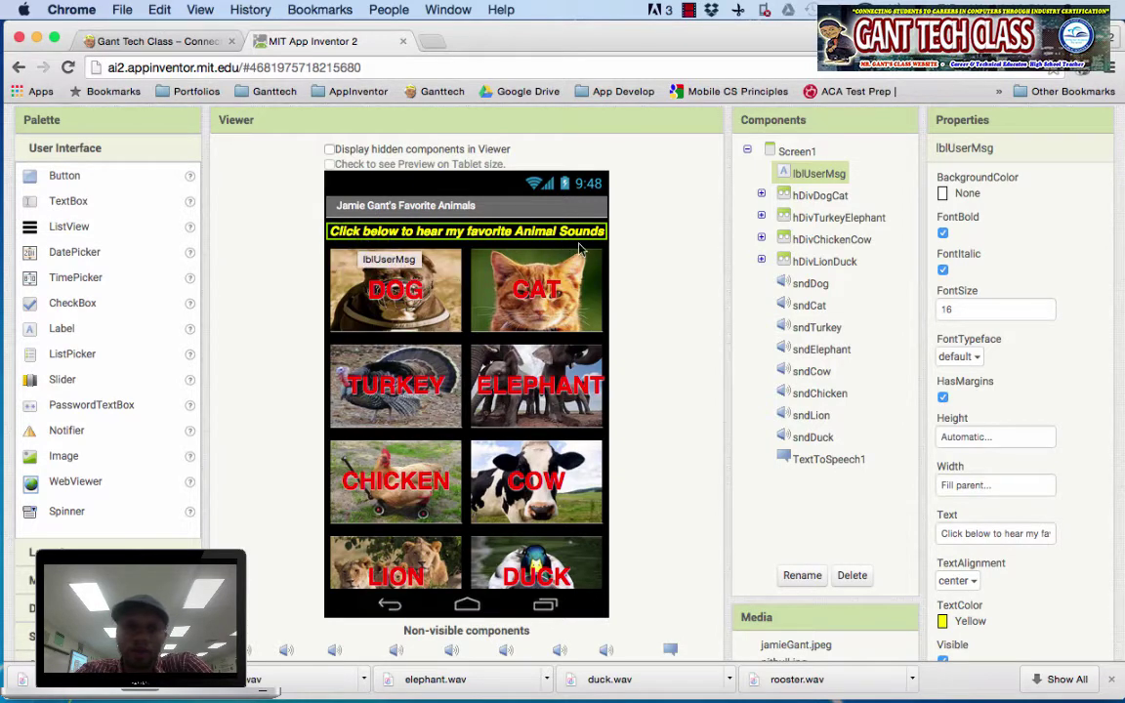
# Open the AnimalSounds1 block code and expand the collapsed click handler for btnDog
pyautogui.scroll(3, 655, 479)
pyautogui.scroll(-2, 673, 492)
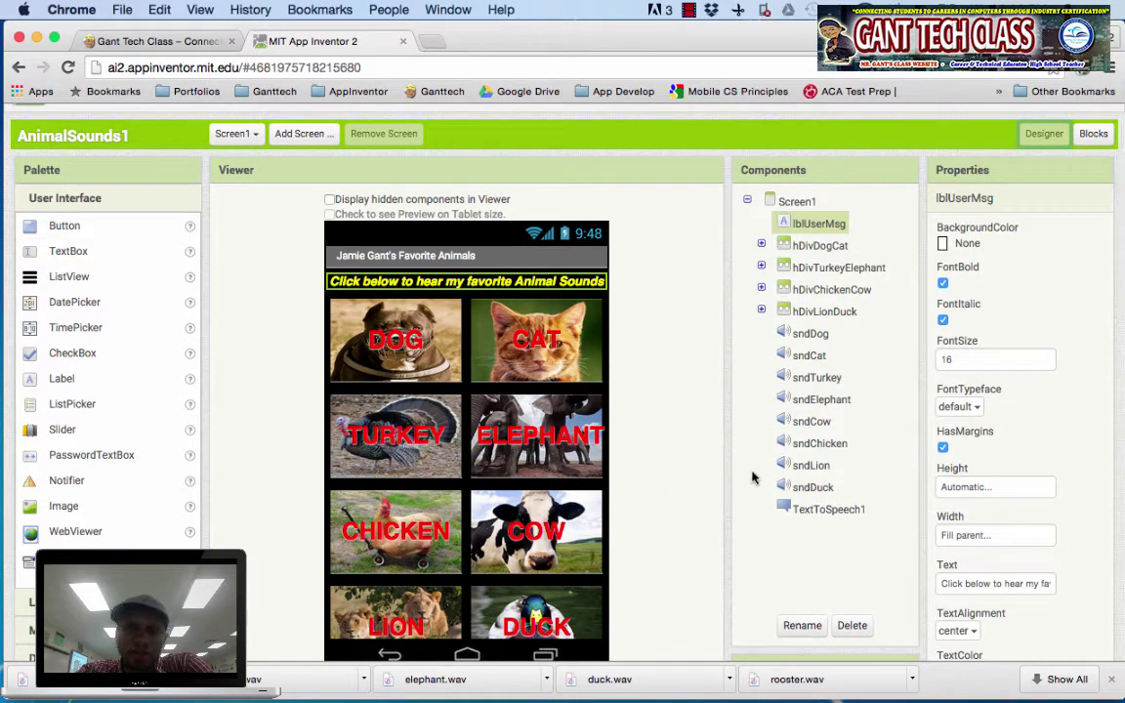
pyautogui.scroll(-1, 825, 464)
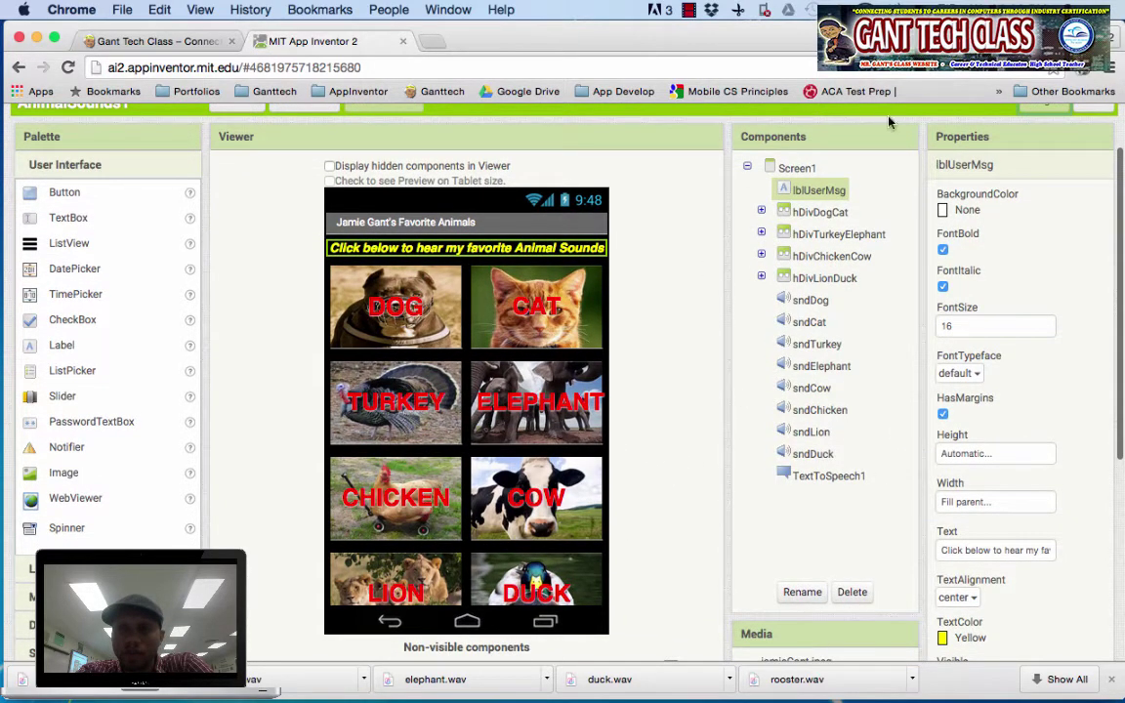
pyautogui.scroll(-5, 929, 520)
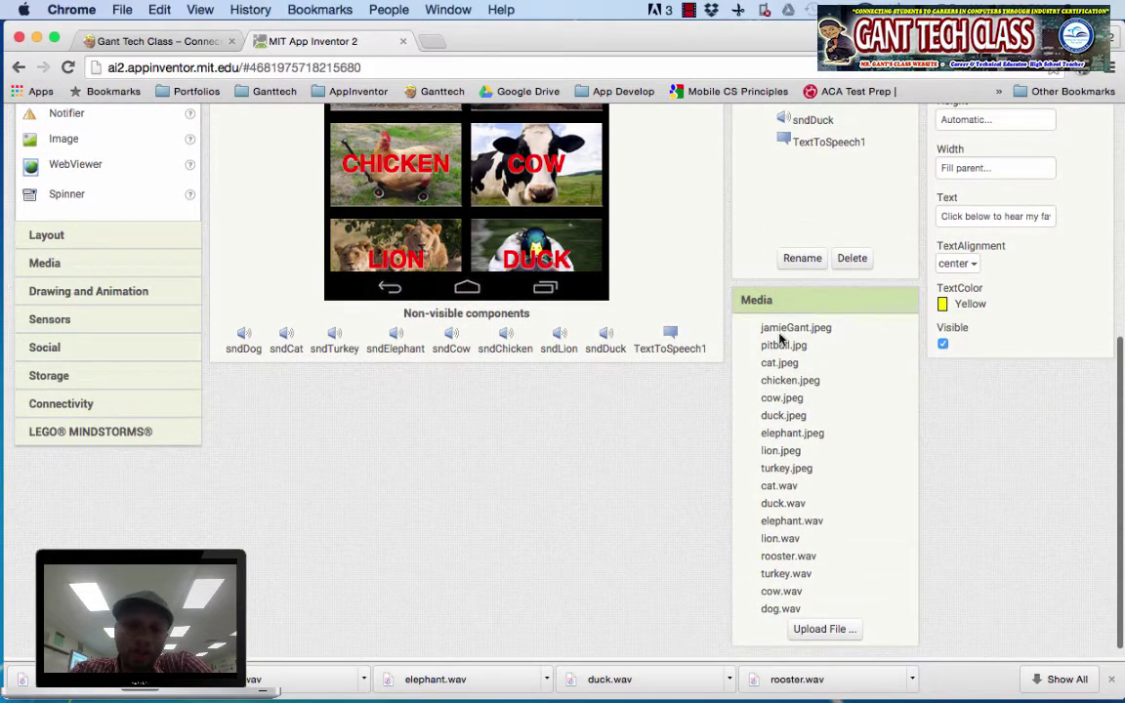
pyautogui.scroll(6, 929, 430)
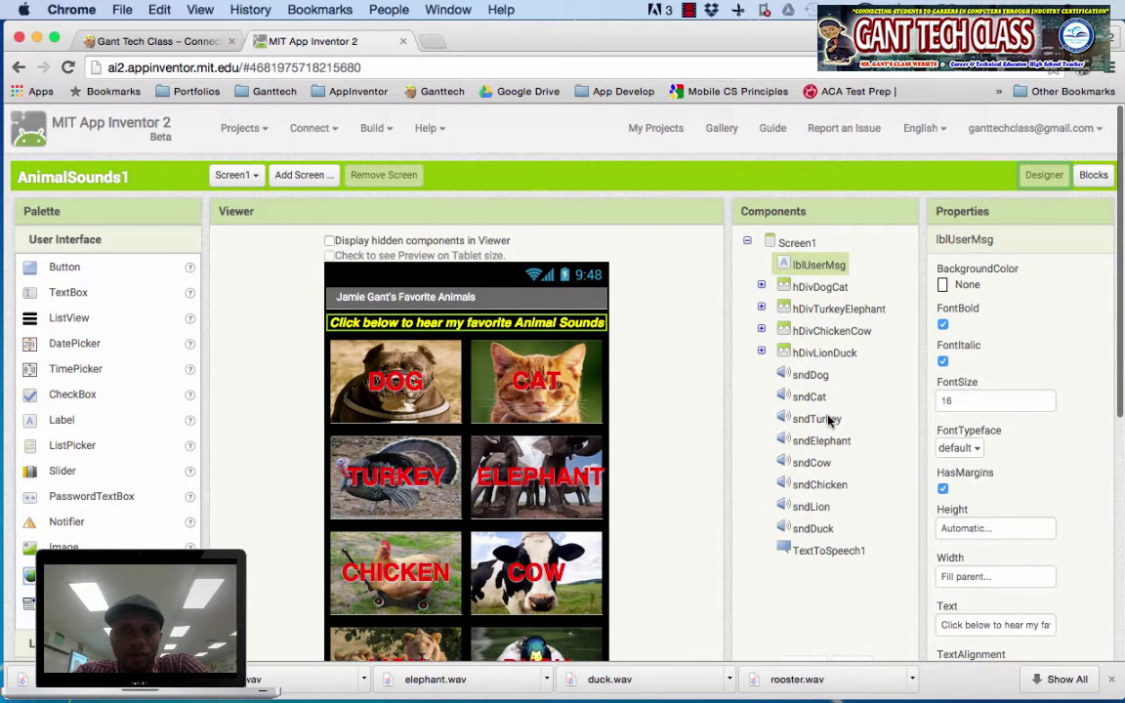
pyautogui.click(1094, 177)
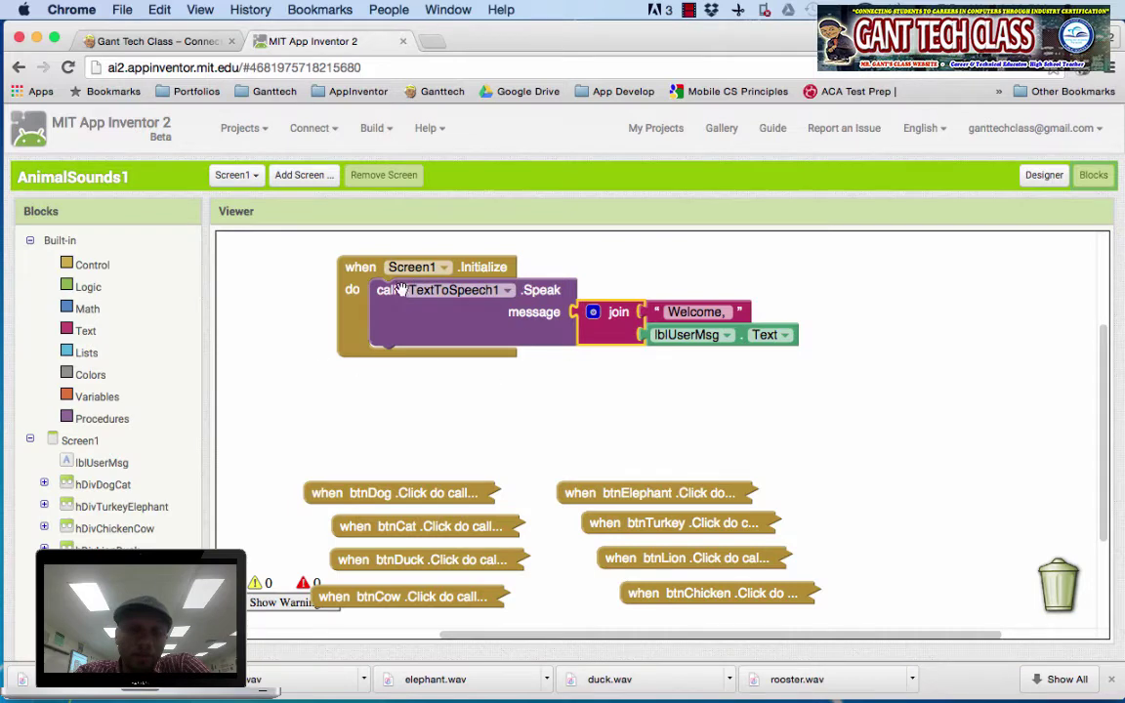
pyautogui.click(488, 266)
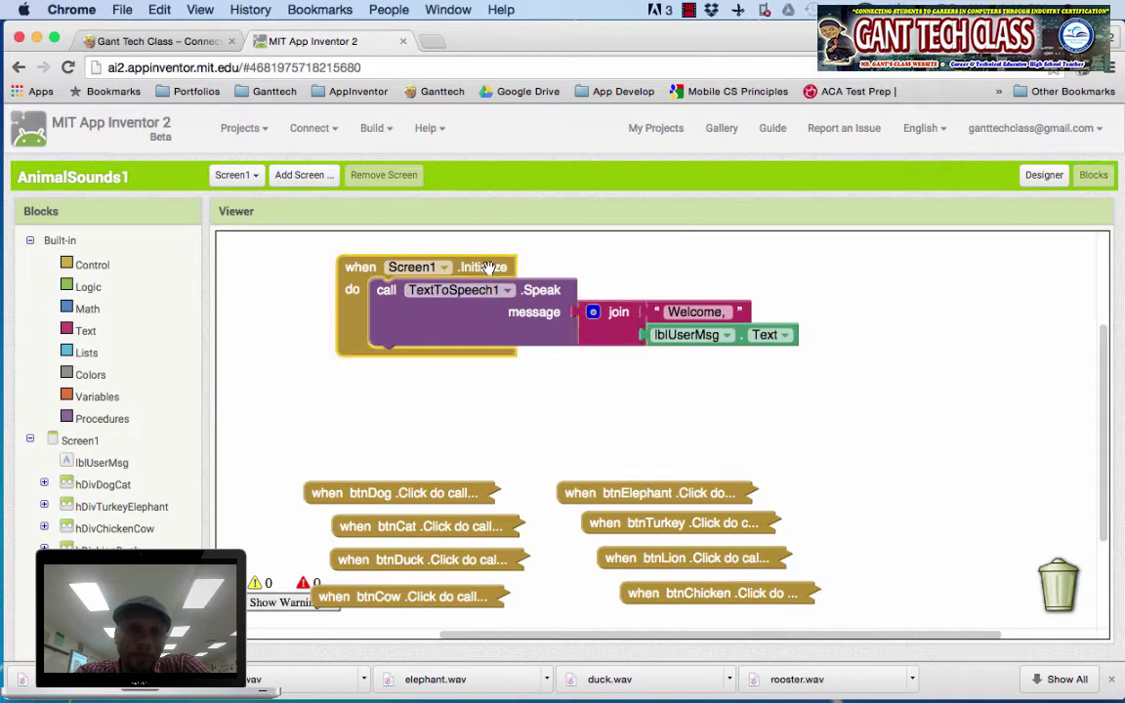
pyautogui.click(416, 500)
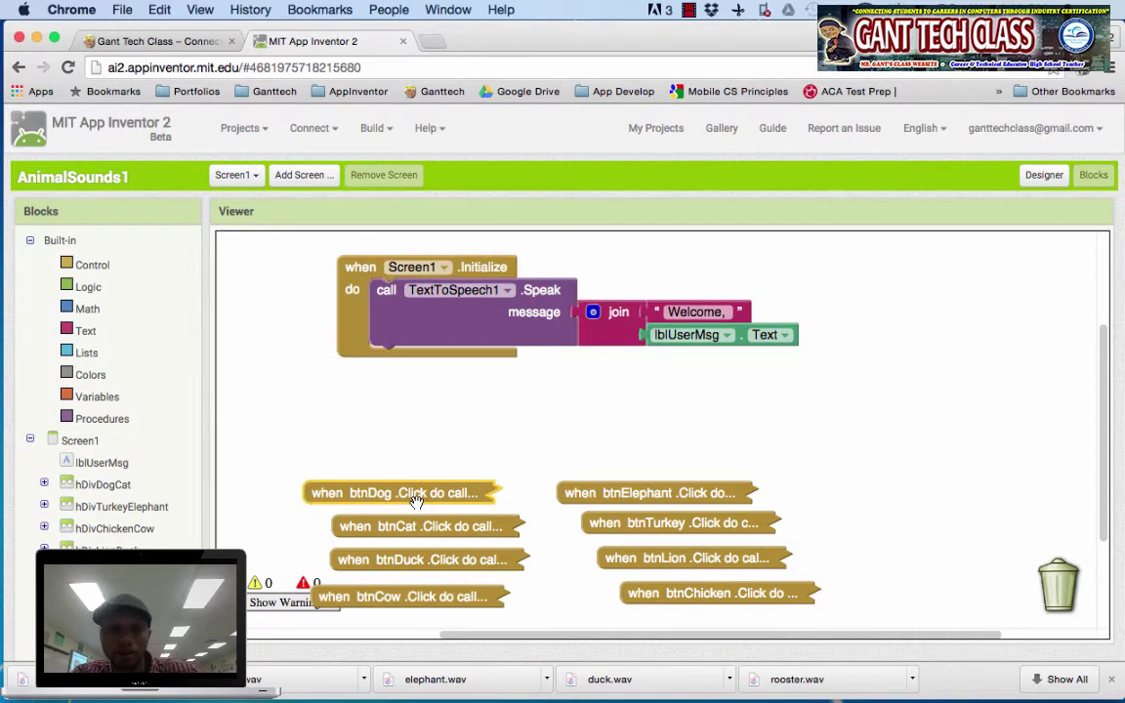
pyautogui.rightClick(417, 502)
pyautogui.click(463, 533)
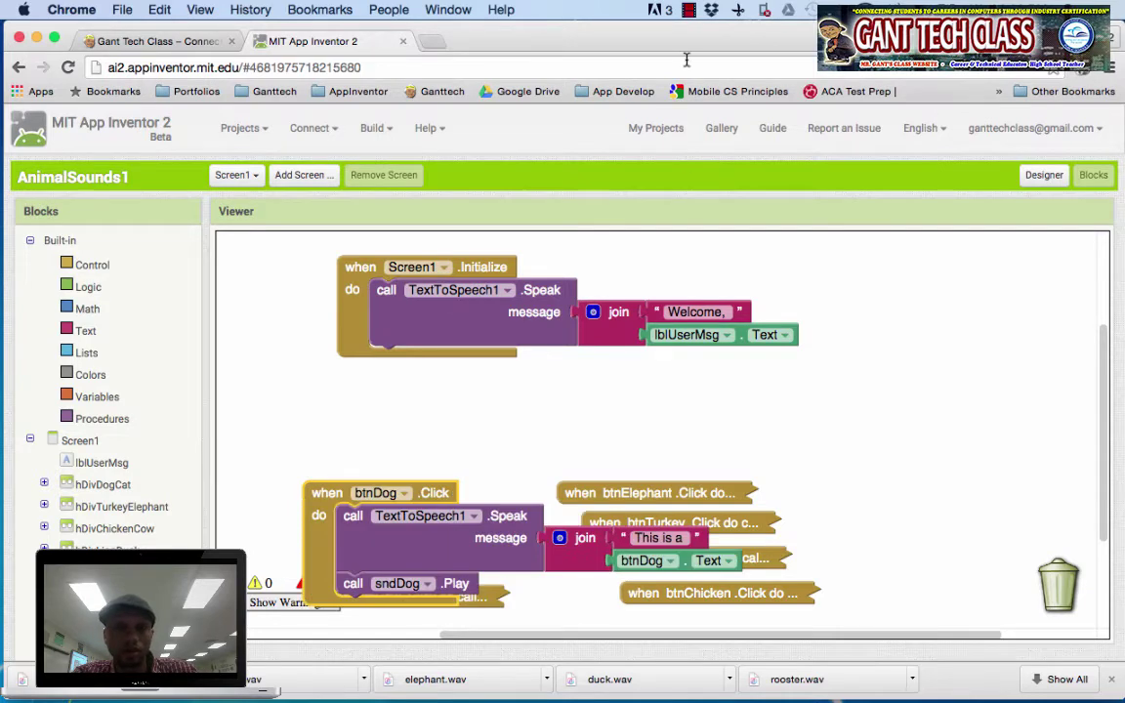
pyautogui.click(689, 9)
pyautogui.click(701, 51)
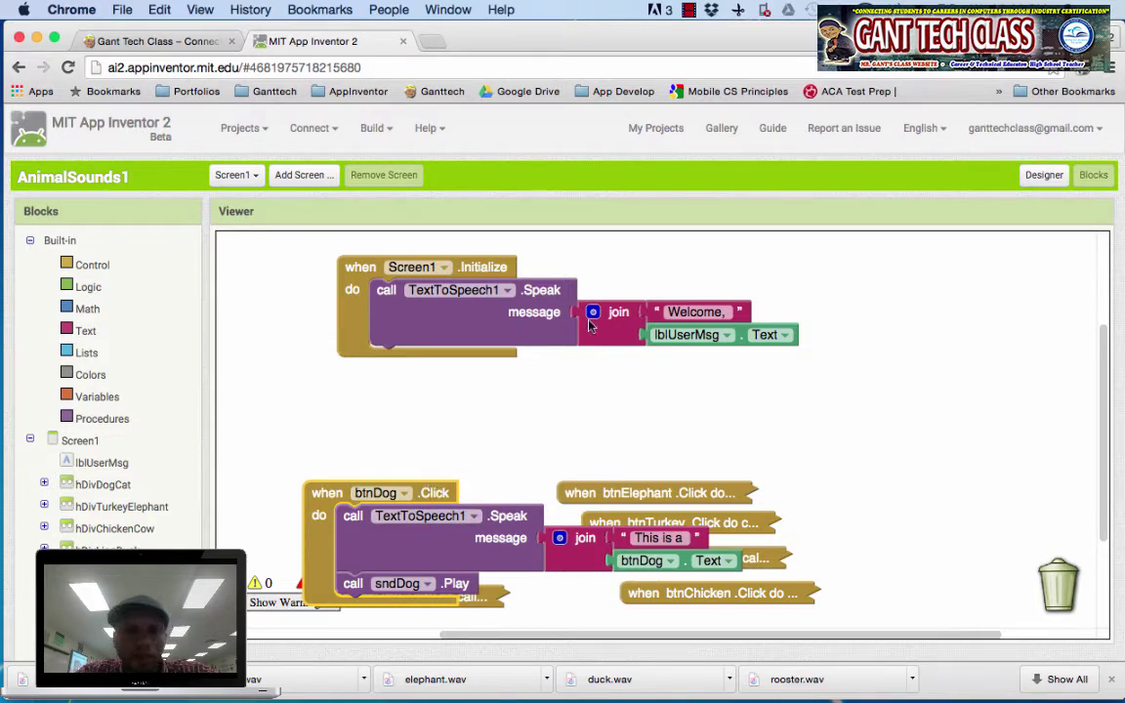
# Return to the design view and build the app with a QR code for its .apk
pyautogui.click(1041, 175)
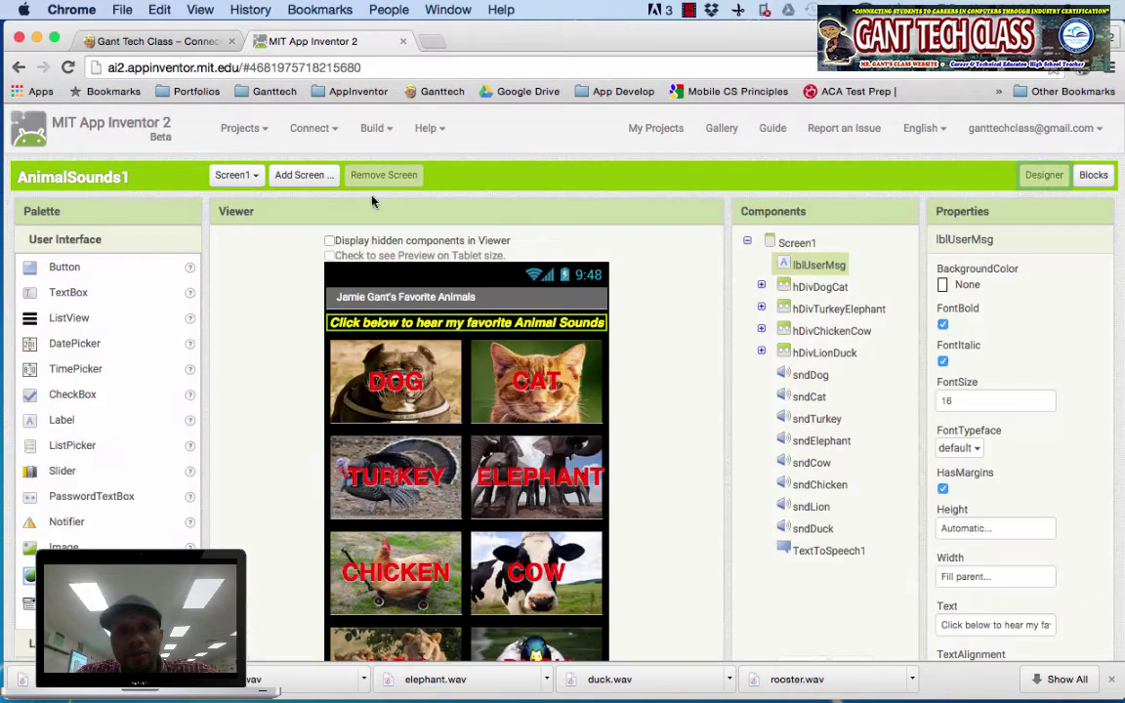
pyautogui.click(310, 129)
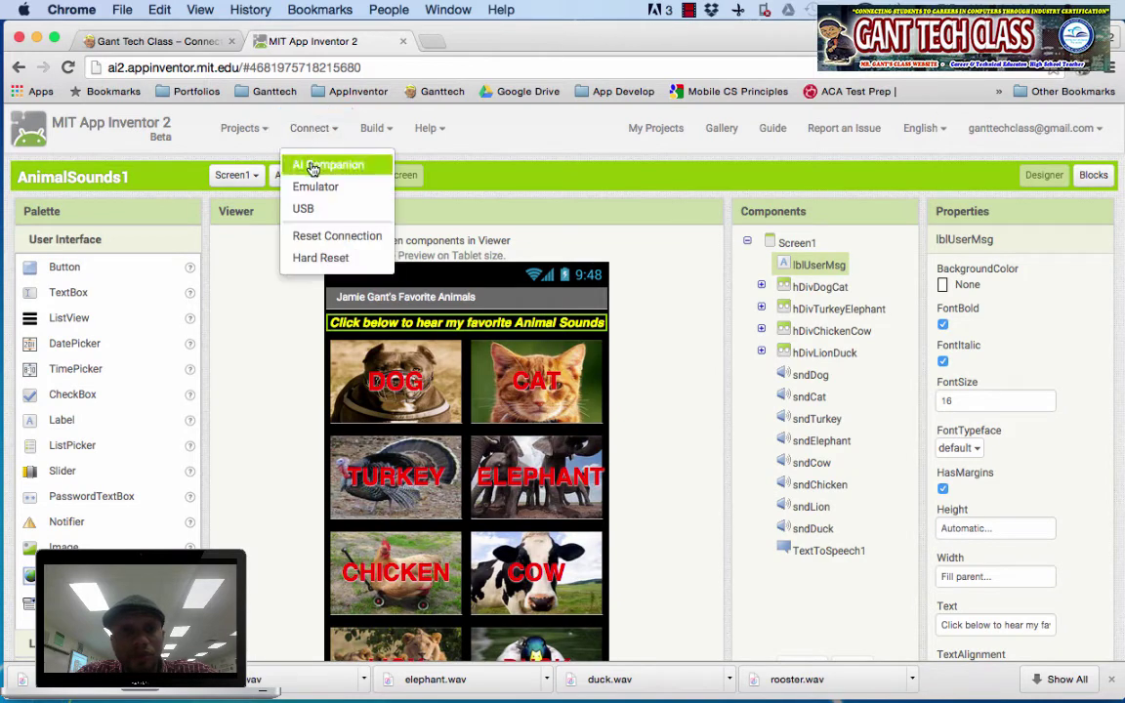
pyautogui.click(321, 127)
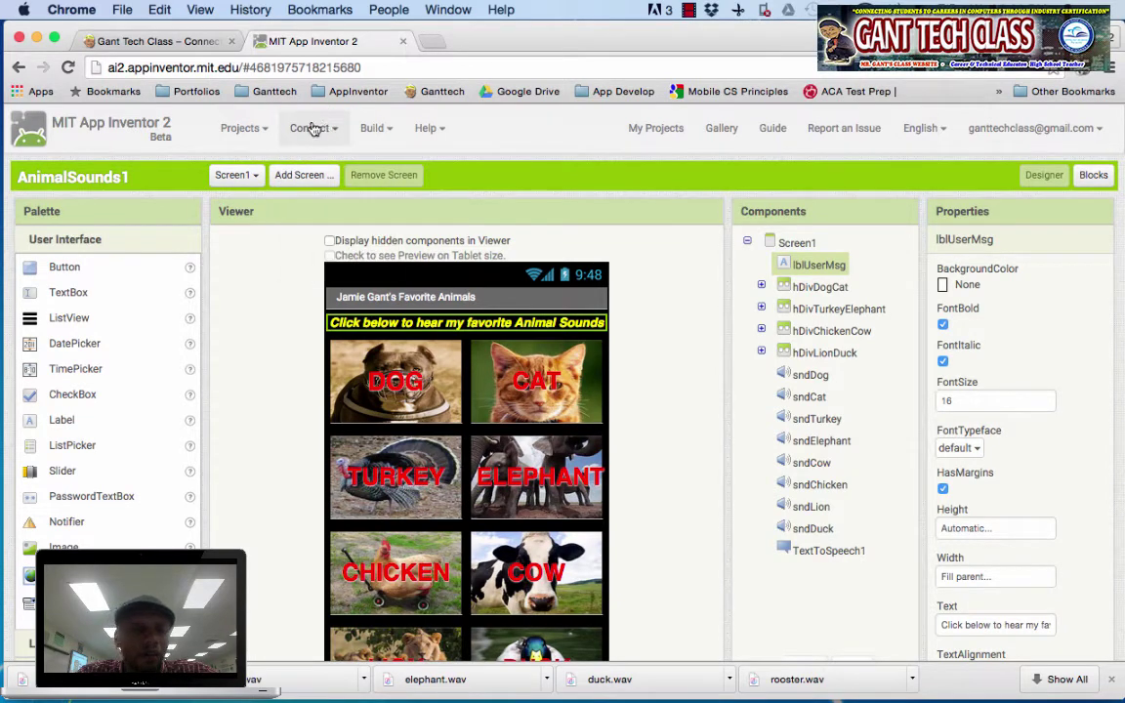
pyautogui.click(372, 129)
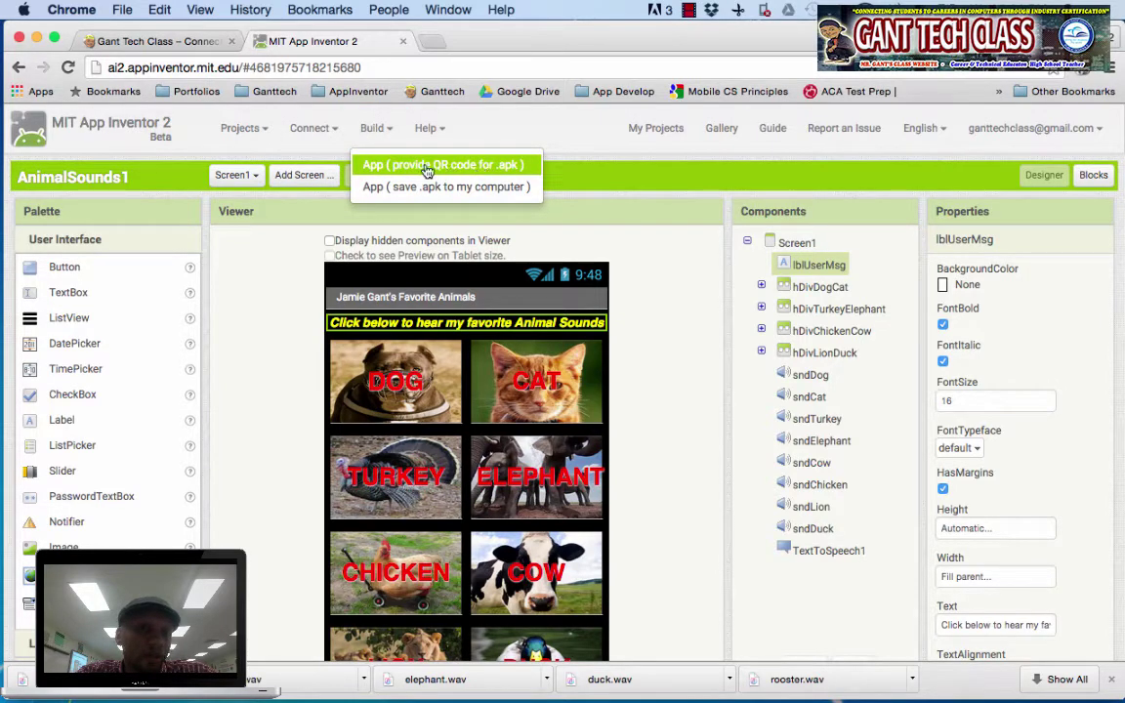
pyautogui.click(400, 167)
pyautogui.click(280, 235)
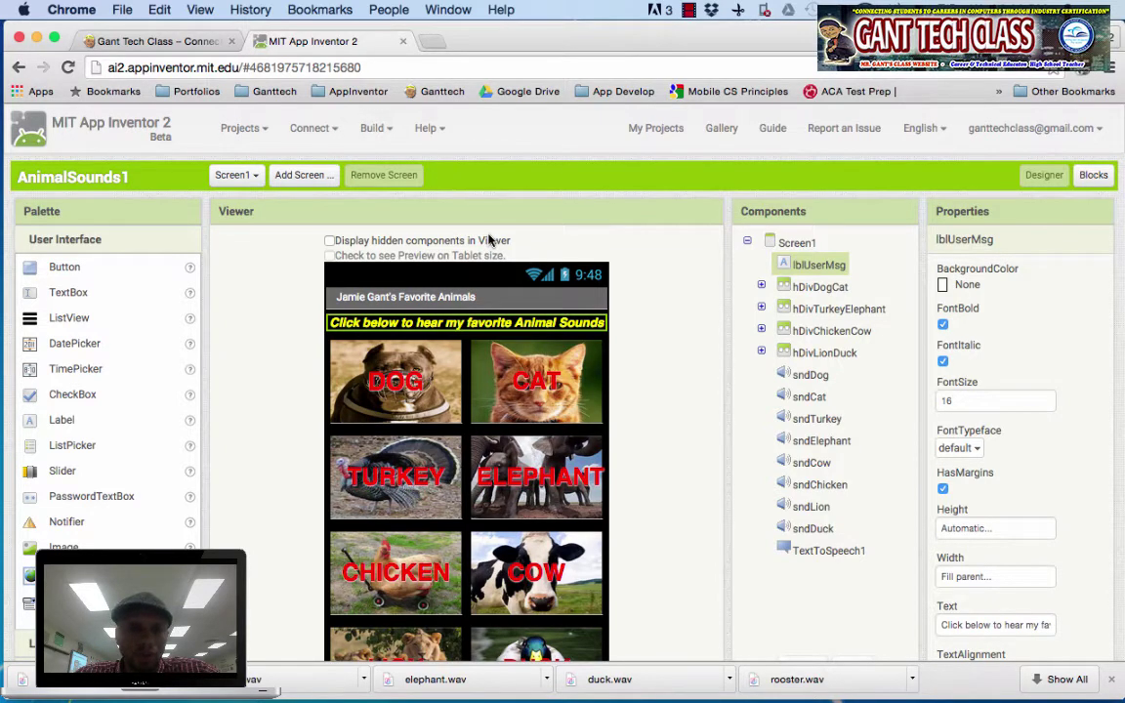
# Build the app as an .apk for this computer and create a save folder named apk inside the animal sounds project folder
pyautogui.click(377, 137)
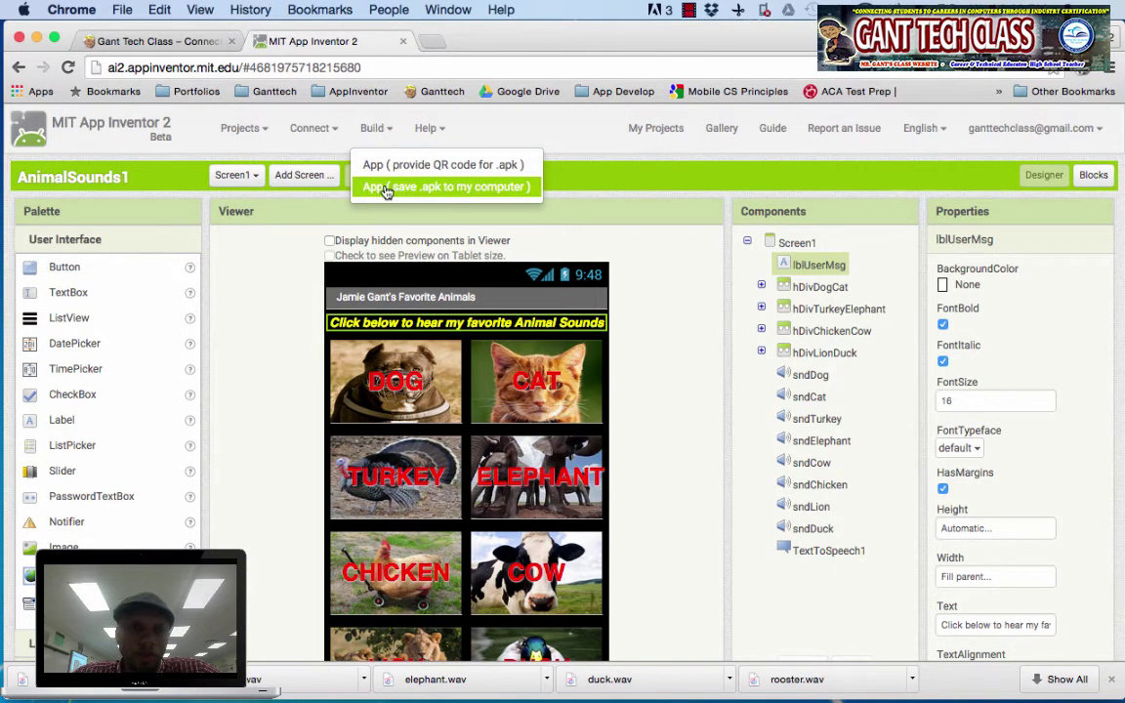
pyautogui.click(454, 186)
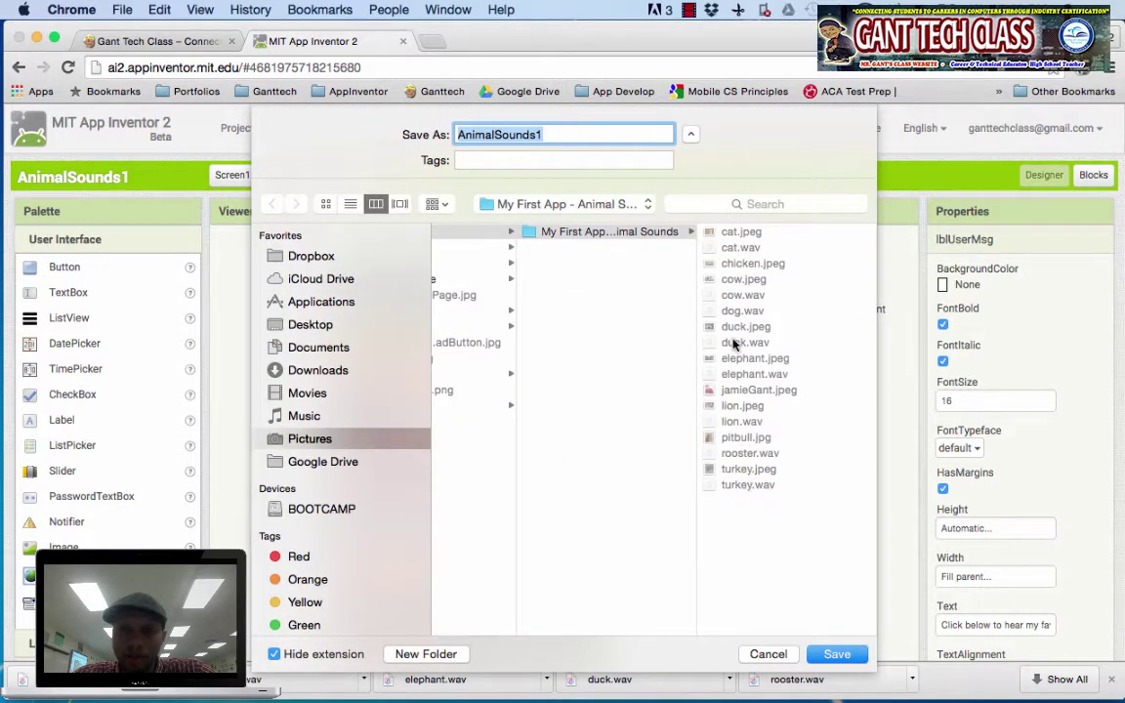
pyautogui.click(438, 662)
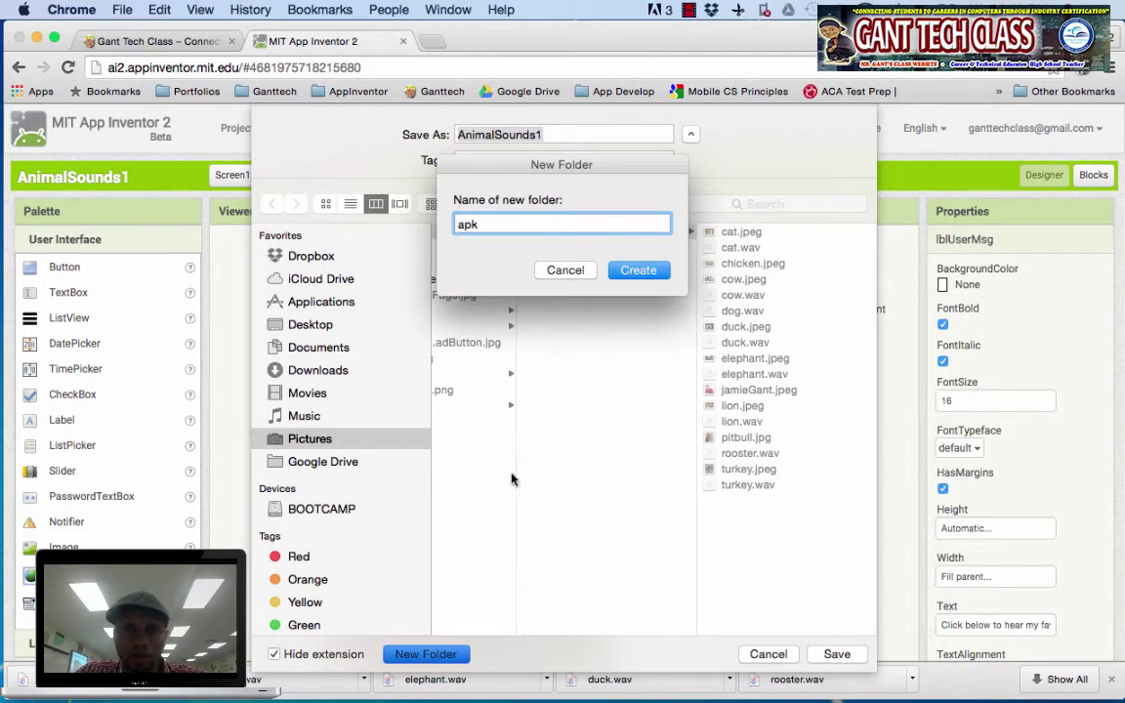
pyautogui.click(632, 273)
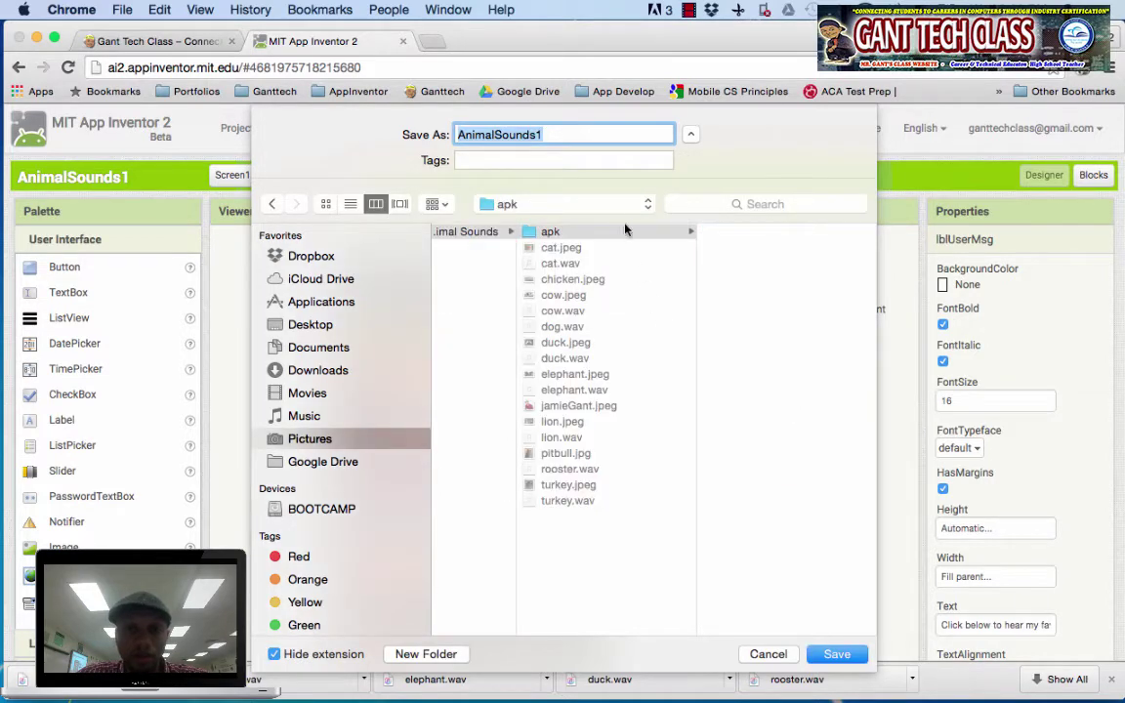
# Name the build file AnimalSounds and save it in the apk folder
pyautogui.click(601, 135)
pyautogui.press('BackSpace')
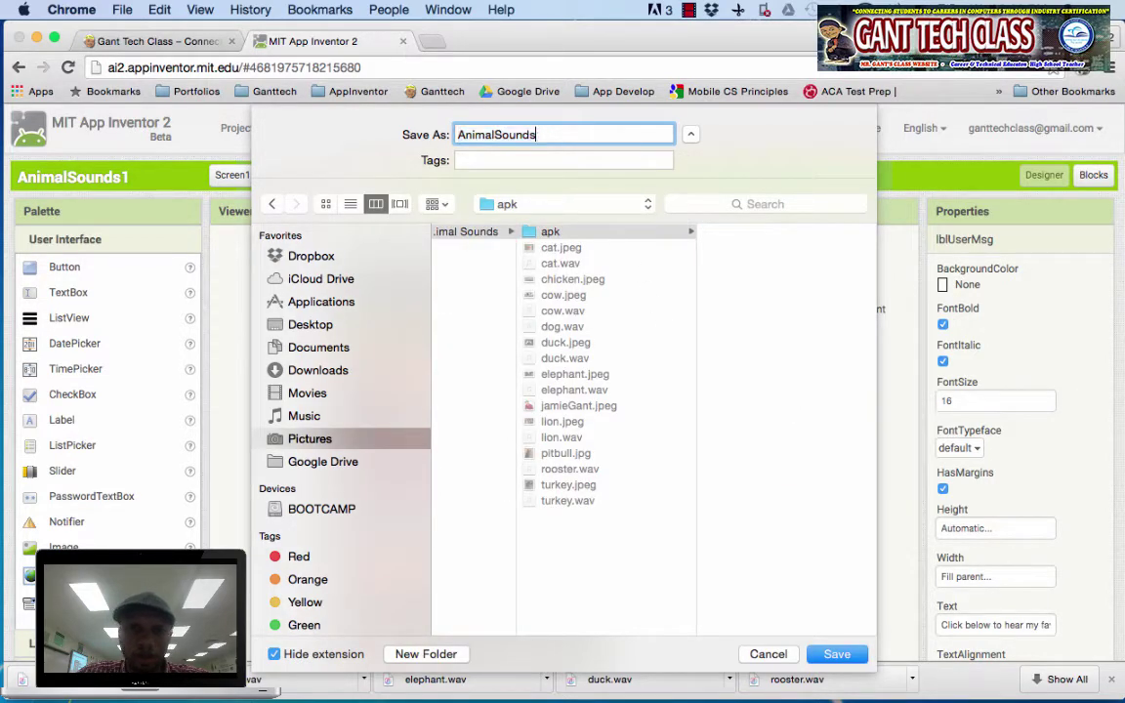
pyautogui.click(829, 655)
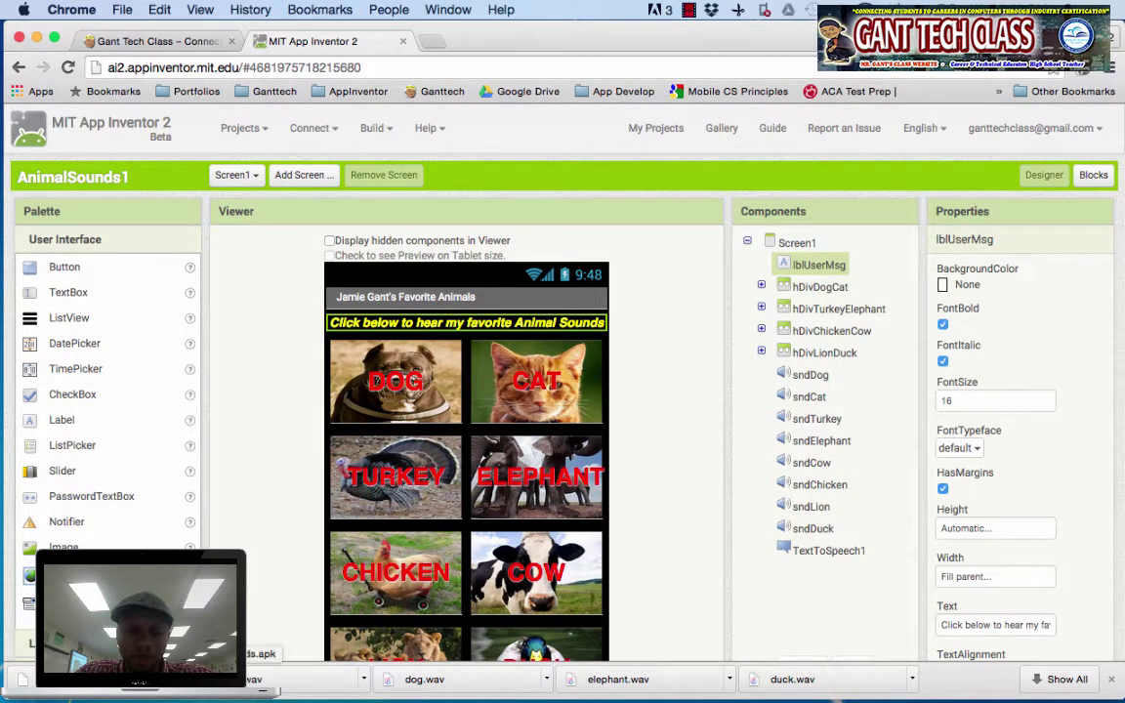
# Show the downloaded AnimalSounds.apk in its Finder folder, and return to the browser
pyautogui.click(364, 679)
pyautogui.click(293, 654)
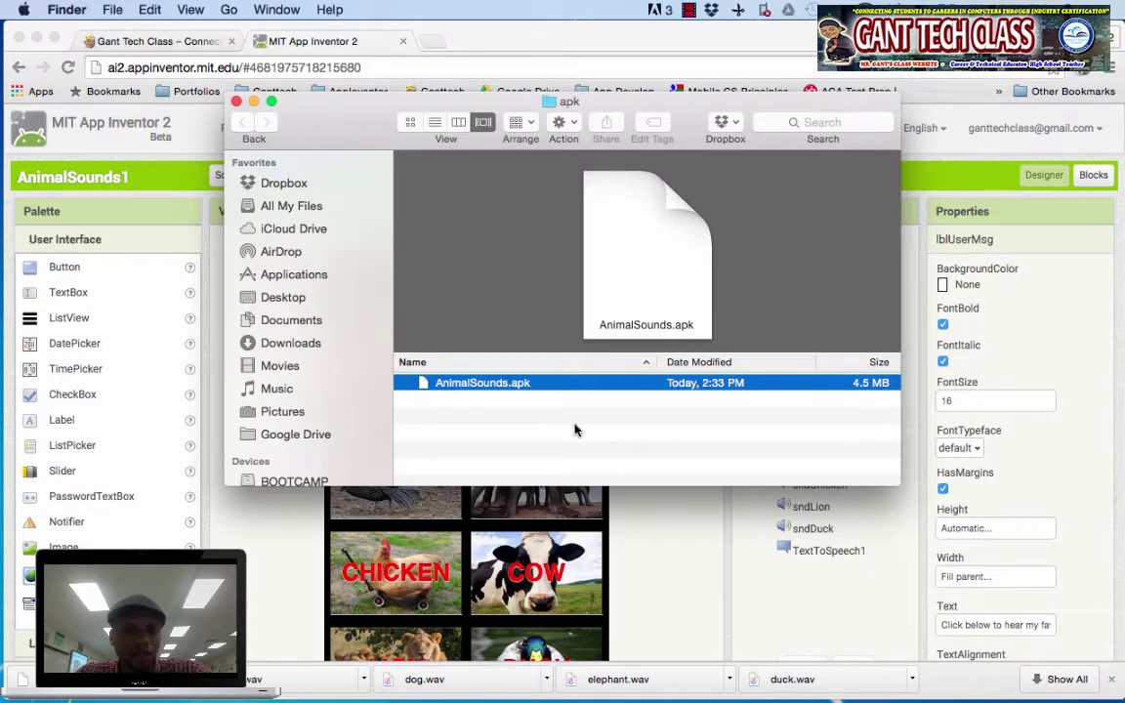
pyautogui.click(669, 539)
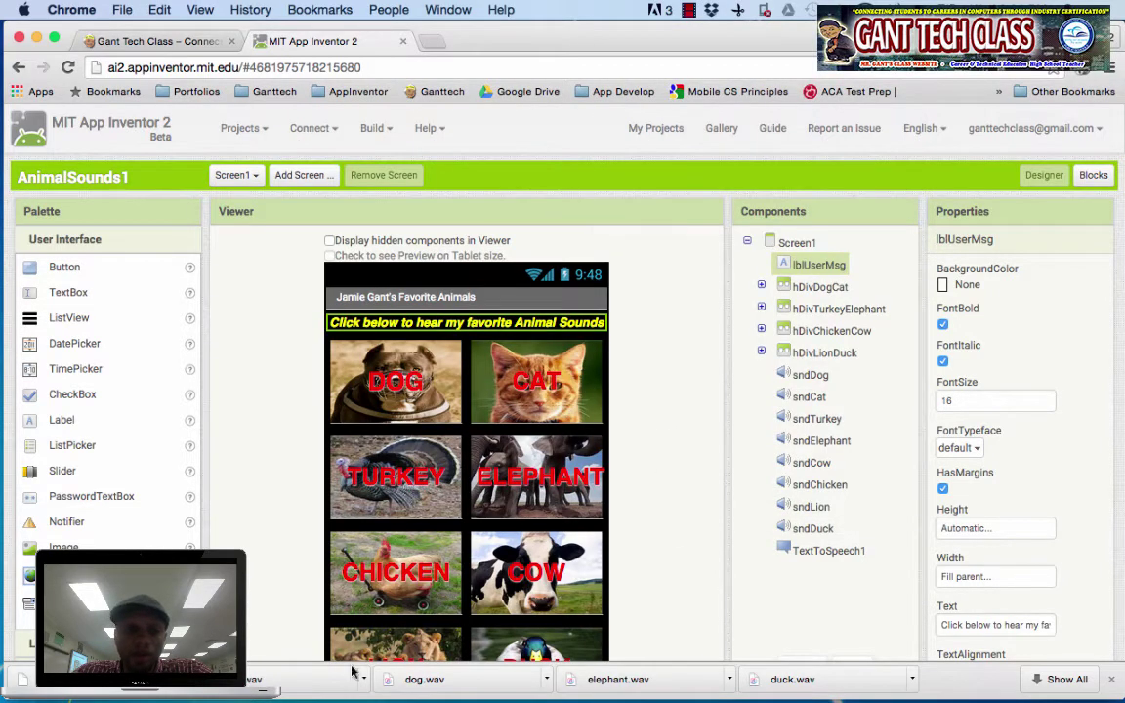
# From the class website, open the Ganttech App/Game Design Portfolio and go to its 1st Grading Term page under My Apps
pyautogui.click(151, 41)
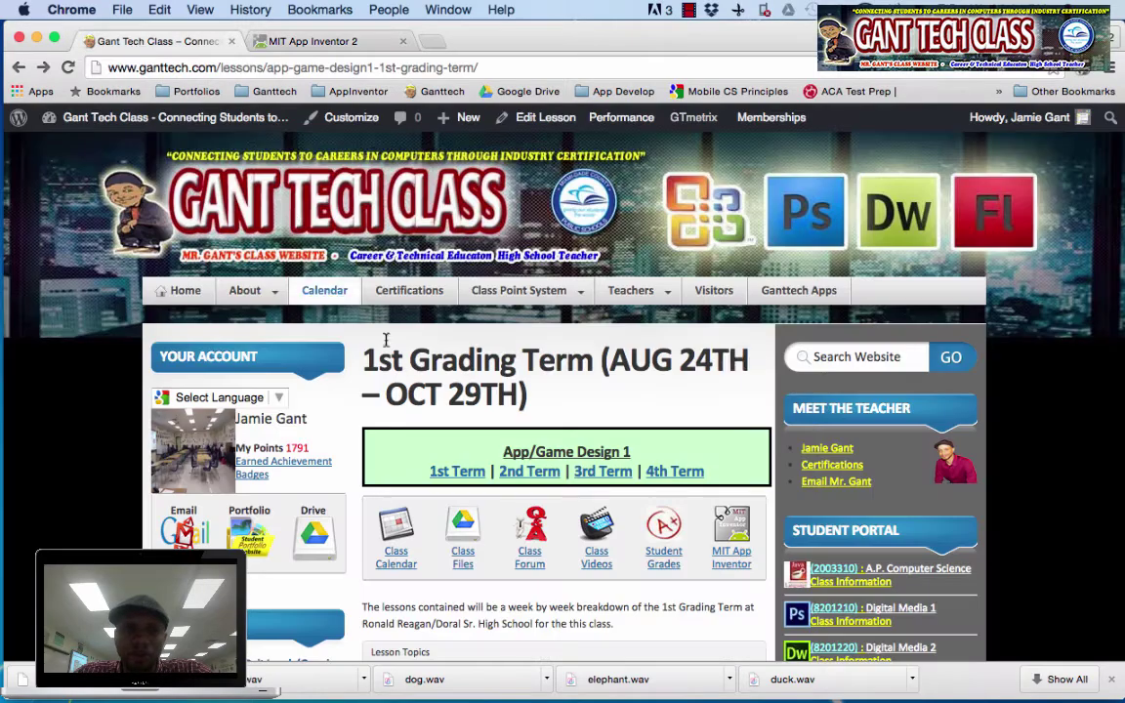
pyautogui.scroll(-1, 520, 427)
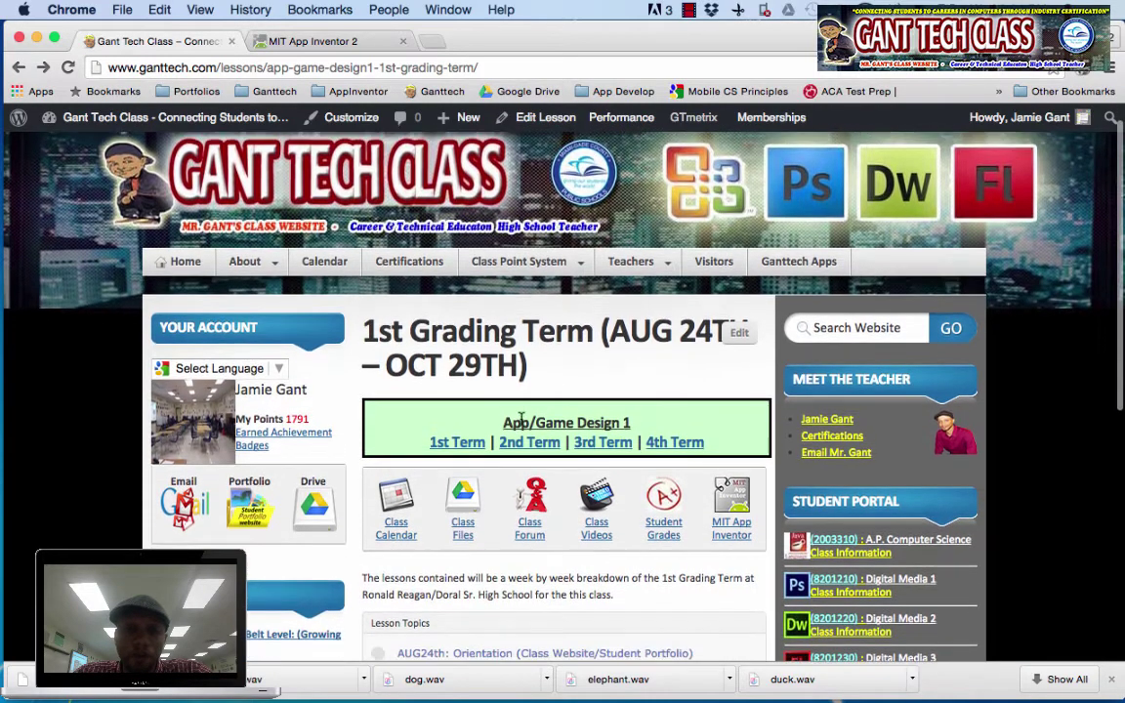
pyautogui.click(247, 513)
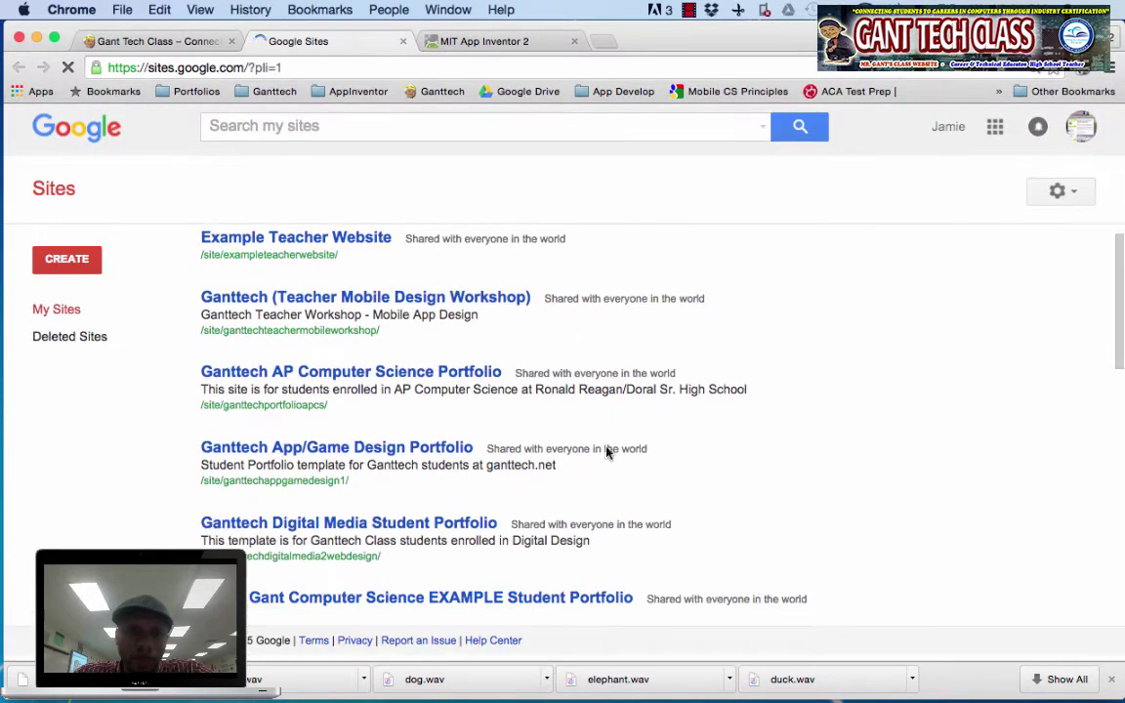
pyautogui.click(421, 452)
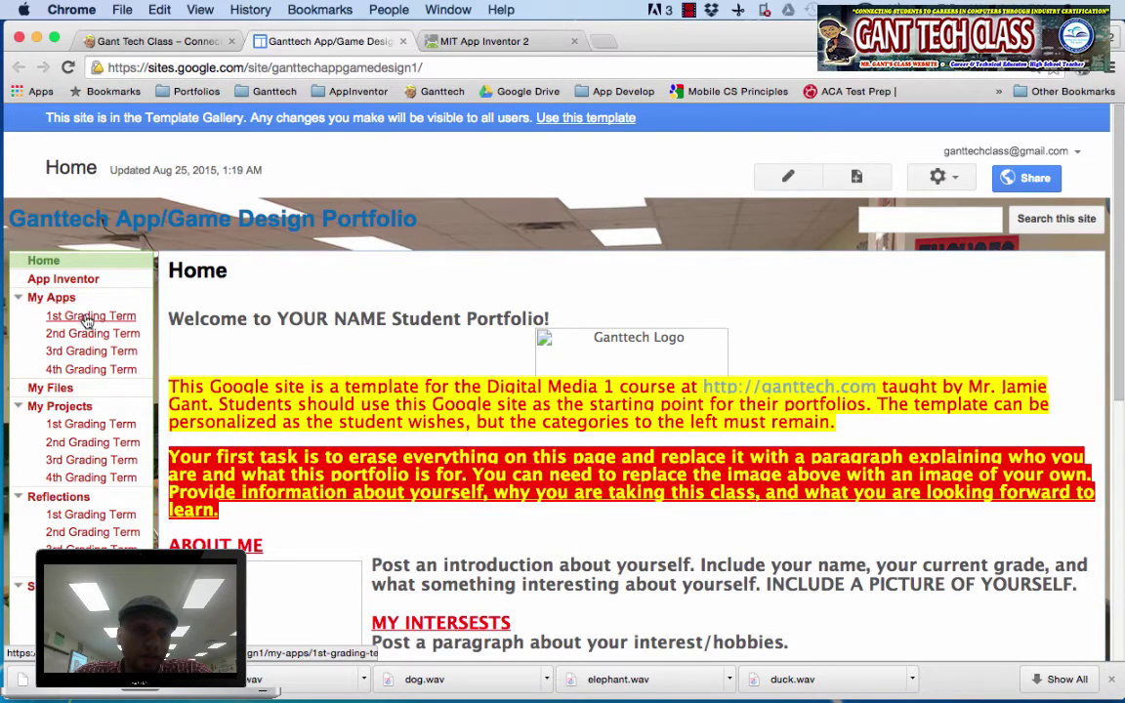
pyautogui.click(88, 317)
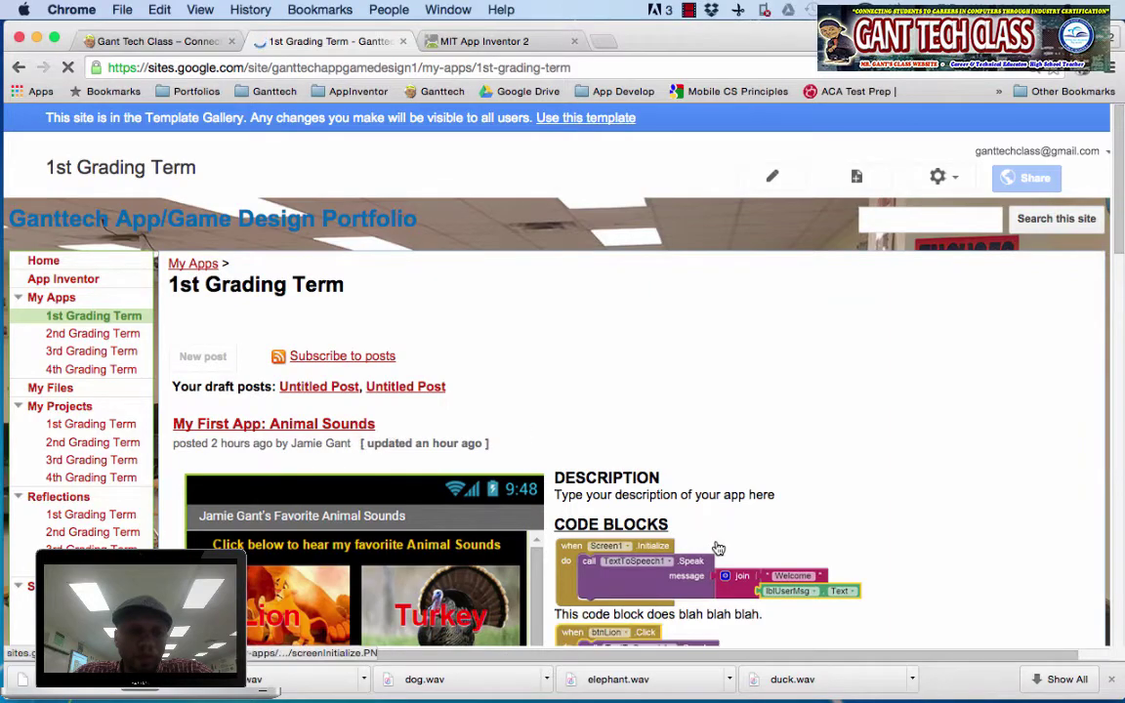
# Examine the example post "My First App: Animal Sounds", including its description, code blocks, reflection questions and QR code
pyautogui.scroll(-5, 716, 547)
pyautogui.scroll(-2, 716, 547)
pyautogui.scroll(8, 716, 547)
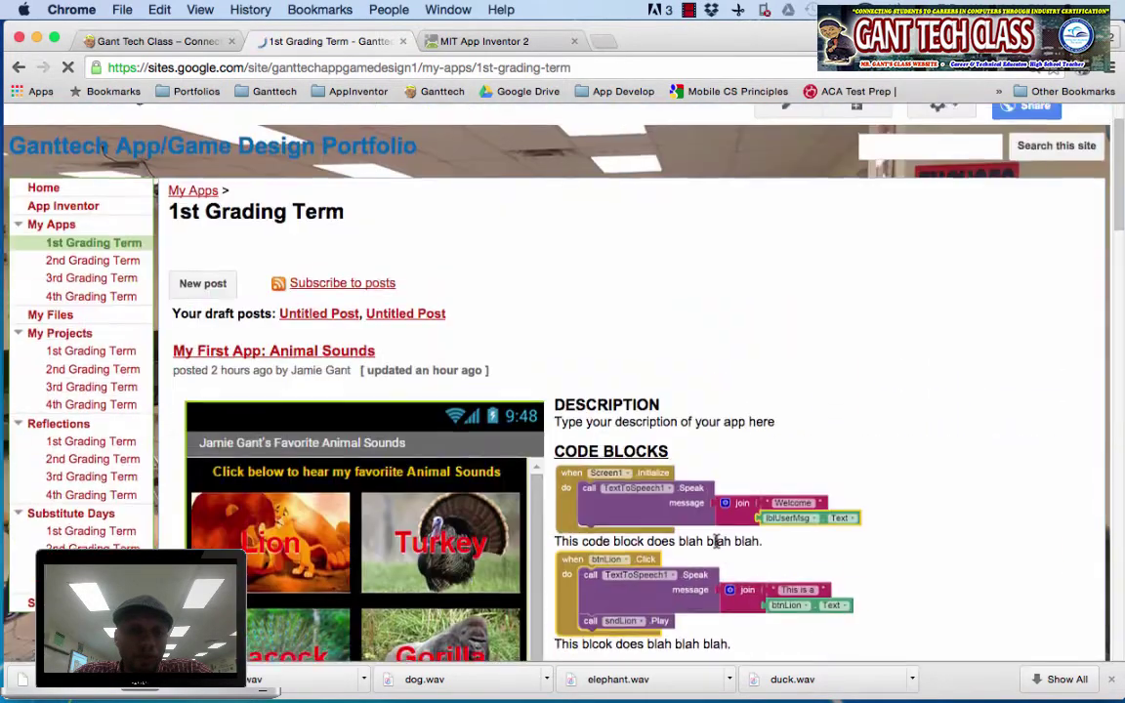
pyautogui.scroll(-3, 716, 547)
pyautogui.scroll(-3, 716, 547)
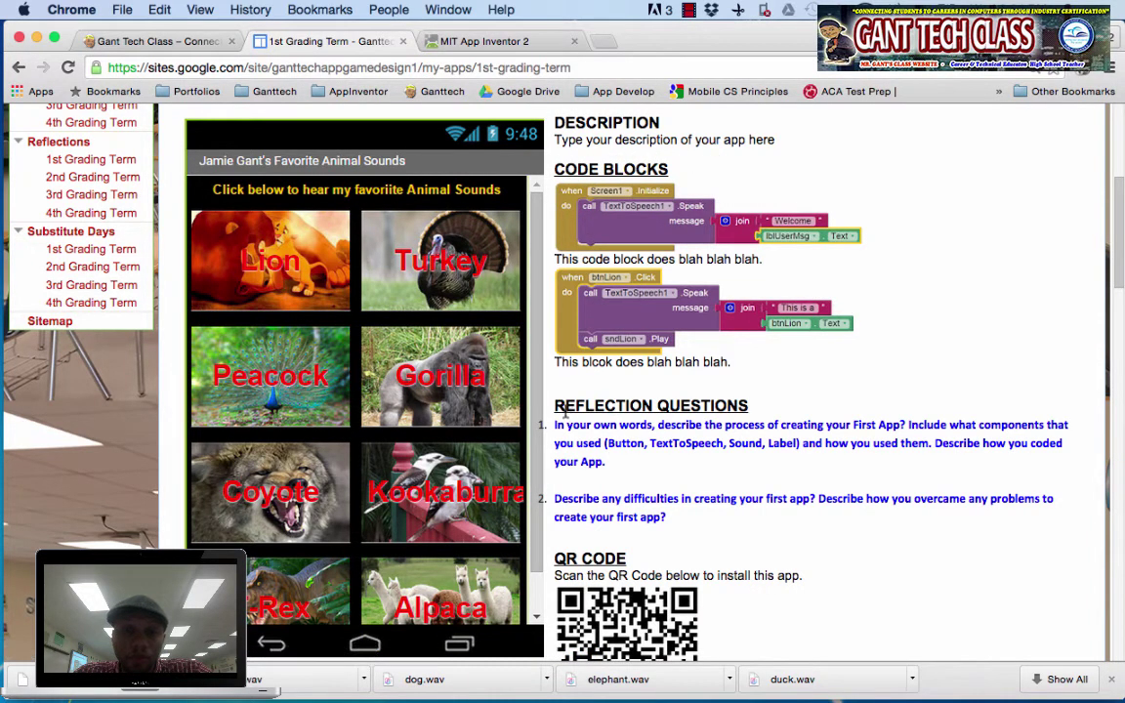
pyautogui.scroll(-2, 588, 476)
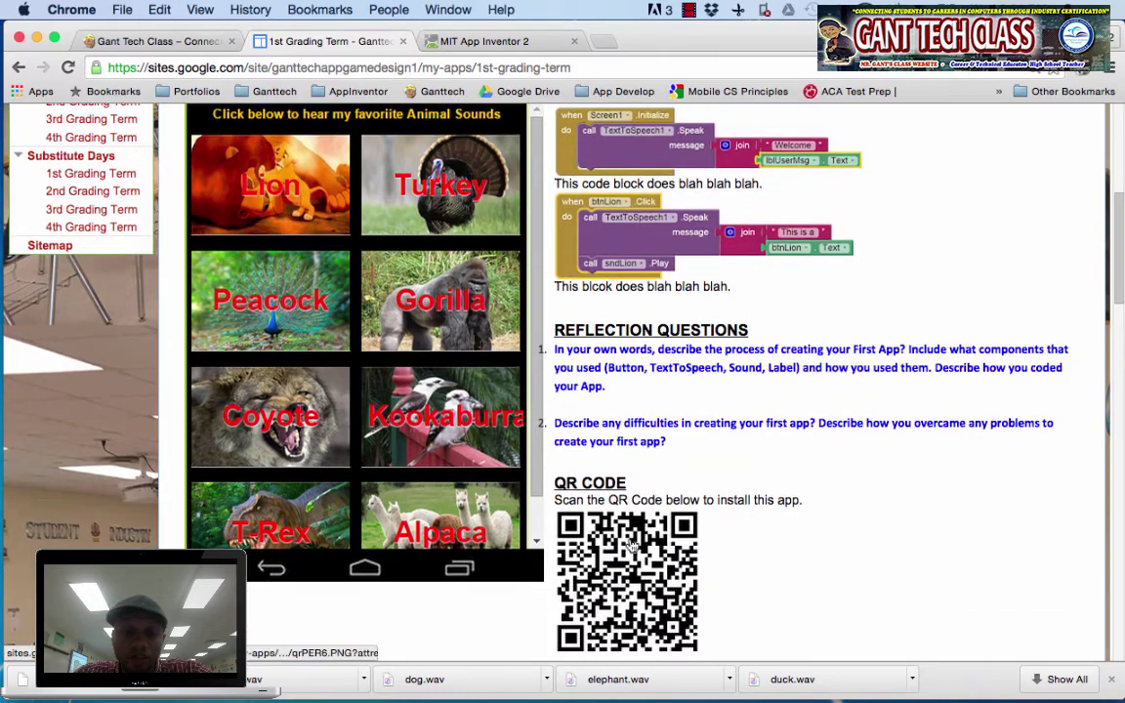
pyautogui.scroll(4, 630, 547)
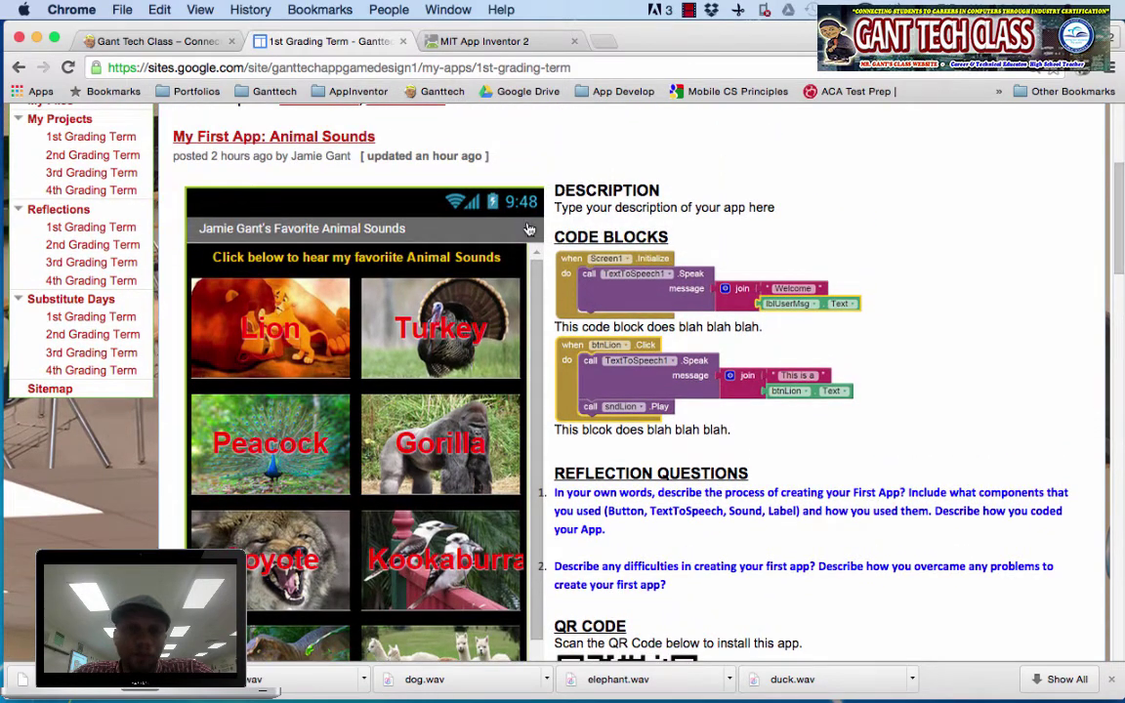
pyautogui.scroll(8, 535, 228)
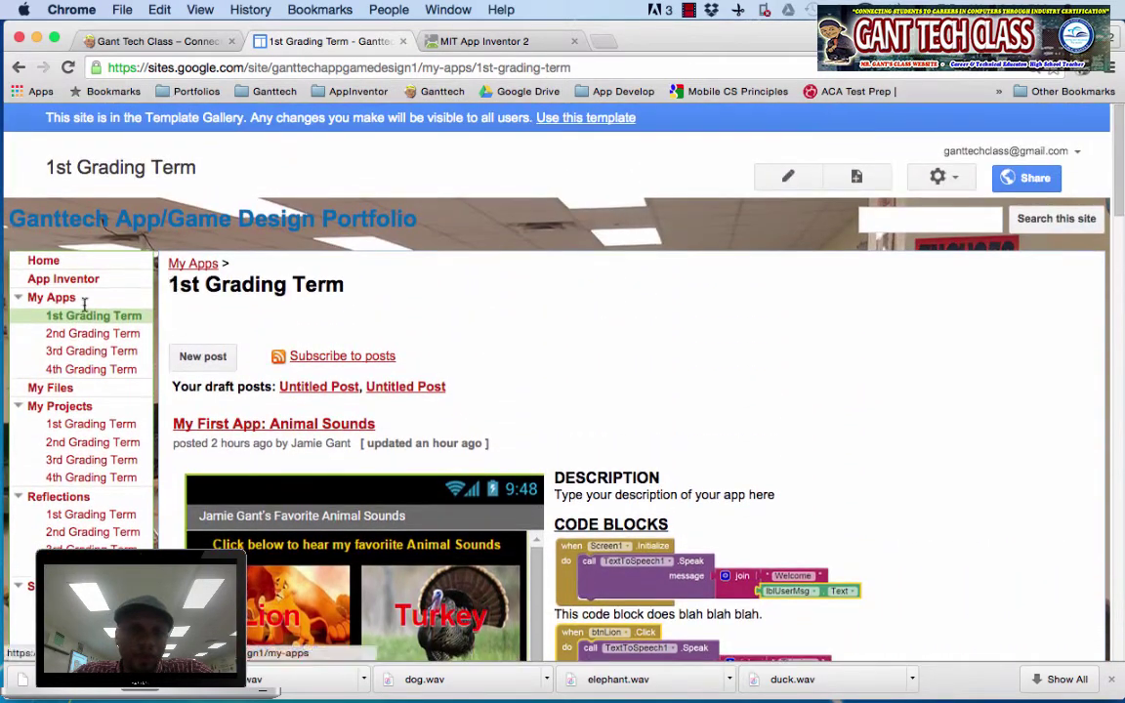
# Create a new post on the 1st Grading Term page and title it "My First App: Animal Sounds"
pyautogui.click(210, 359)
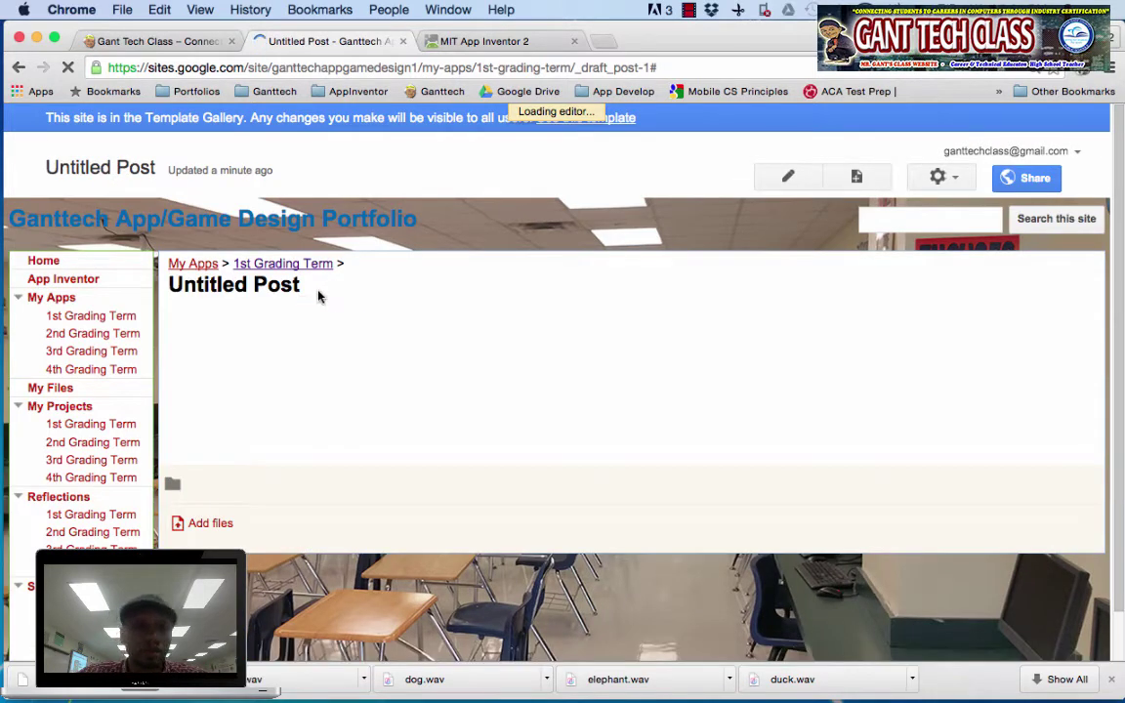
pyautogui.moveTo(342, 321); pyautogui.dragTo(163, 320)
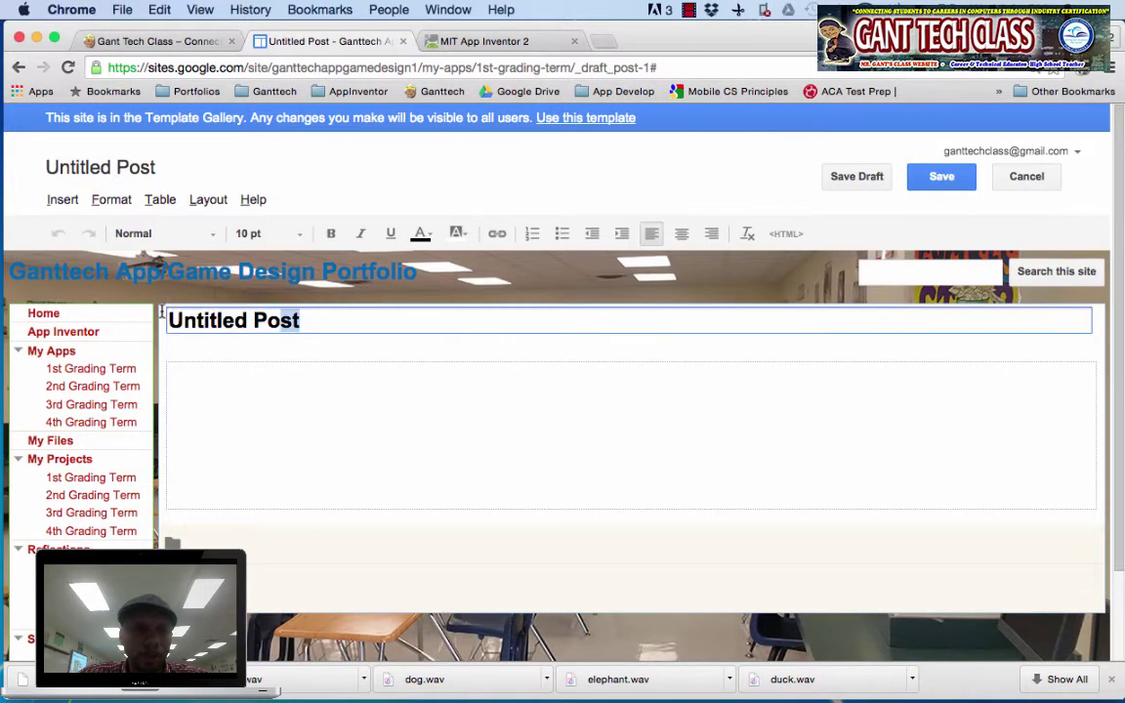
pyautogui.write('My First Ap')
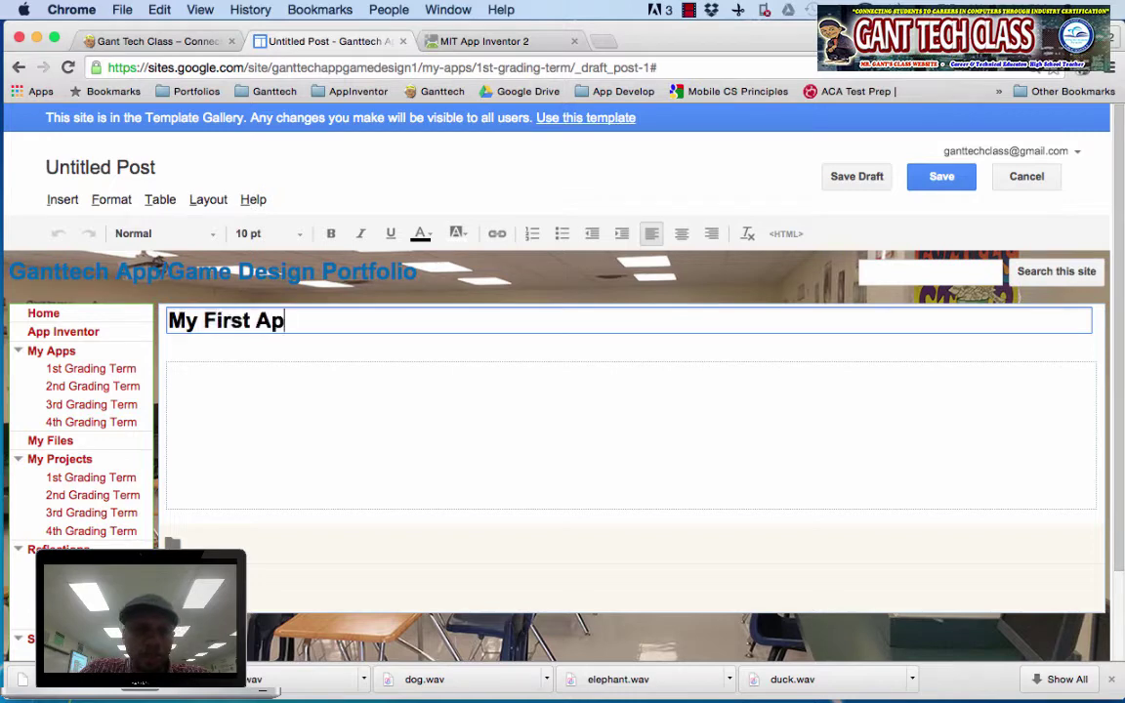
pyautogui.write('p: Animal Sounds')
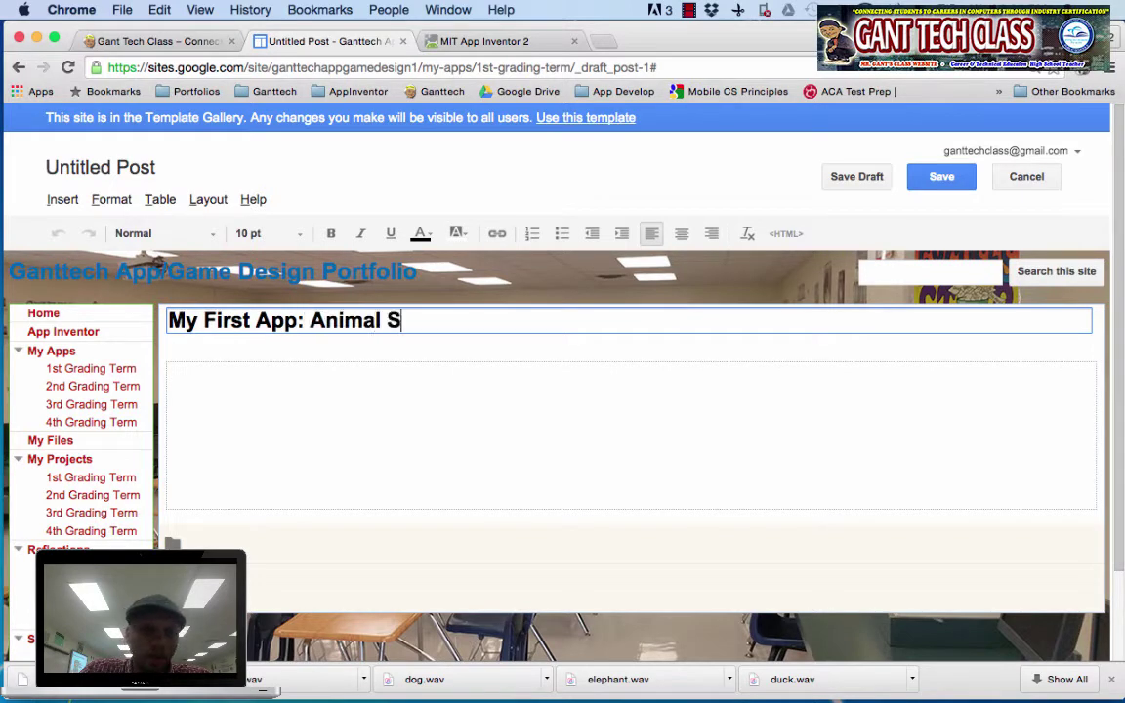
# Start the post body with the line "DESCRIPTION", followed by the line "Type a description about your app."
pyautogui.click(302, 377)
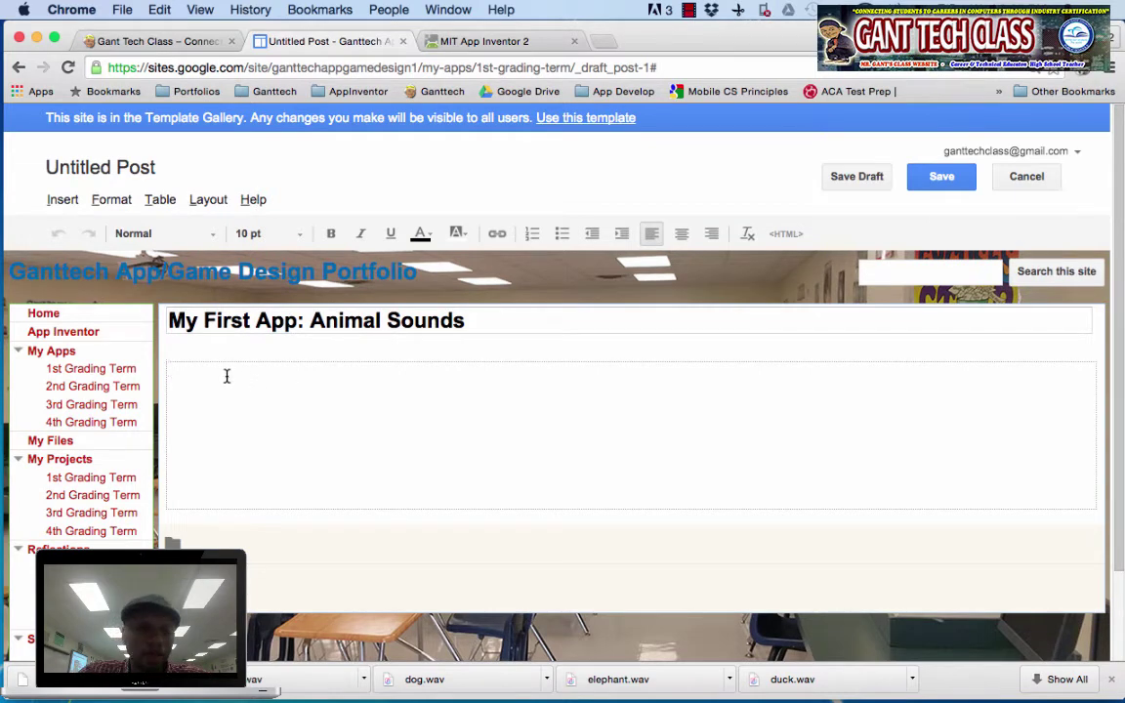
pyautogui.write('DESC')
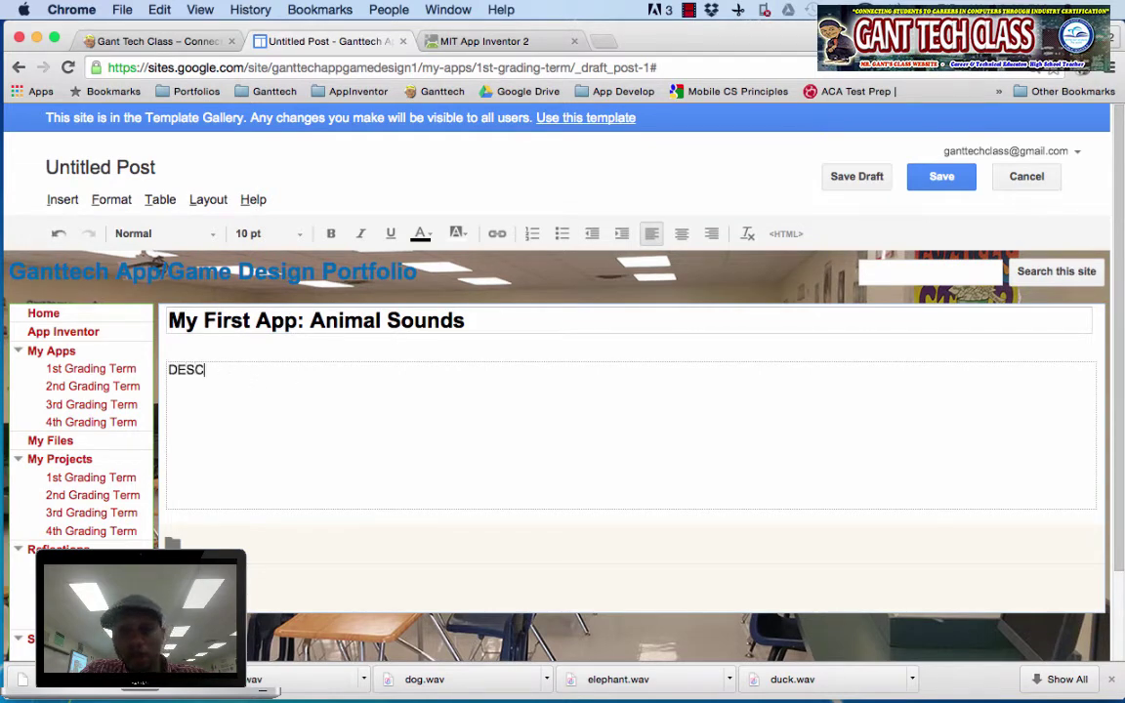
pyautogui.write('RIPTION ')
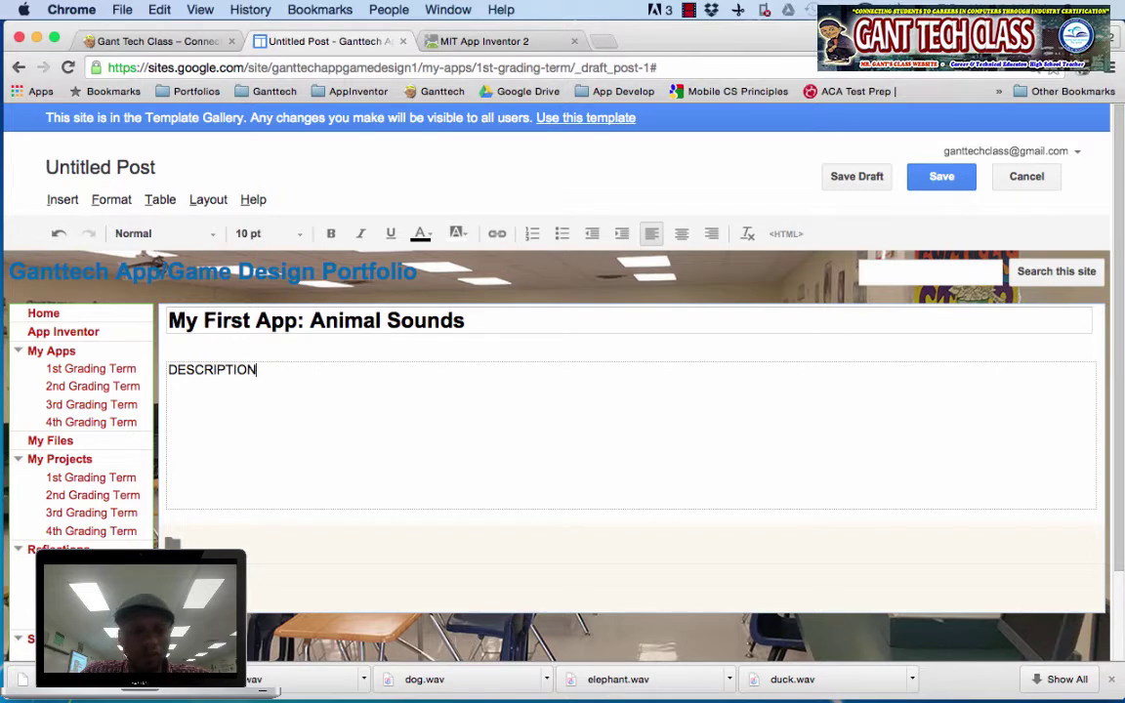
pyautogui.write('Type a d')
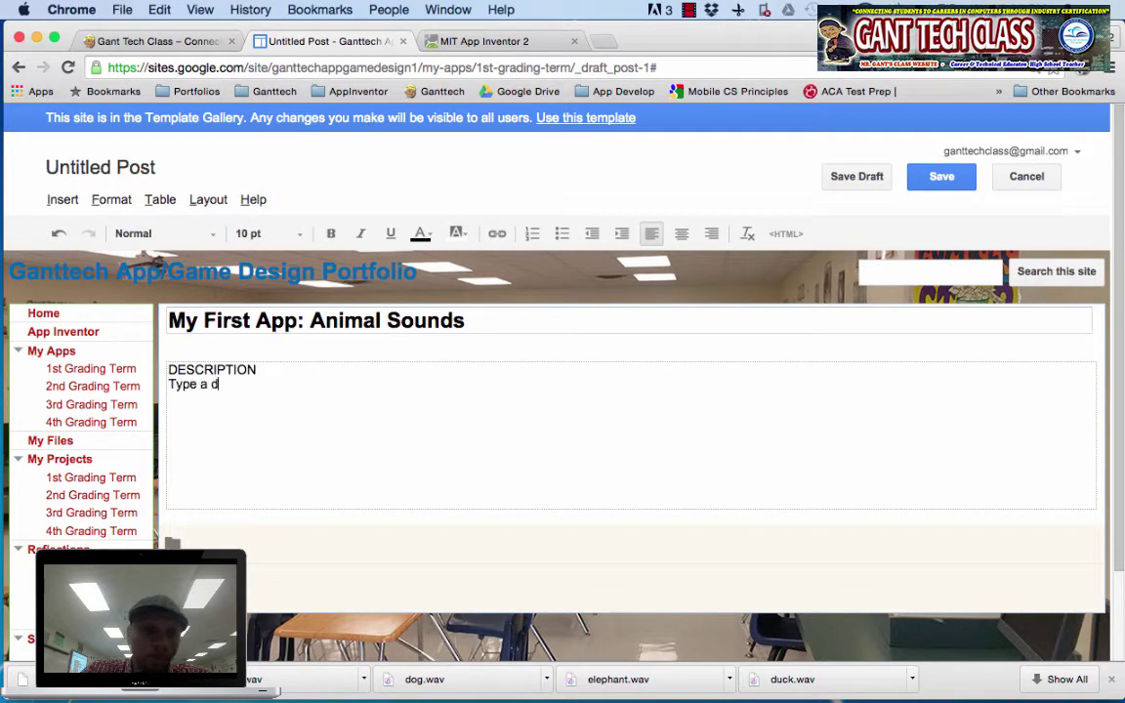
pyautogui.write('escriptio')
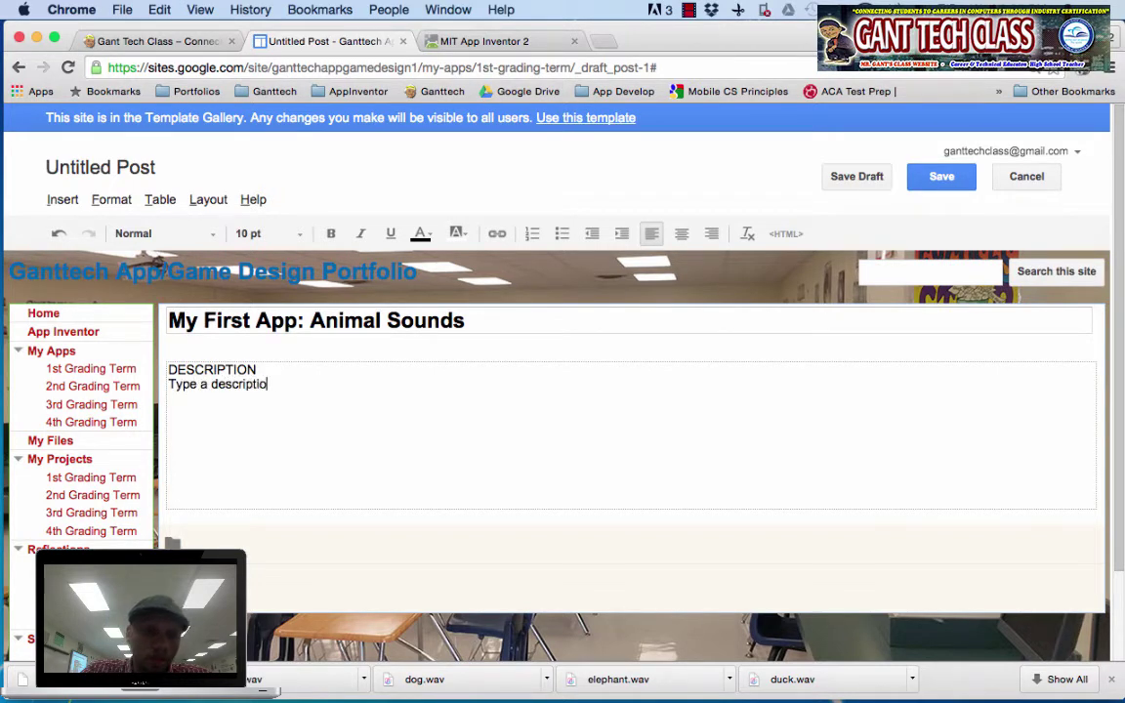
pyautogui.write('n about your app.')
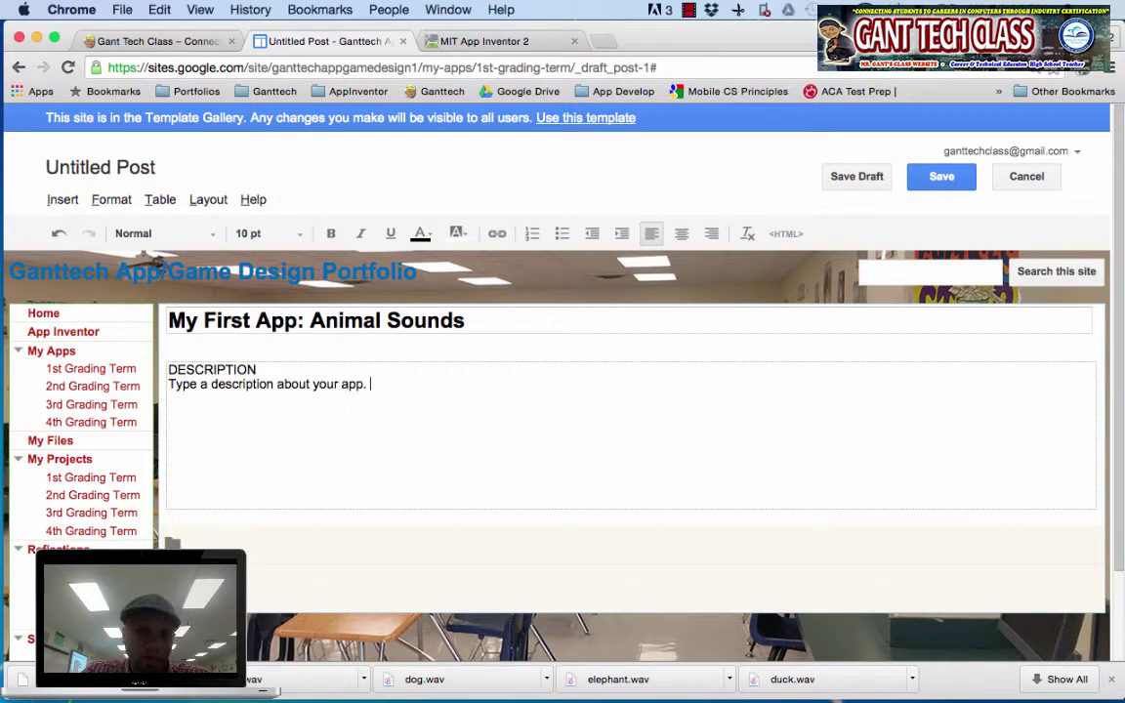
# Format the DESCRIPTION heading in bold at 12 pt
pyautogui.moveTo(262, 372); pyautogui.dragTo(168, 369)
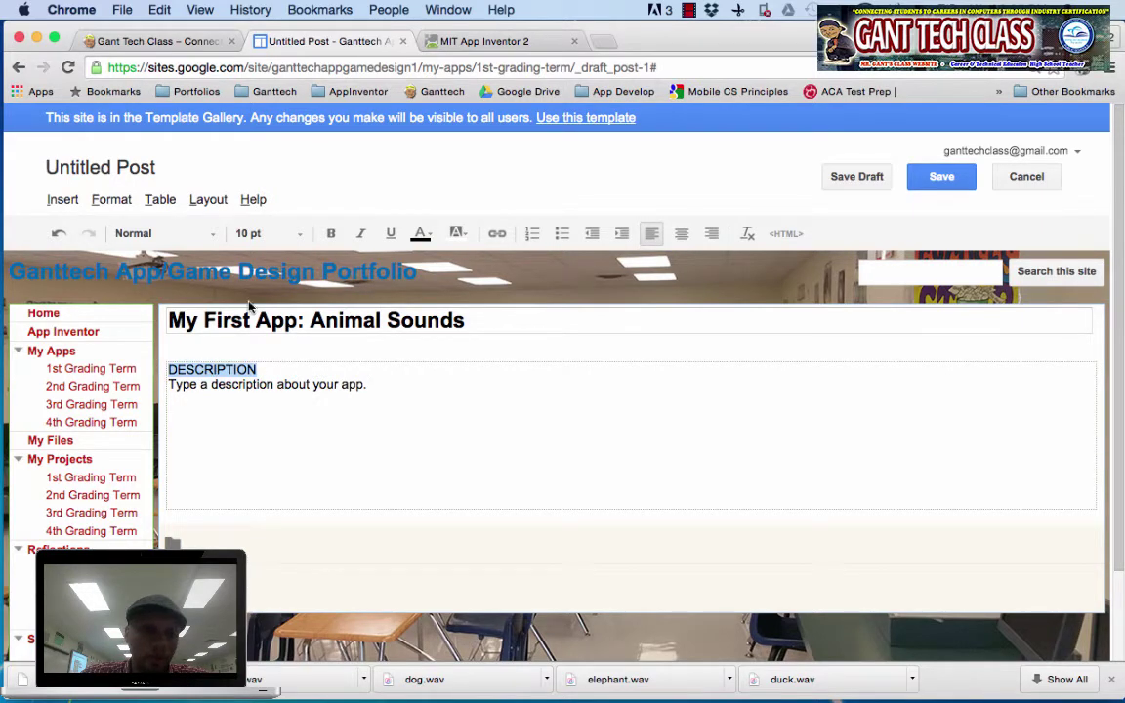
pyautogui.click(264, 233)
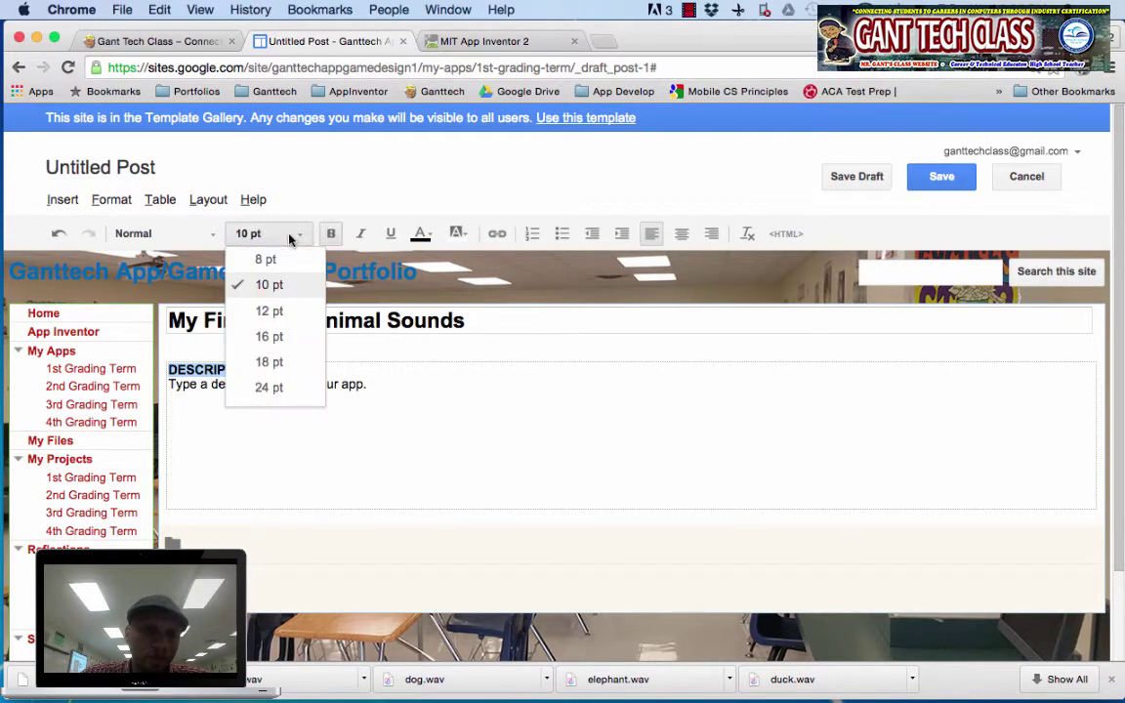
pyautogui.click(269, 311)
pyautogui.click(371, 389)
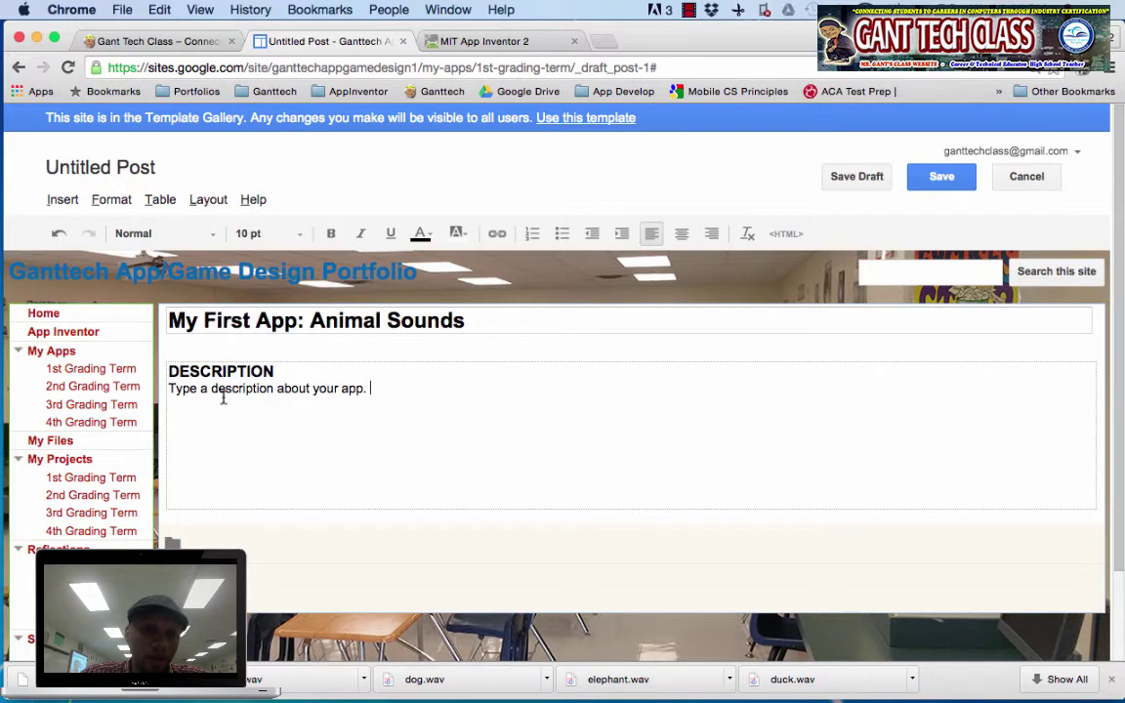
pyautogui.keyDown('shift'); pyautogui.click(170, 388); pyautogui.keyUp('shift')
# Add a "CODE BLOCKS" heading below the description text and format it in bold at 12 pt
pyautogui.click(406, 406)
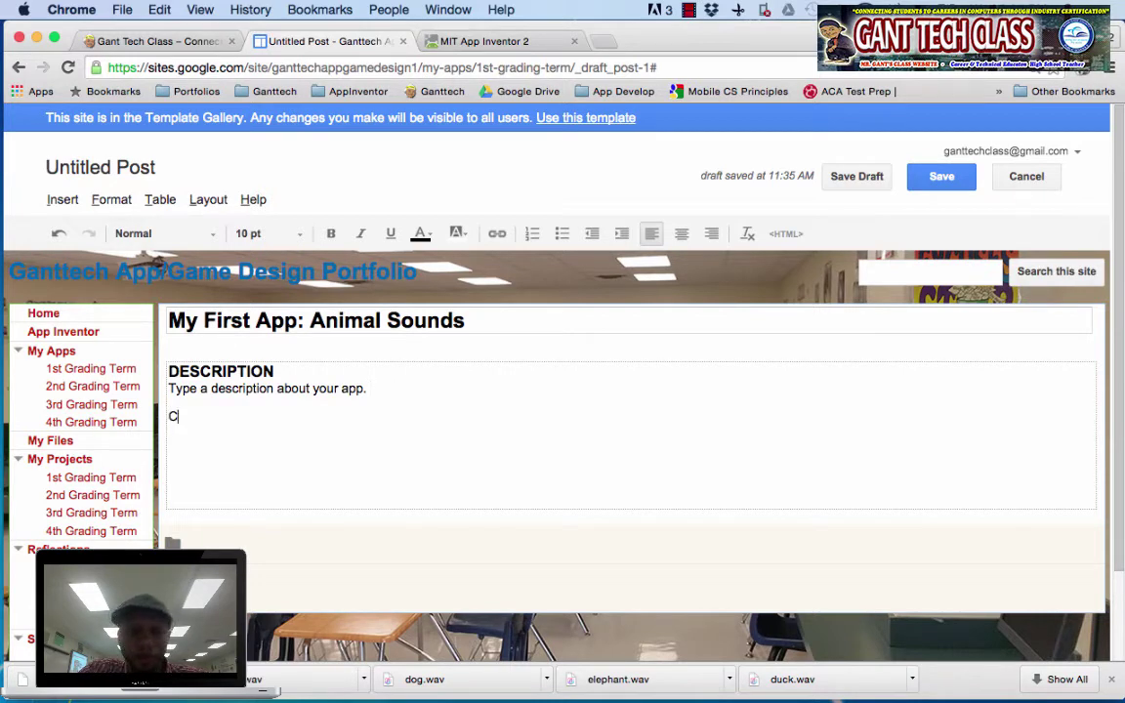
pyautogui.write('ODE')
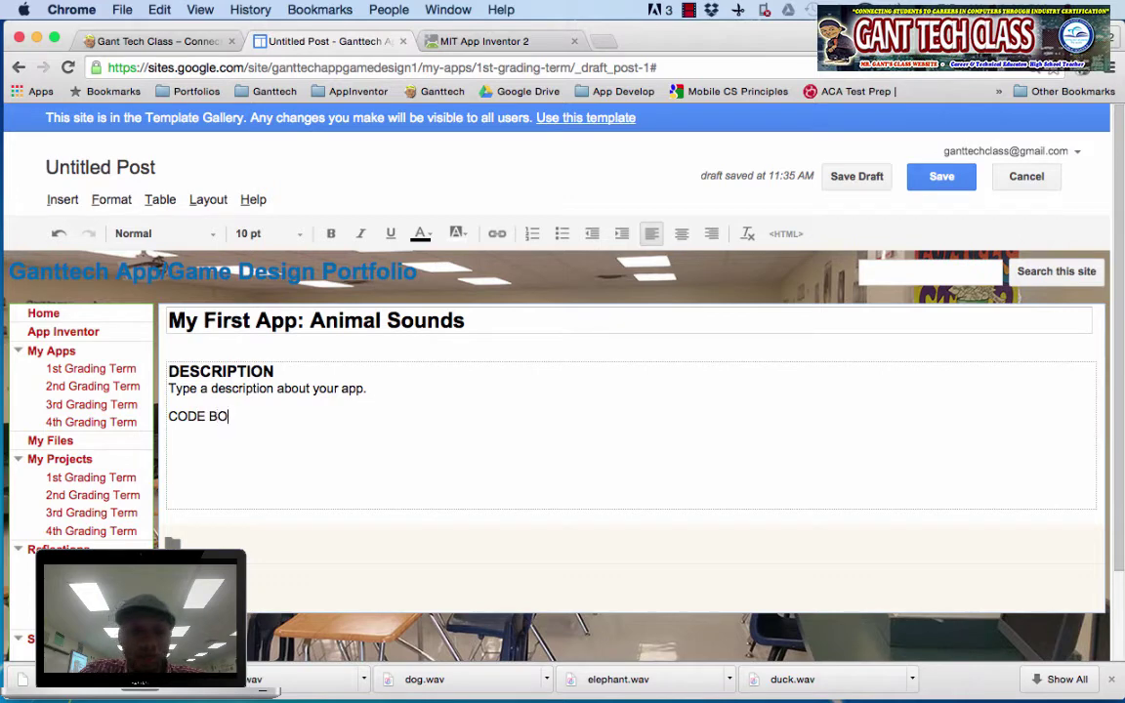
pyautogui.write(' BLOCKs')
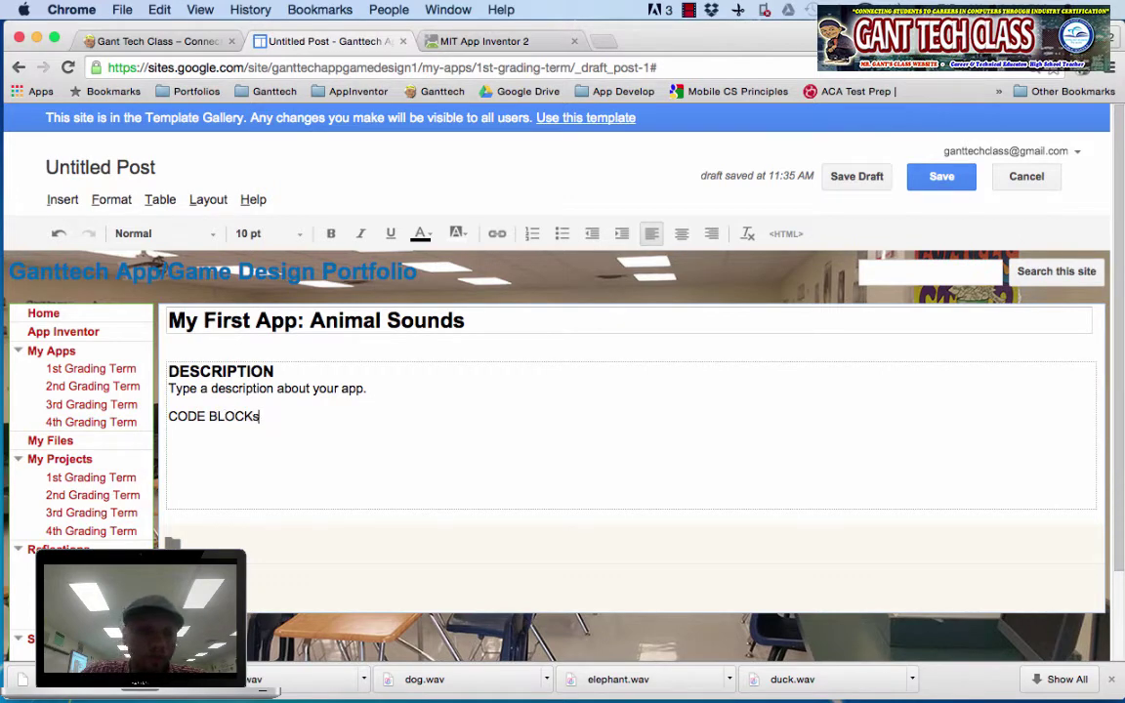
pyautogui.moveTo(268, 416); pyautogui.dragTo(168, 416)
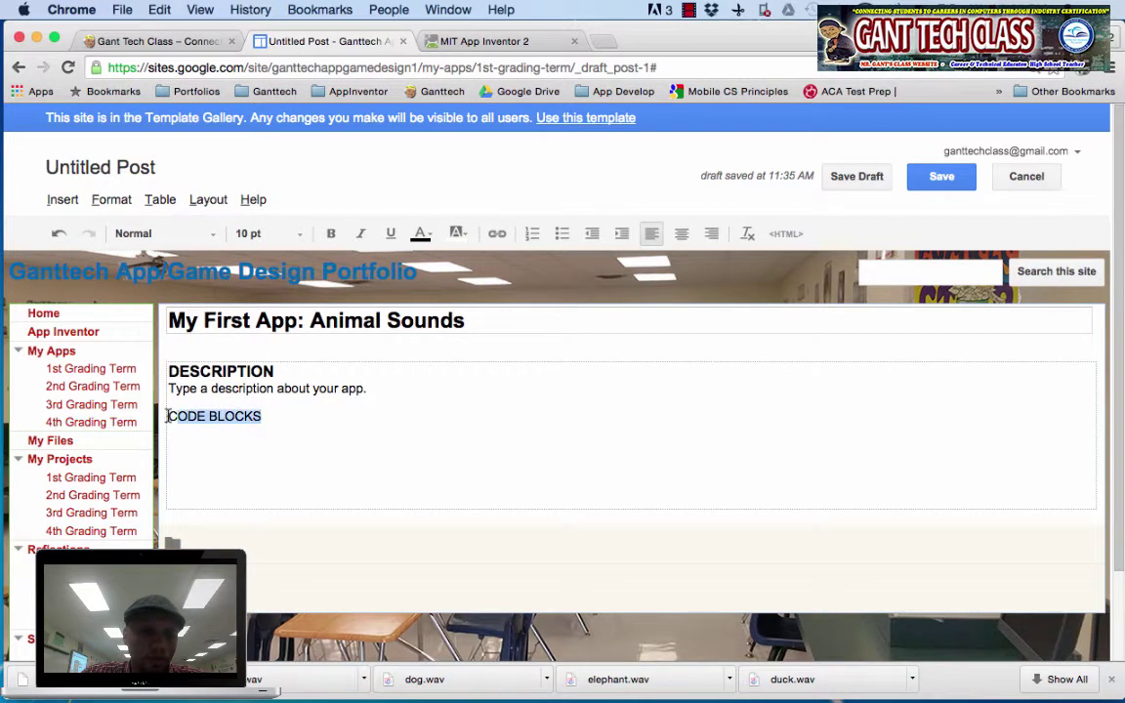
pyautogui.click(331, 234)
pyautogui.click(266, 233)
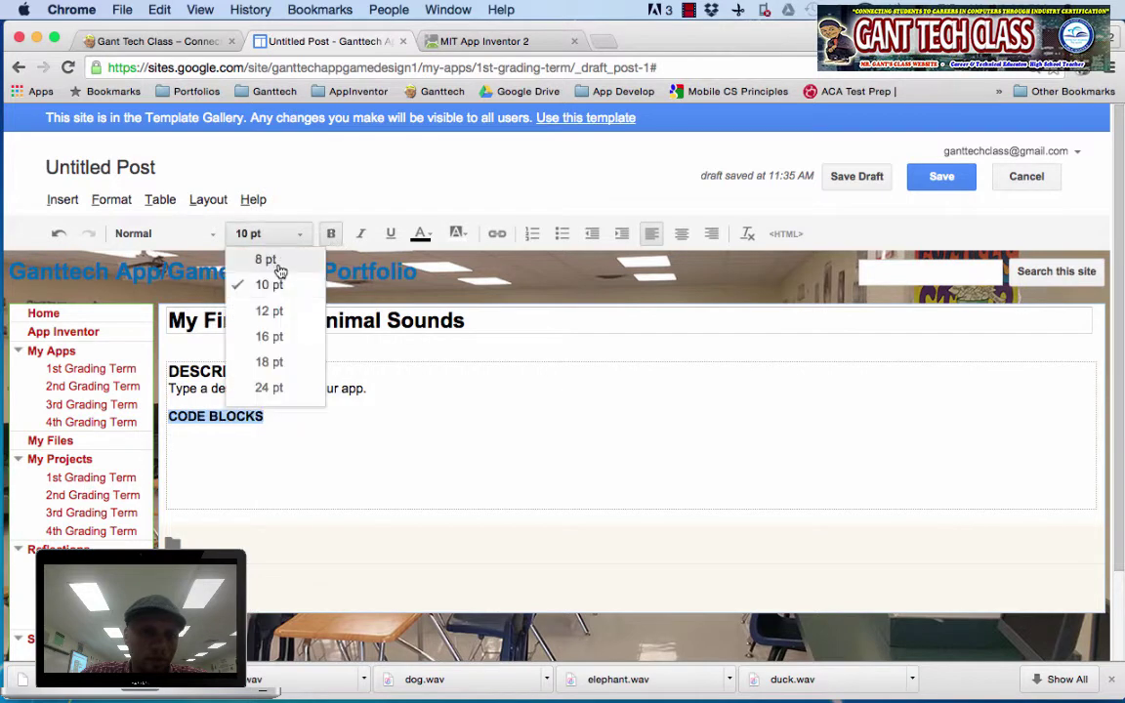
pyautogui.click(266, 312)
# Add a bold 12 pt "REFLECTION QUESTIONS" heading below CODE BLOCKS, with bold turned off after it
pyautogui.click(318, 417)
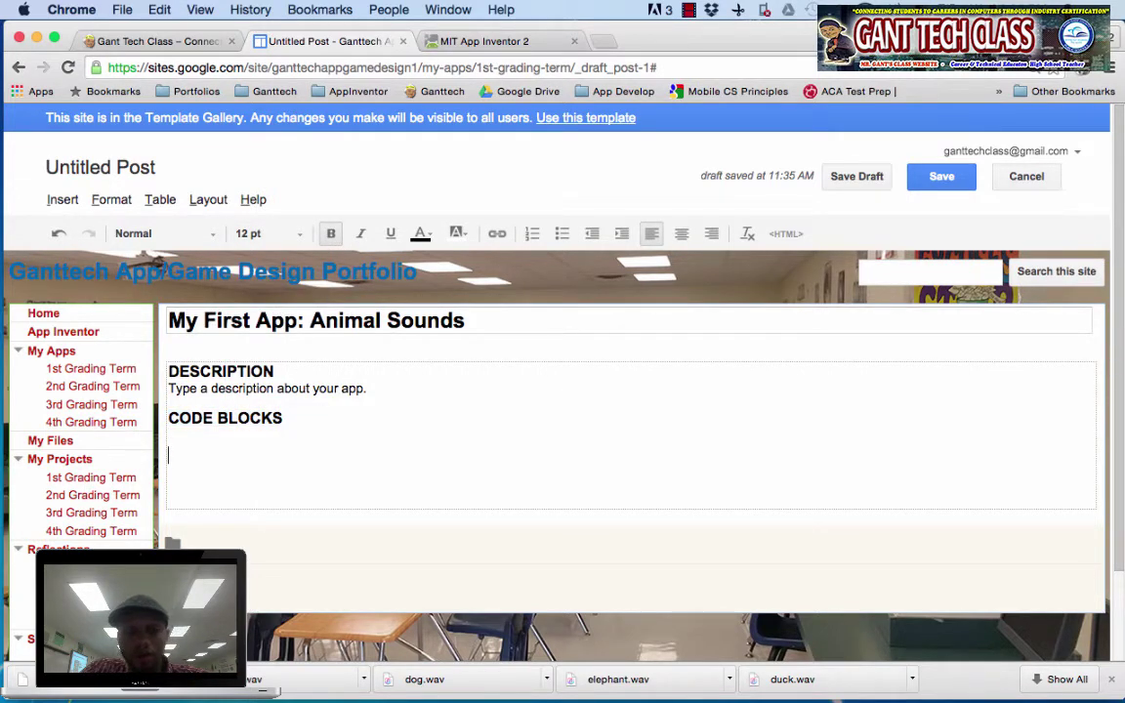
pyautogui.write('REFLECGIO')
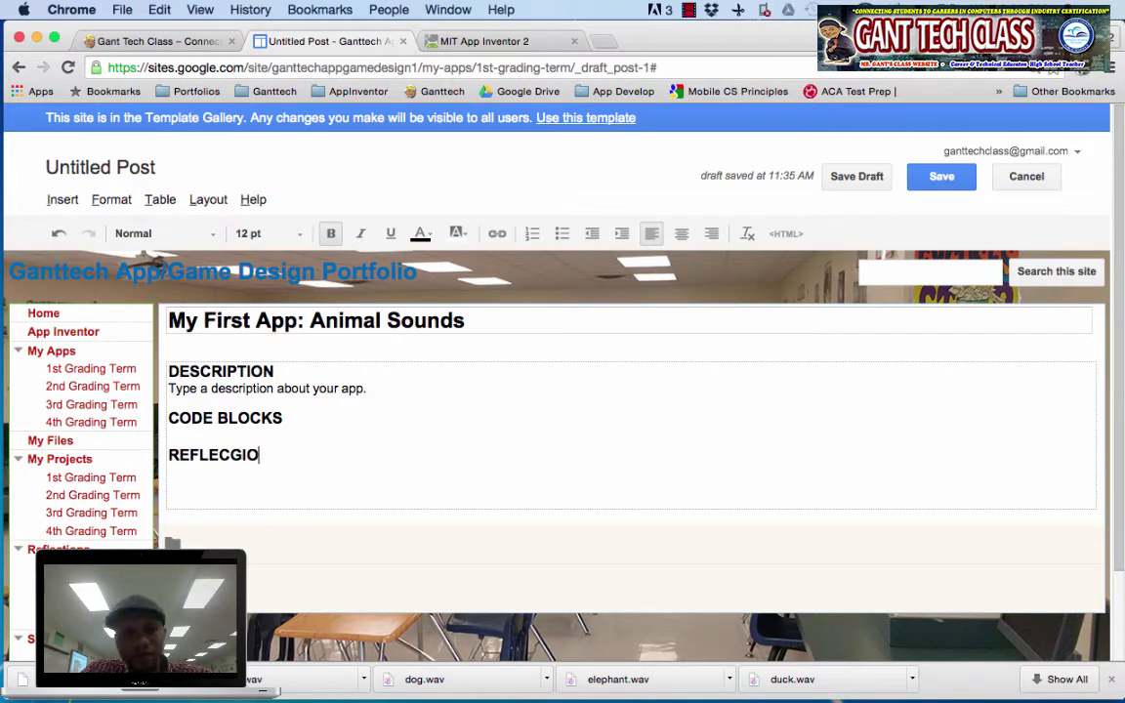
pyautogui.press('BackSpace')
pyautogui.press('BackSpace')
pyautogui.press('BackSpace')
pyautogui.write('TION QUESTIONS')
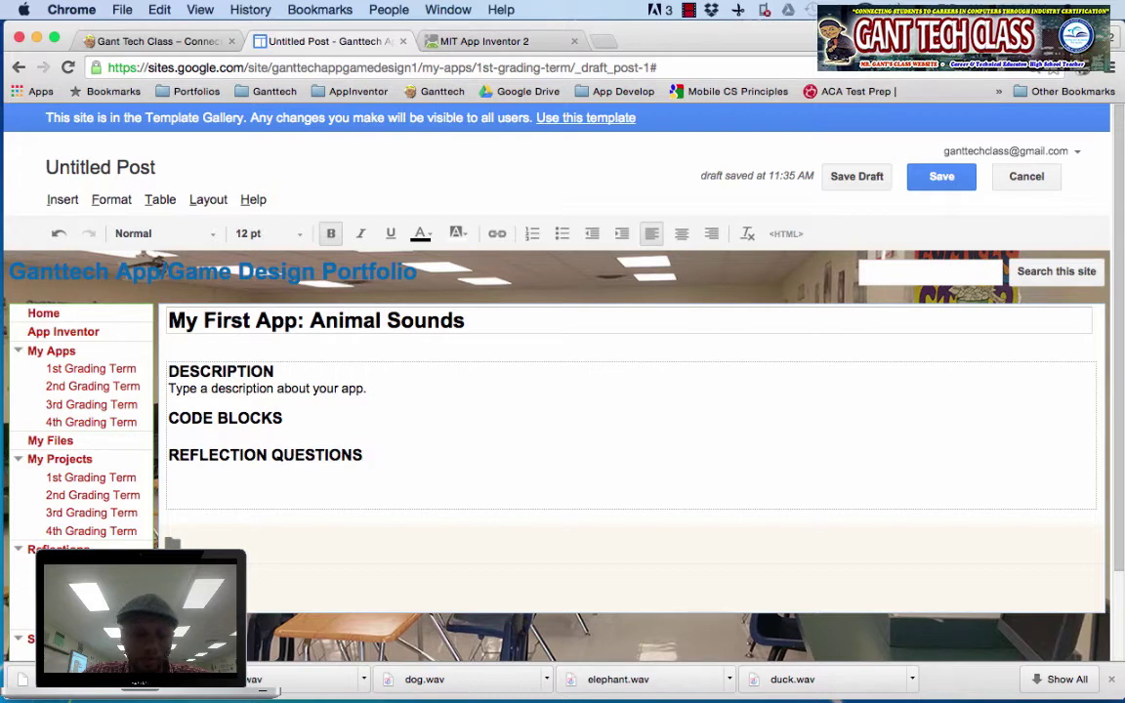
pyautogui.press('super+b')
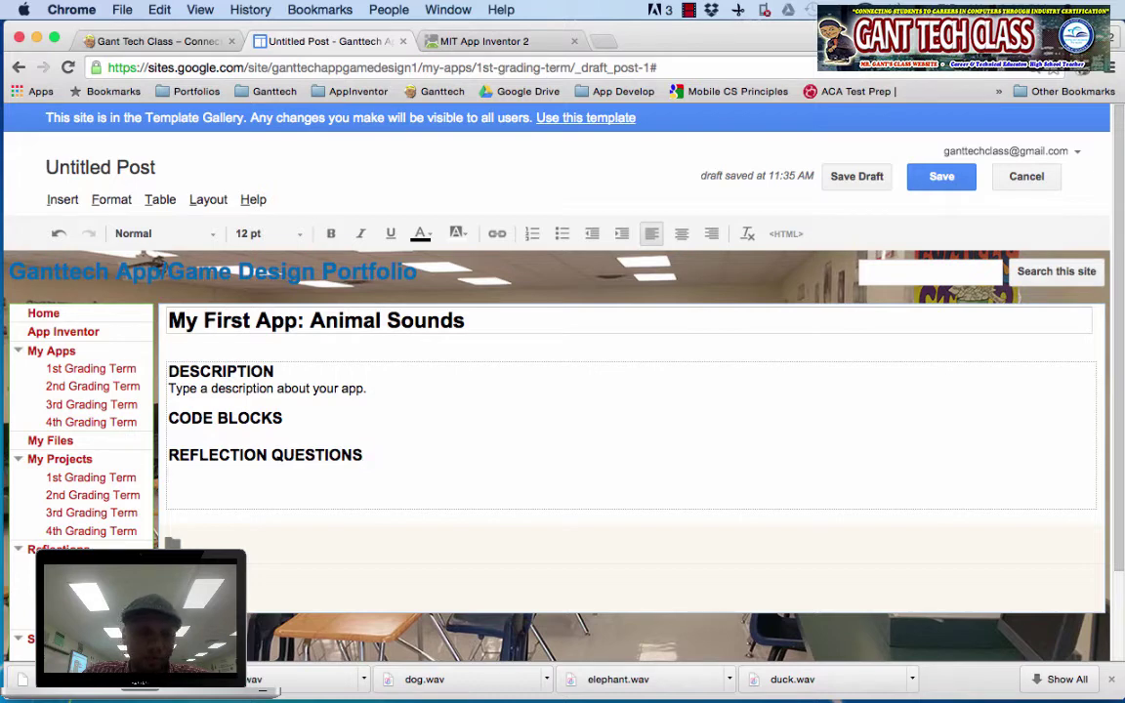
# Leave blank space under REFLECTION QUESTIONS and add a bold 12 pt "QR CODE" heading
pyautogui.press('Return')
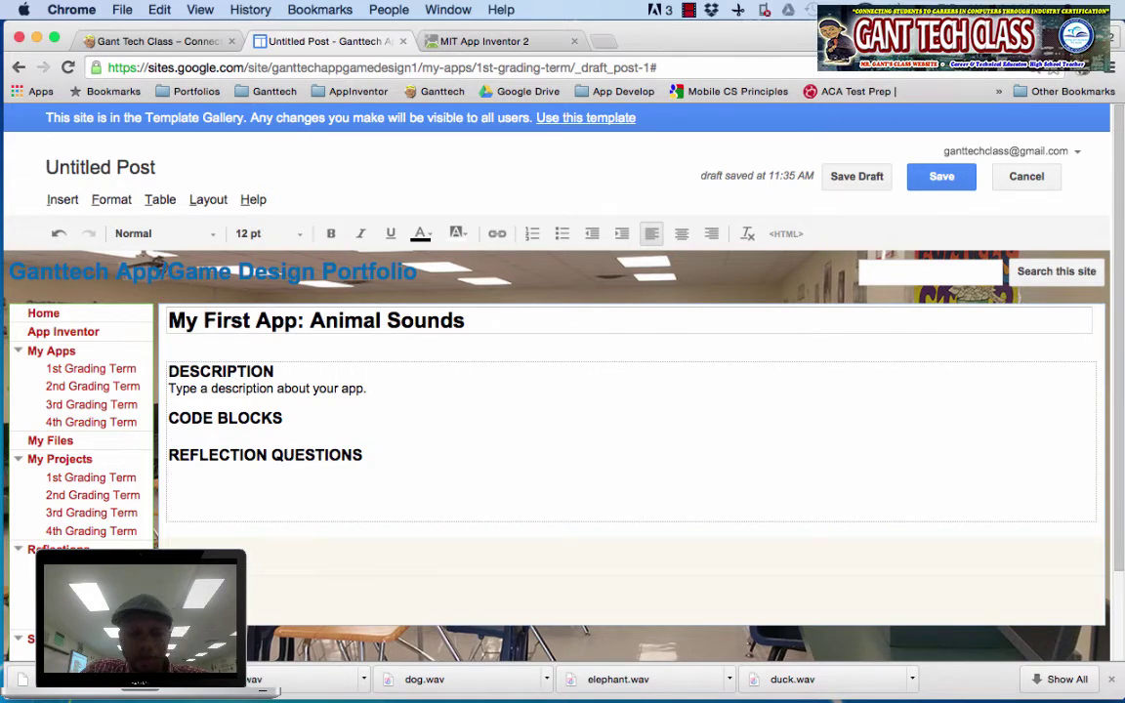
pyautogui.write('B')
pyautogui.press('BackSpace')
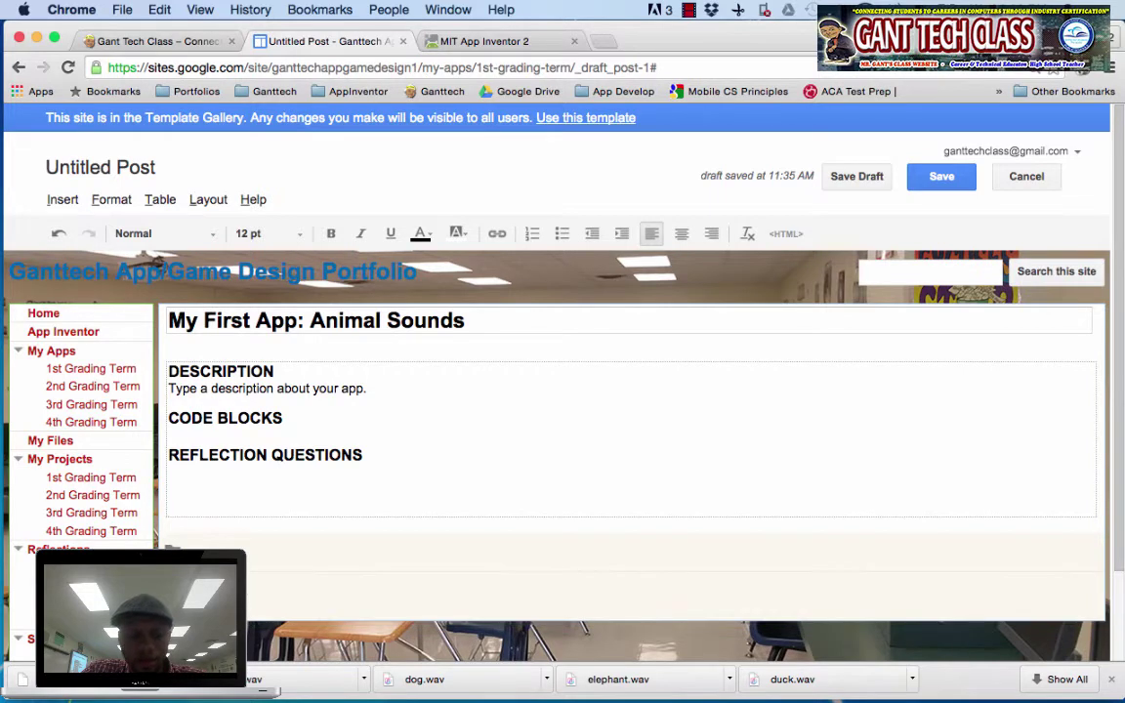
pyautogui.press('super+b')
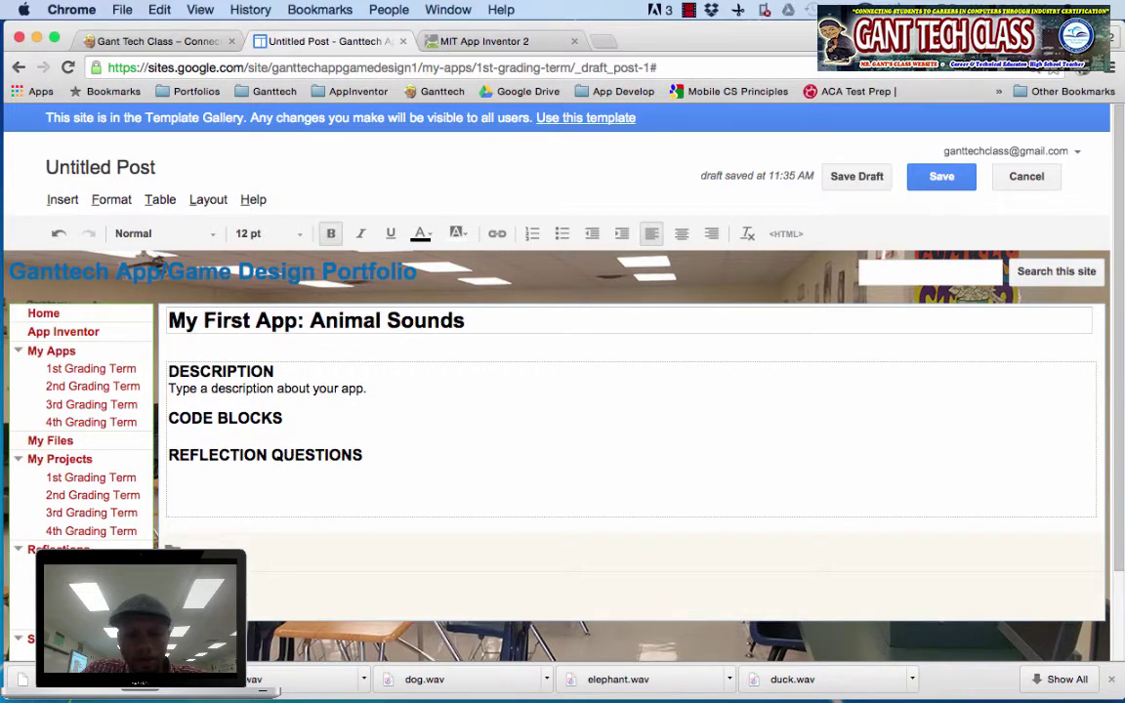
pyautogui.press('Return')
pyautogui.write('QR CODE')
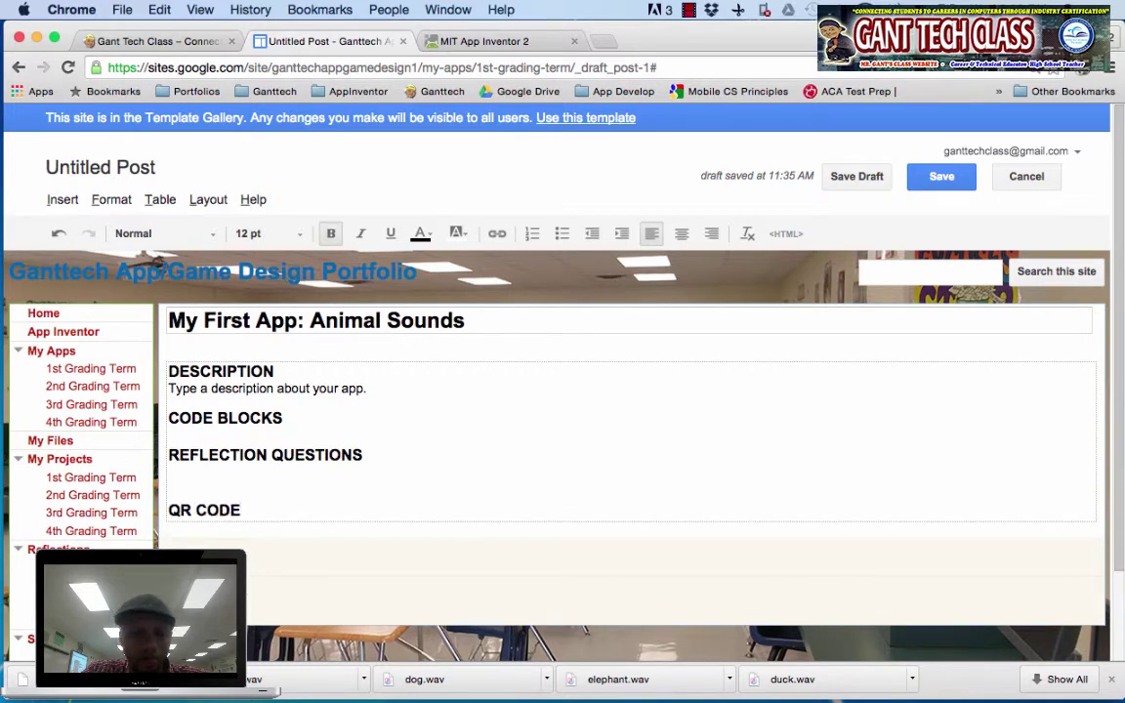
# Under QR CODE, add the non-bold line "Scan the QR Code below to install this app on your android device."
pyautogui.press('Return')
pyautogui.press('super+b')
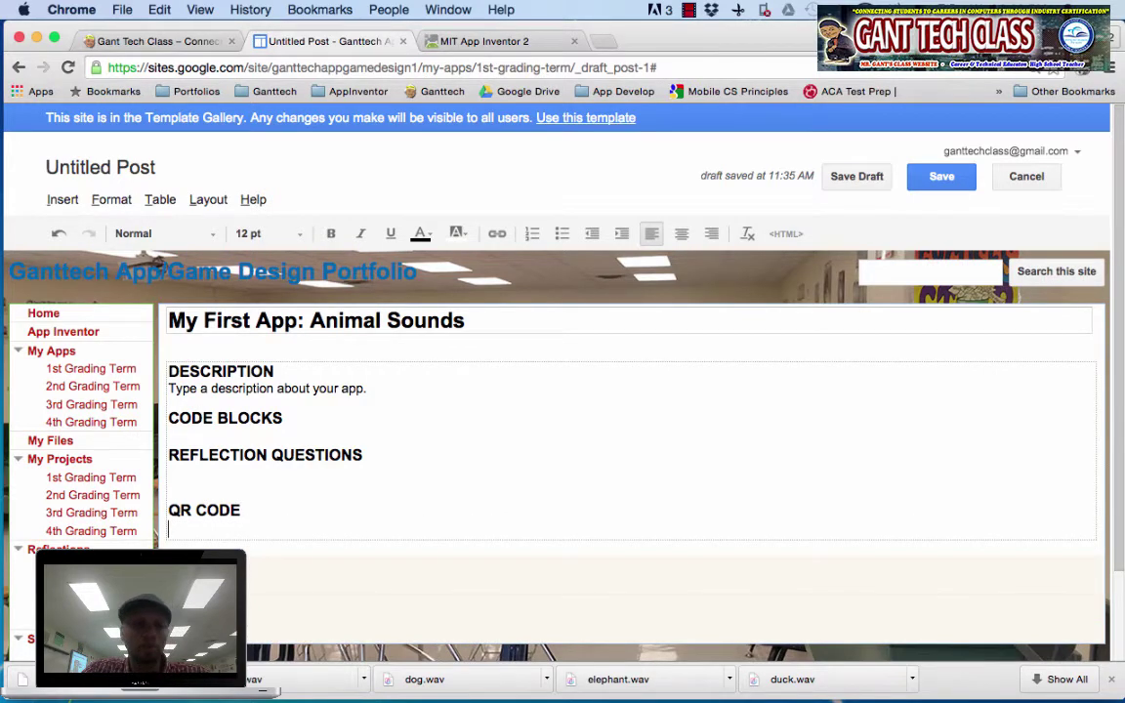
pyautogui.write('Scan')
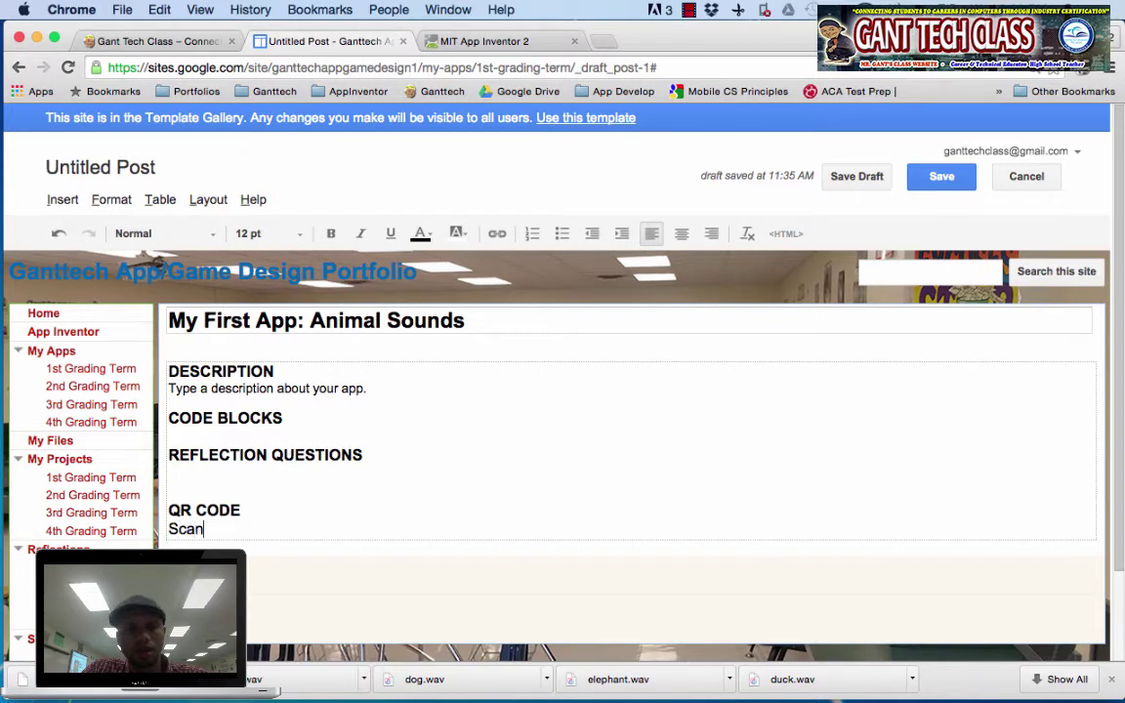
pyautogui.write(' the Q')
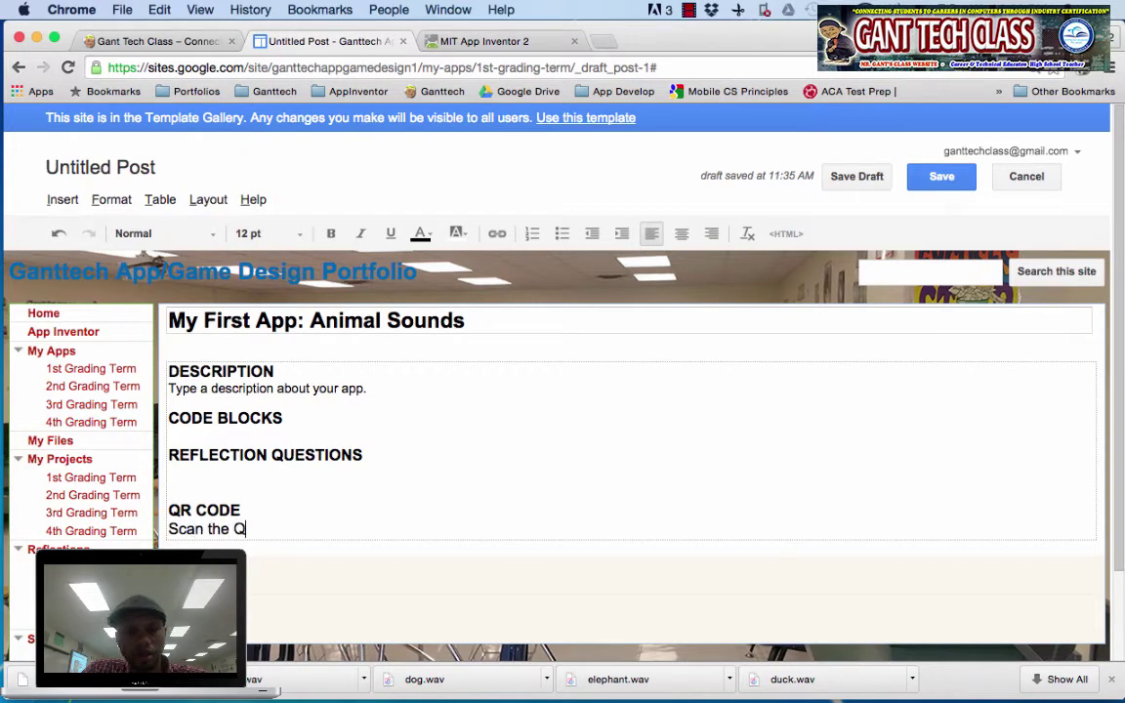
pyautogui.write('R Code bel')
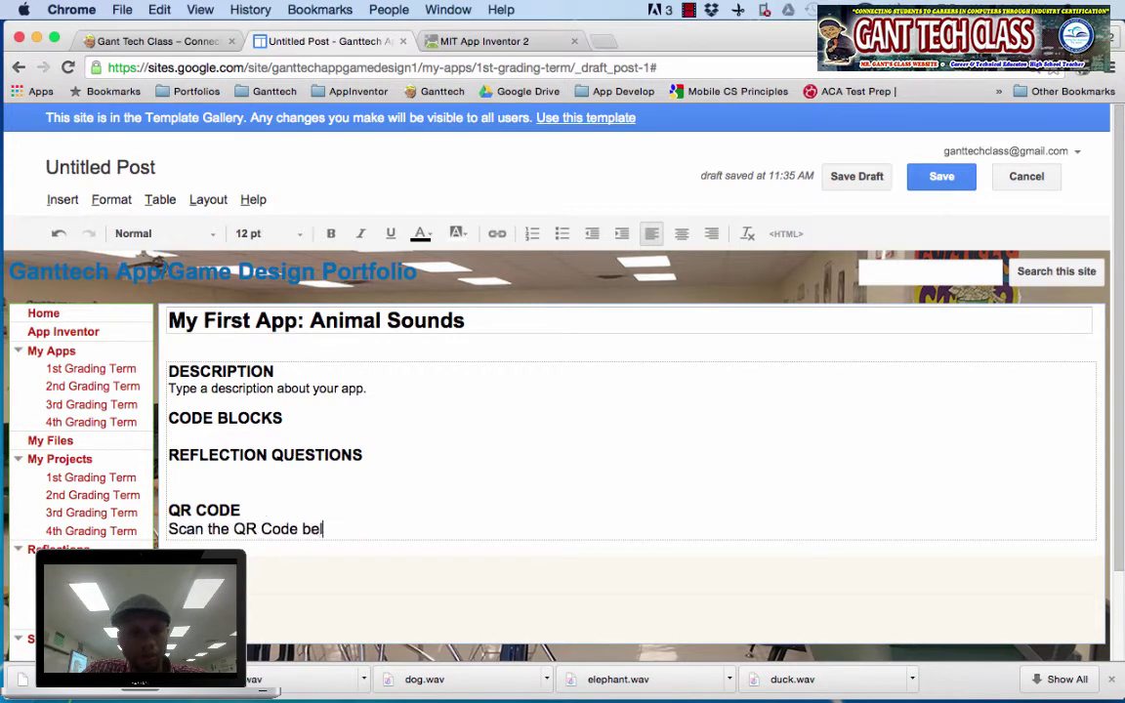
pyautogui.write('ow to install this ')
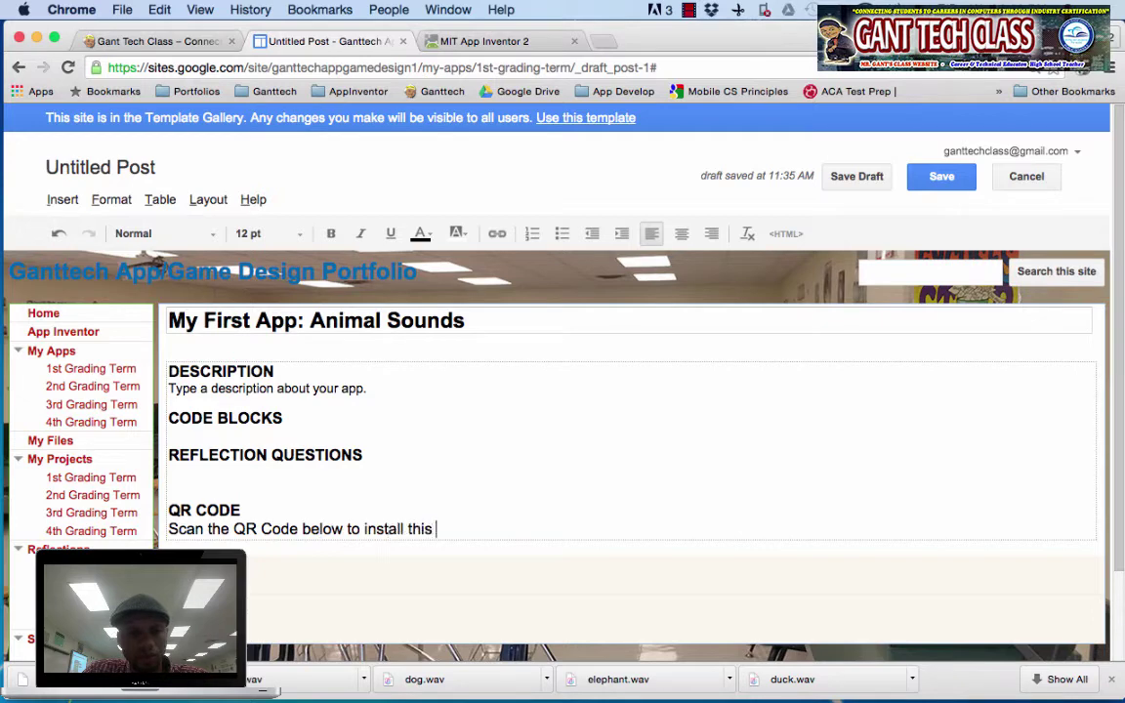
pyautogui.write('appo')
pyautogui.press('BackSpace')
pyautogui.press('BackSpace')
pyautogui.write('p ')
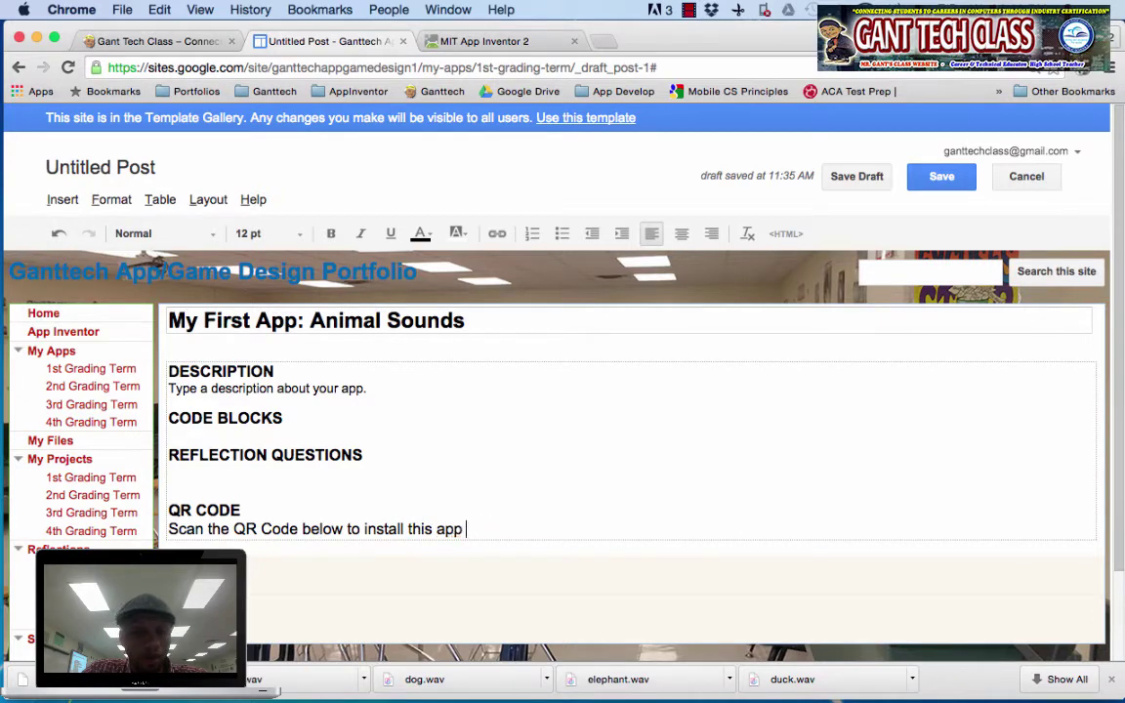
pyautogui.write('on your androi')
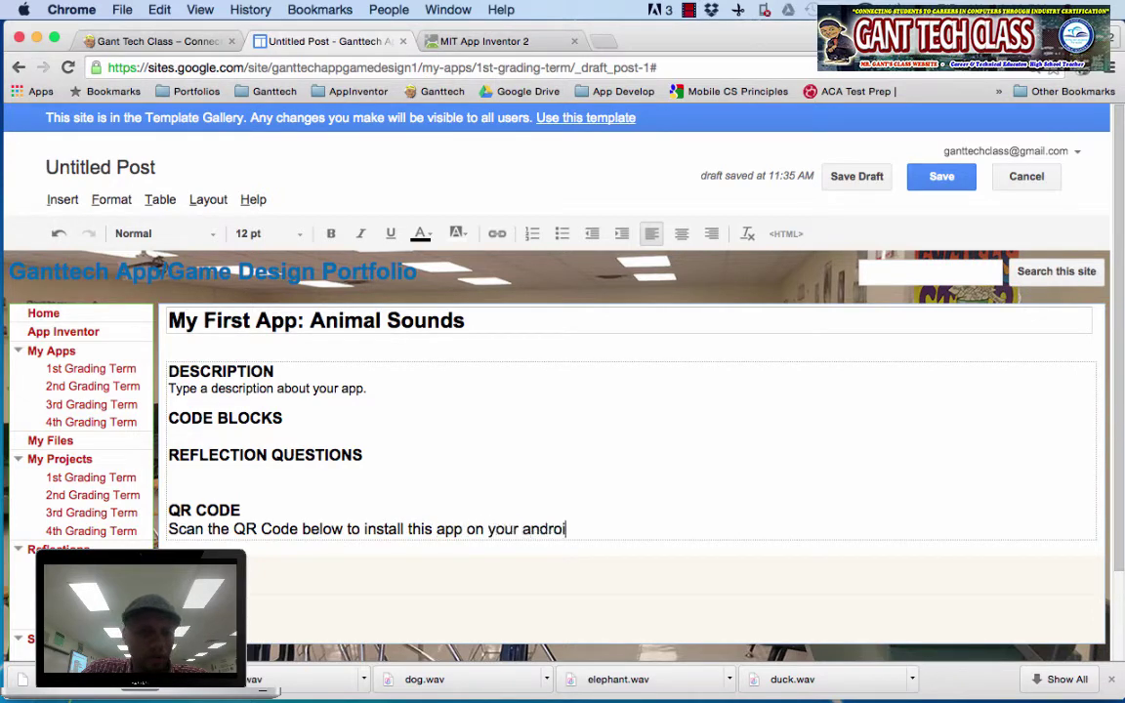
pyautogui.write('d device.')
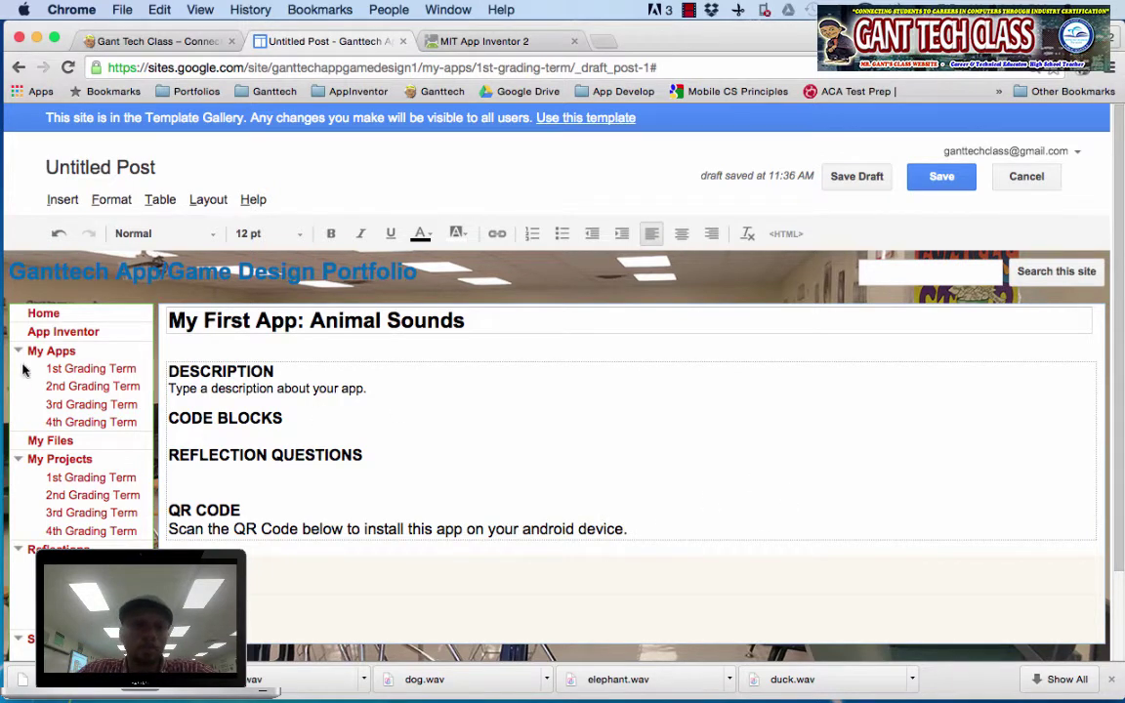
pyautogui.click(188, 455)
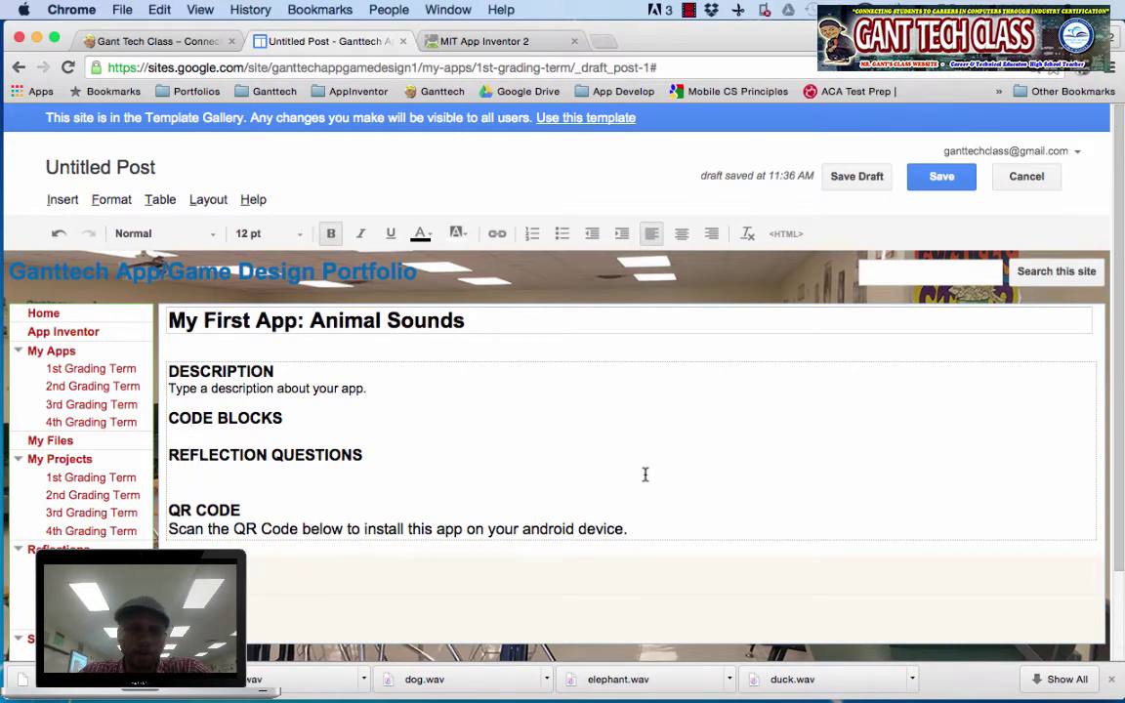
# Open the portfolio's My Files page in a separate tab while keeping the draft post open
pyautogui.tripleClick(658, 530)
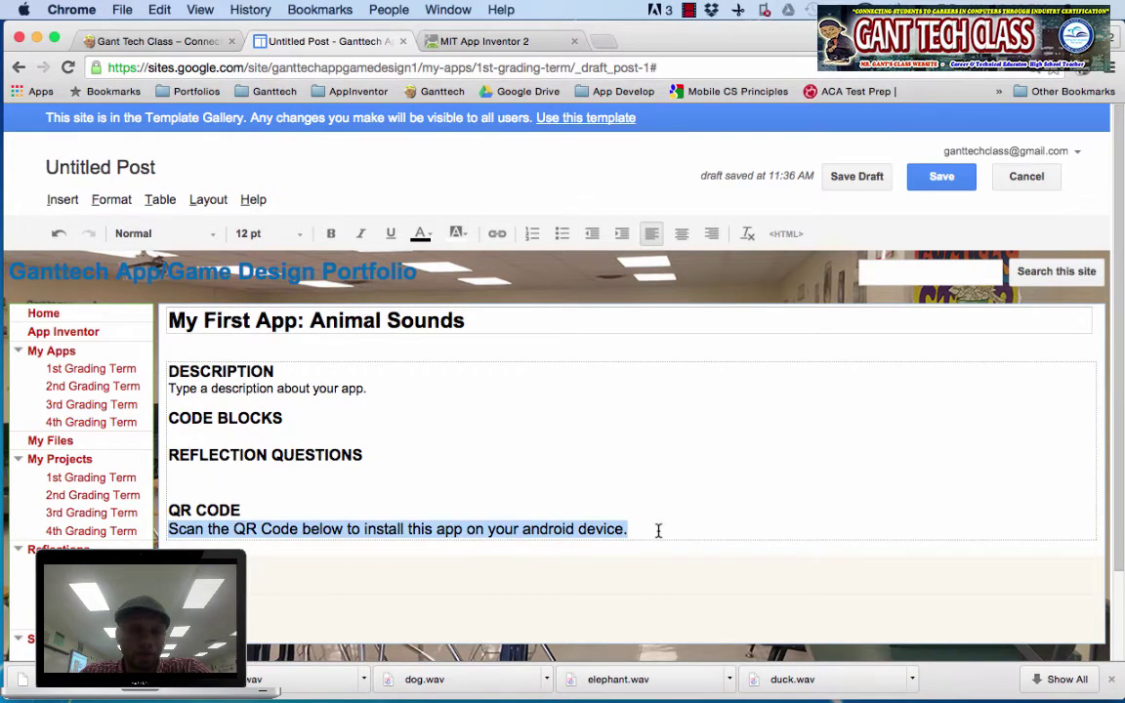
pyautogui.click(659, 530)
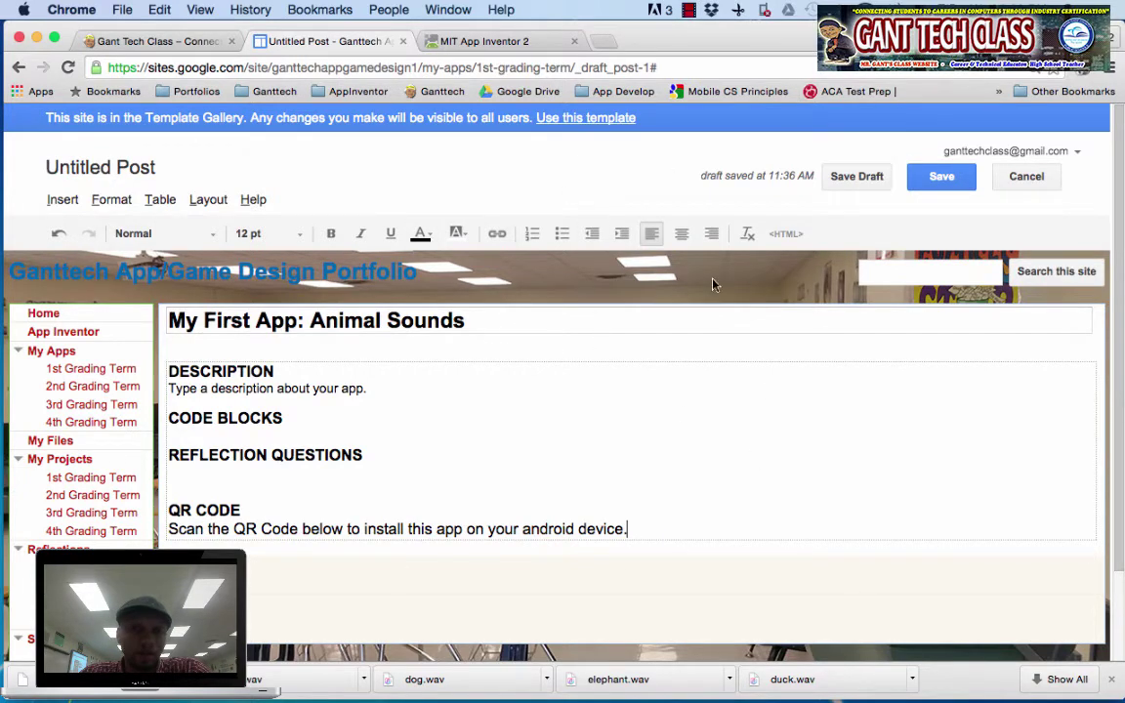
pyautogui.click(65, 442)
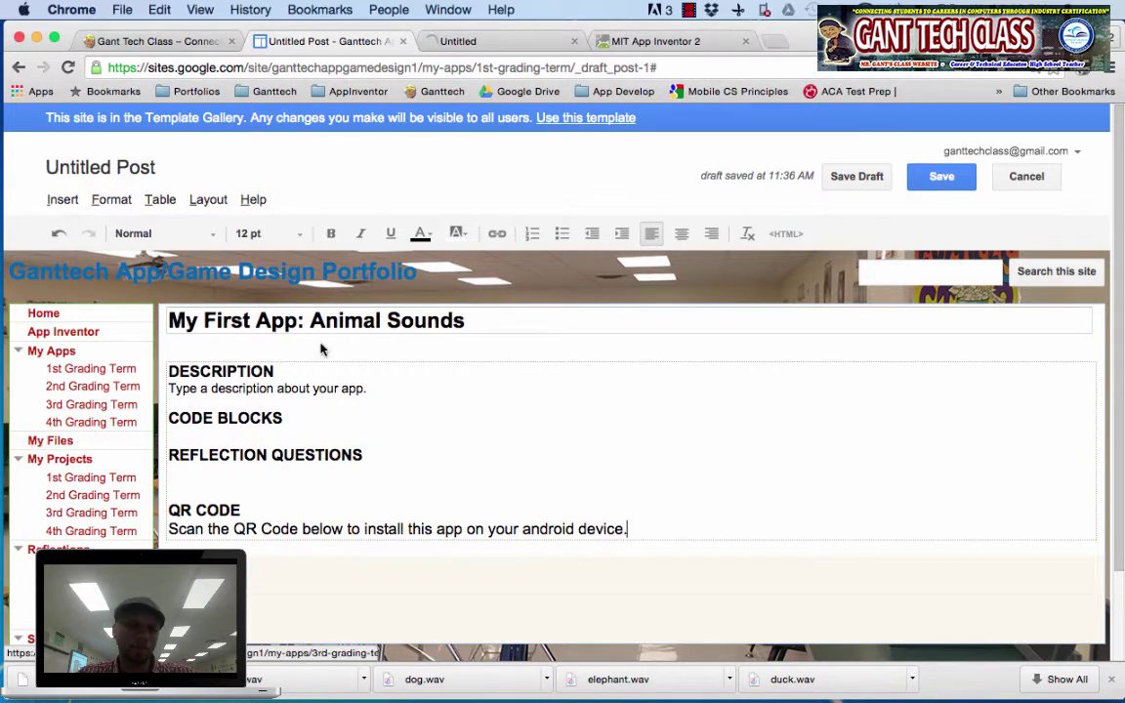
pyautogui.click(482, 42)
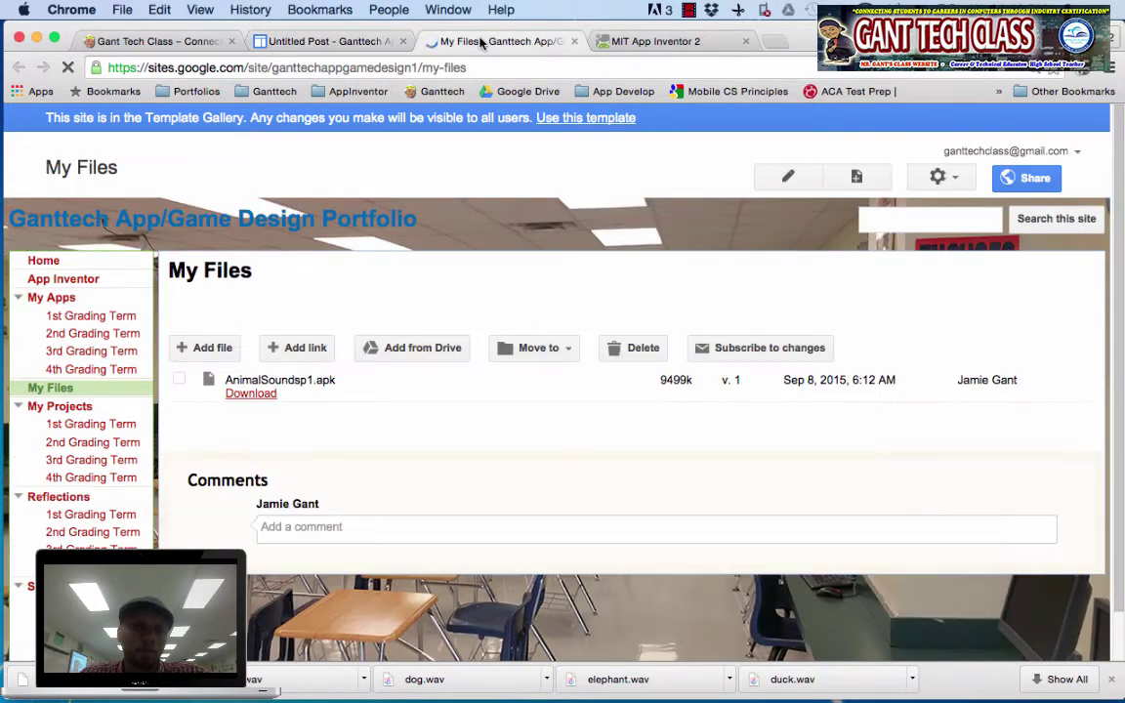
pyautogui.click(353, 42)
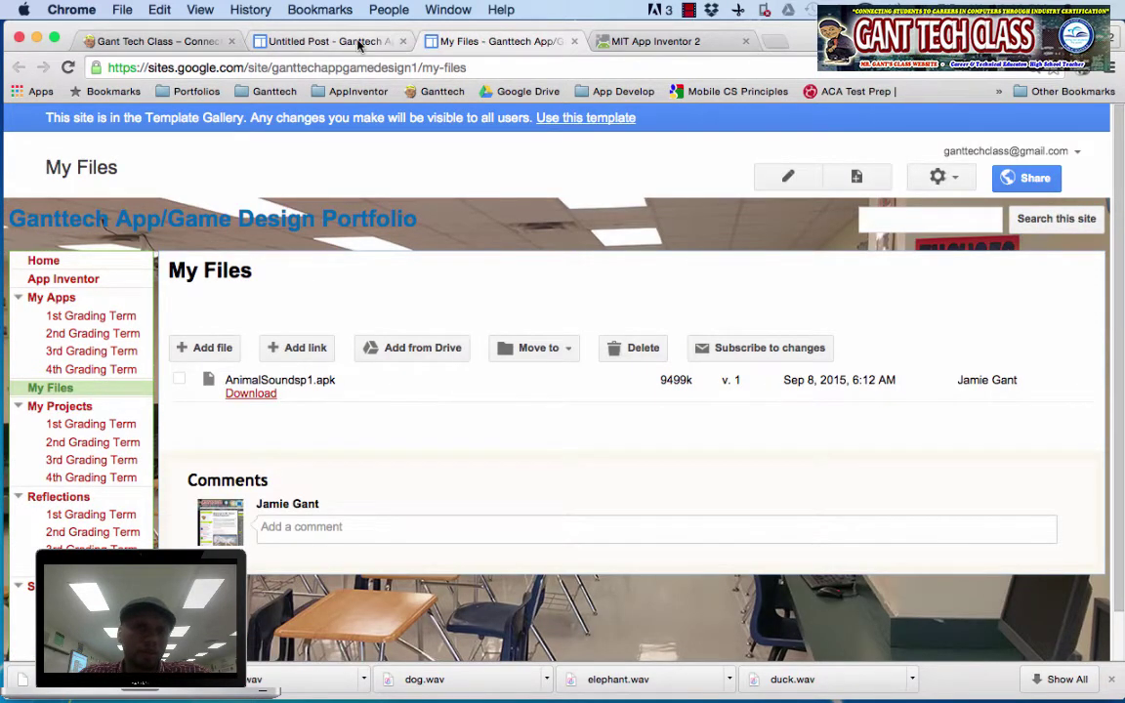
pyautogui.click(436, 42)
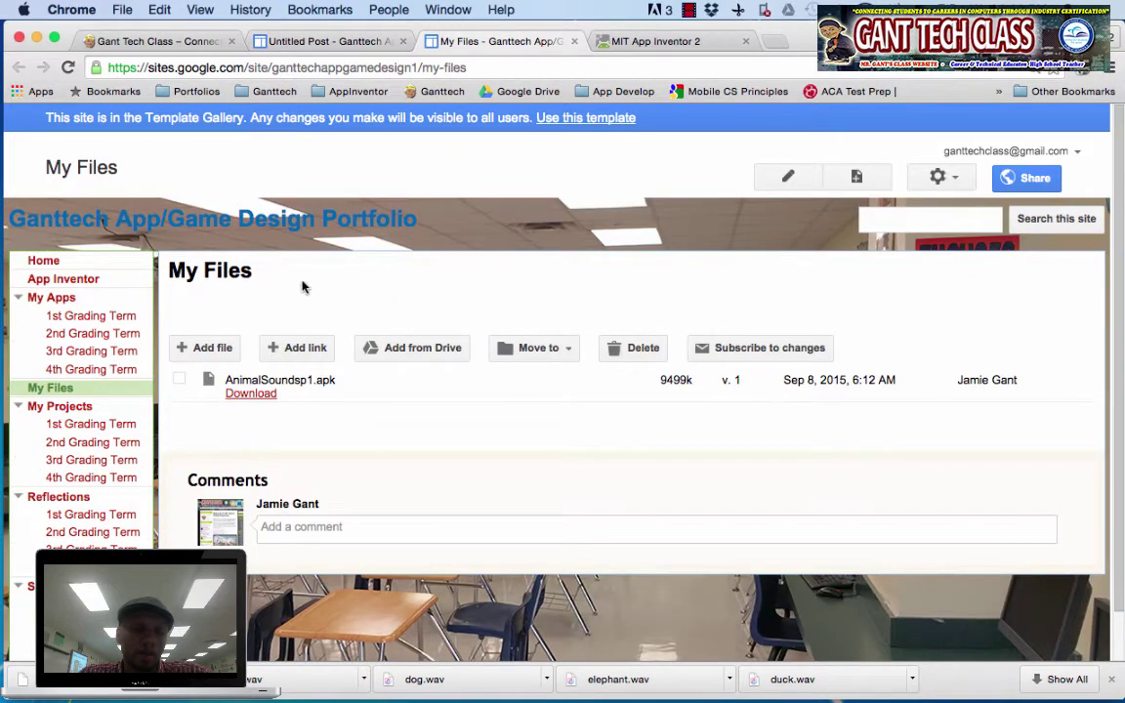
# Delete AnimalSoundsp1.apk from My Files and upload AnimalSounds.apk from the apk folder in its place
pyautogui.click(181, 381)
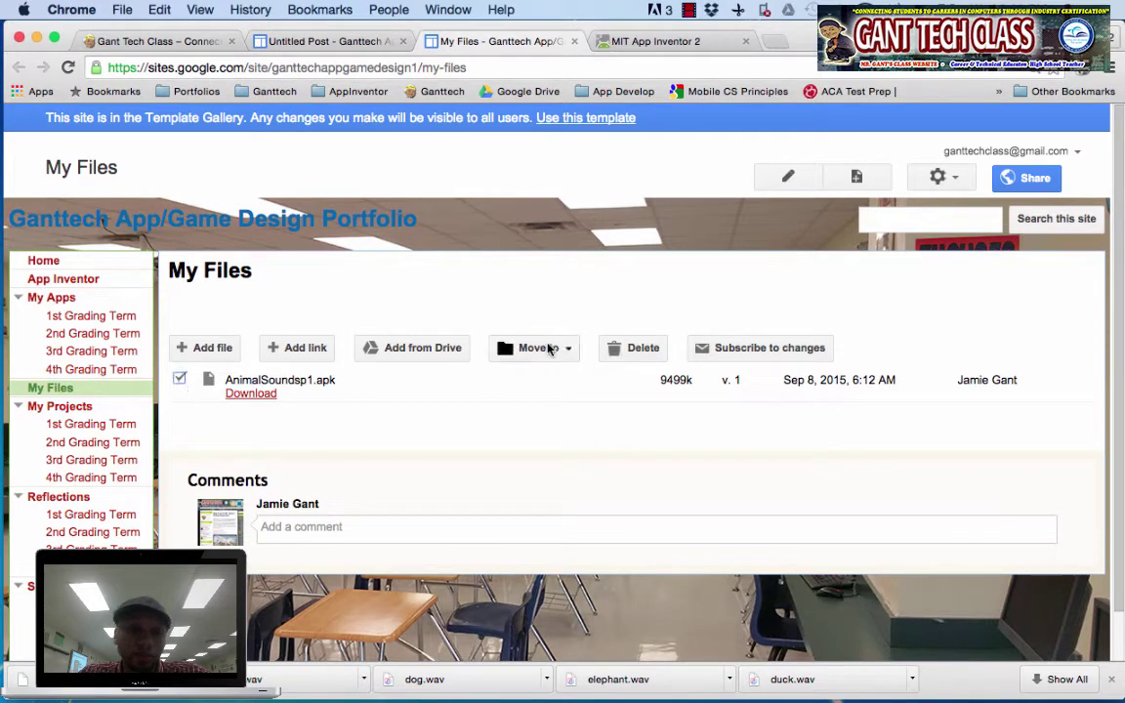
pyautogui.click(637, 349)
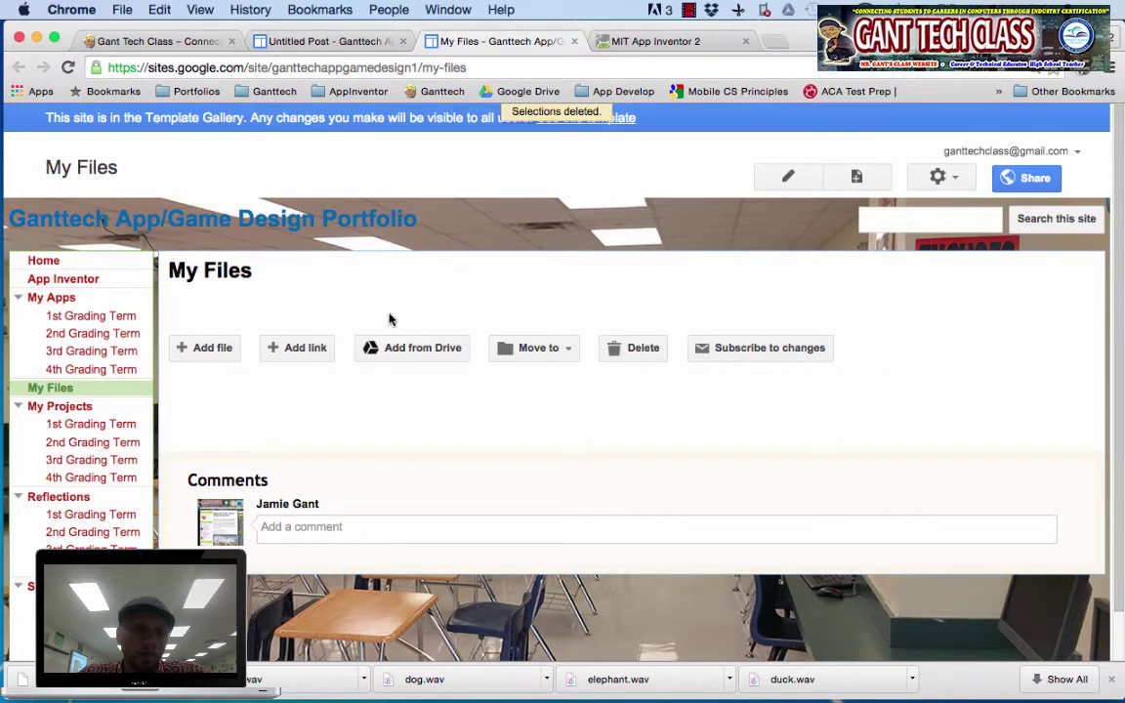
pyautogui.click(208, 348)
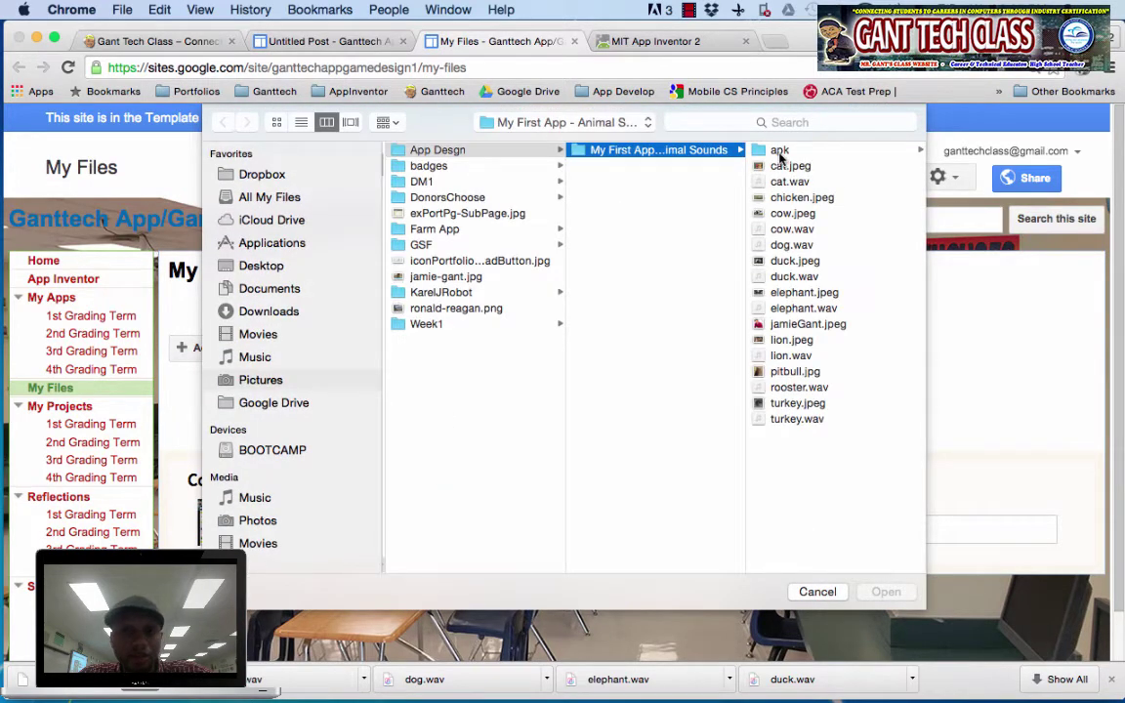
pyautogui.click(779, 151)
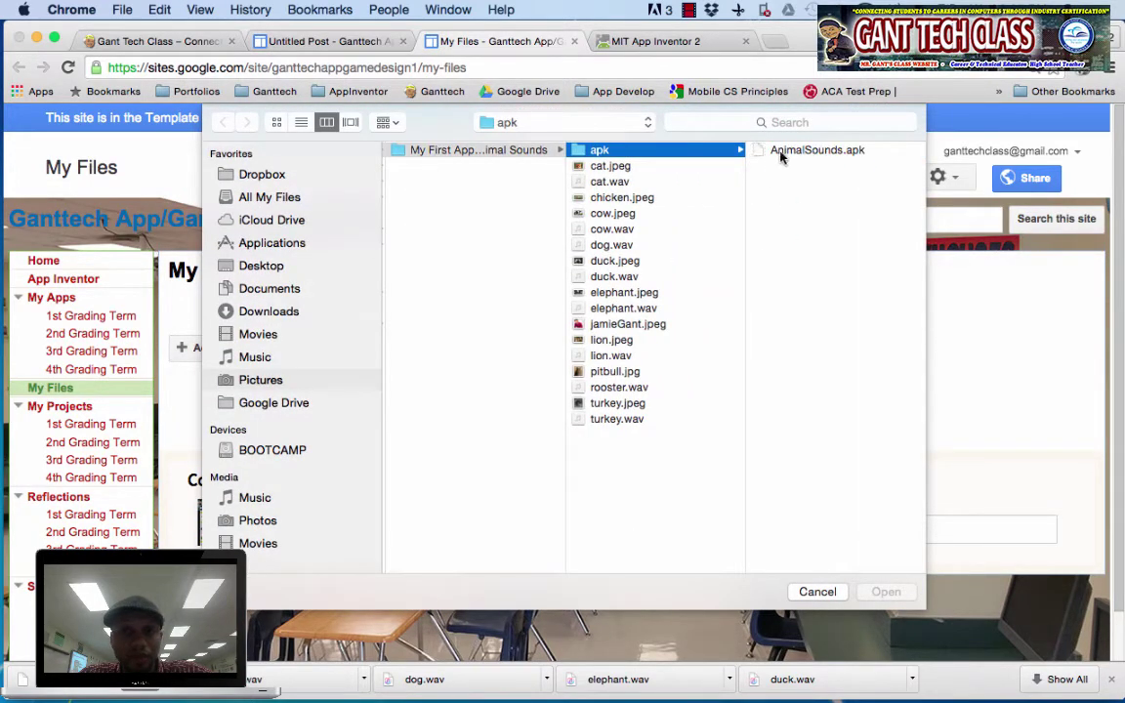
pyautogui.click(781, 153)
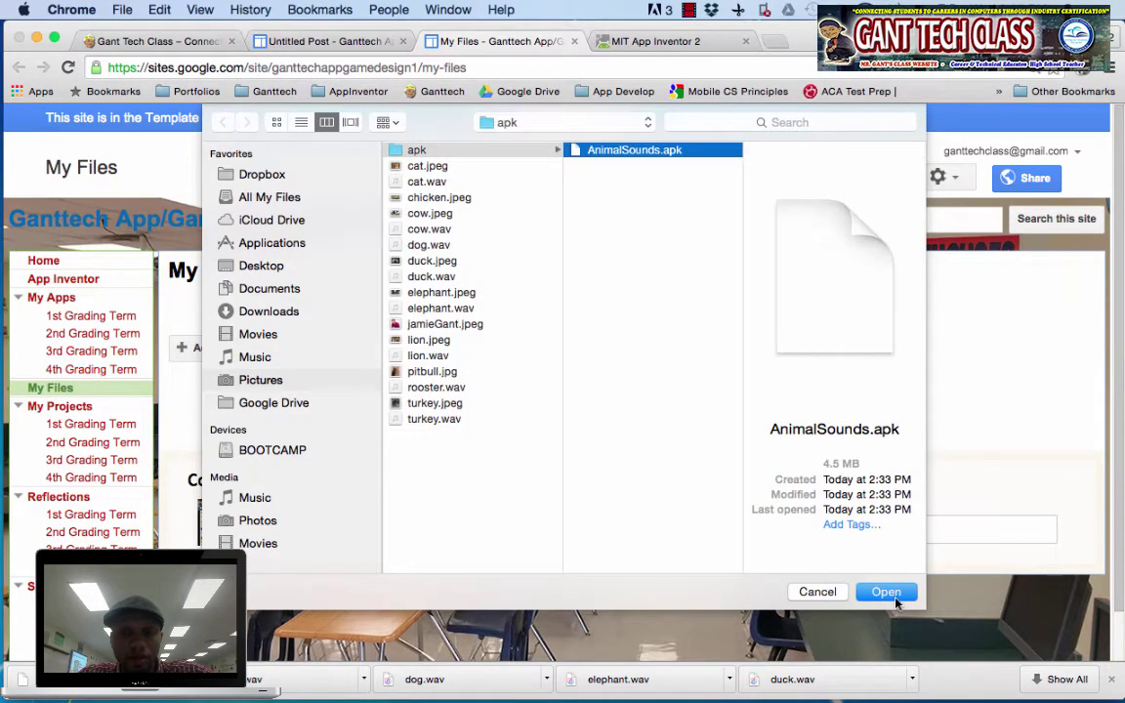
pyautogui.click(886, 592)
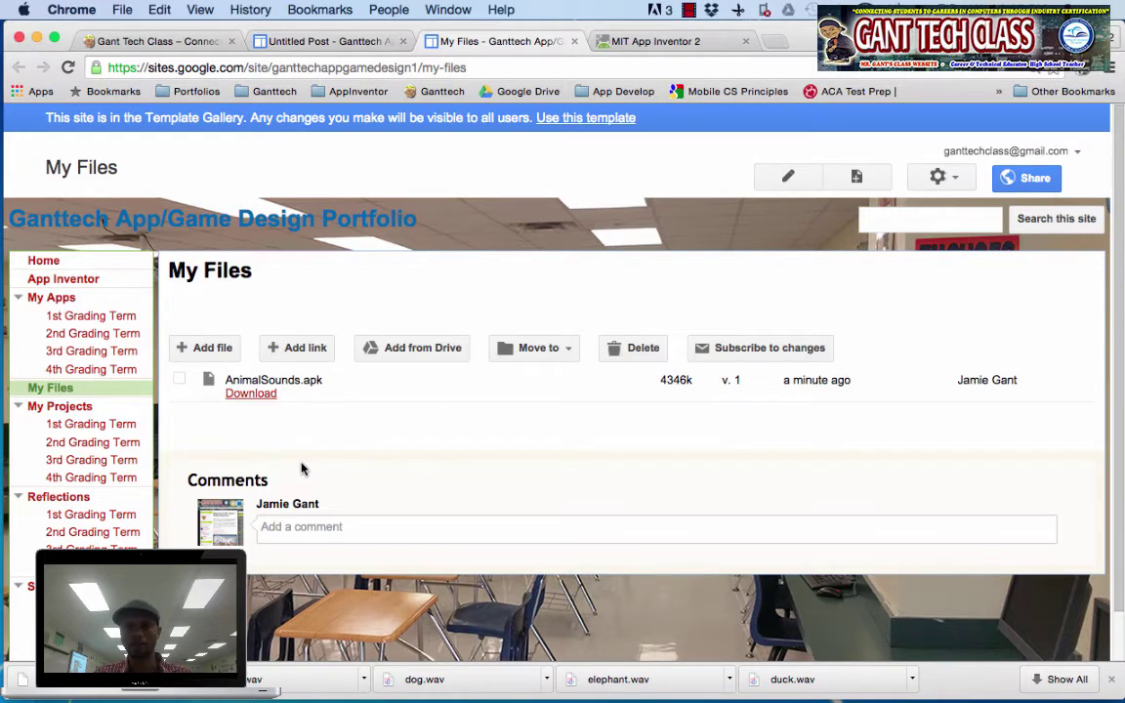
# Copy the download link address of AnimalSounds.apk in My Files
pyautogui.rightClick(244, 398)
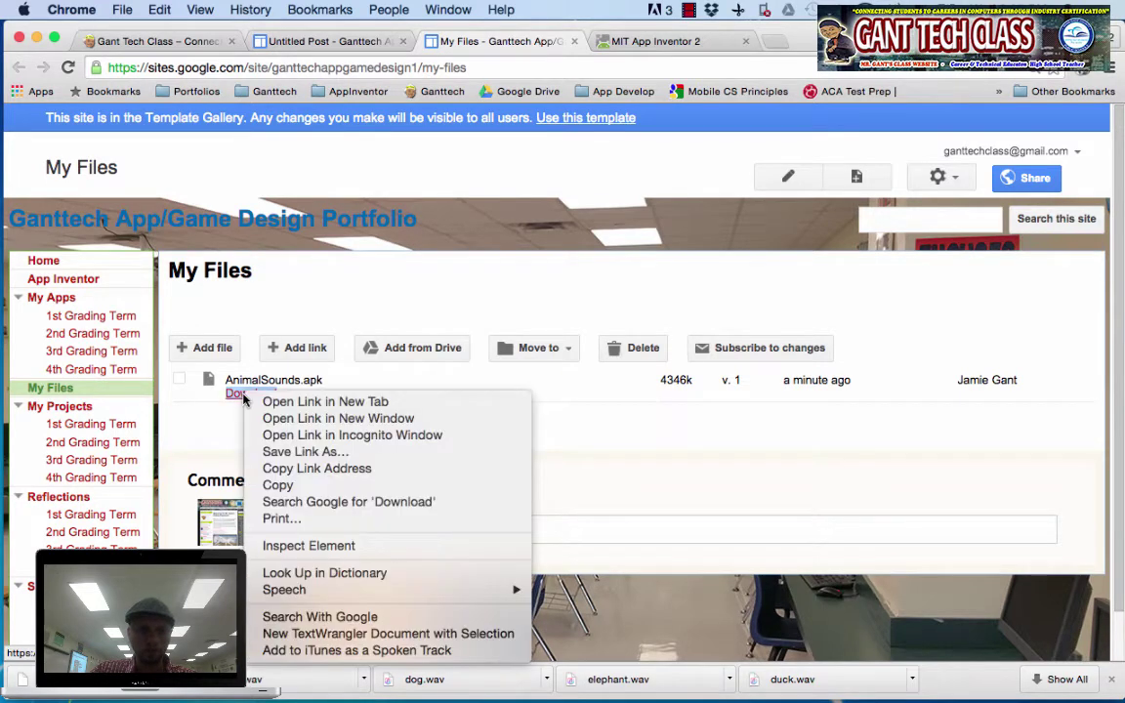
pyautogui.click(315, 469)
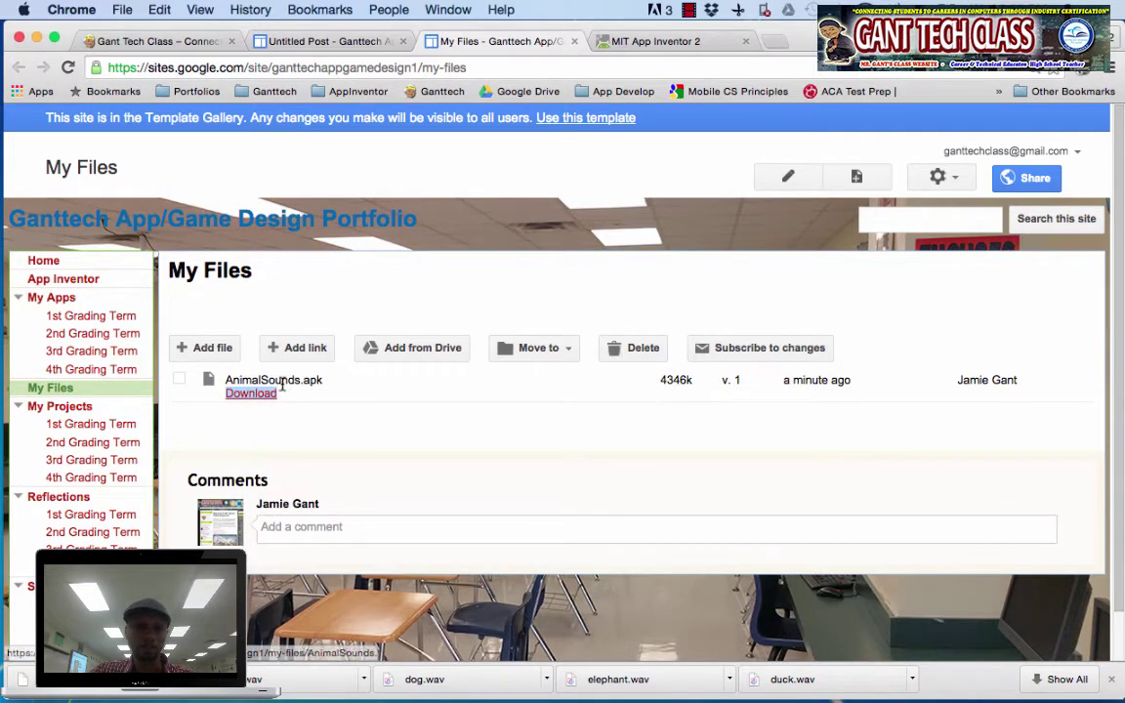
# Try the copied AnimalSounds.apk link in a new tab without its attredirects=0&d=1 ending
pyautogui.click(772, 43)
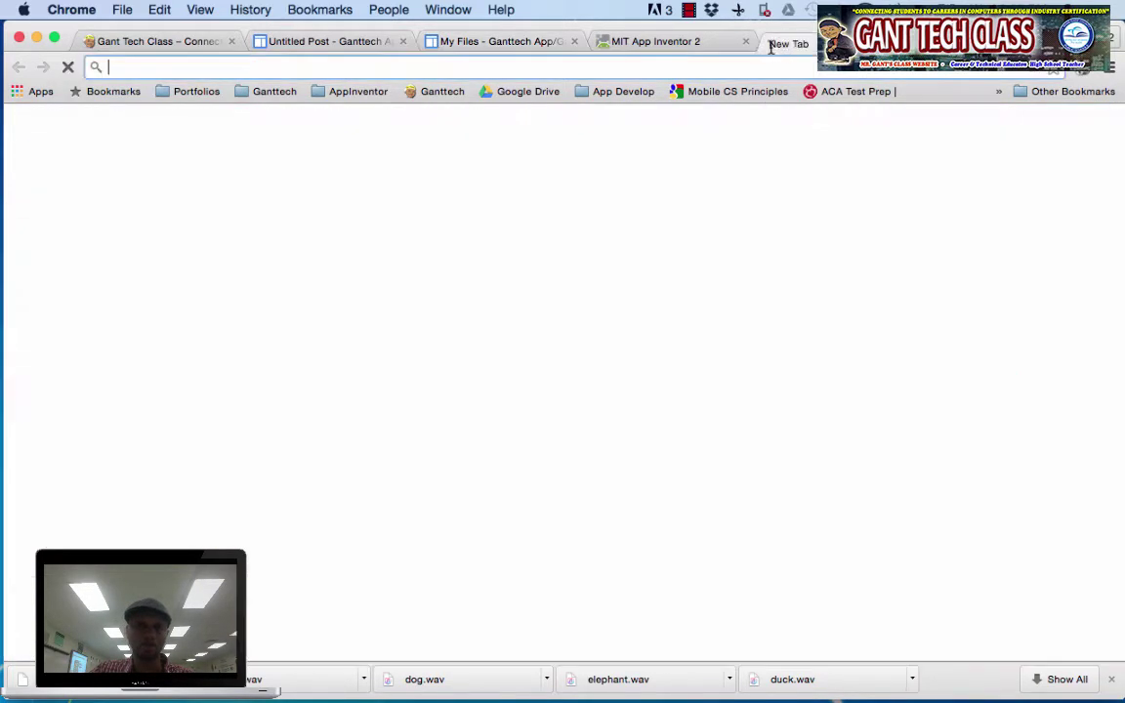
pyautogui.press('super+v')
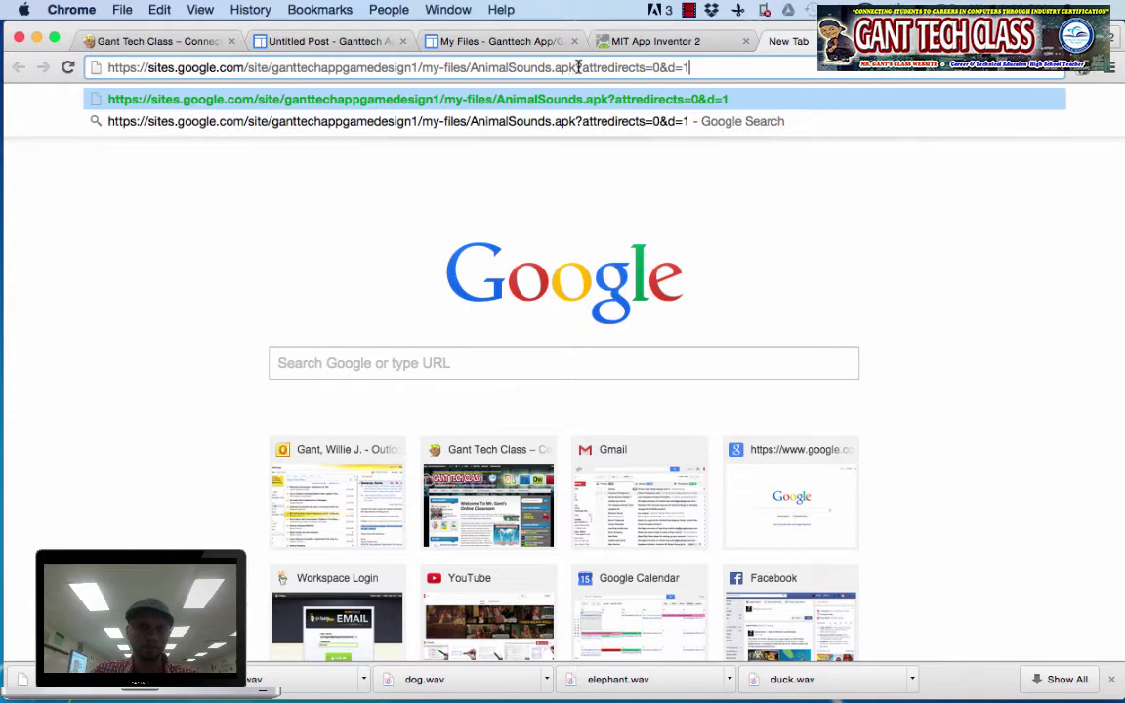
pyautogui.moveTo(583, 68); pyautogui.dragTo(755, 69)
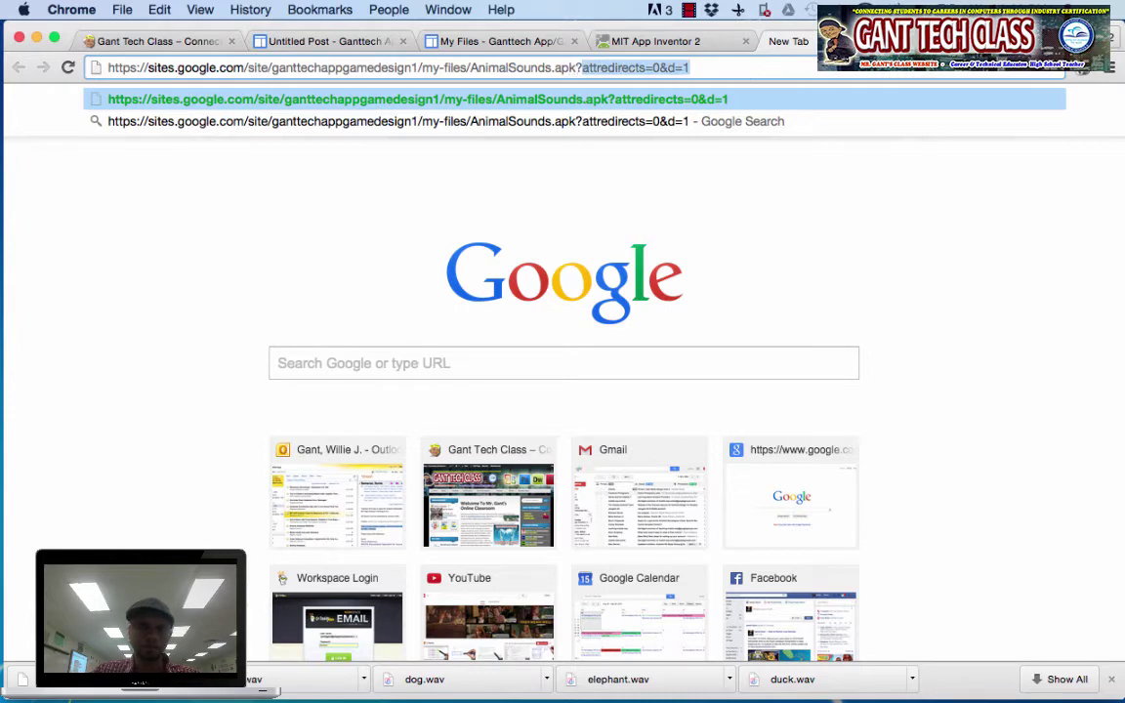
pyautogui.press('BackSpace')
pyautogui.press('Return')
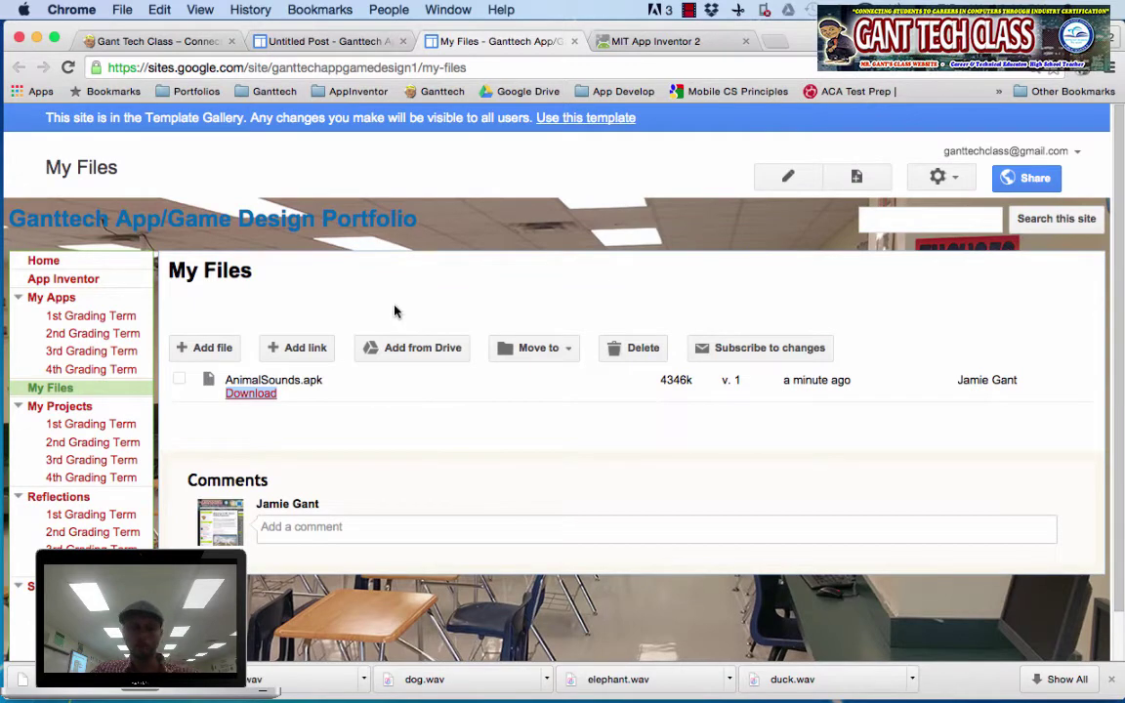
# Open the QR code generator website qrstuff.com in a new tab
pyautogui.click(772, 45)
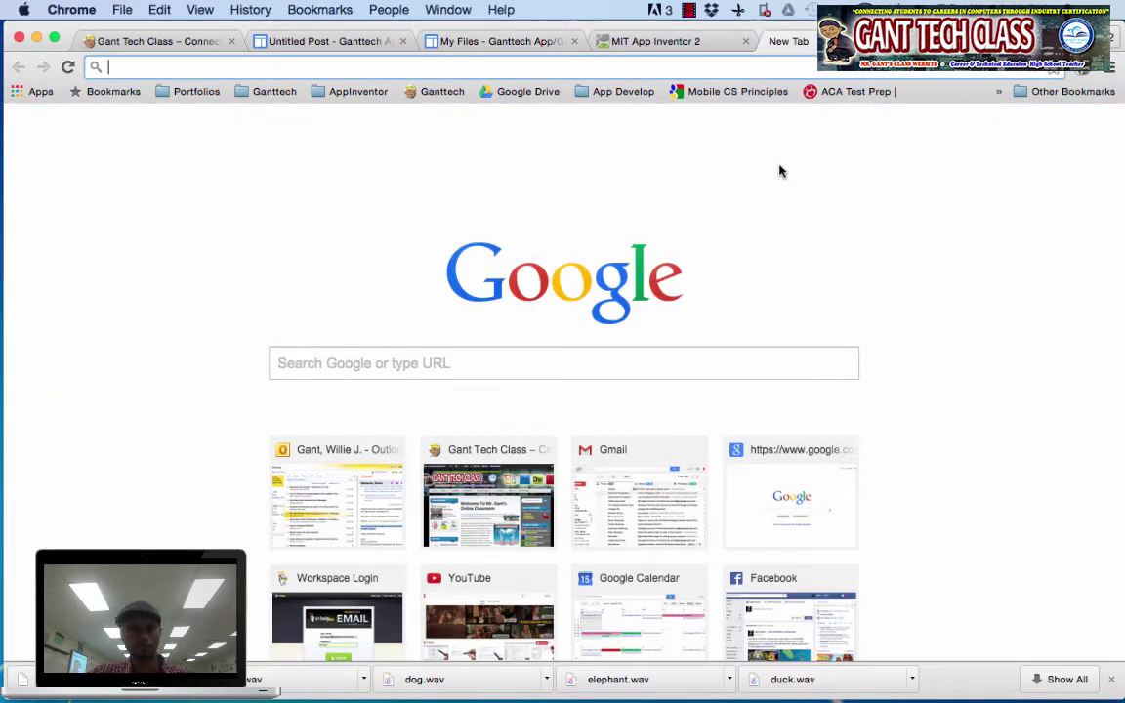
pyautogui.write('qrstuff')
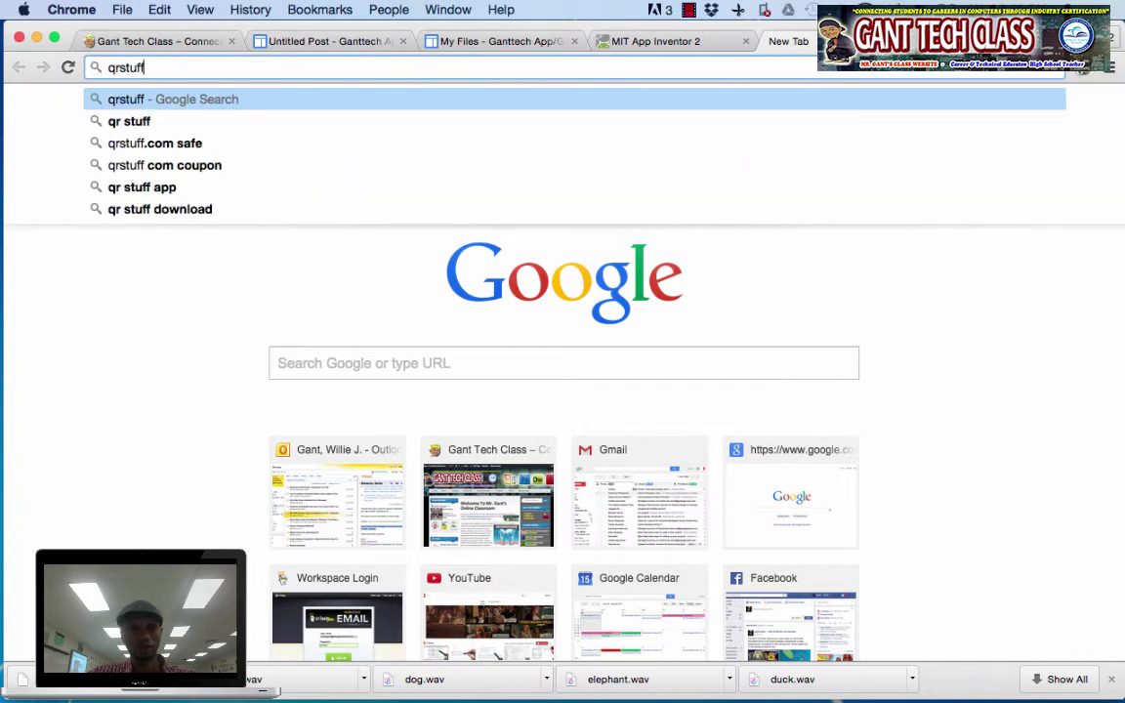
pyautogui.write('.com')
pyautogui.press('Return')
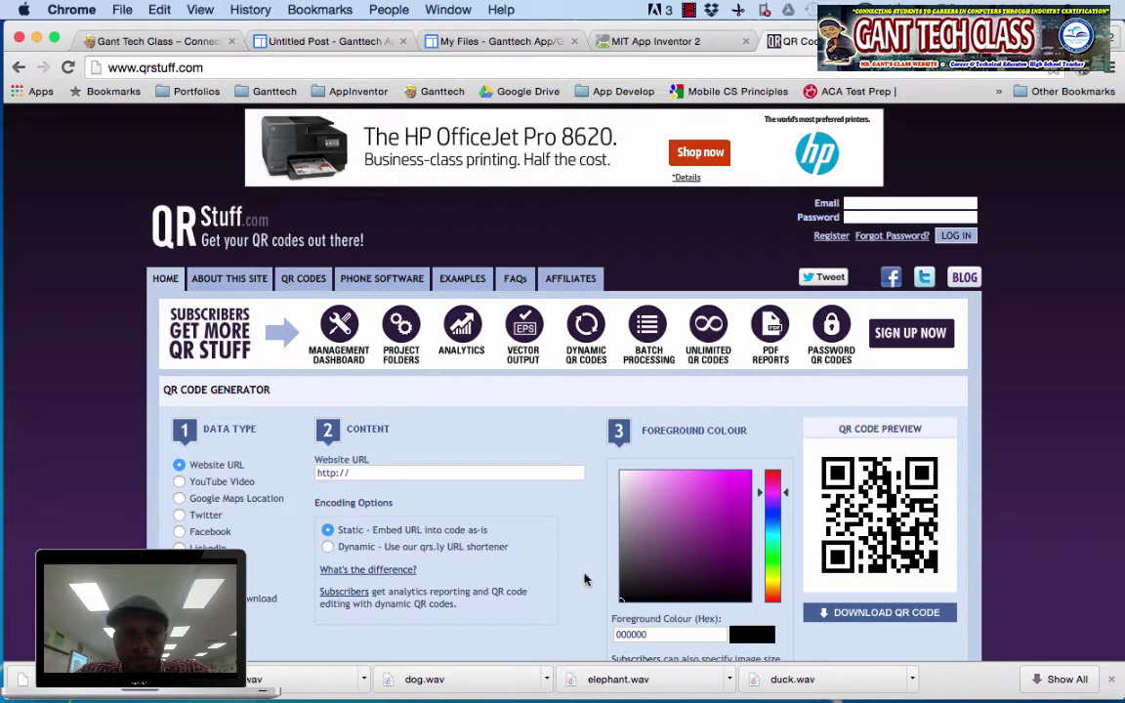
# Generate a static Website URL QR code from the copied AnimalSounds.apk download link
pyautogui.scroll(-4, 482, 572)
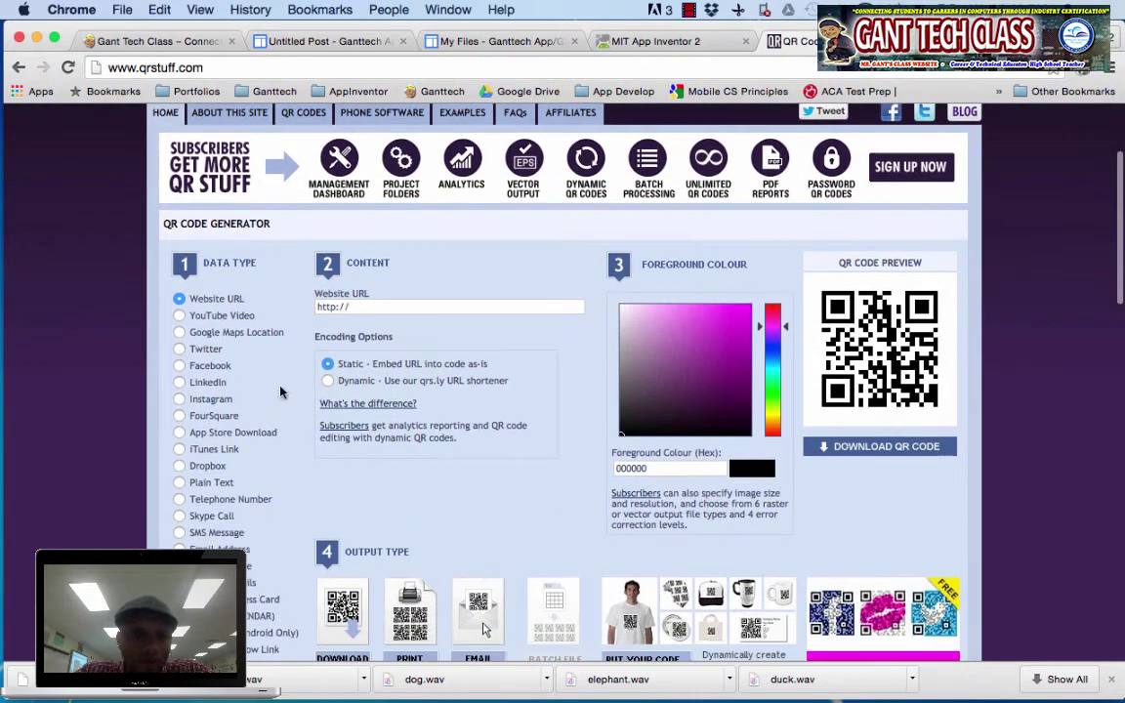
pyautogui.scroll(-1, 201, 459)
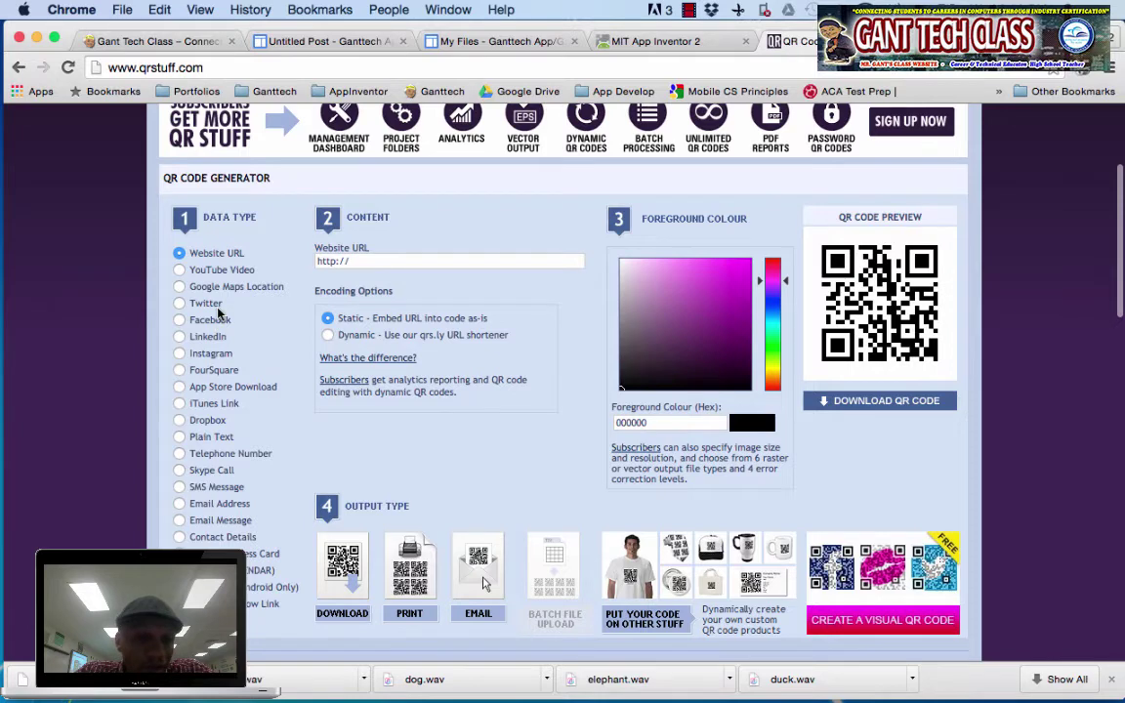
pyautogui.scroll(2, 219, 314)
pyautogui.scroll(2, 218, 312)
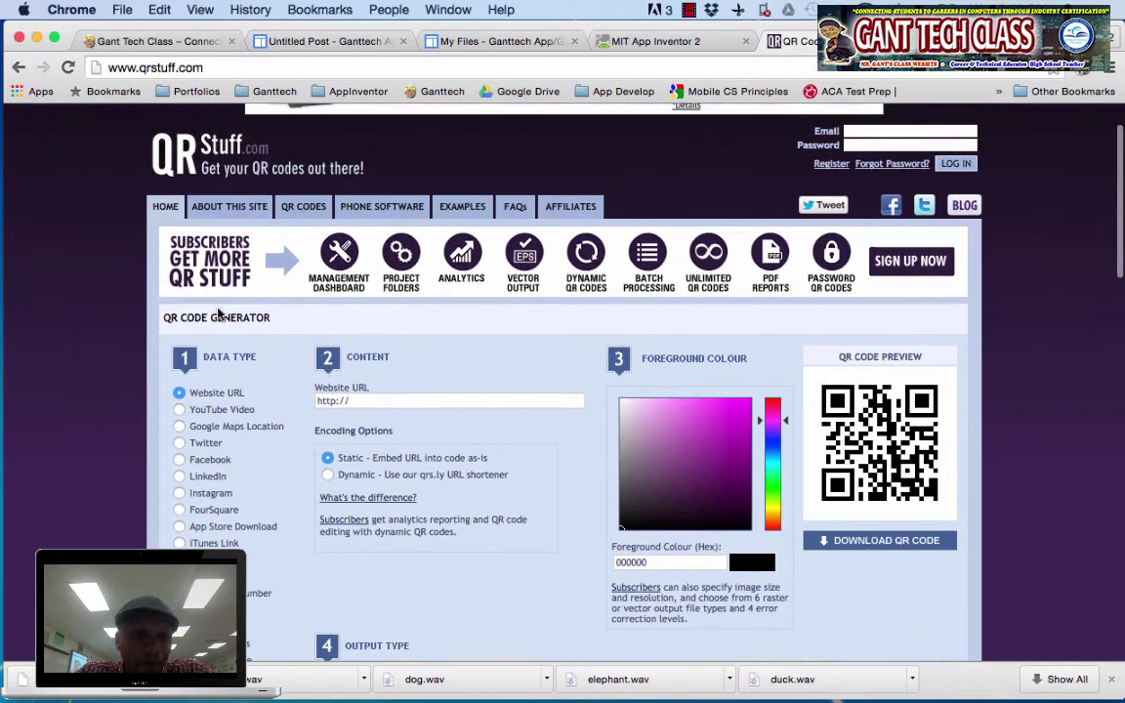
pyautogui.scroll(1, 430, 403)
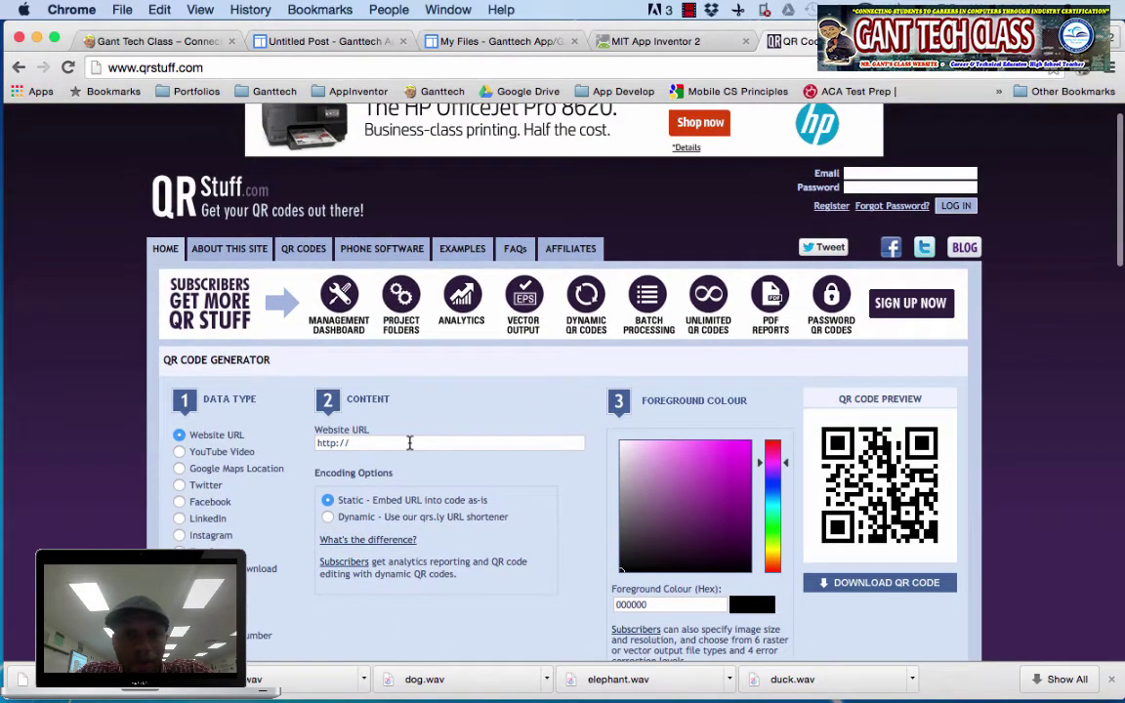
pyautogui.click(401, 442)
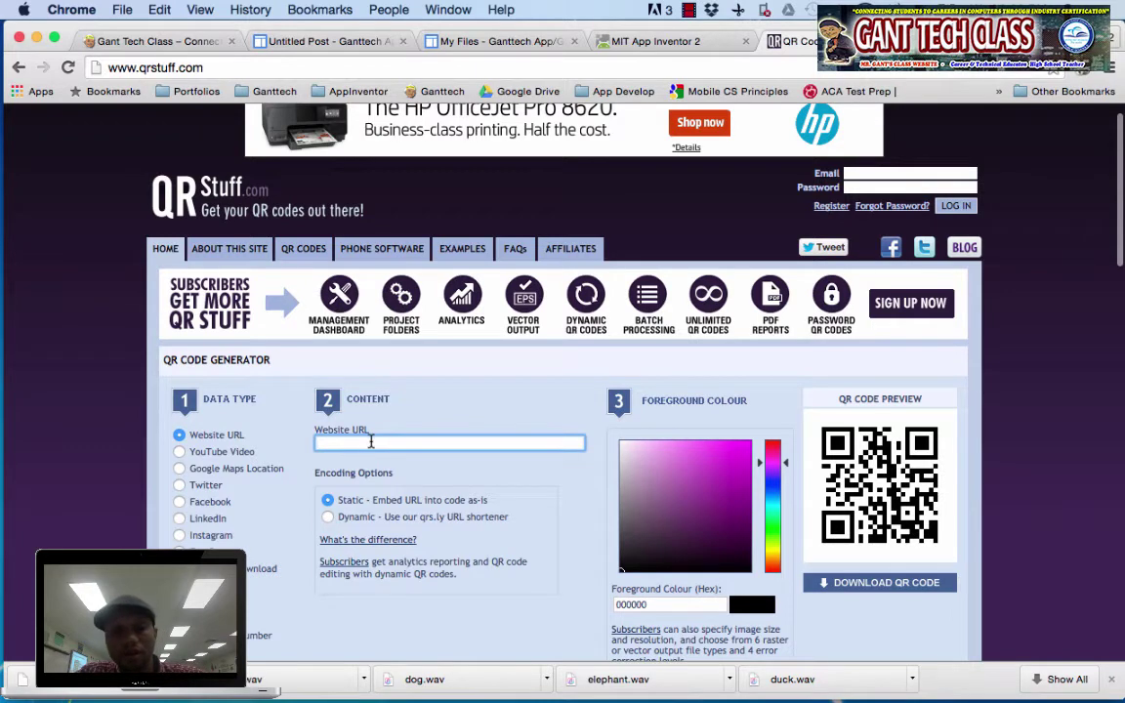
pyautogui.click(371, 442)
pyautogui.rightClick(372, 444)
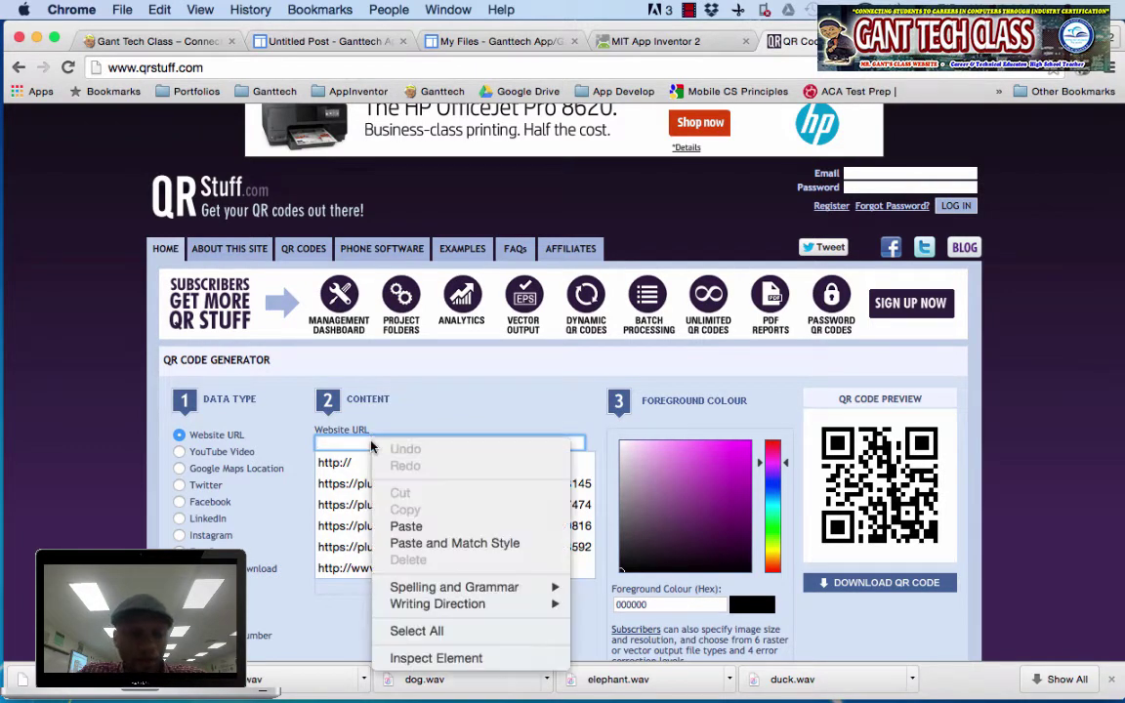
pyautogui.click(407, 527)
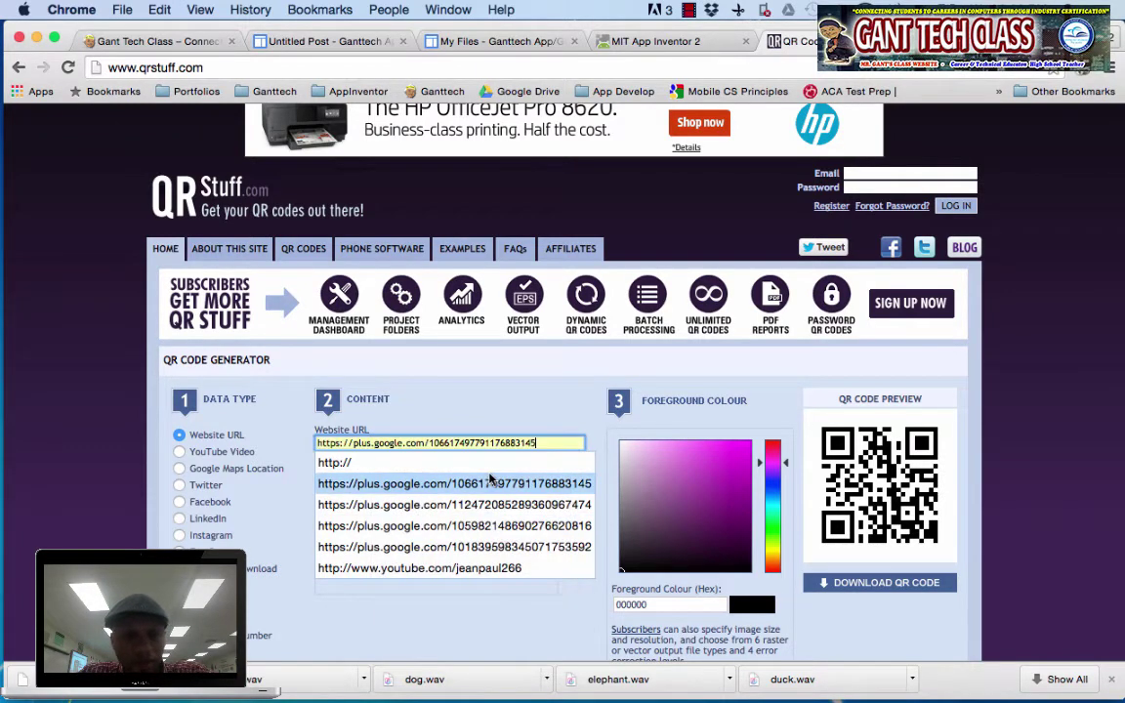
pyautogui.click(581, 444)
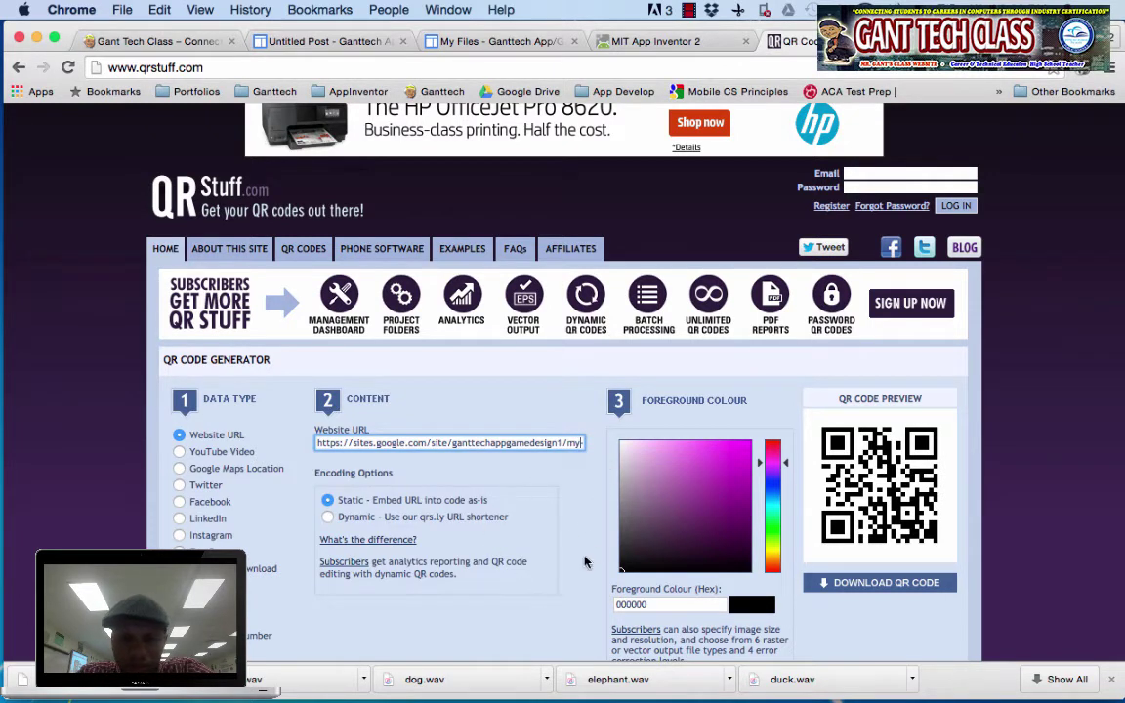
pyautogui.scroll(-2, 692, 541)
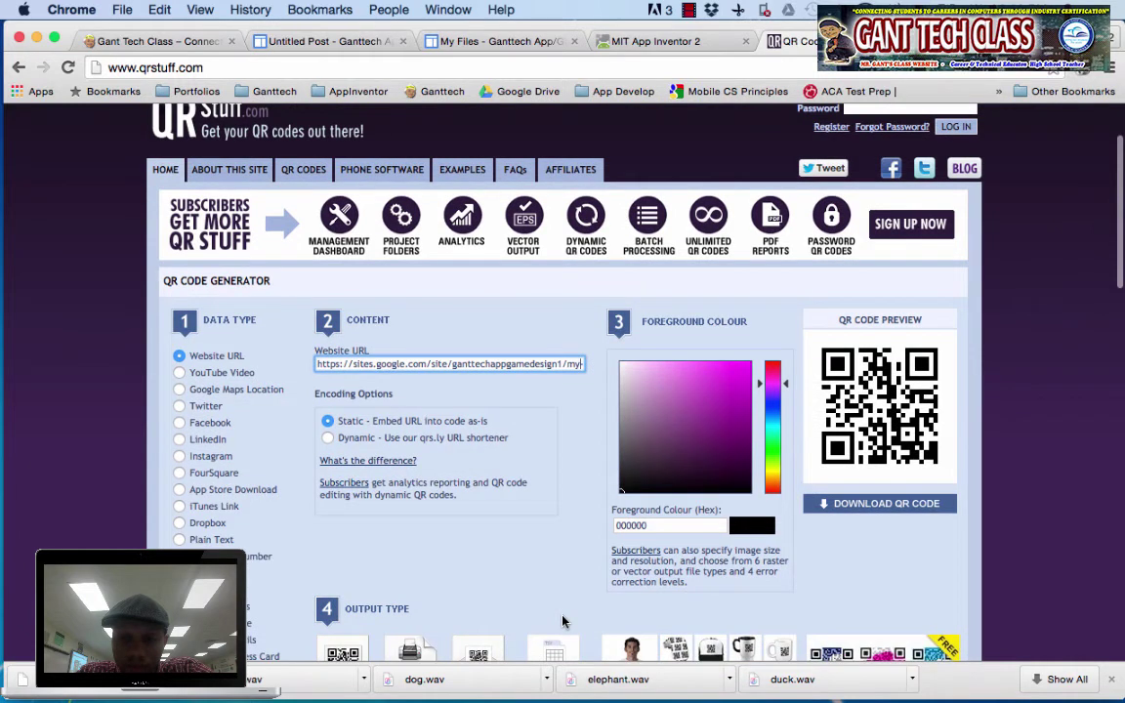
pyautogui.click(327, 423)
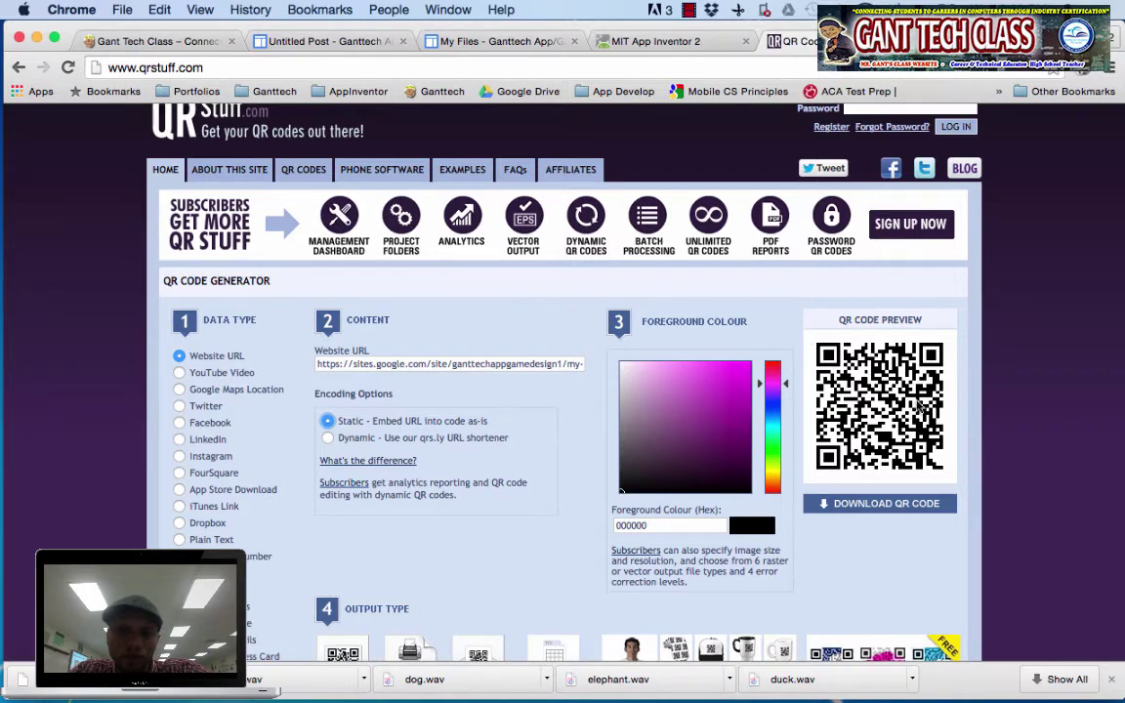
# Take a screen capture of just the QR code in the preview area
pyautogui.click(737, 11)
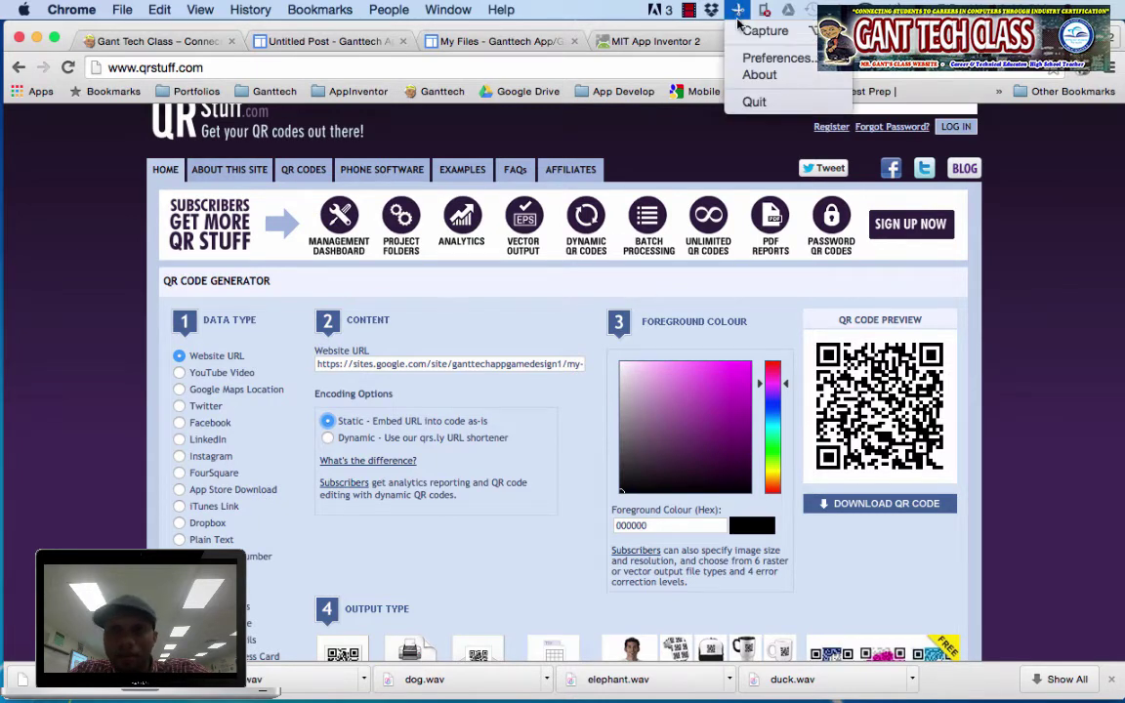
pyautogui.click(738, 9)
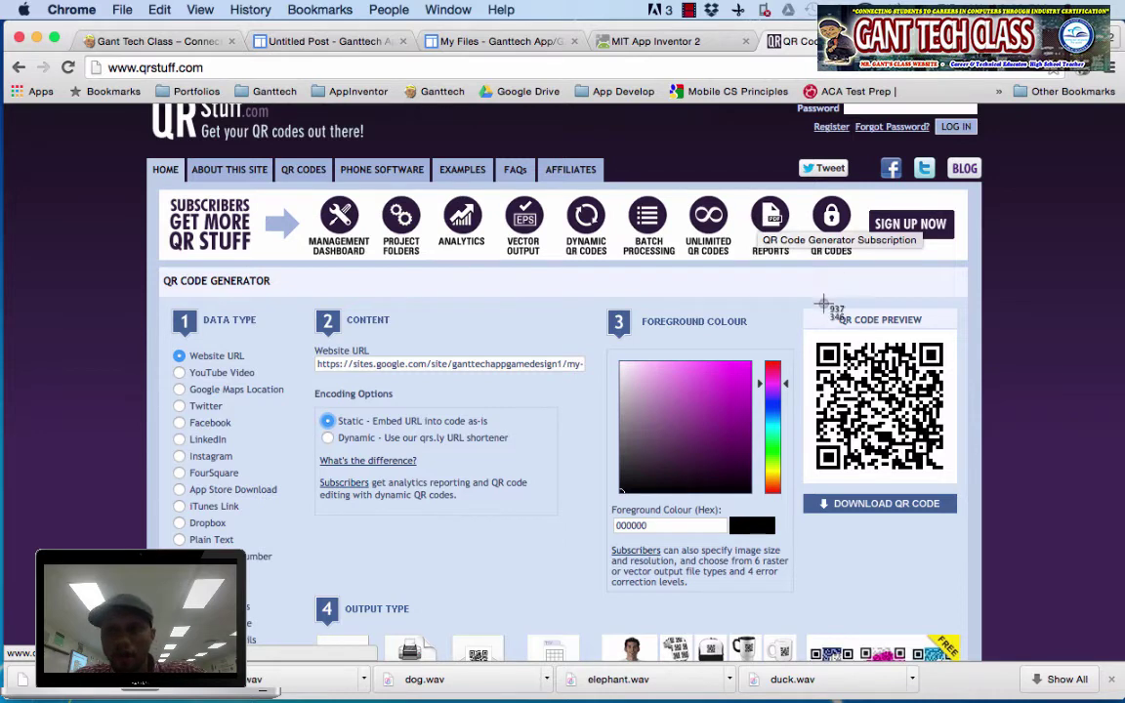
pyautogui.moveTo(811, 335); pyautogui.dragTo(946, 477)
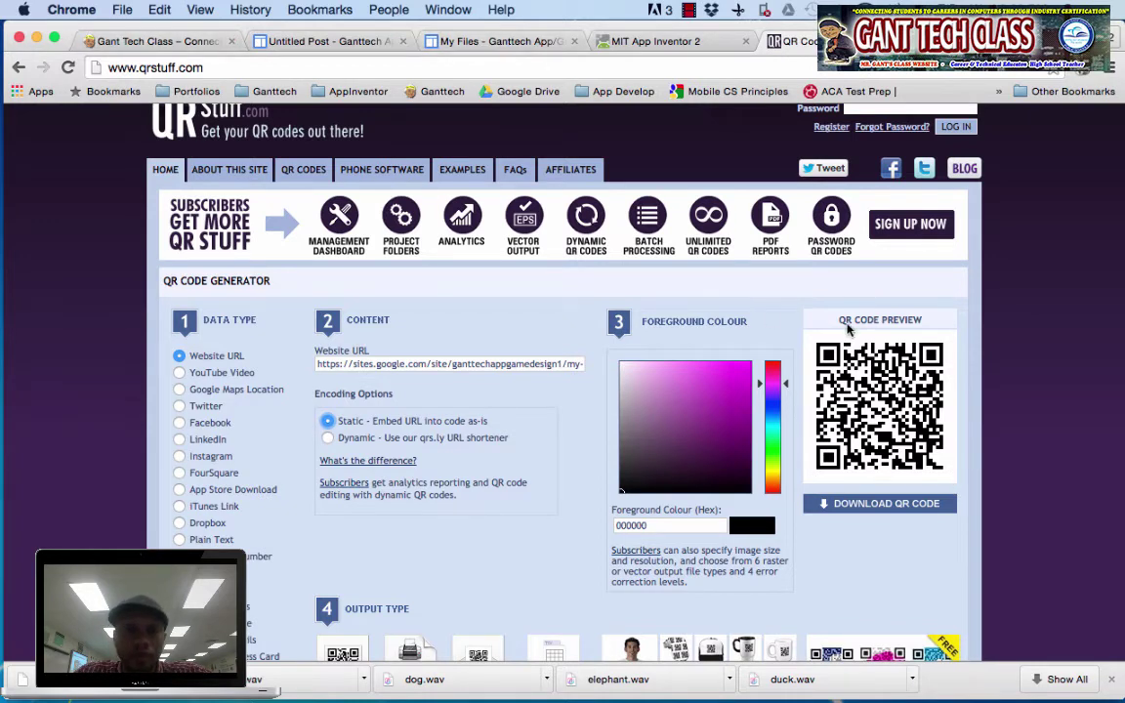
pyautogui.click(848, 506)
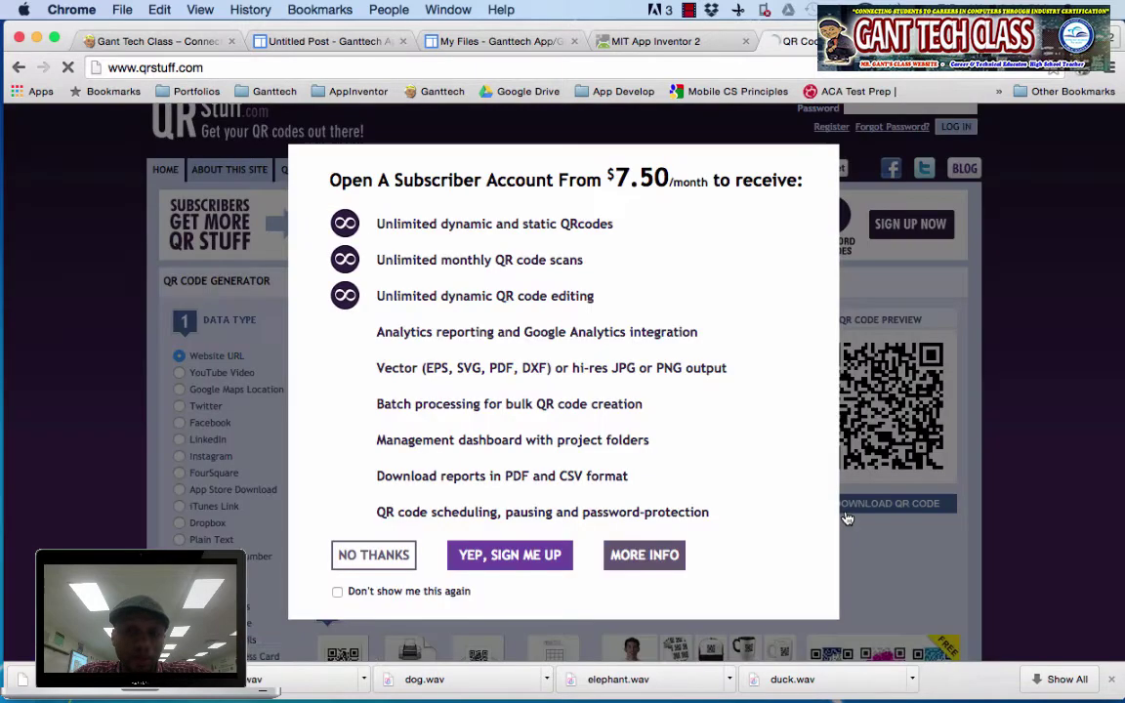
pyautogui.click(369, 557)
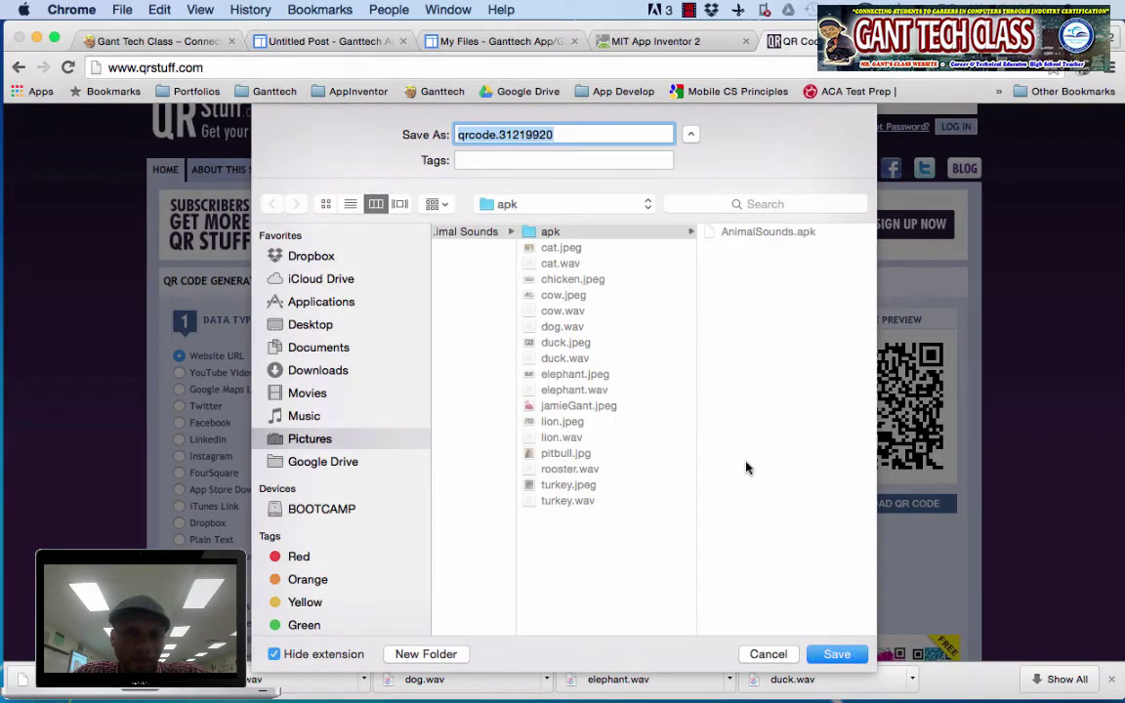
pyautogui.click(770, 655)
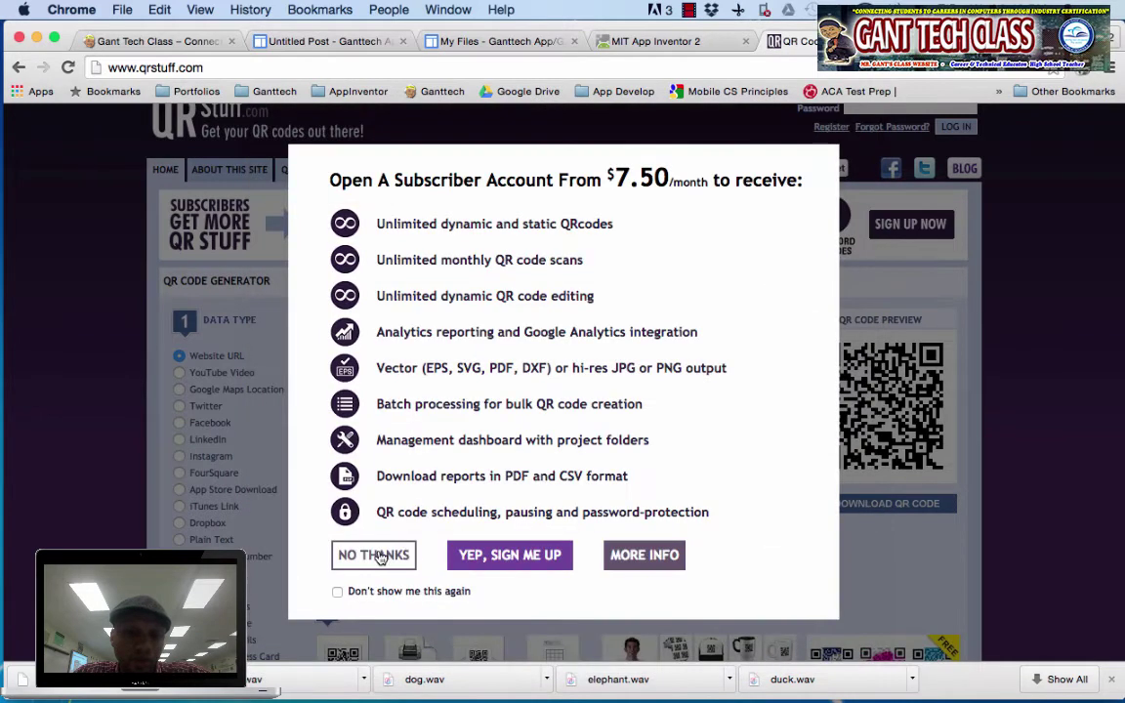
pyautogui.click(371, 557)
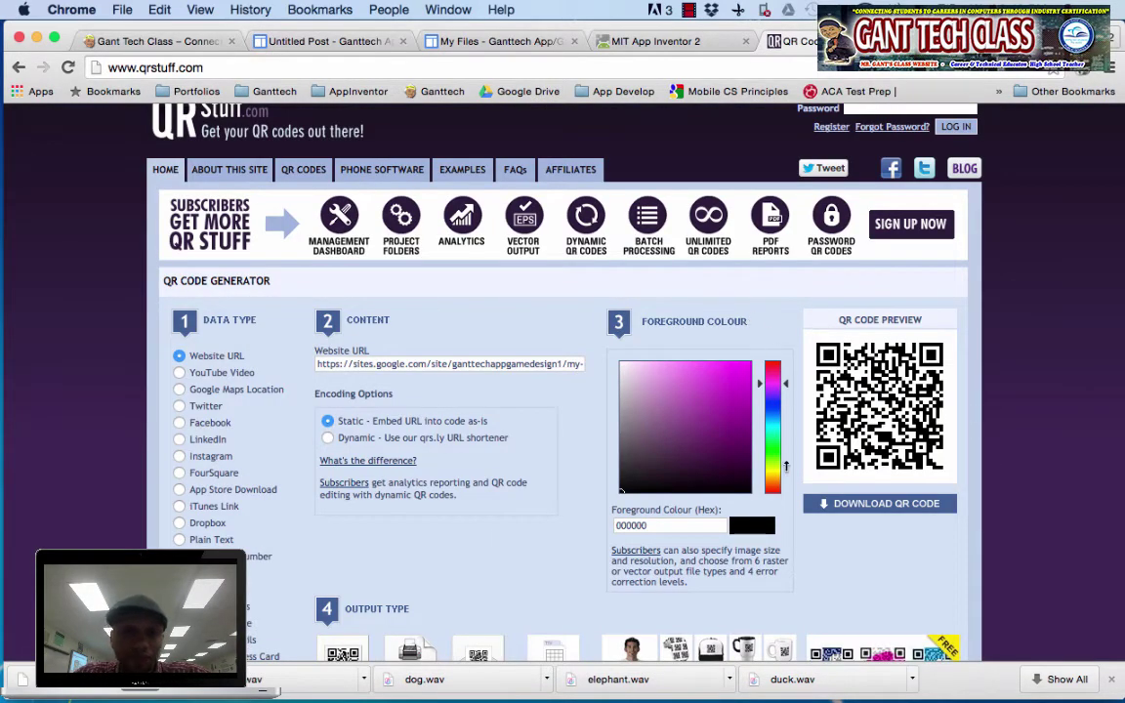
# Close the My Files page and start a new line under the "Scan the QR Code below" sentence in the draft post
pyautogui.click(463, 51)
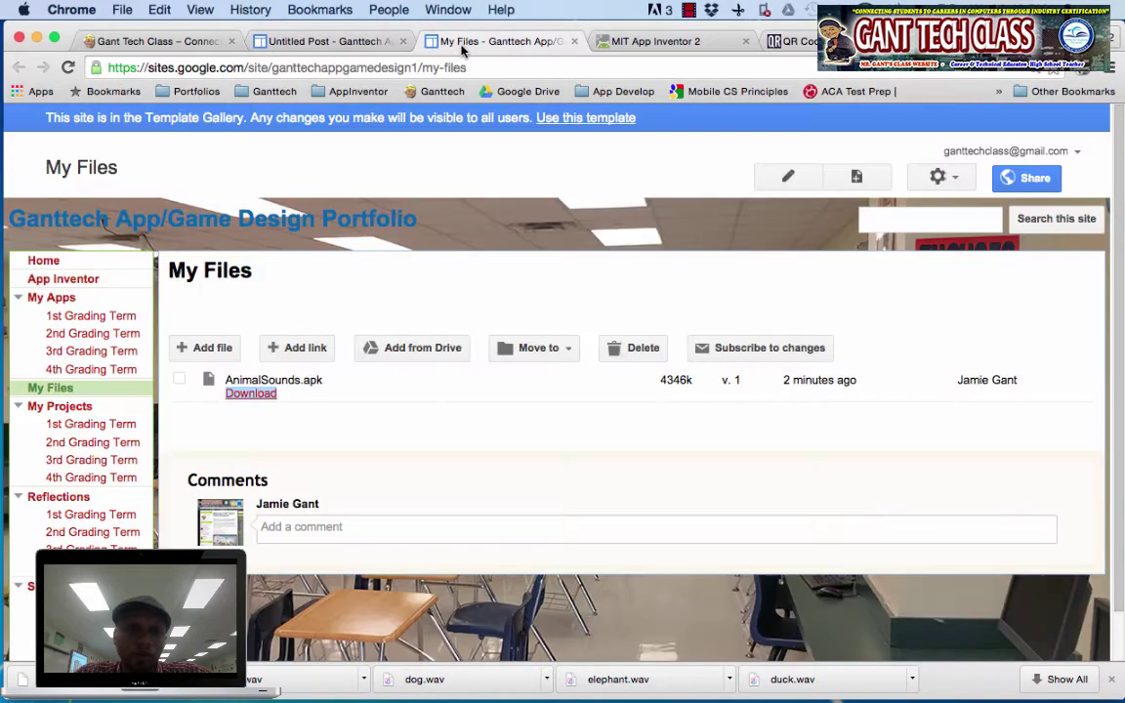
pyautogui.click(575, 41)
pyautogui.click(337, 41)
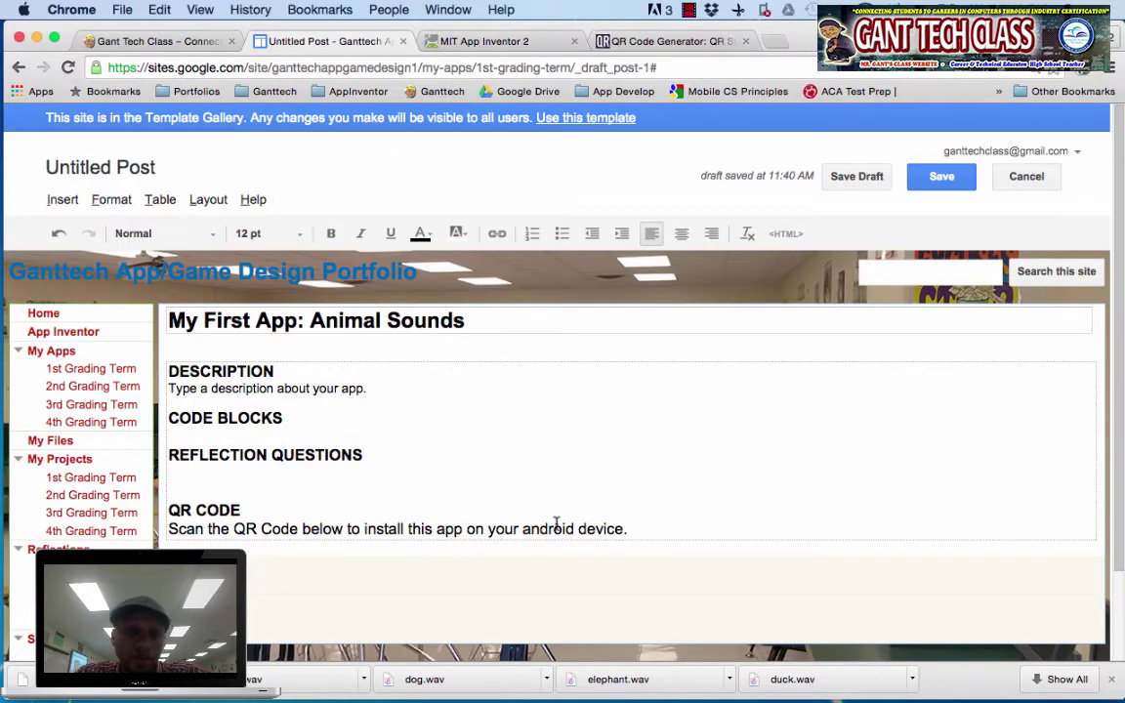
pyautogui.click(658, 527)
pyautogui.press('Return')
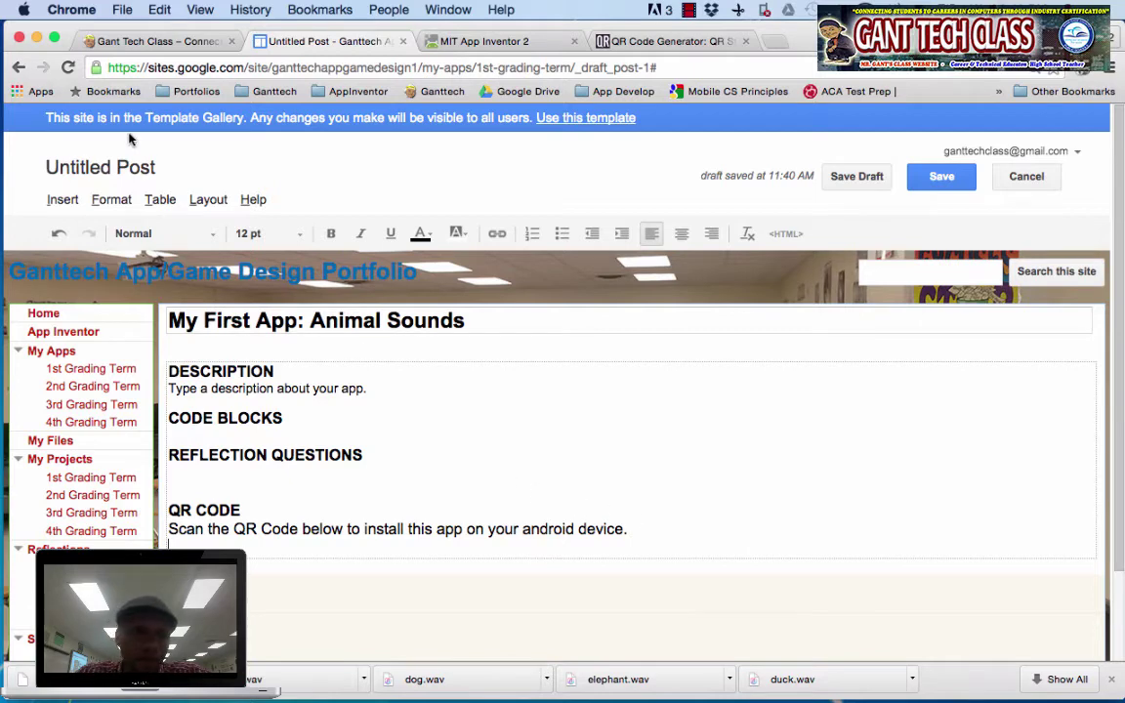
# Insert the QR code image "Screen Shot 2015-09-09 at 2.39.41 PM" from the Desktop on the new line under the QR CODE section
pyautogui.click(60, 201)
pyautogui.click(98, 259)
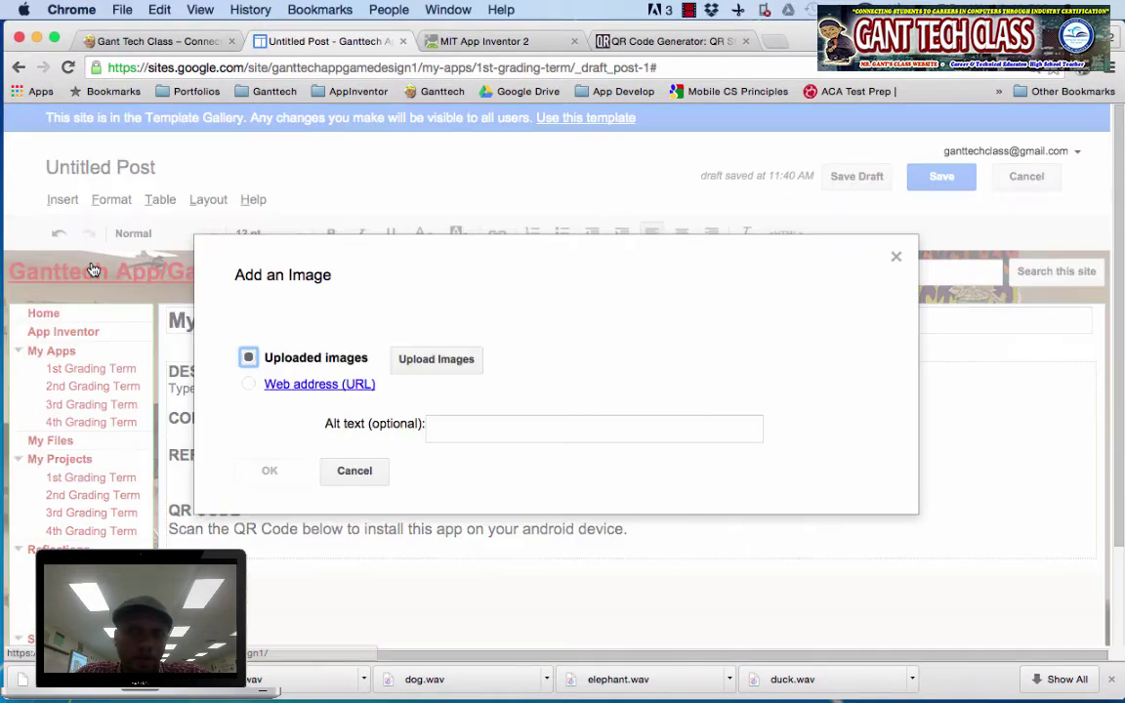
pyautogui.click(433, 360)
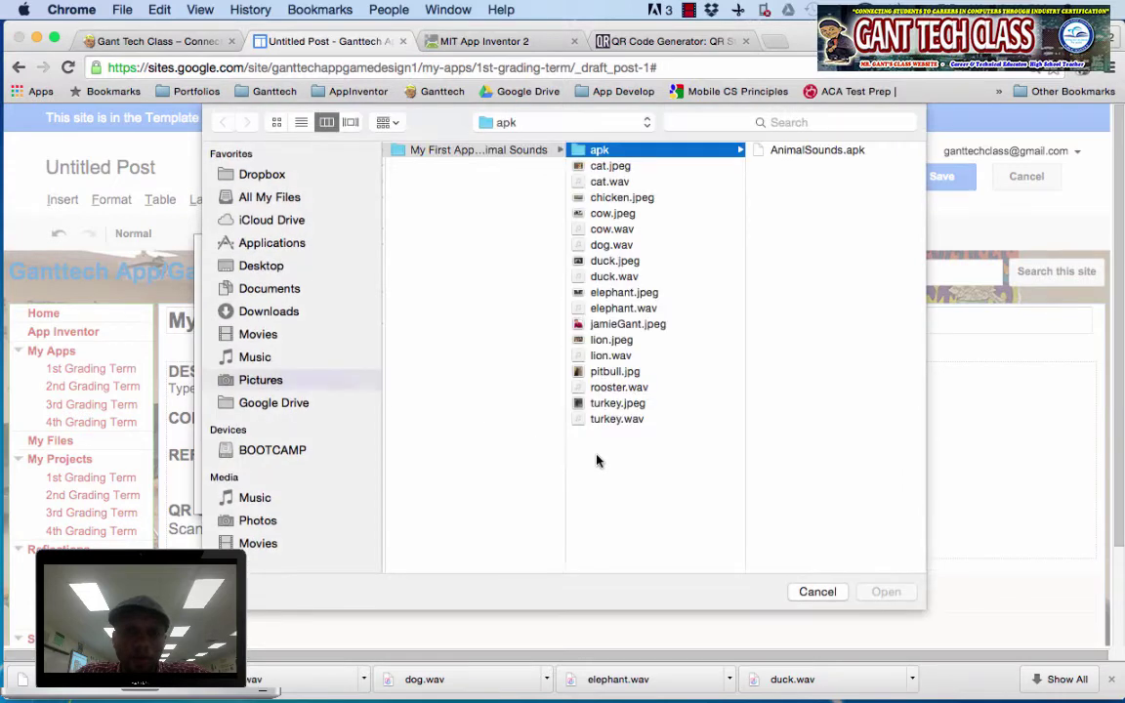
pyautogui.click(261, 267)
pyautogui.scroll(-5, 445, 384)
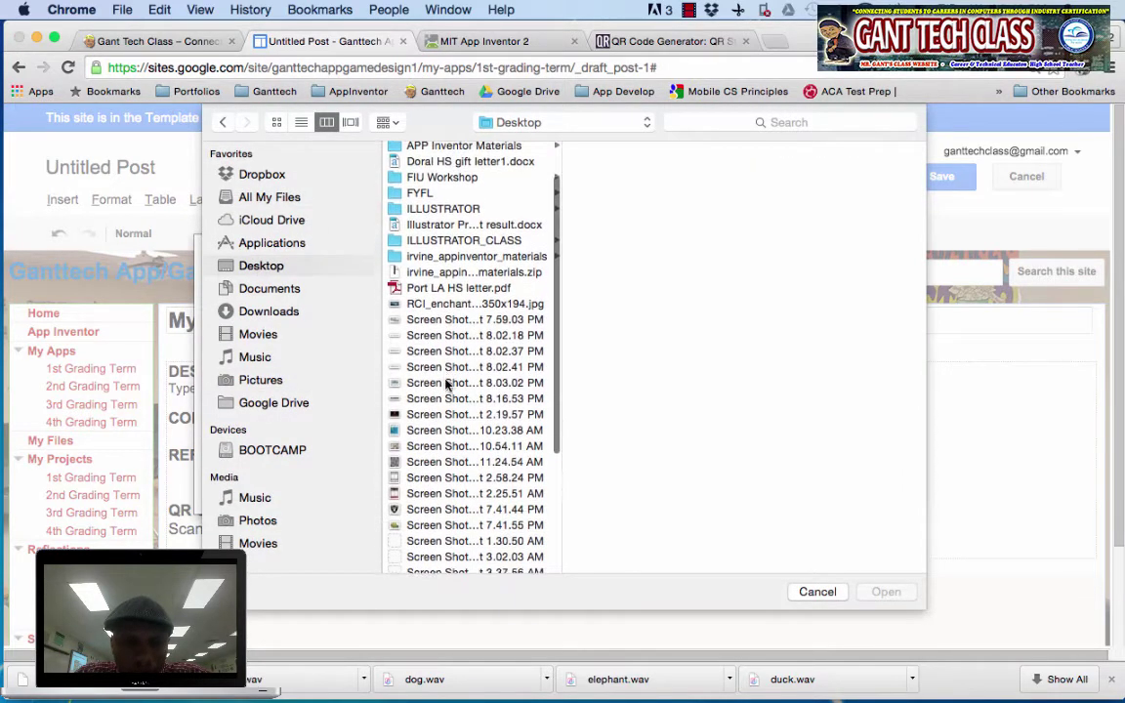
pyautogui.click(463, 470)
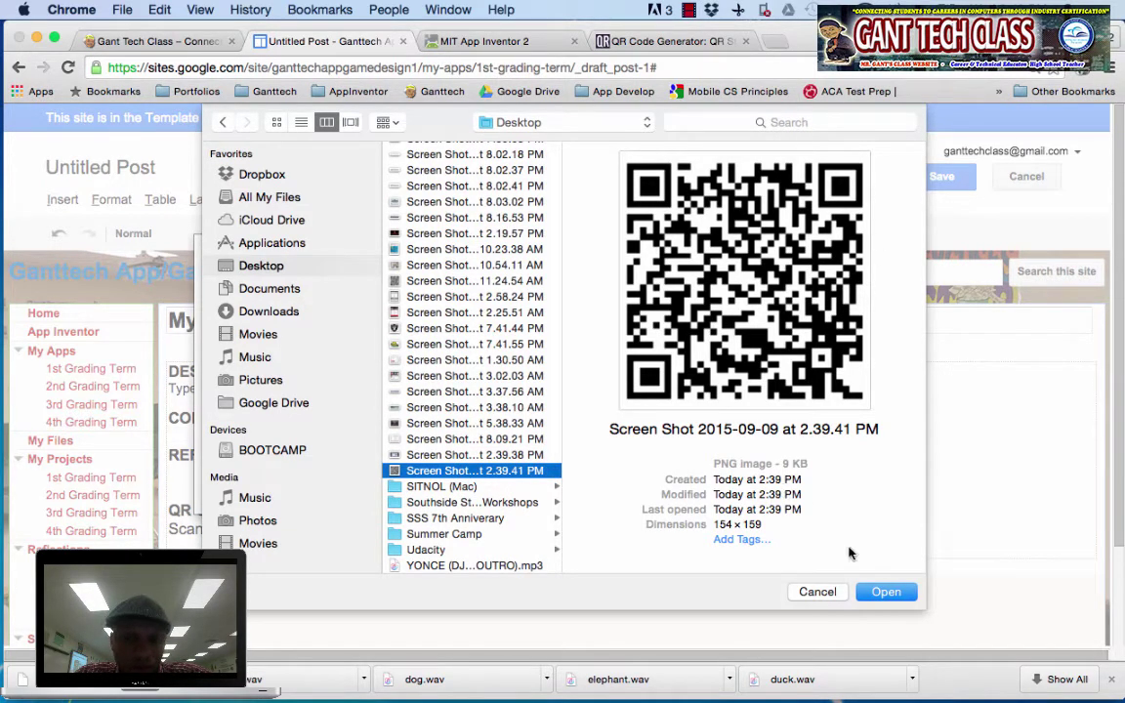
pyautogui.click(881, 598)
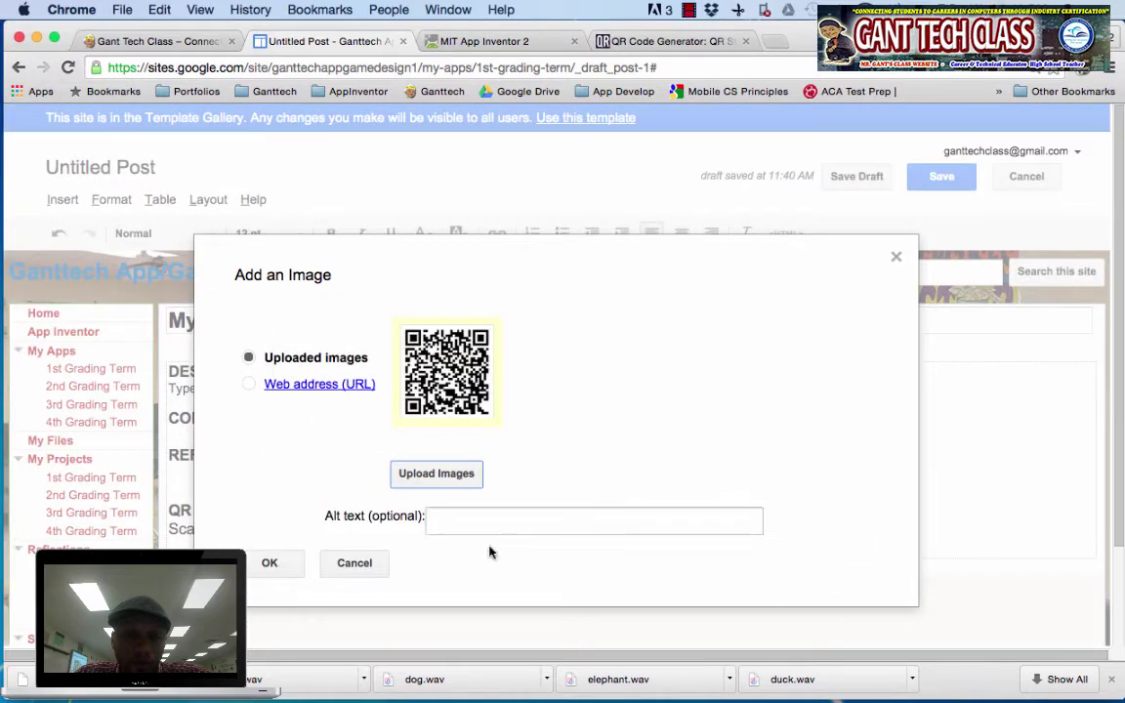
pyautogui.click(293, 564)
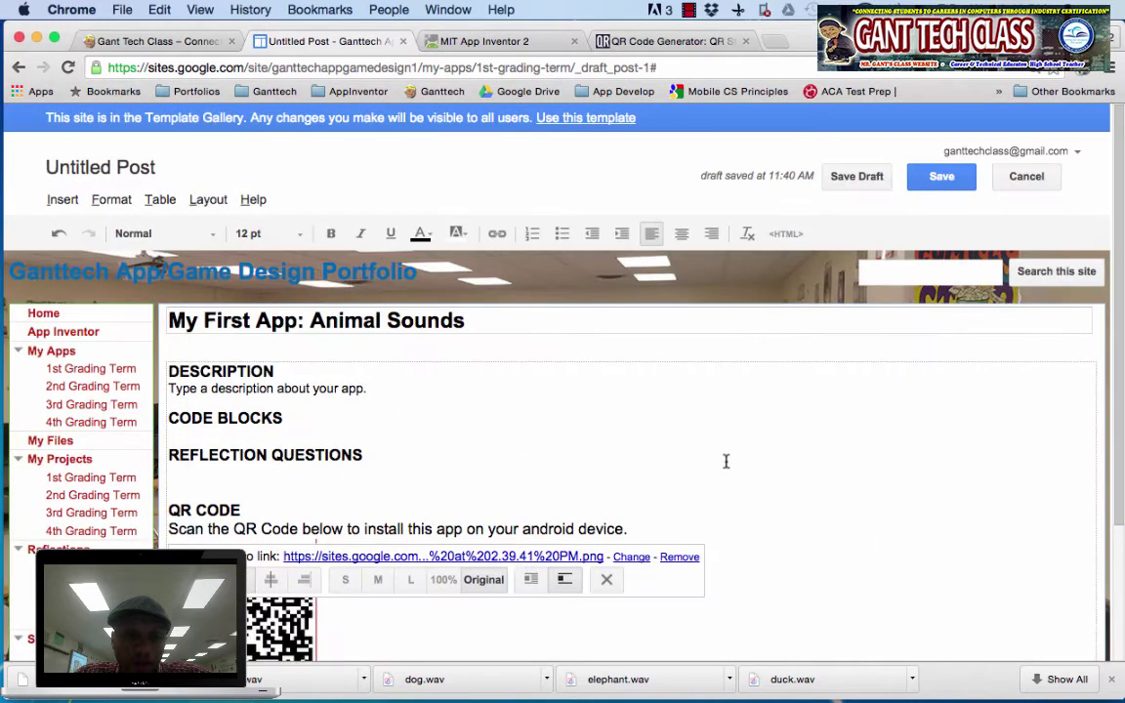
pyautogui.click(771, 478)
pyautogui.scroll(-2, 759, 553)
pyautogui.scroll(1, 759, 553)
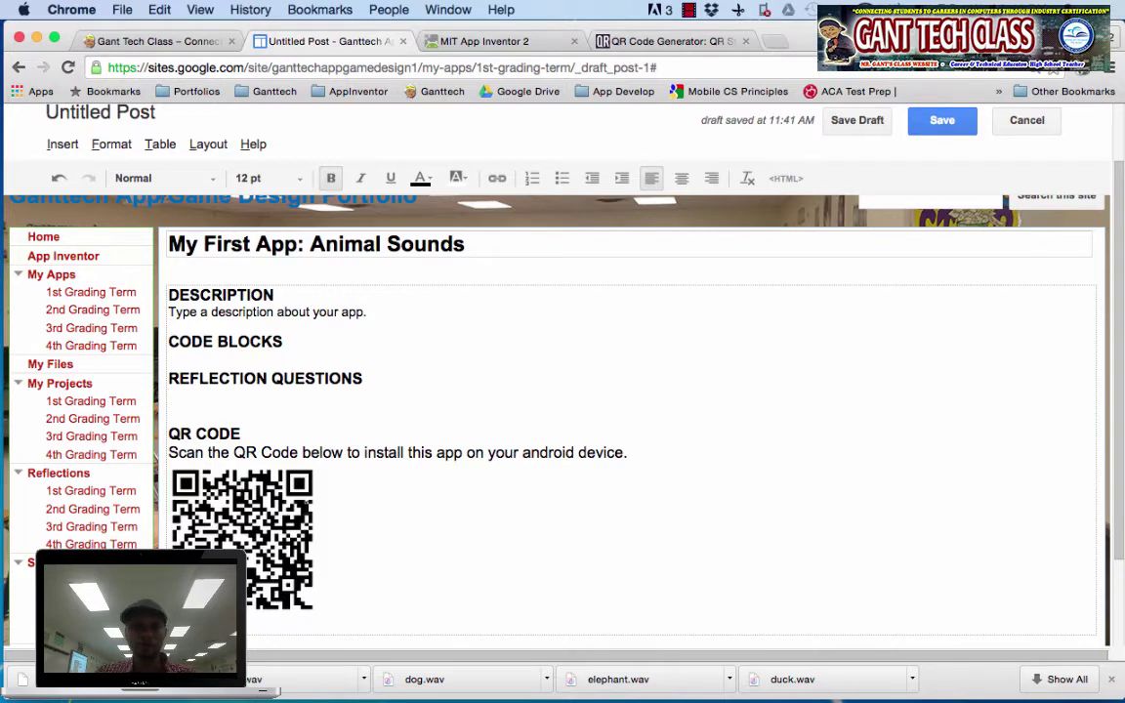
# Review the QR code and .apk build options of AnimalSounds1 in MIT App Inventor 2 and return to the draft post
pyautogui.click(483, 46)
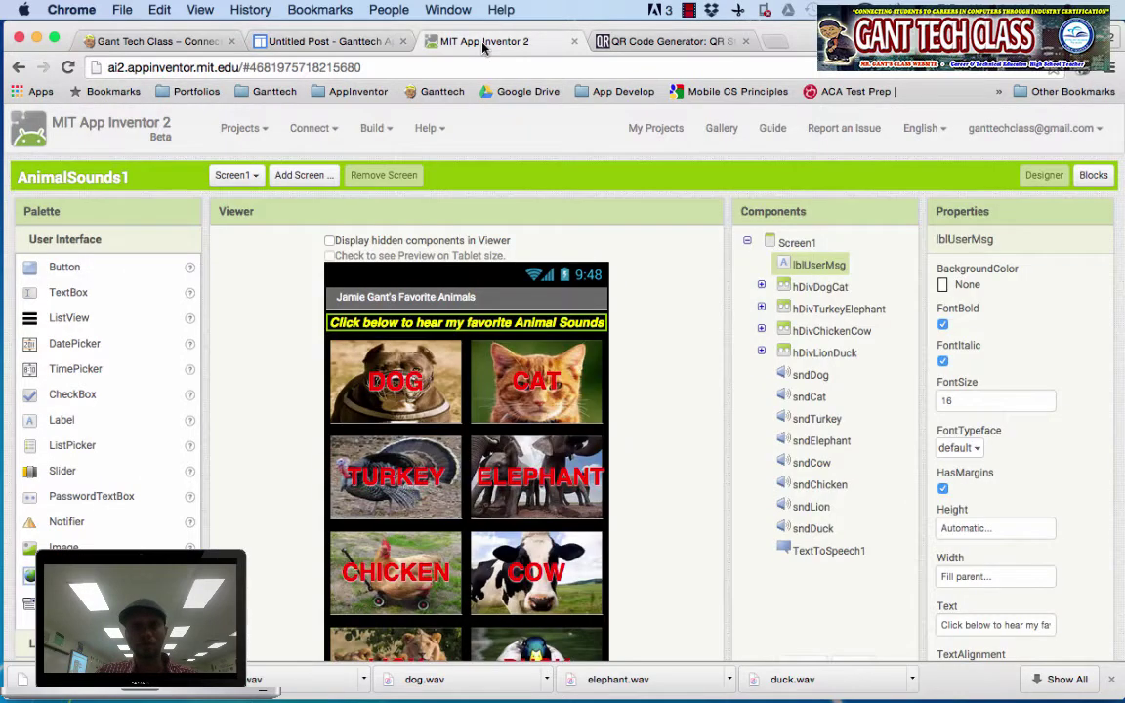
pyautogui.click(381, 133)
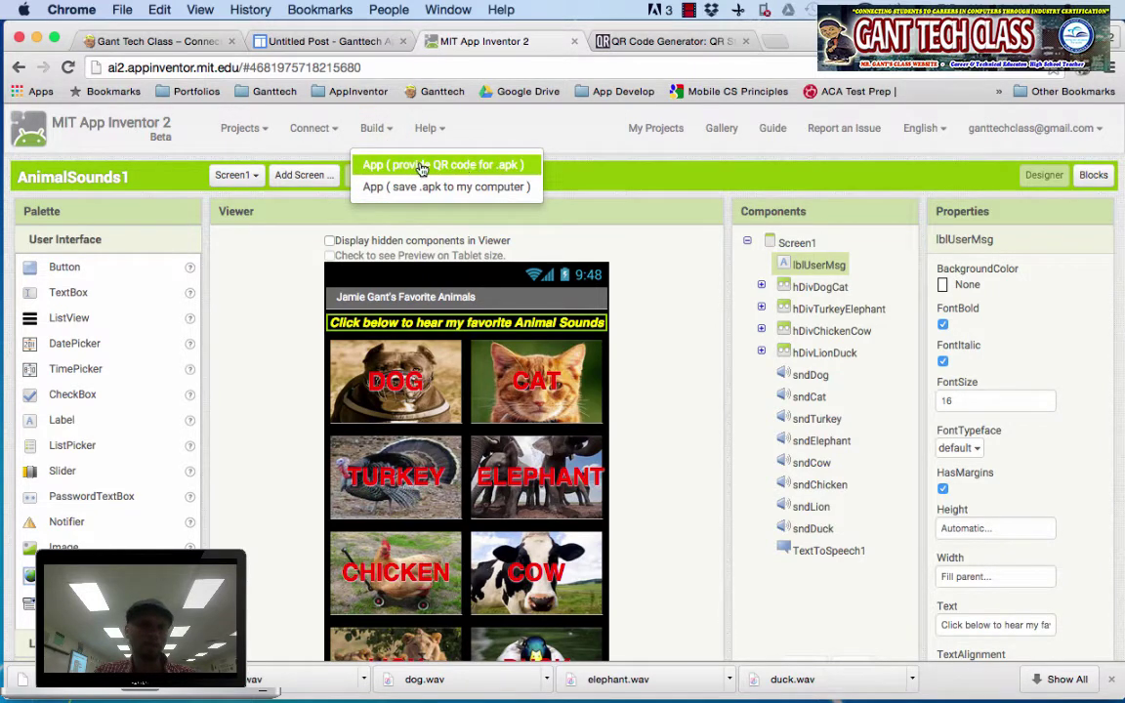
pyautogui.click(631, 232)
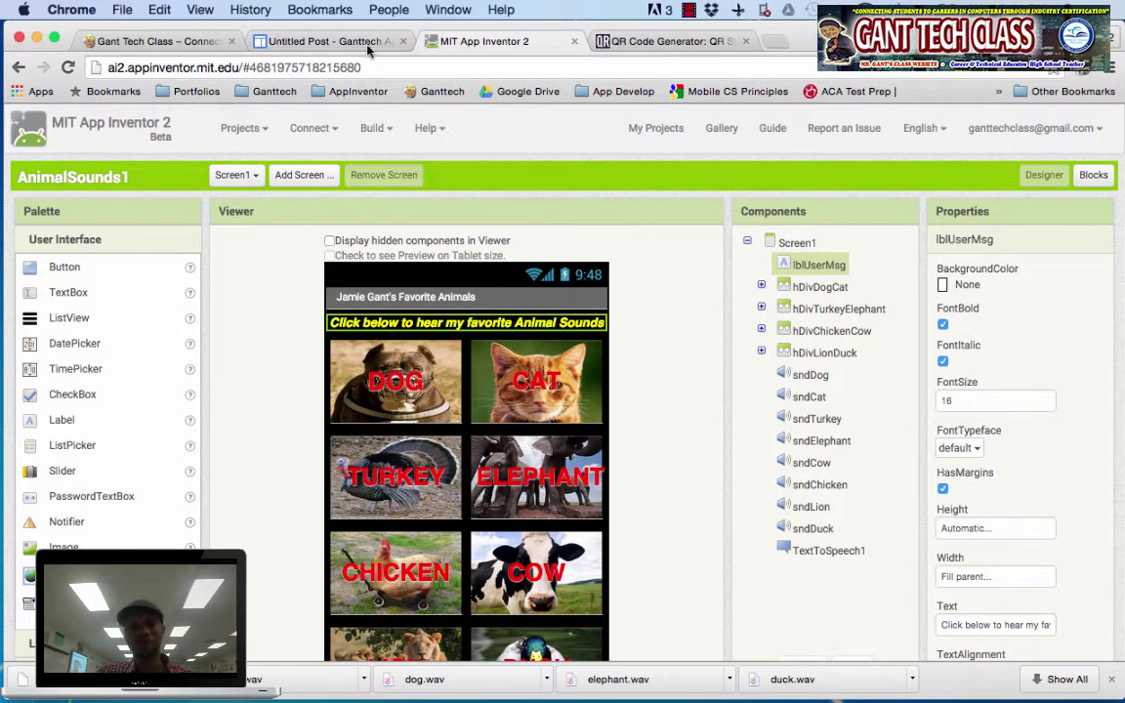
pyautogui.click(332, 41)
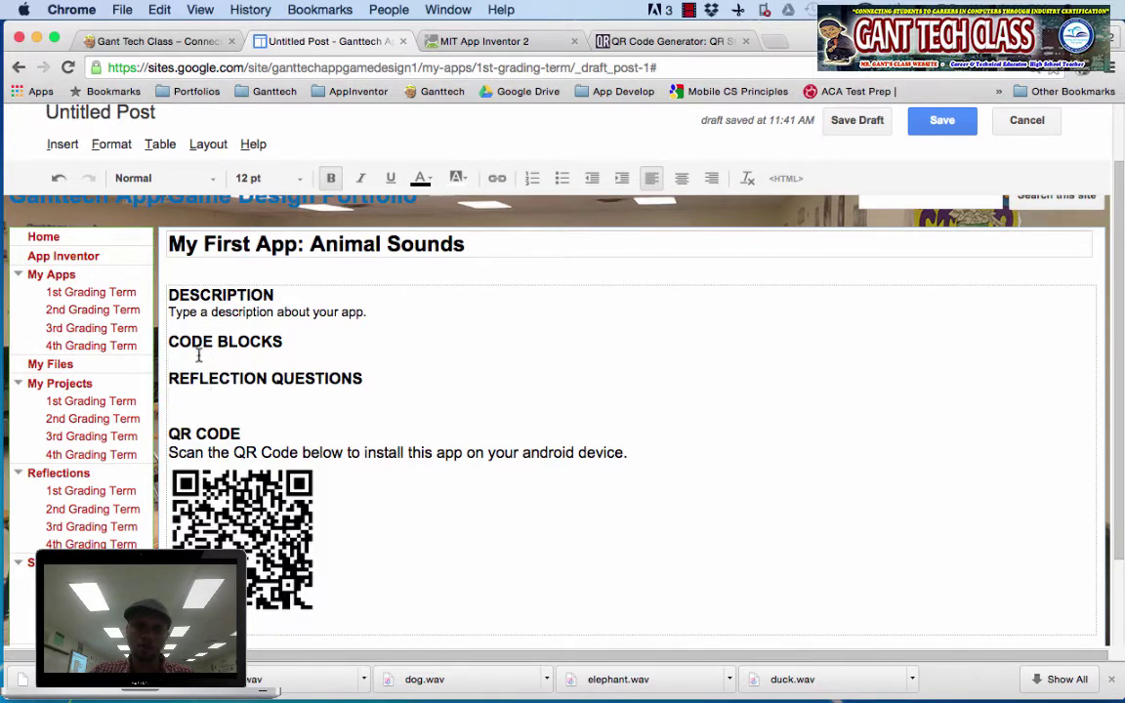
# In the AnimalSounds1 blocks editor in MIT App Inventor 2, place the btnDog.Click block directly below the Screen1.Initialize block
pyautogui.click(495, 44)
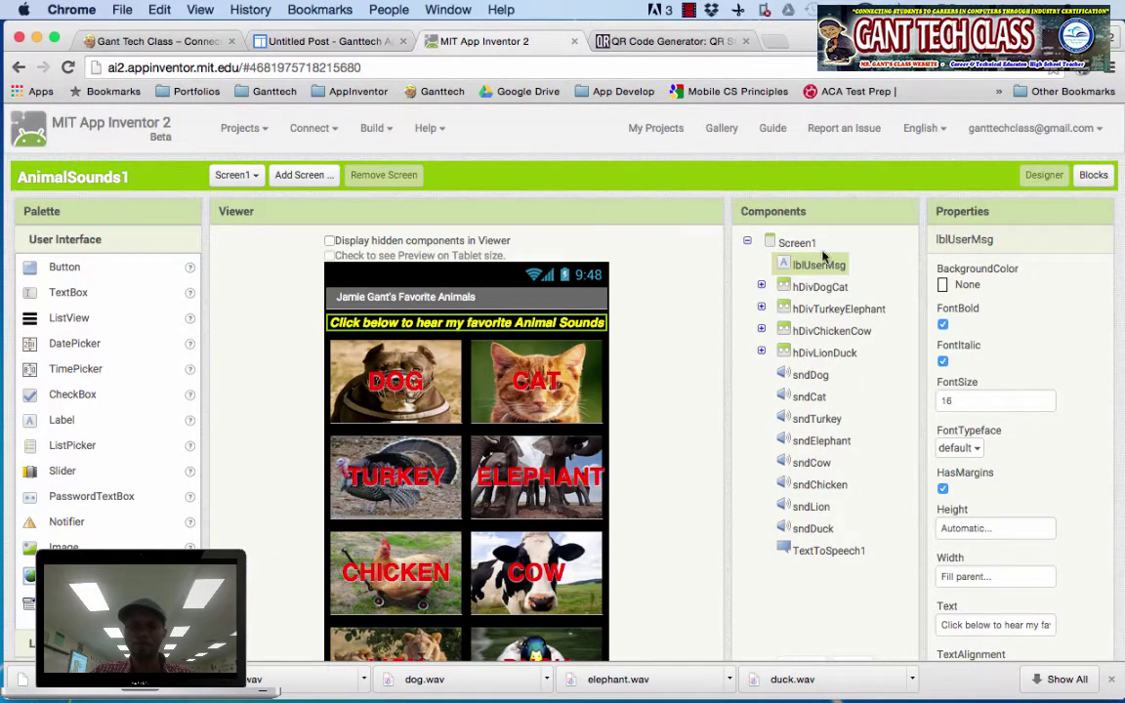
pyautogui.click(1090, 177)
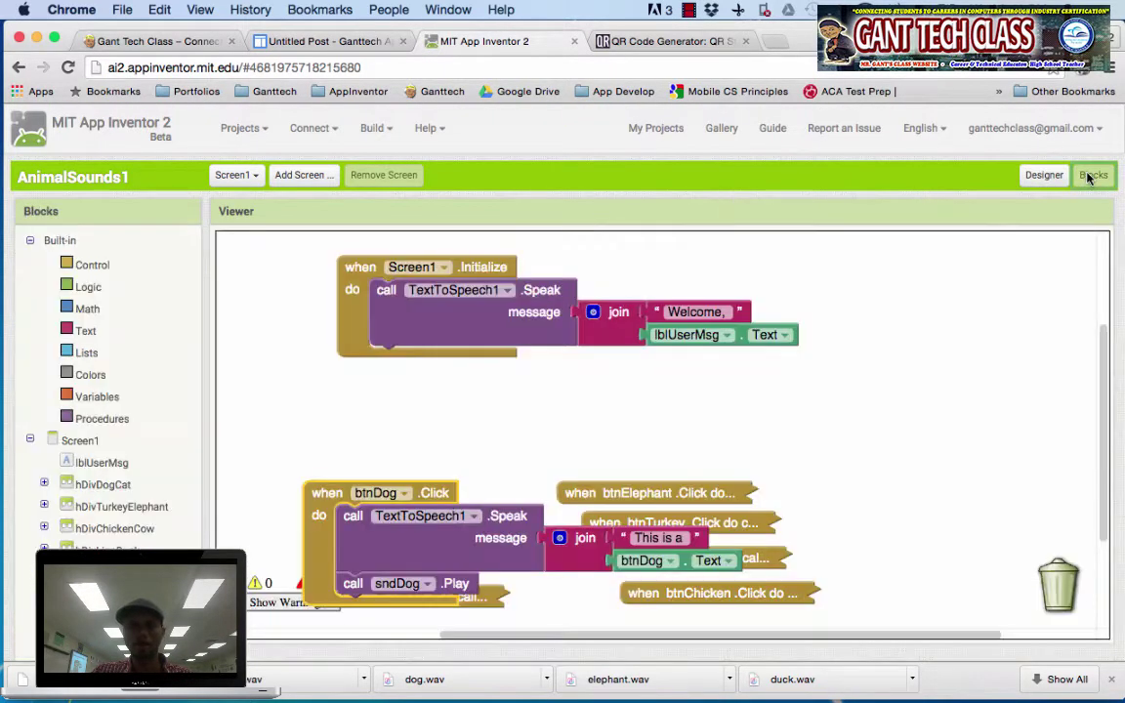
pyautogui.moveTo(844, 337); pyautogui.dragTo(871, 528)
pyautogui.scroll(-3, 374, 403)
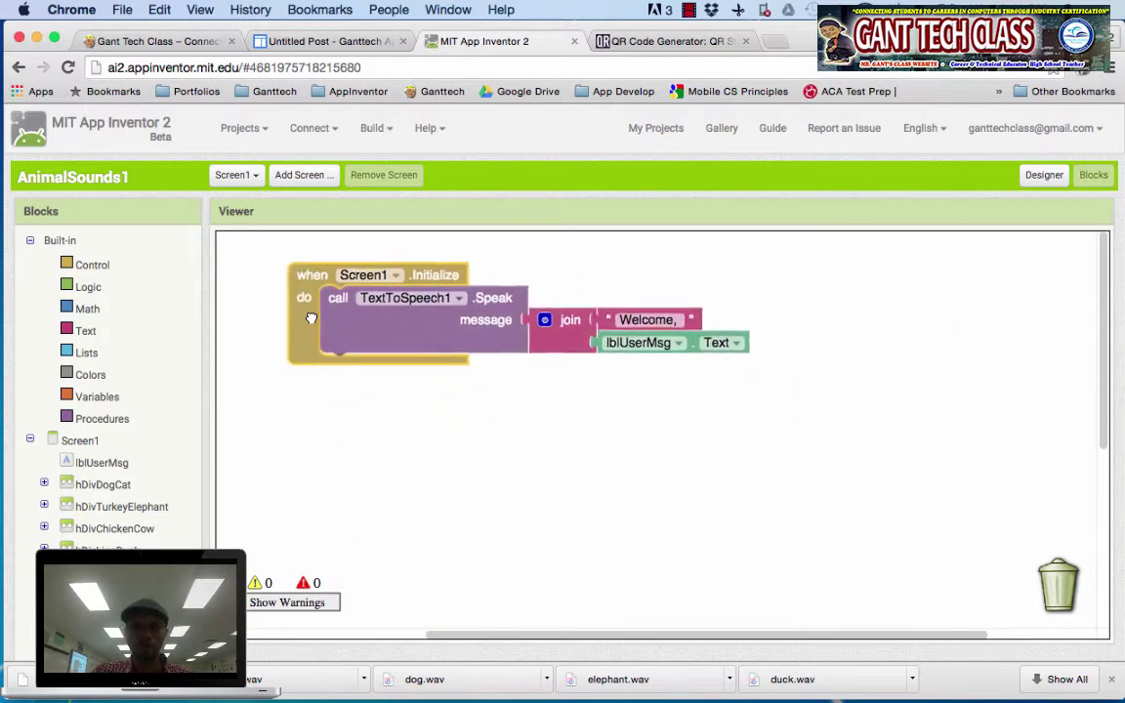
pyautogui.scroll(-5, 444, 480)
pyautogui.scroll(-5, 381, 589)
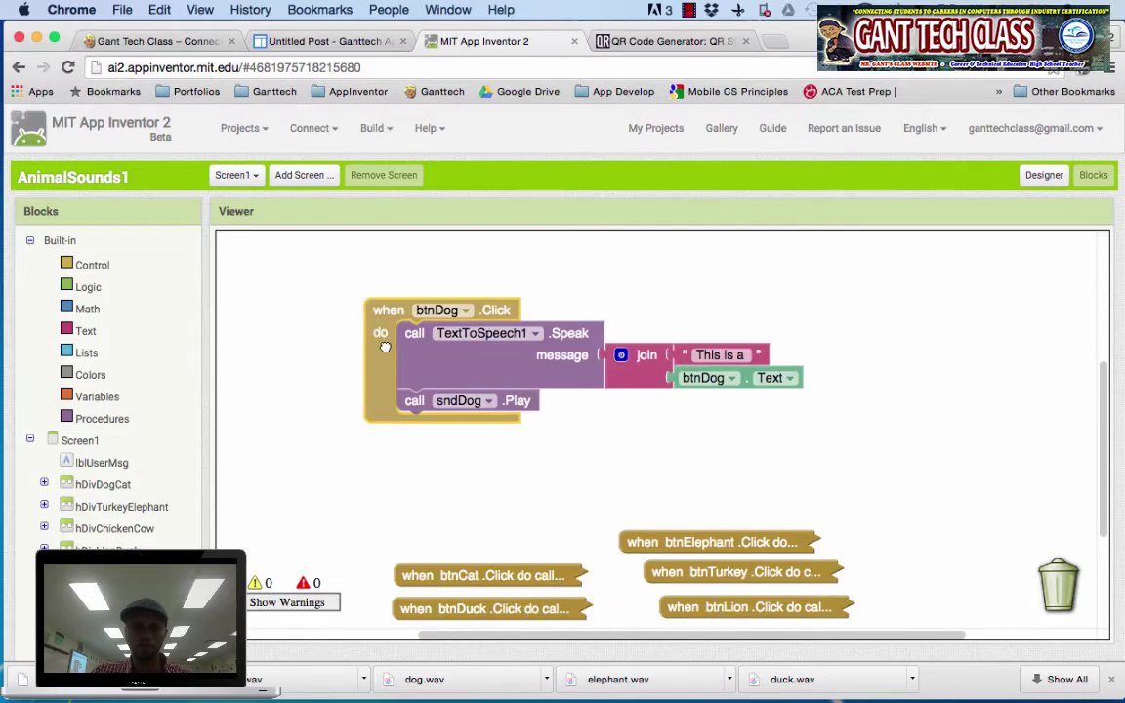
pyautogui.scroll(6, 357, 560)
pyautogui.scroll(-3, 359, 547)
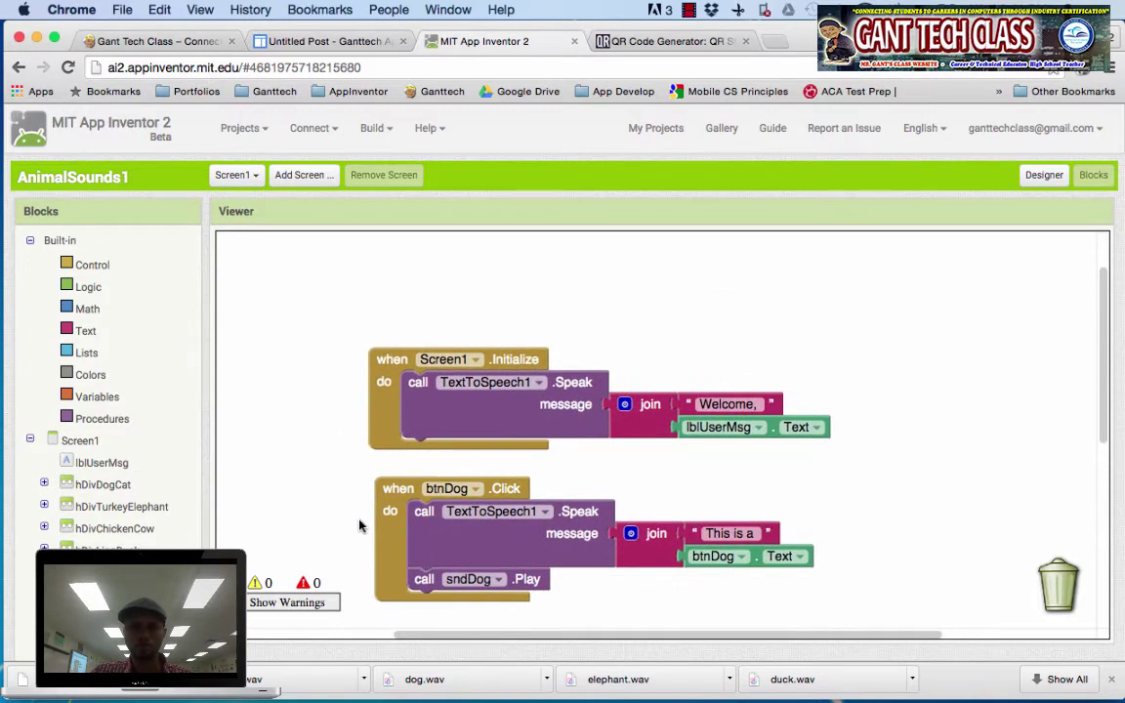
# Try to capture and save just the Screen1.Initialize block with the area screenshot utility
pyautogui.click(739, 10)
pyautogui.click(762, 32)
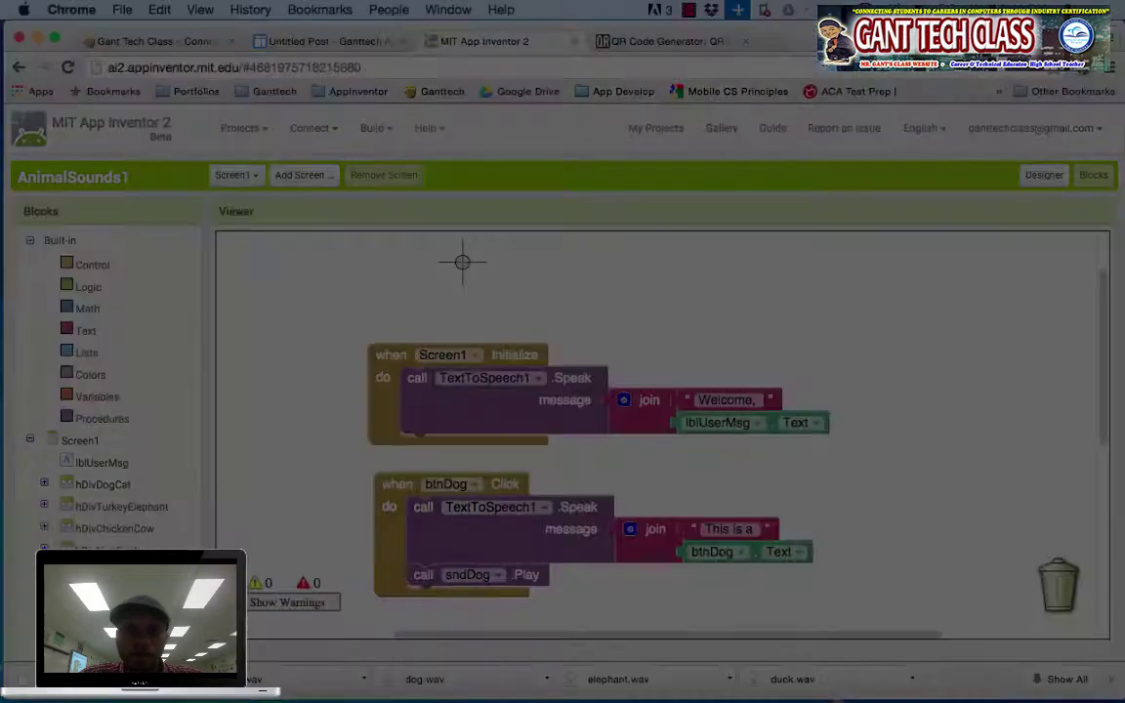
pyautogui.moveTo(363, 337); pyautogui.dragTo(838, 448)
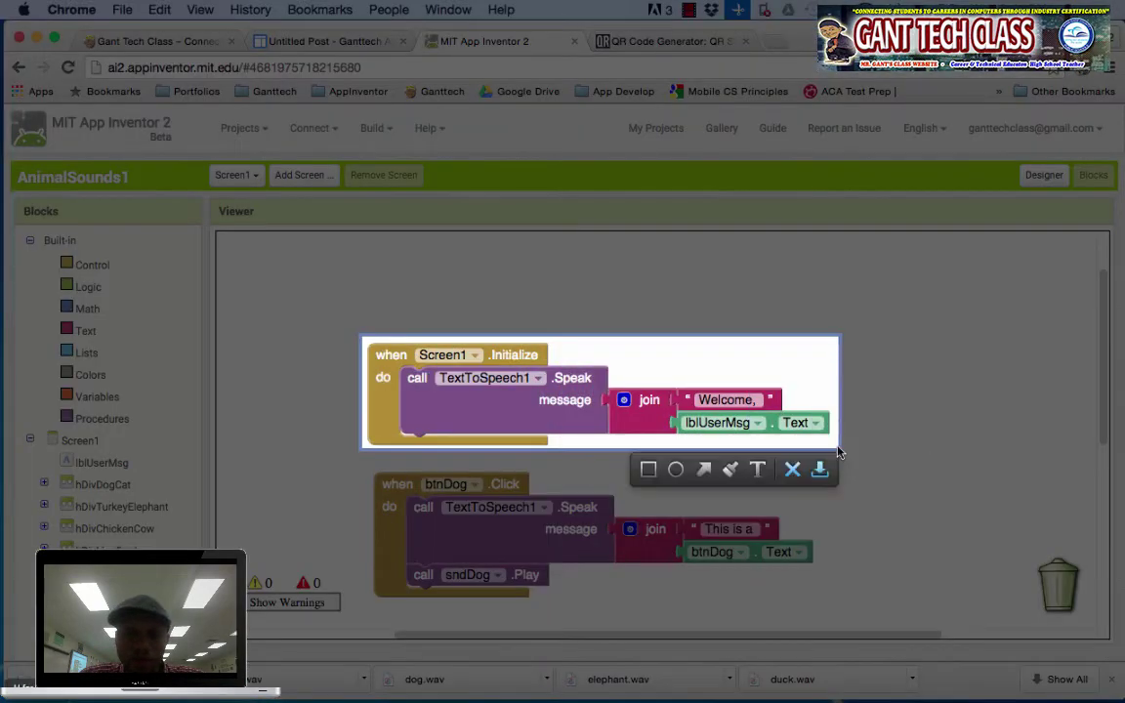
pyautogui.click(818, 470)
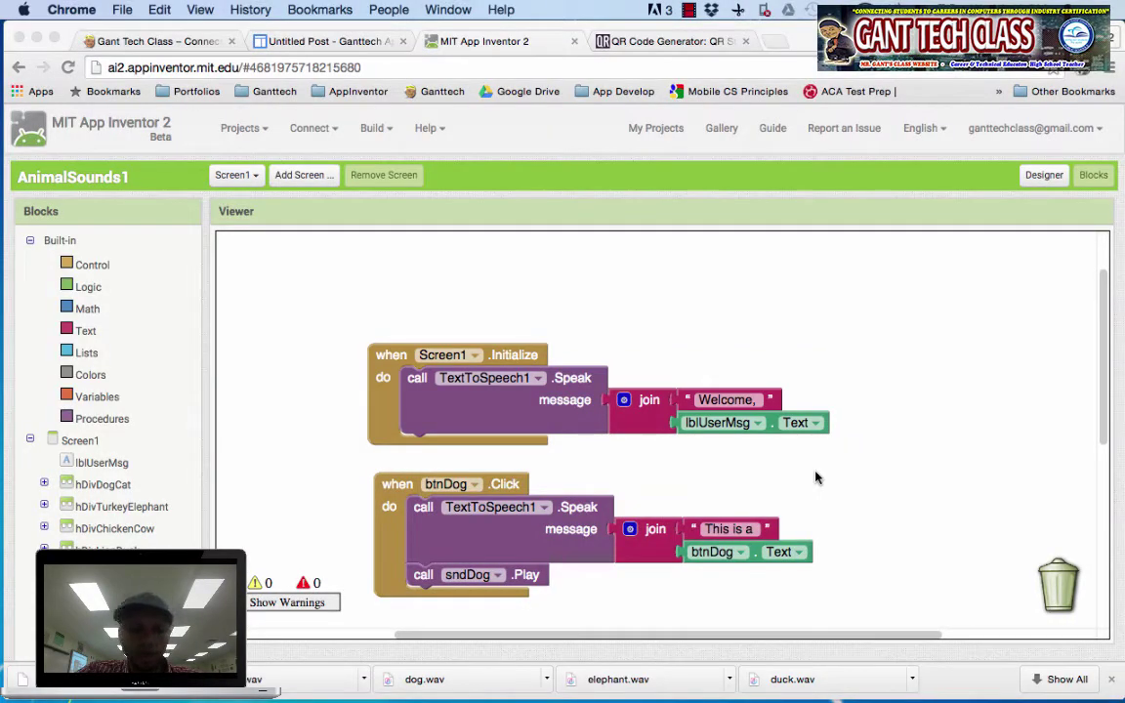
# Take separate system screenshots of the Screen1.Initialize block and the btnDog.Click block
pyautogui.press('super+shift+4')
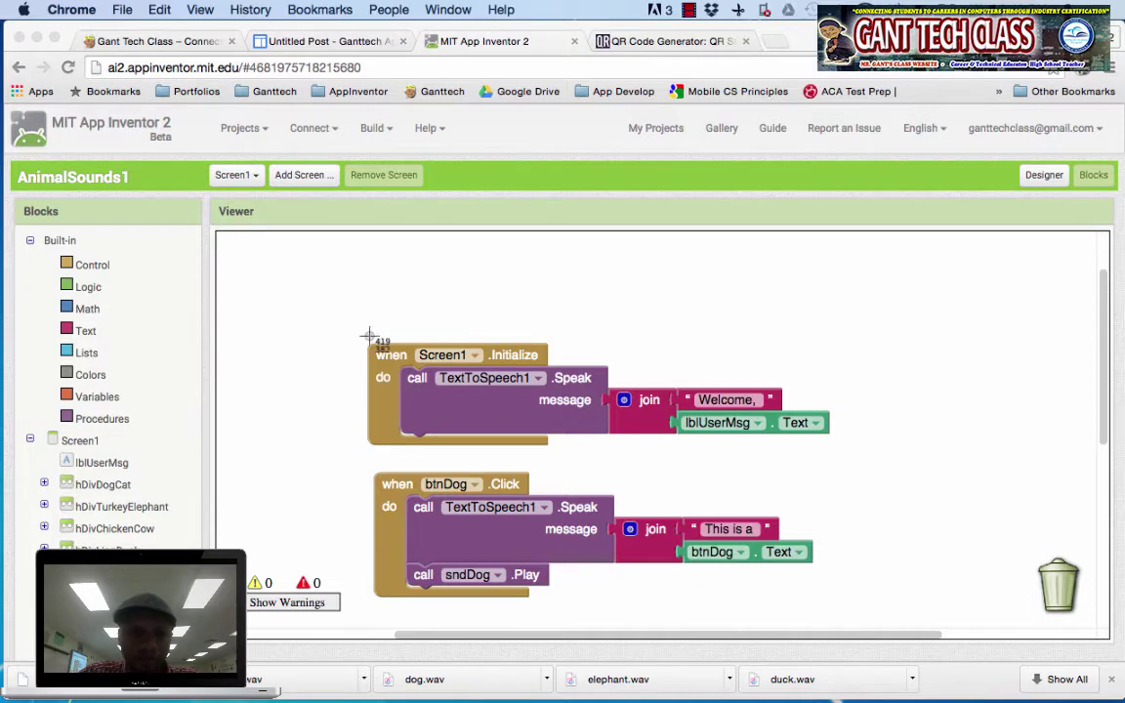
pyautogui.moveTo(363, 336); pyautogui.dragTo(849, 460)
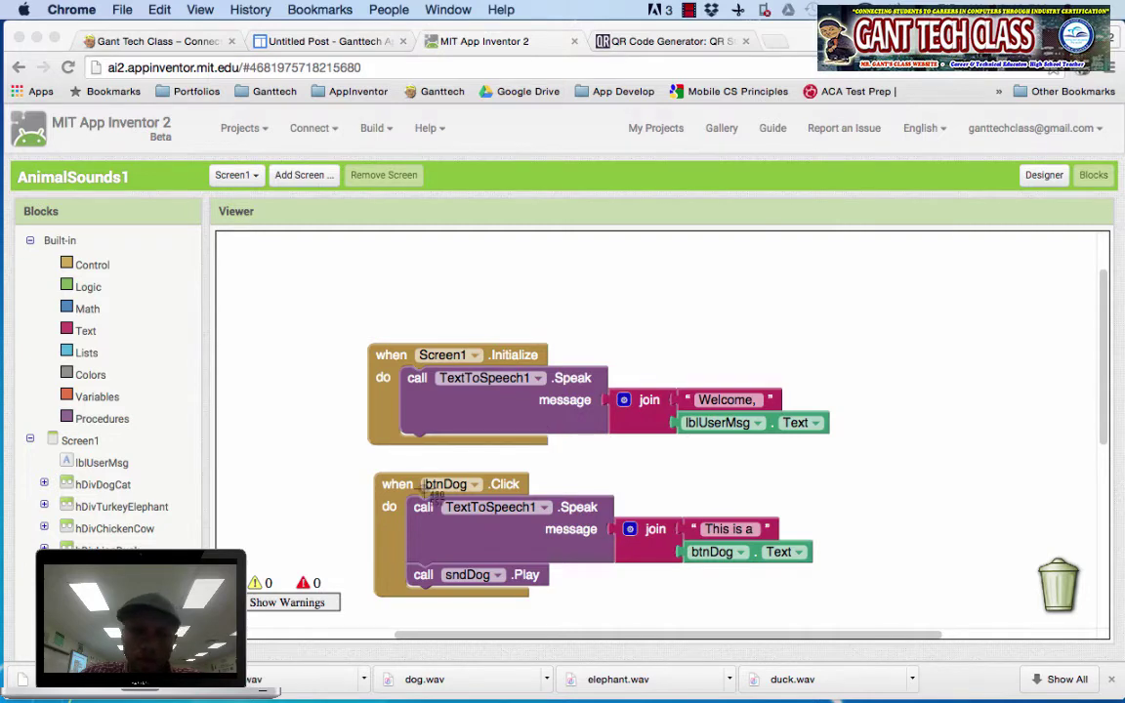
pyautogui.press('super+shift+4')
pyautogui.moveTo(368, 469); pyautogui.dragTo(818, 609)
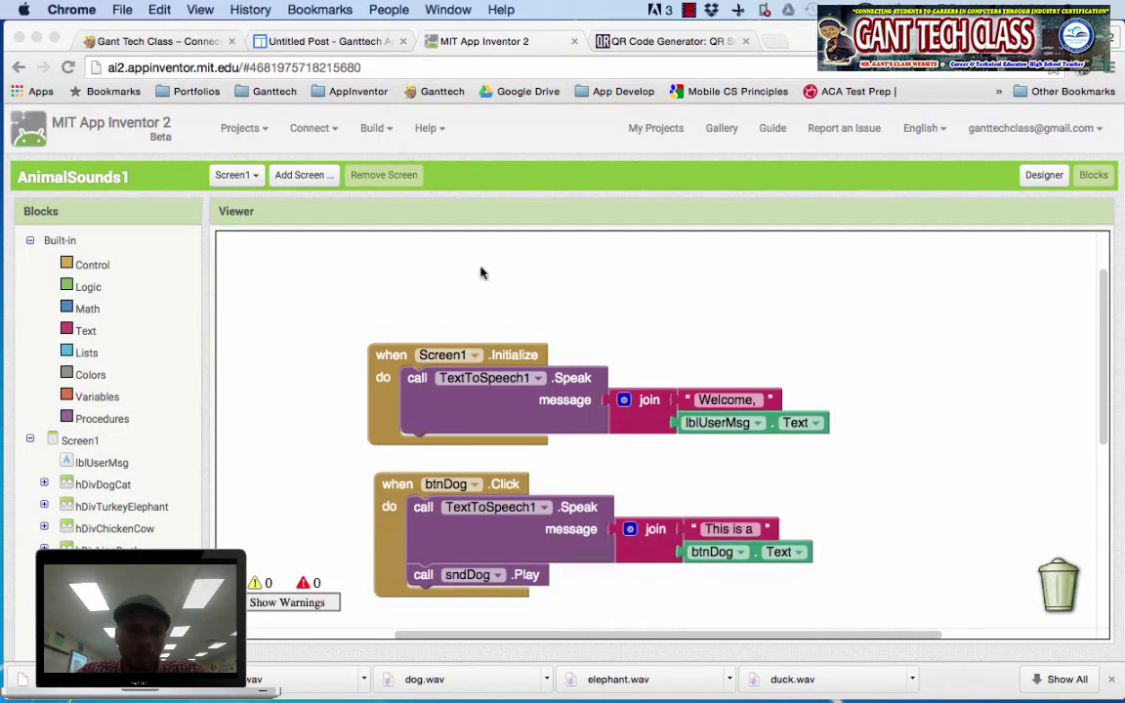
# In the draft post, insert the Screen1.Initialize image "Screen Shot 2015-09-09 at 2.42.05 PM" from the Desktop under CODE BLOCKS
pyautogui.click(320, 44)
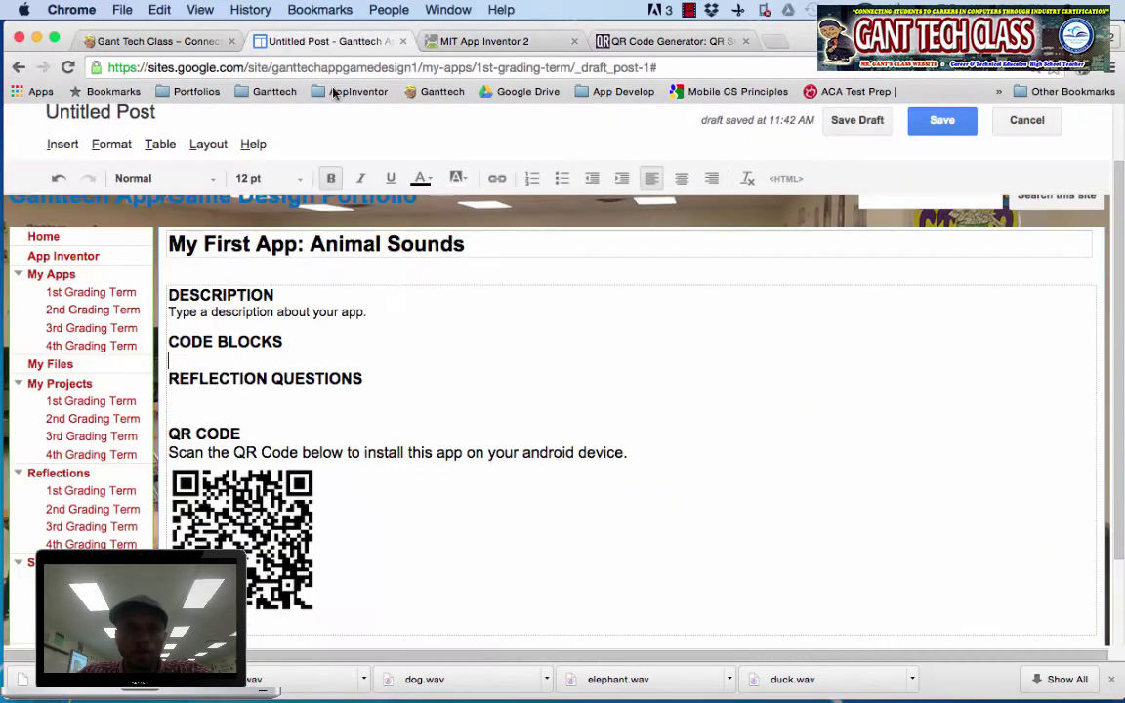
pyautogui.click(63, 142)
pyautogui.click(107, 200)
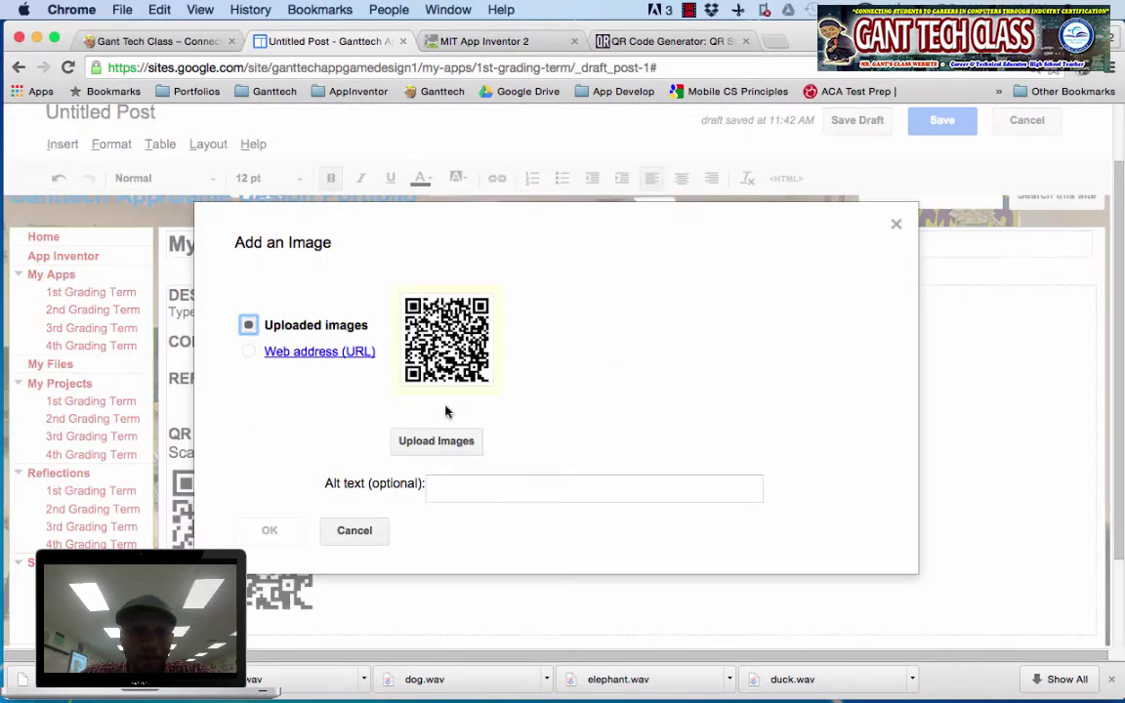
pyautogui.click(430, 440)
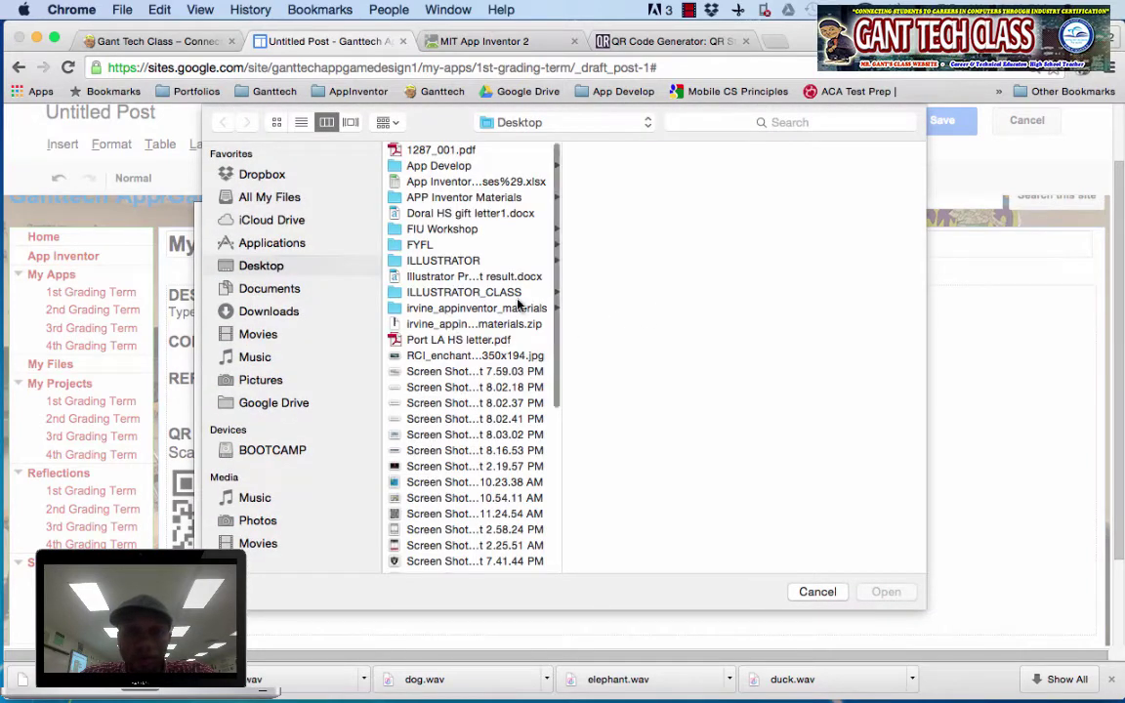
pyautogui.scroll(-5, 466, 427)
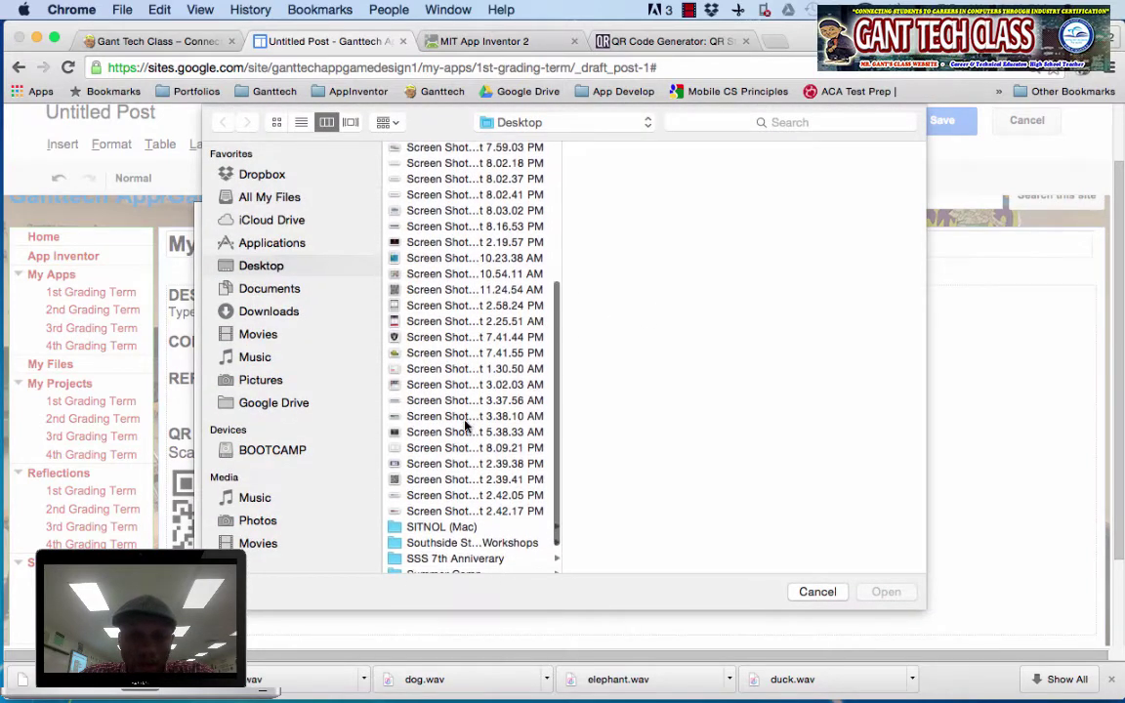
pyautogui.click(472, 496)
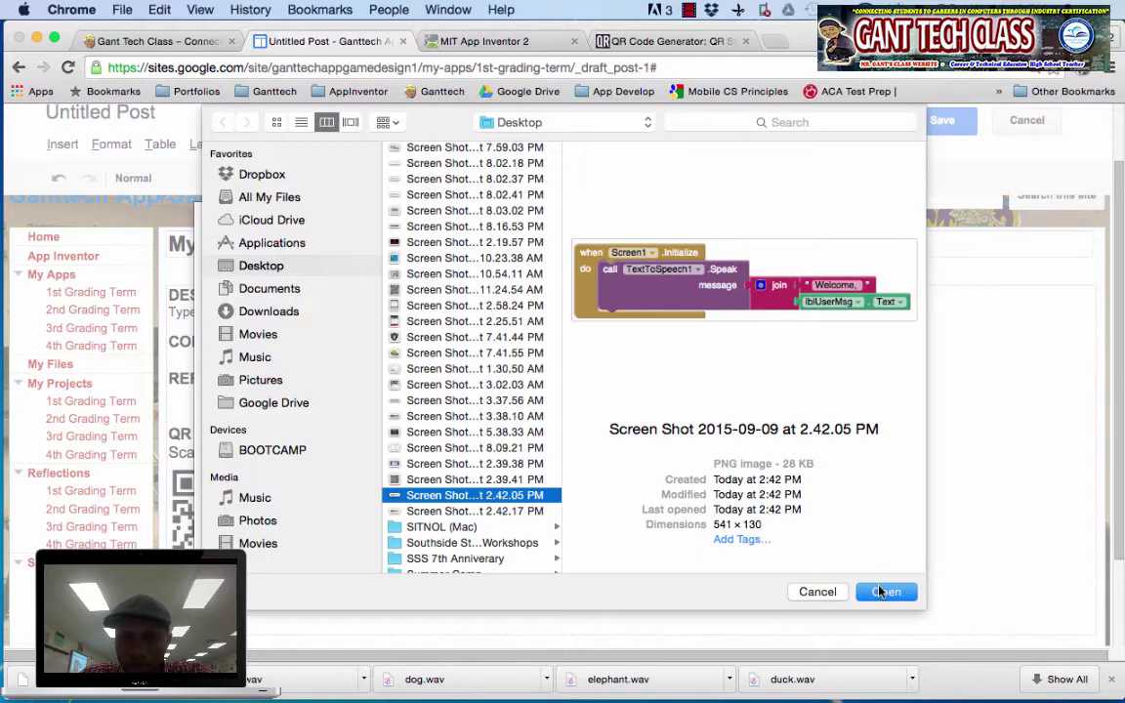
pyautogui.click(882, 592)
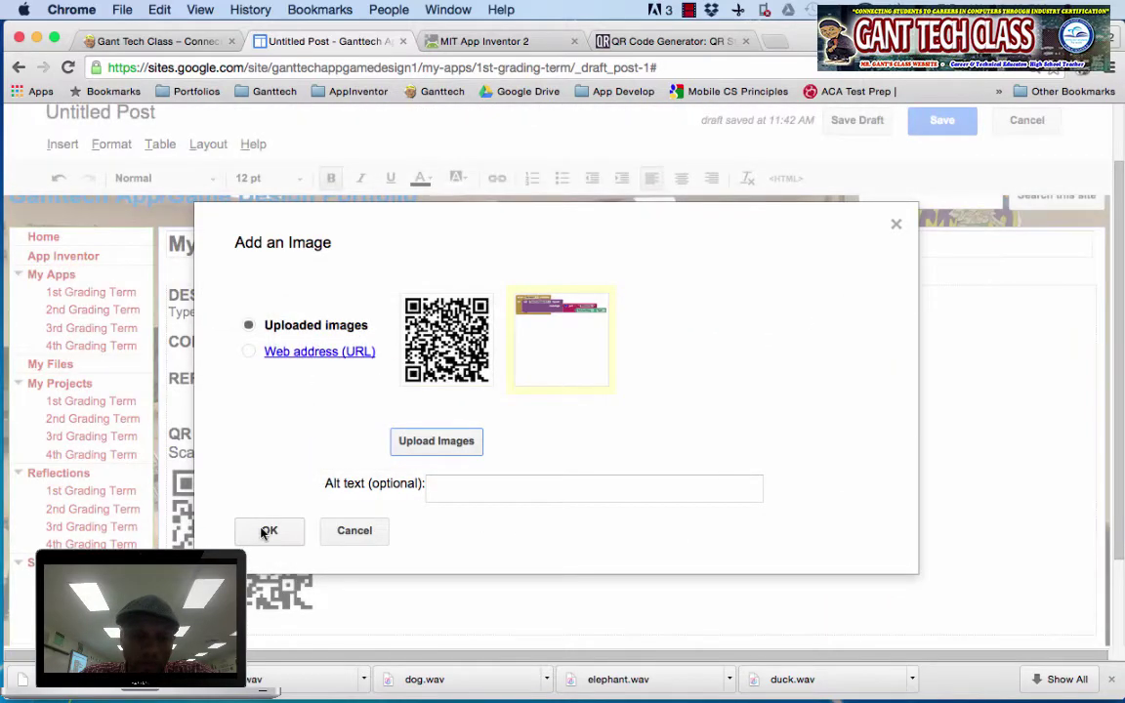
pyautogui.click(266, 532)
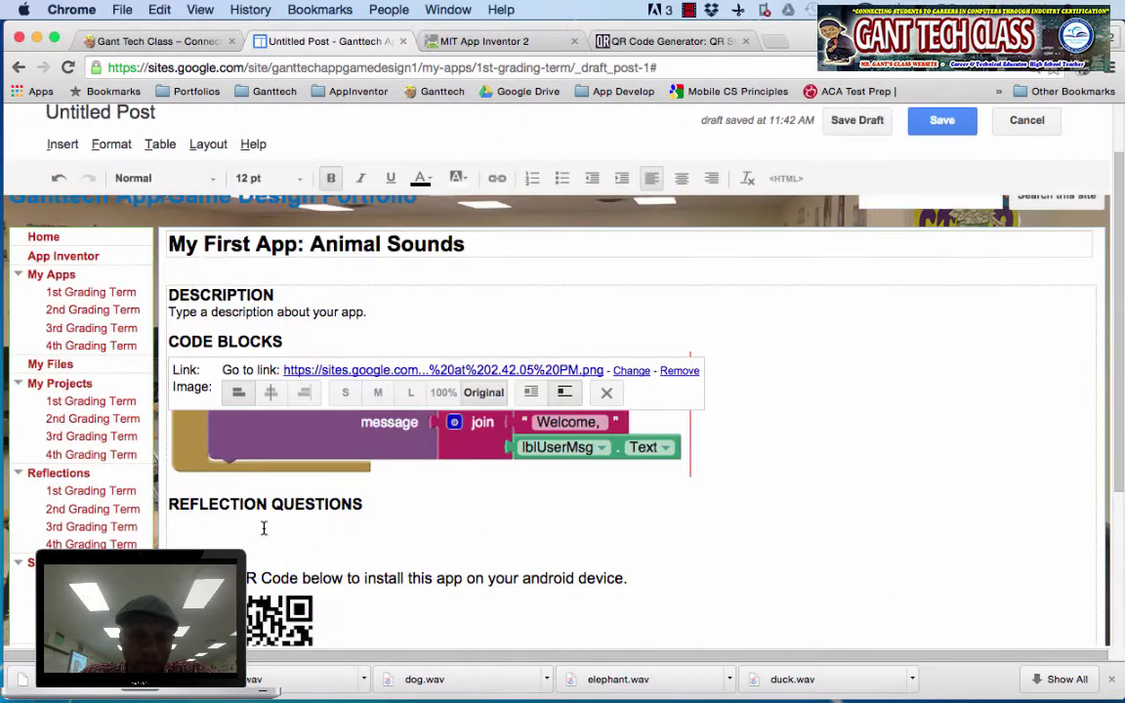
# Add the line "Explain what this code block does in your own words." in regular weight beneath the Screen1.Initialize image
pyautogui.click(821, 469)
pyautogui.press('Return')
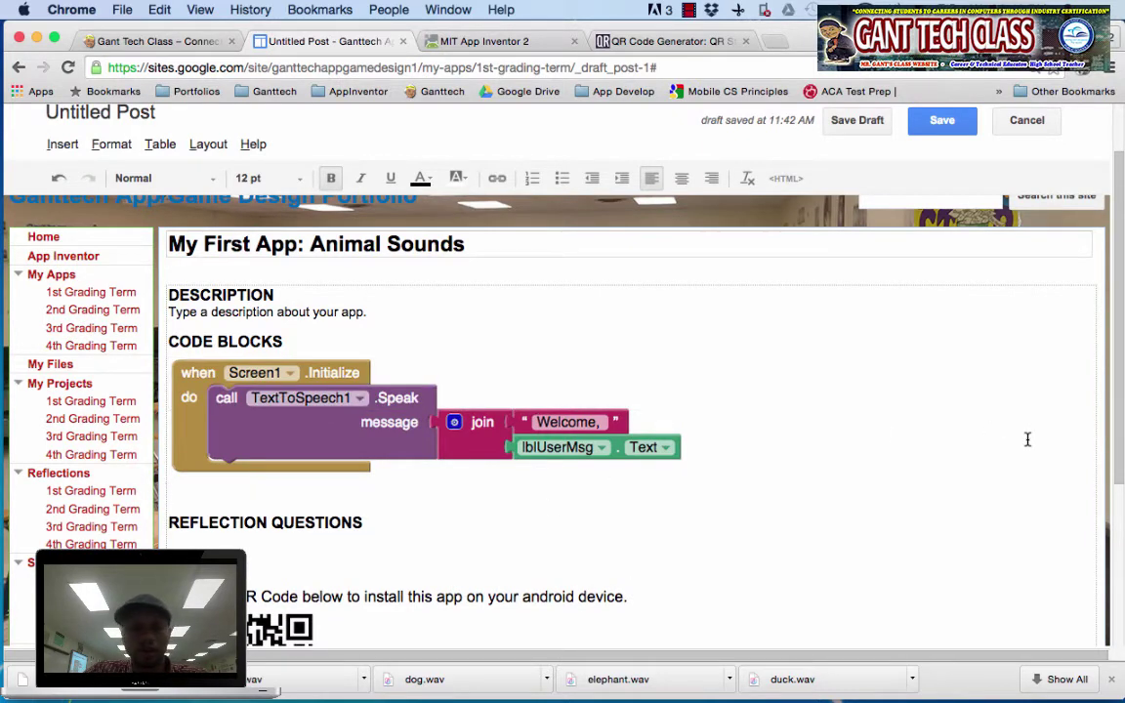
pyautogui.write('Ty')
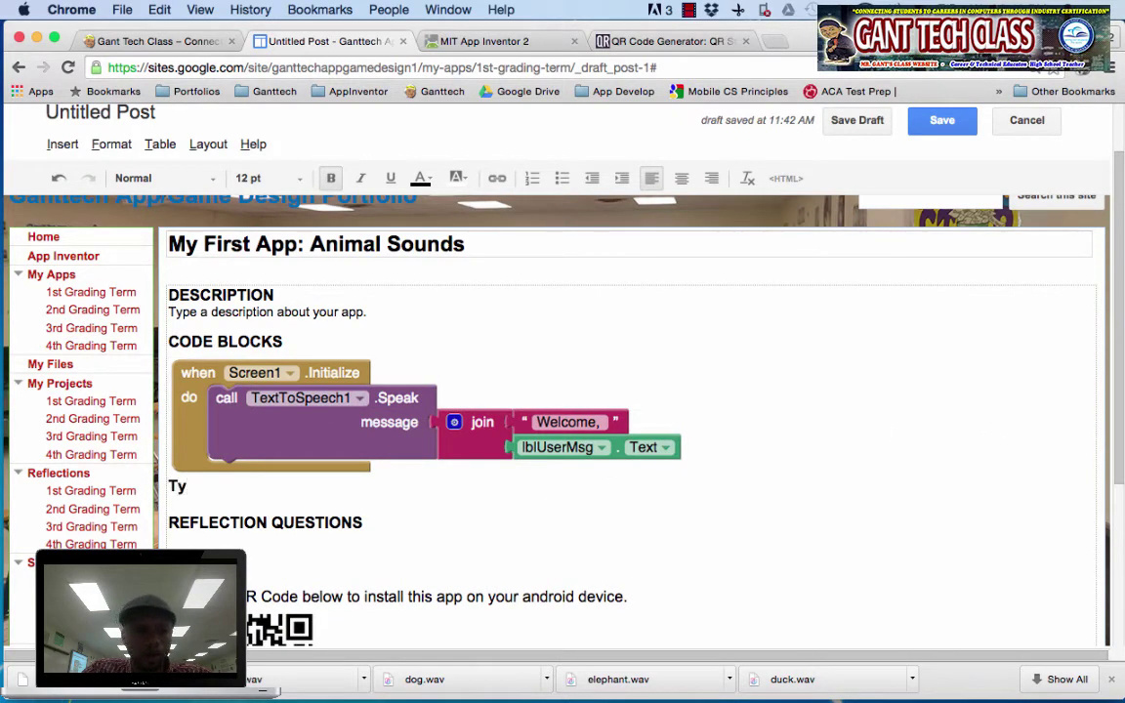
pyautogui.press('BackSpace')
pyautogui.press('BackSpace')
pyautogui.write('Rp')
pyautogui.press('BackSpace')
pyautogui.press('BackSpace')
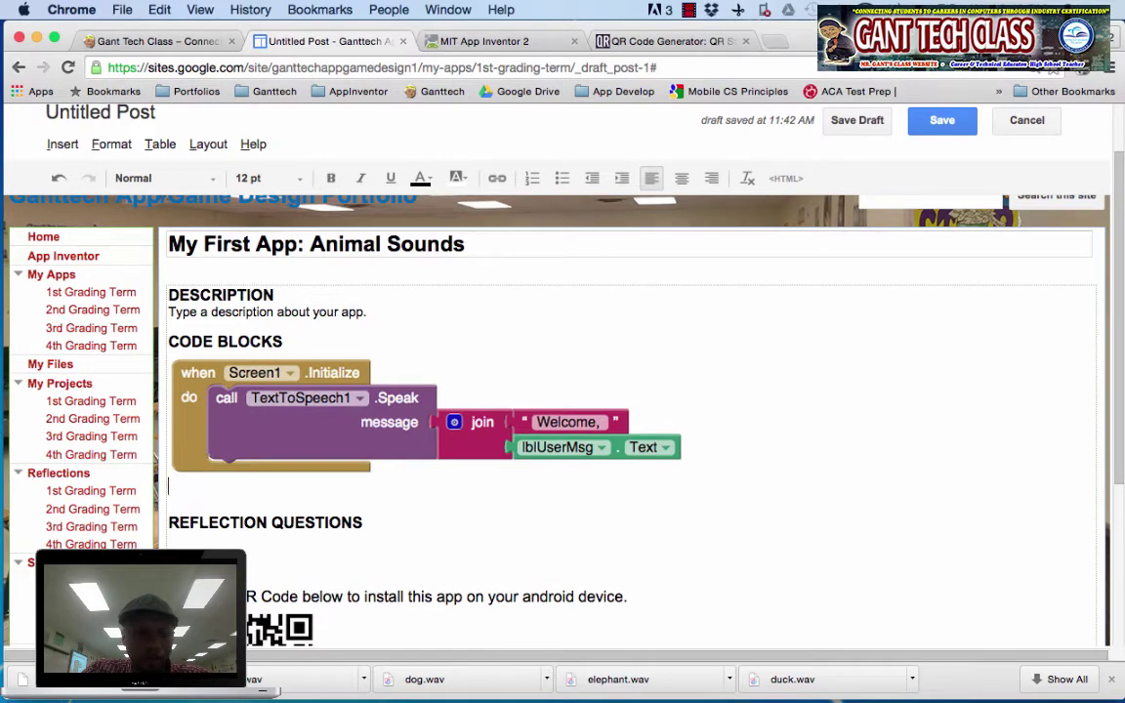
pyautogui.write('Ryd')
pyautogui.press('BackSpace')
pyautogui.press('BackSpace')
pyautogui.press('BackSpace')
pyautogui.write('E')
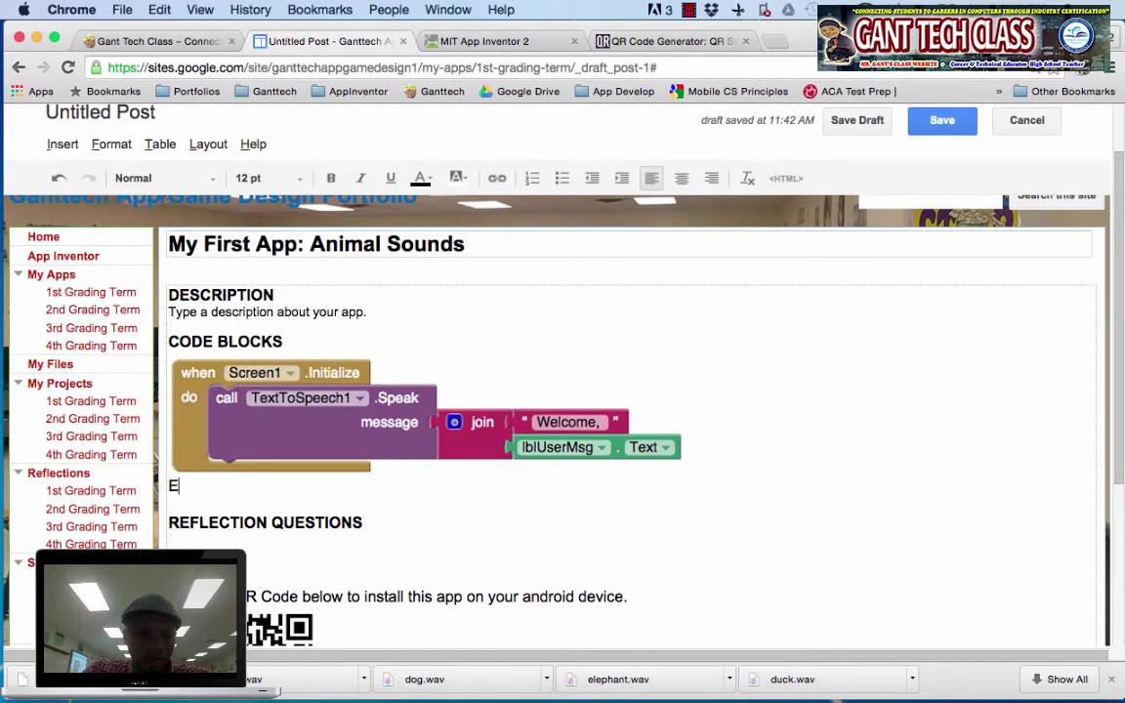
pyautogui.write('xplain what this c')
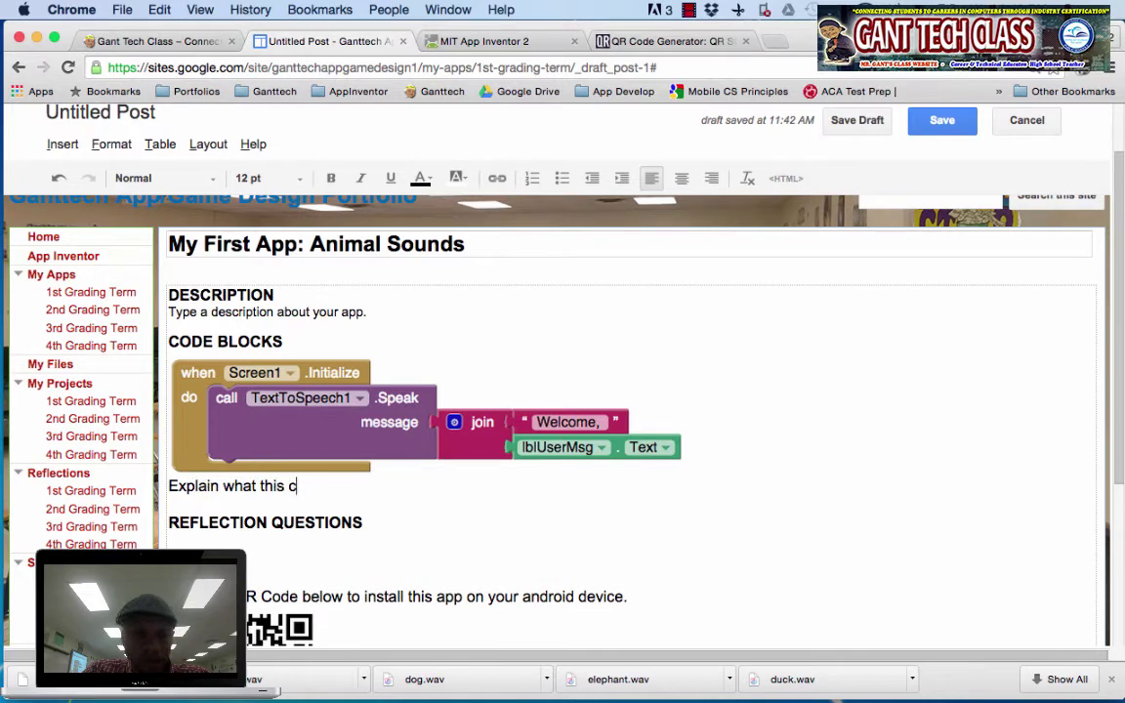
pyautogui.write('ode block does')
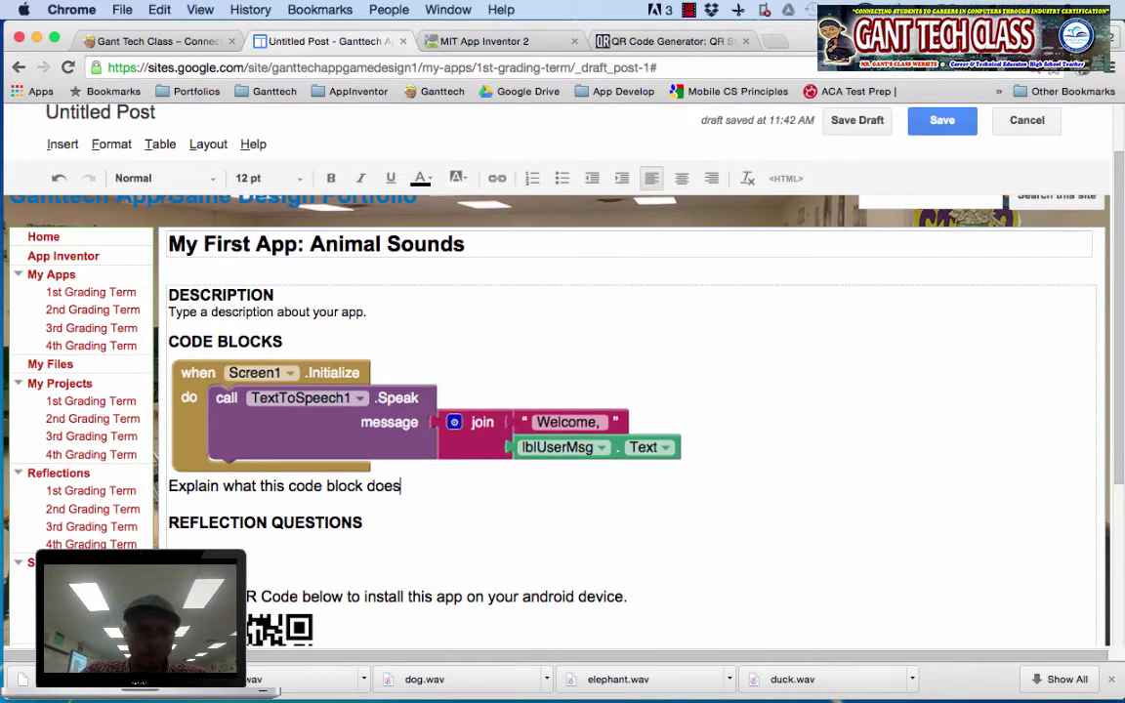
pyautogui.write(' in your own words.')
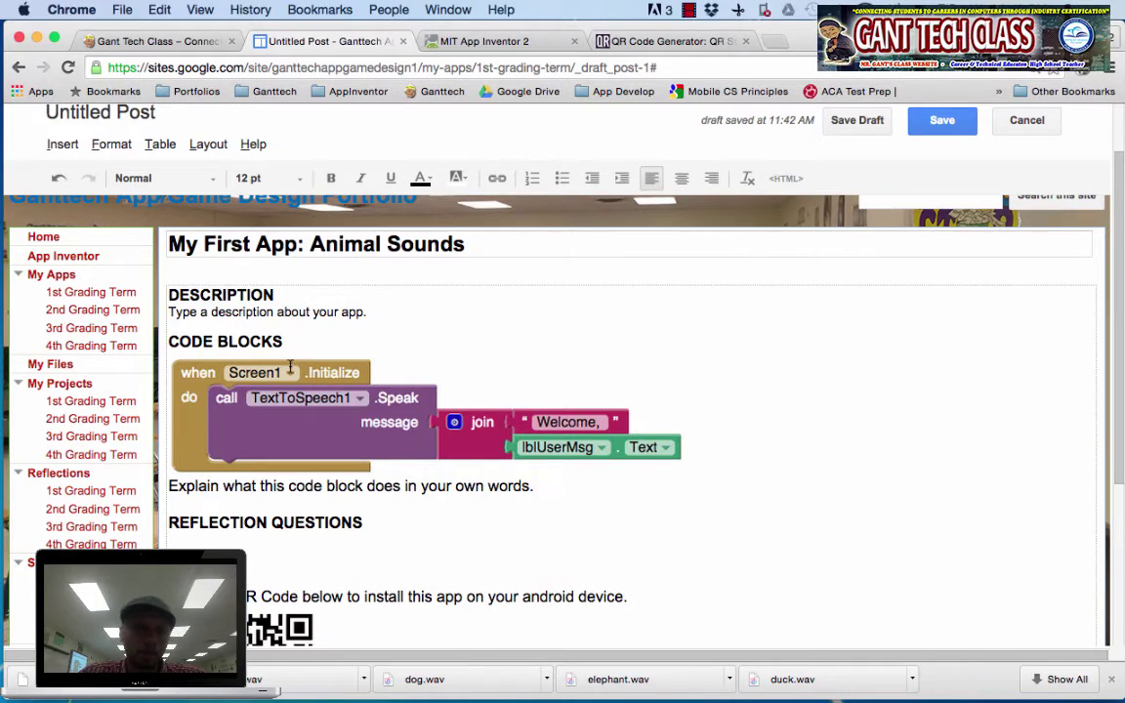
pyautogui.moveTo(537, 486); pyautogui.dragTo(168, 486)
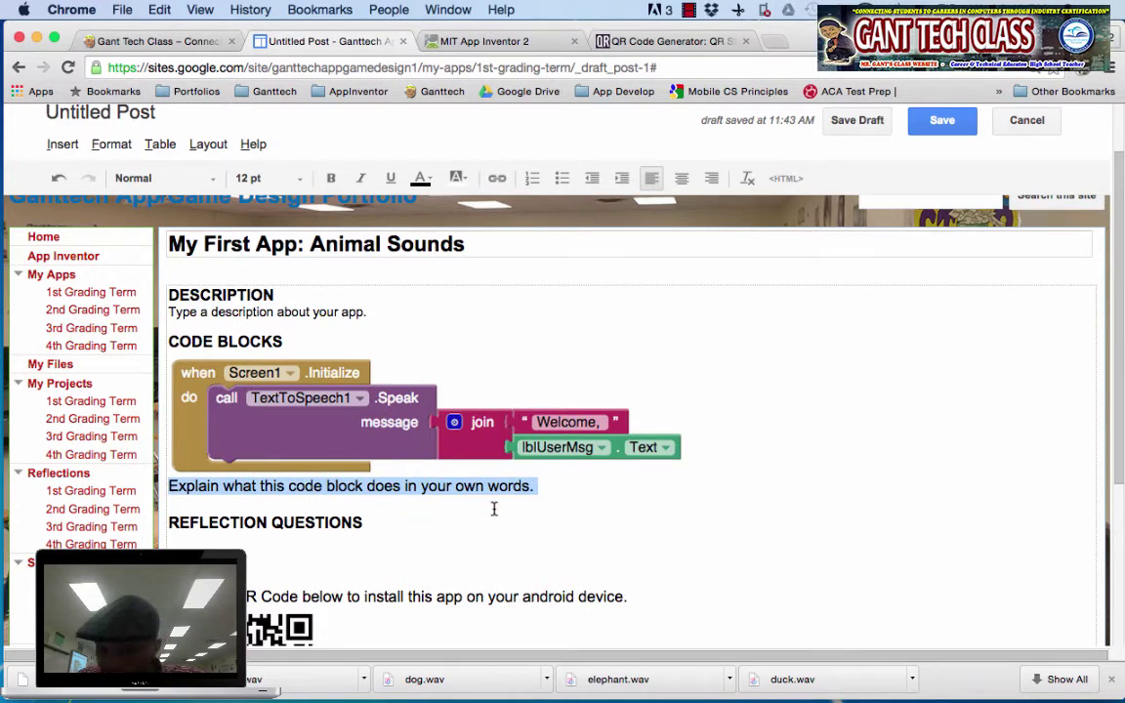
# Insert the btnDog.Click image "Screen Shot 2015-09-09 at 2.42.17 PM" from the Desktop on a new line below the first explanation
pyautogui.click(546, 485)
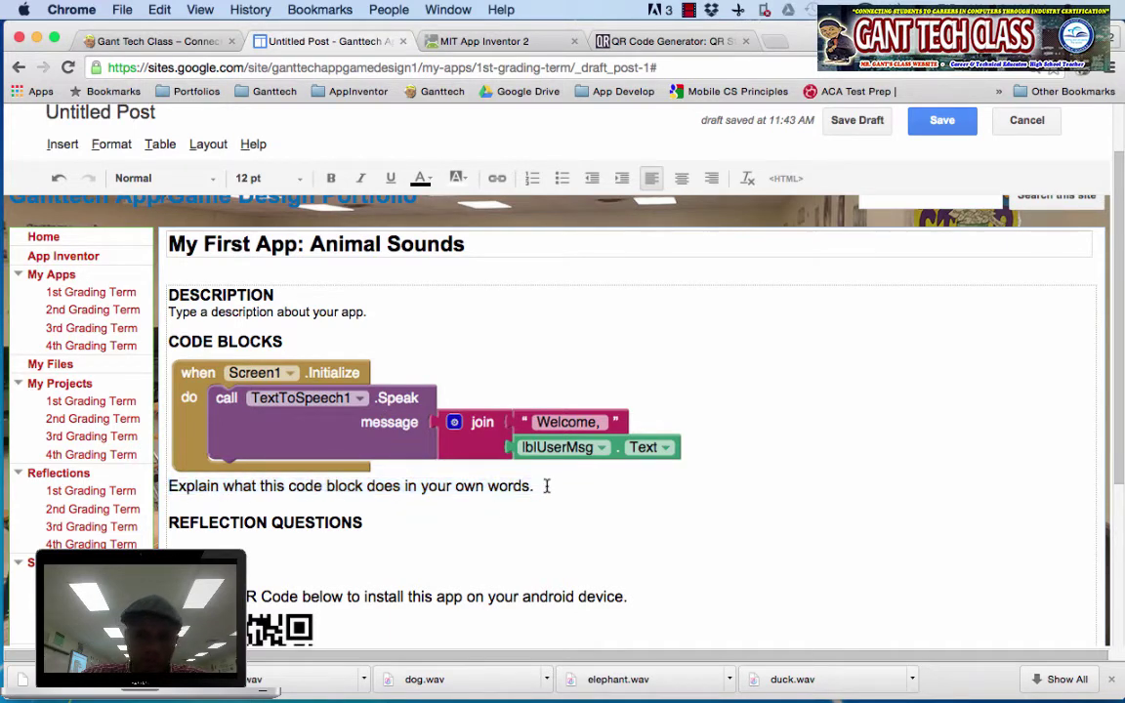
pyautogui.press('Return')
pyautogui.click(63, 145)
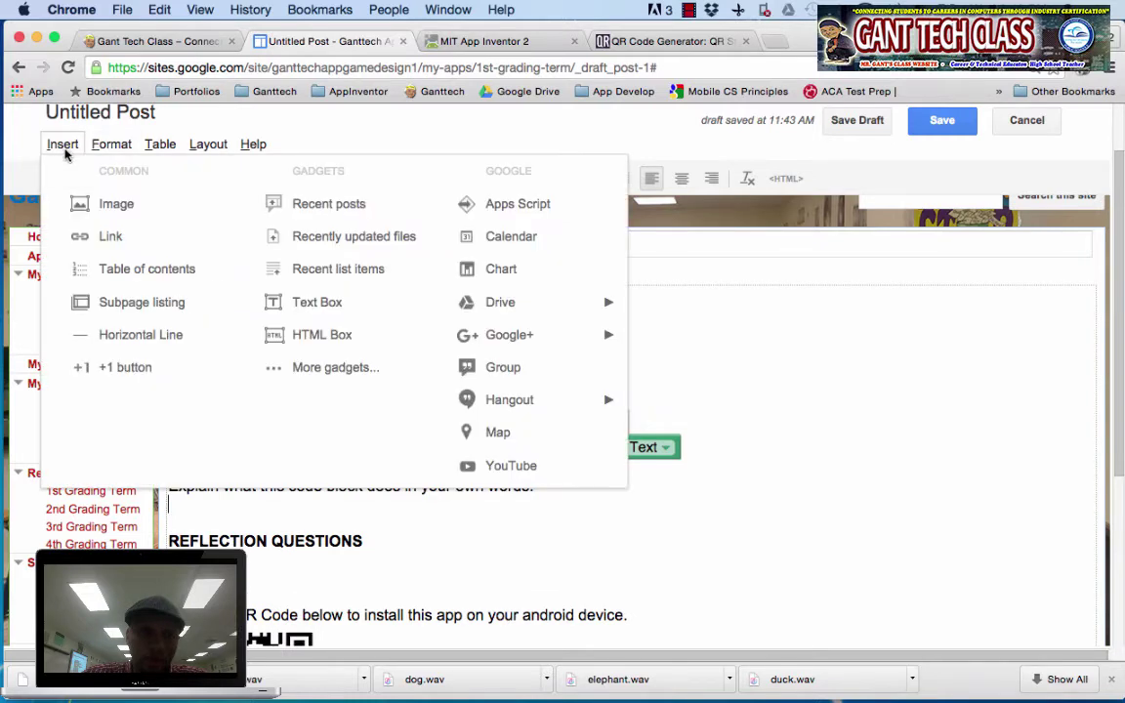
pyautogui.click(92, 202)
pyautogui.click(439, 444)
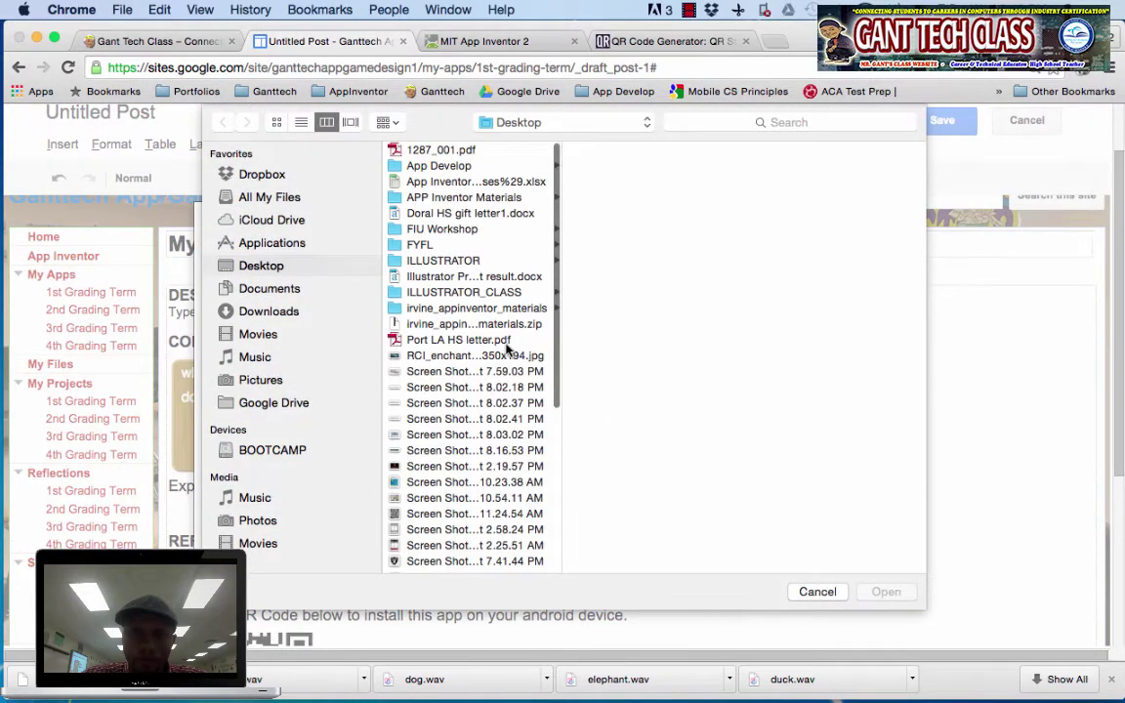
pyautogui.scroll(-5, 508, 371)
pyautogui.click(476, 470)
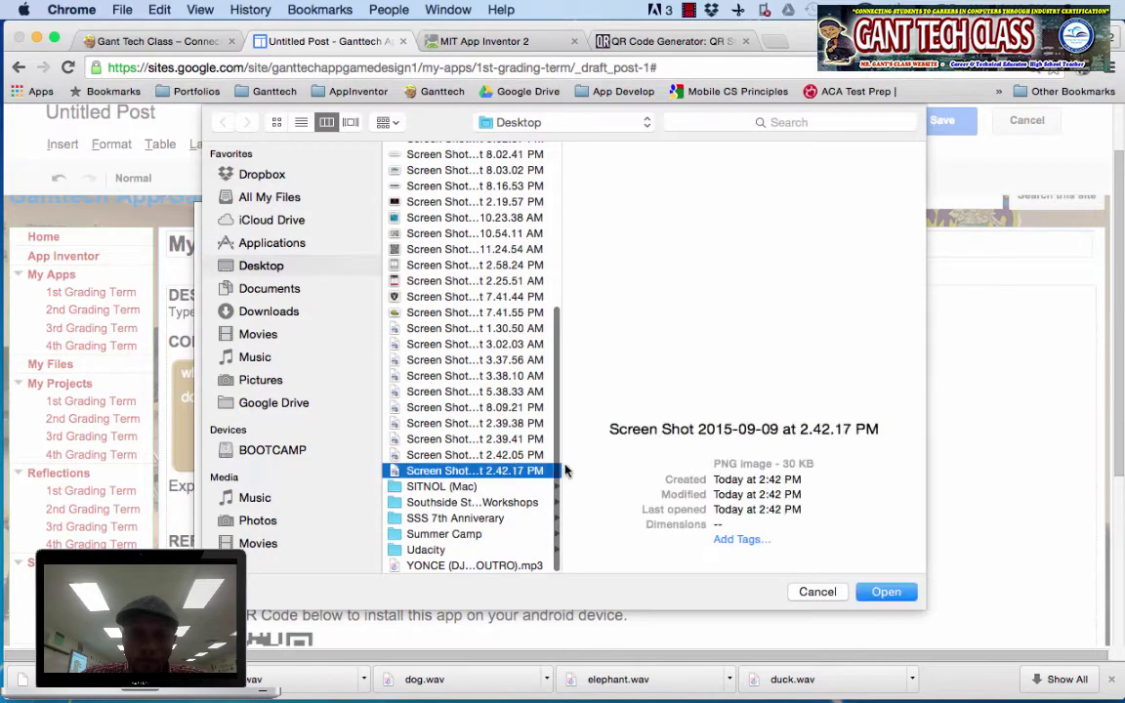
pyautogui.click(895, 598)
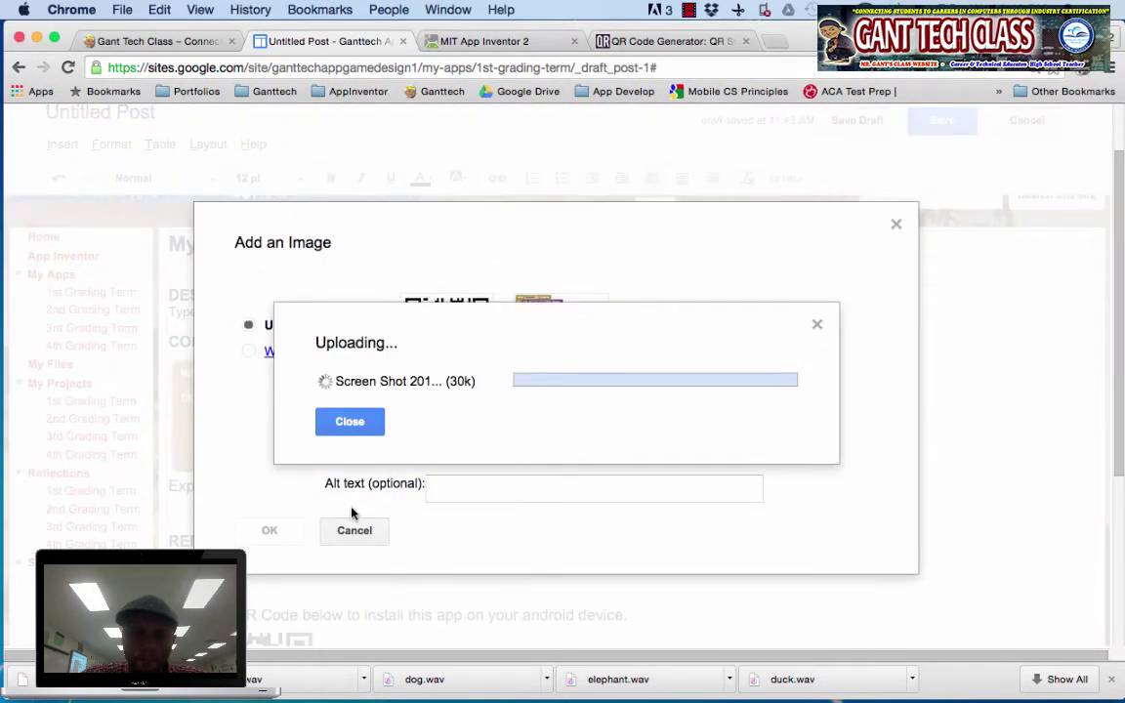
pyautogui.click(271, 533)
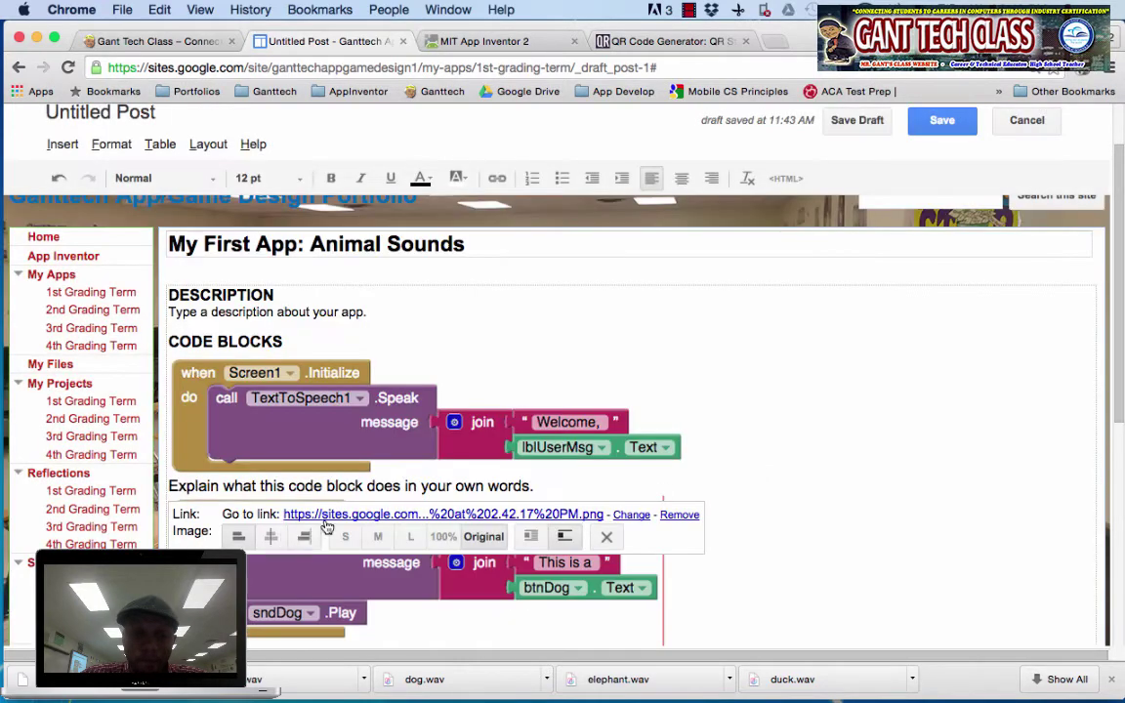
# Add the line "Explain what this code block does in your own words." beneath the btnDog.Click image
pyautogui.click(714, 496)
pyautogui.press('Return')
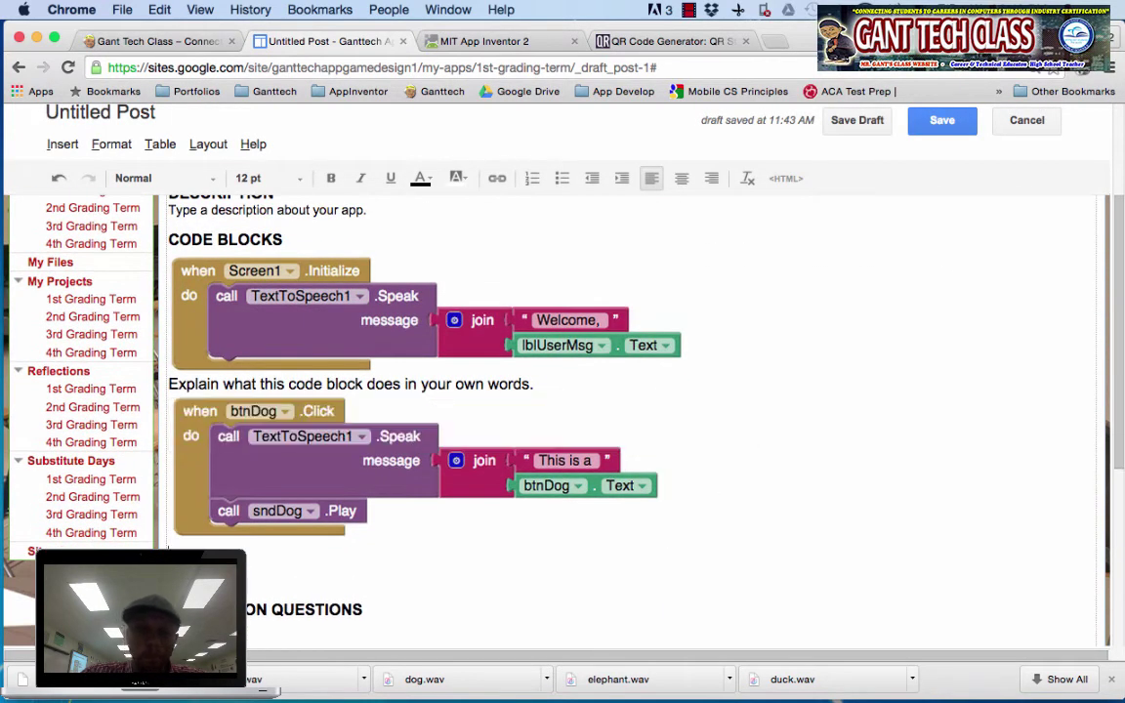
pyautogui.write('at this code block doe')
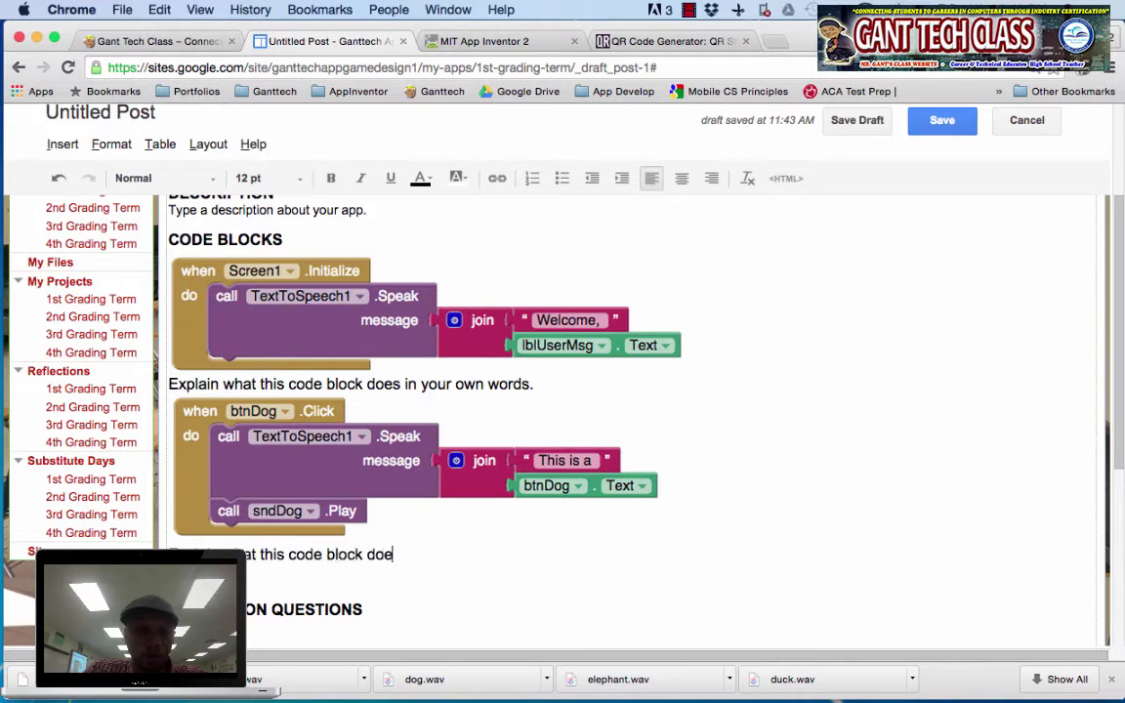
pyautogui.write('s in your own words.')
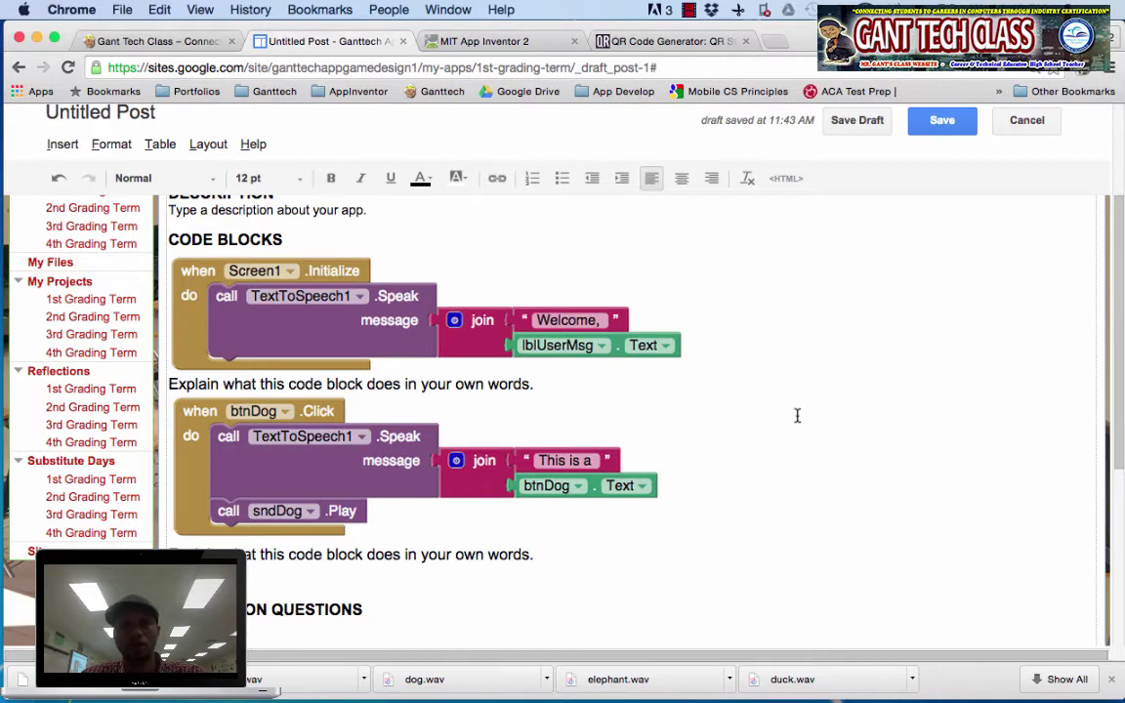
# Review the draft post's description placeholder, both code block images and the explanation line under each
pyautogui.scroll(5, 766, 444)
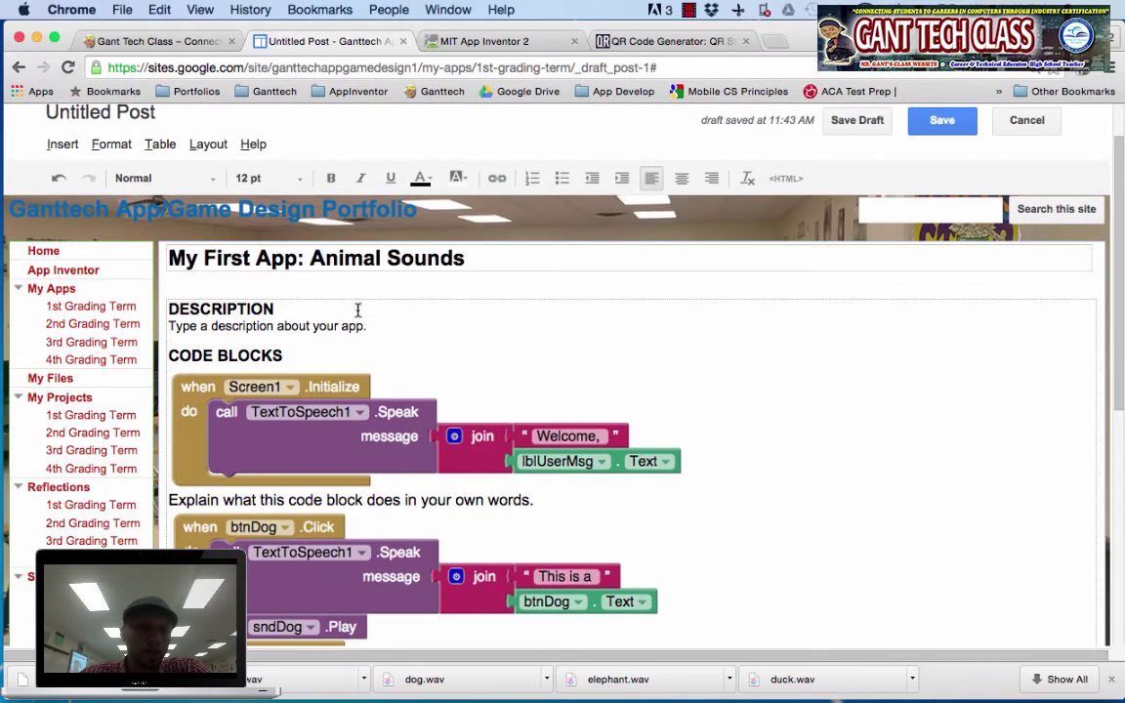
pyautogui.moveTo(393, 322); pyautogui.dragTo(174, 327)
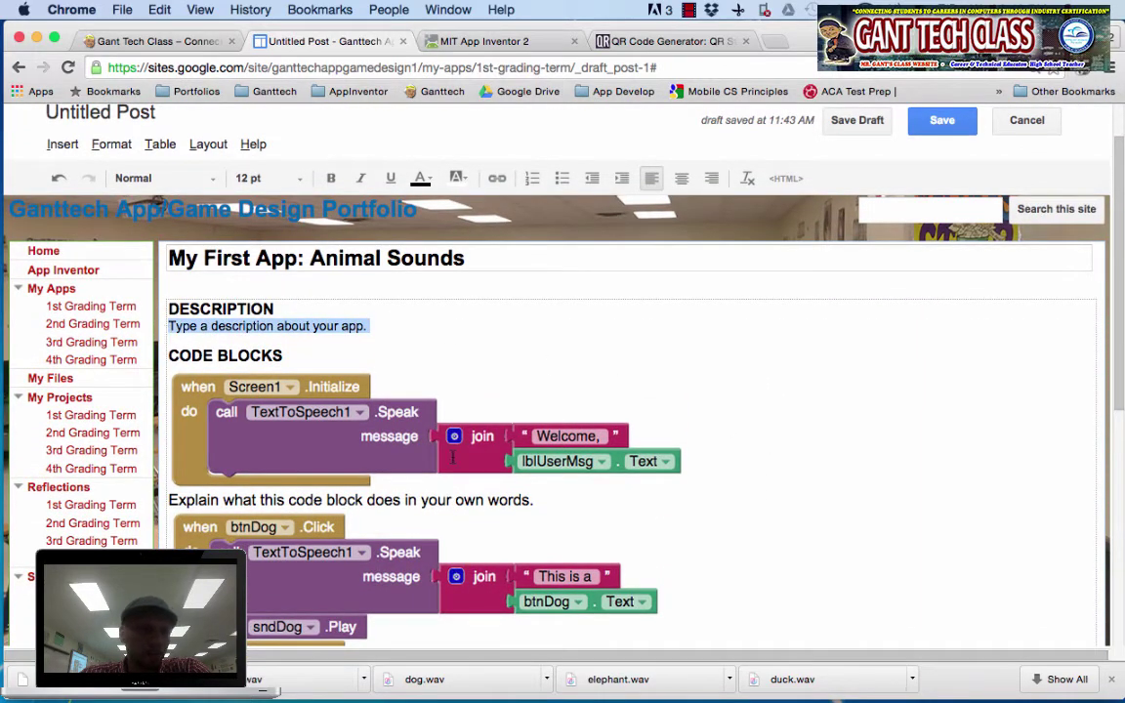
pyautogui.scroll(-2, 452, 457)
pyautogui.click(314, 364)
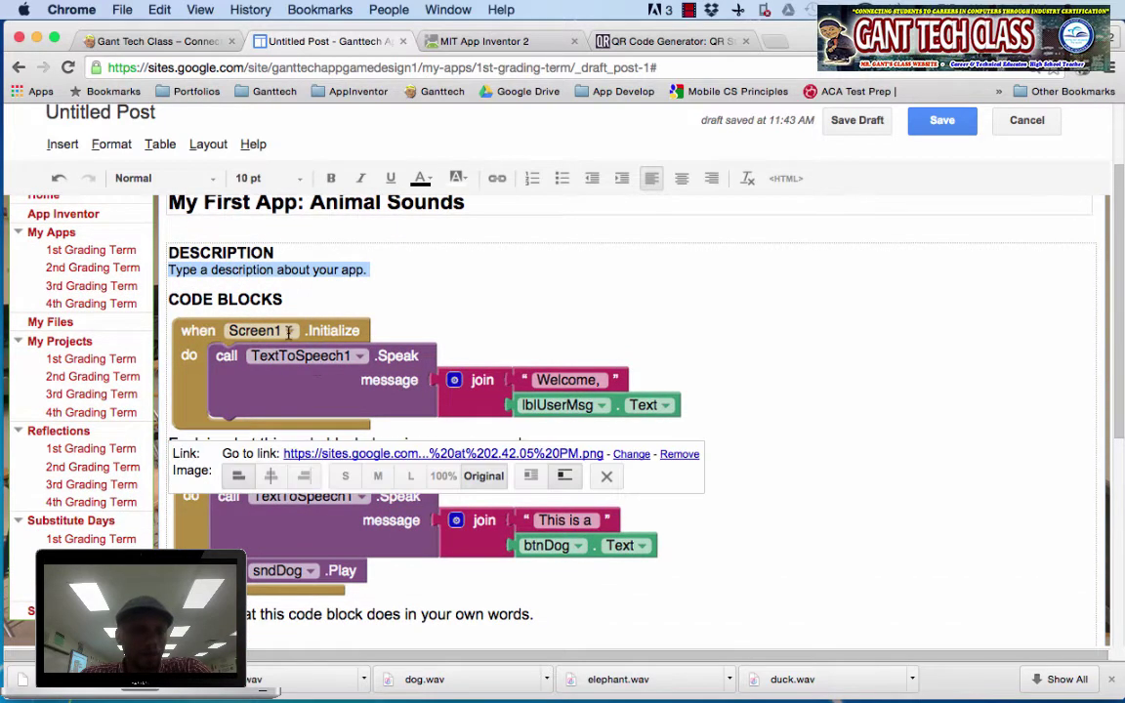
pyautogui.click(635, 450)
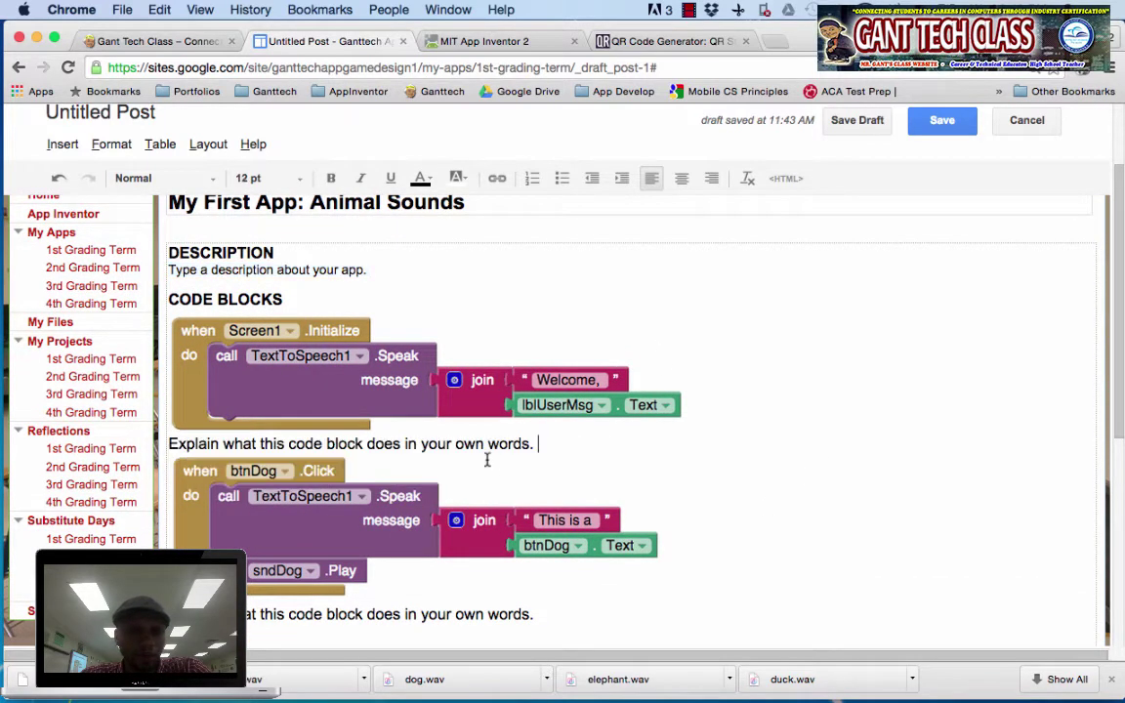
pyautogui.moveTo(535, 443); pyautogui.dragTo(159, 447)
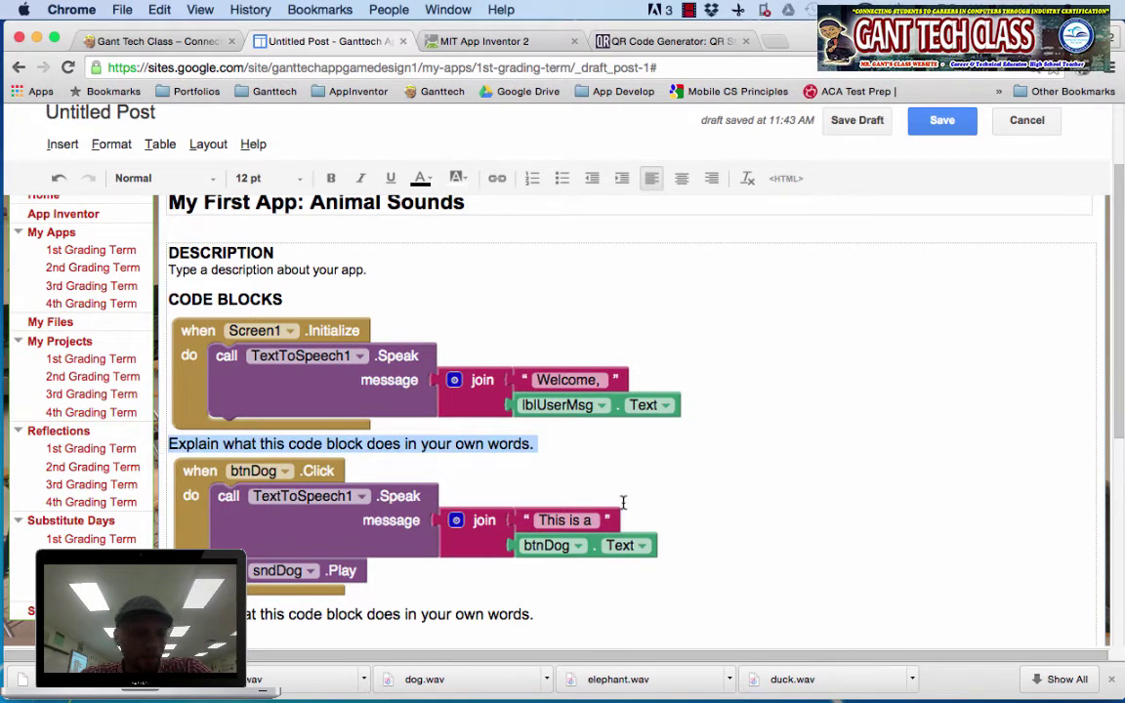
pyautogui.scroll(-3, 623, 502)
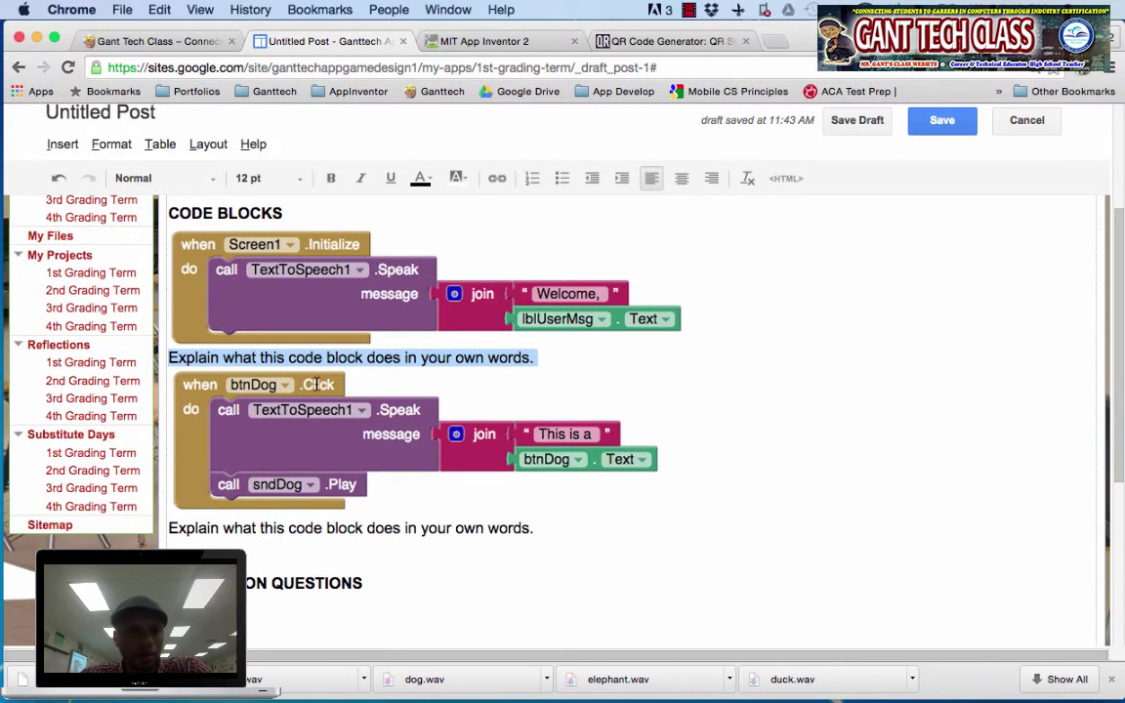
pyautogui.moveTo(539, 529); pyautogui.dragTo(170, 526)
pyautogui.scroll(-5, 488, 553)
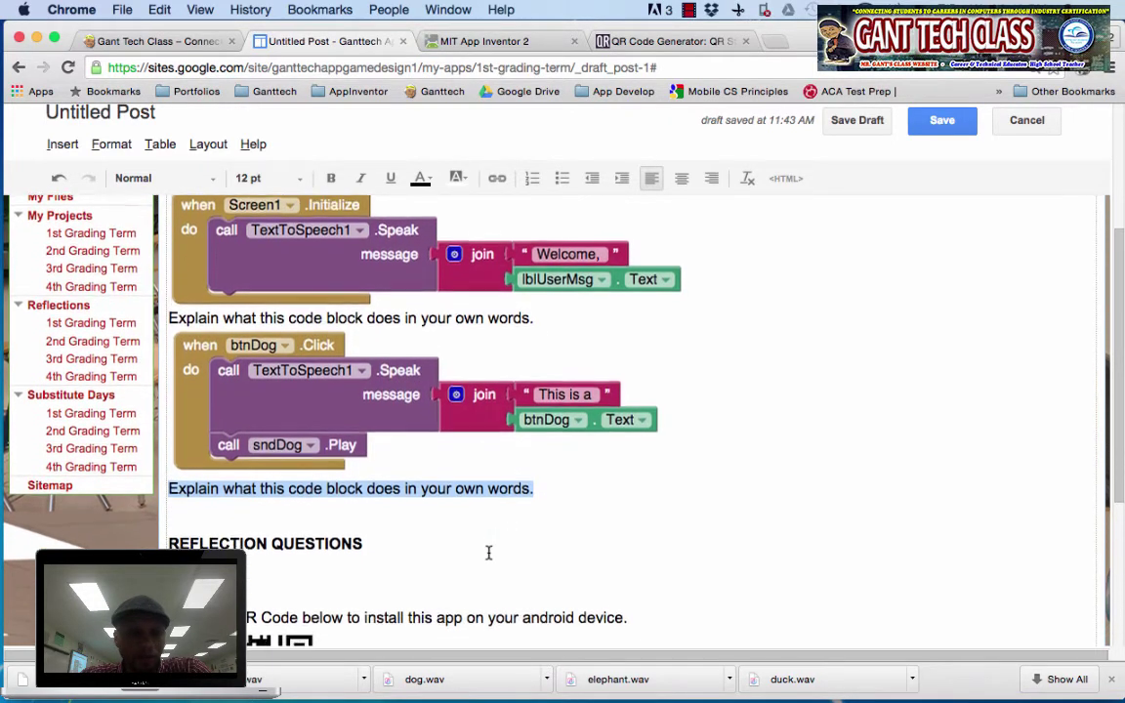
# Switch to the Gant Tech Class website and open the lesson topic "SEP1-8th: My First App (Animal Sounds)"
pyautogui.click(273, 457)
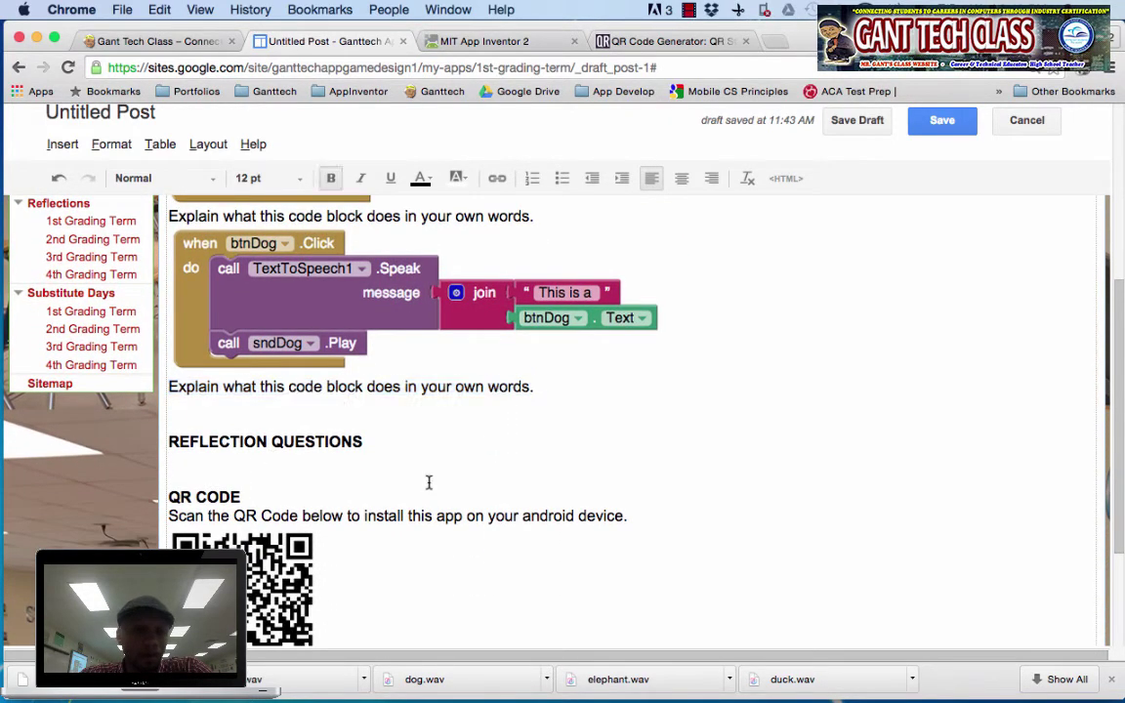
pyautogui.click(166, 42)
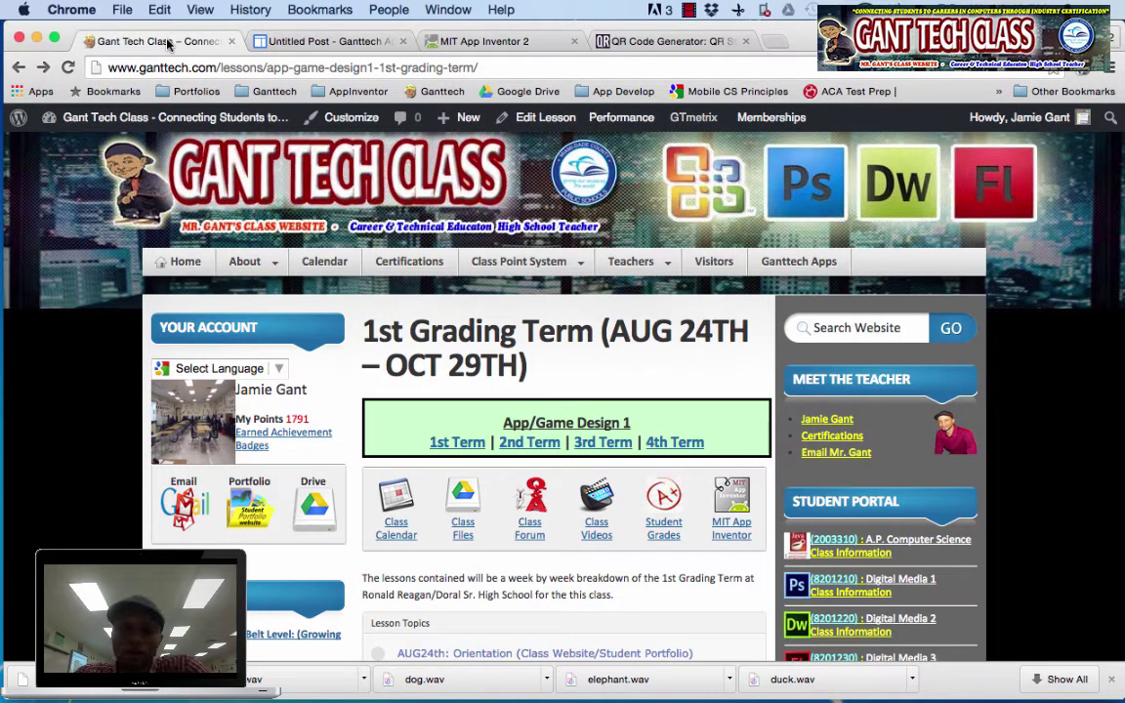
pyautogui.scroll(-4, 799, 504)
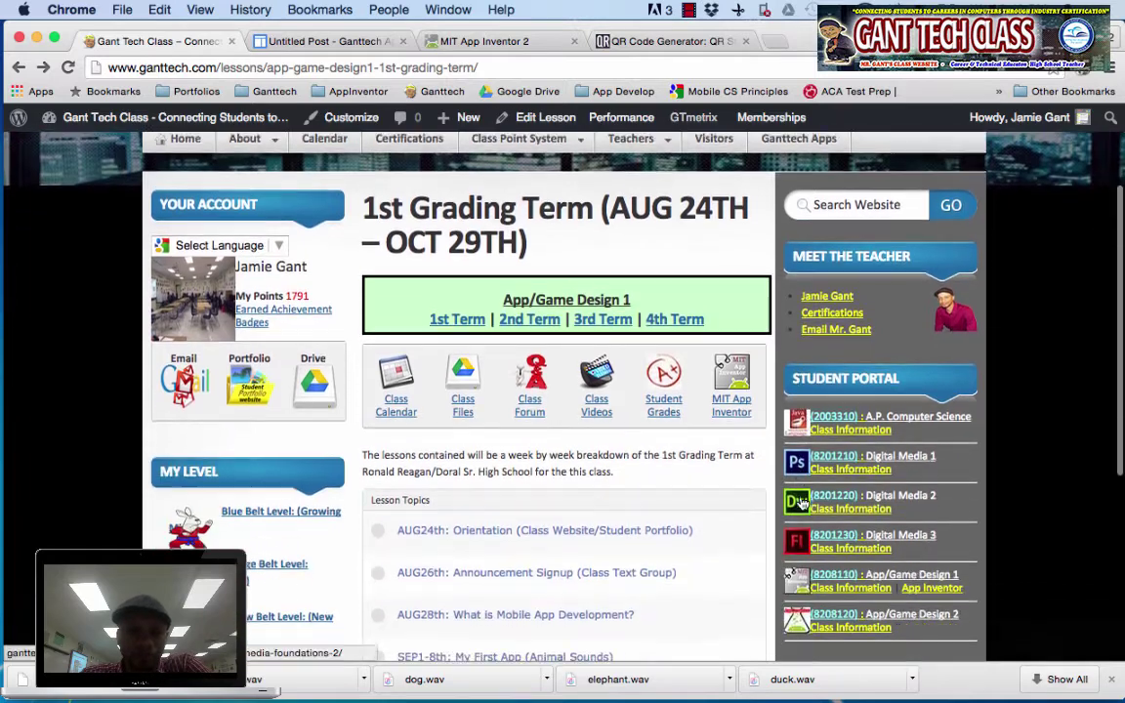
pyautogui.scroll(-3, 799, 504)
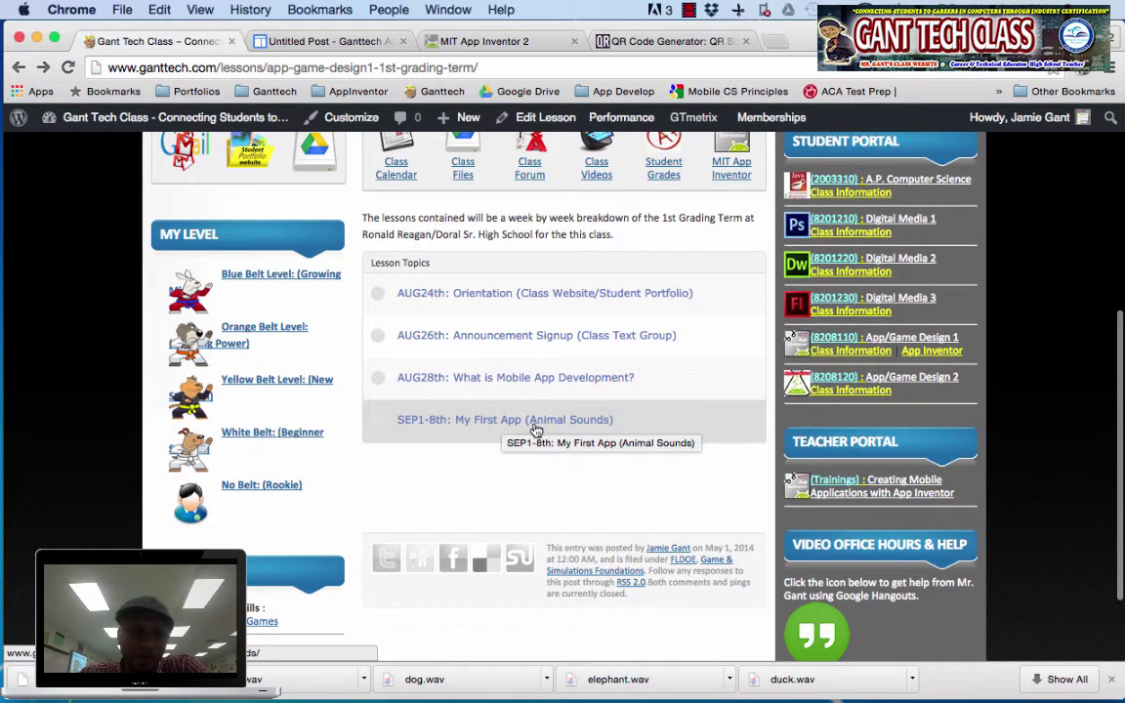
pyautogui.click(583, 423)
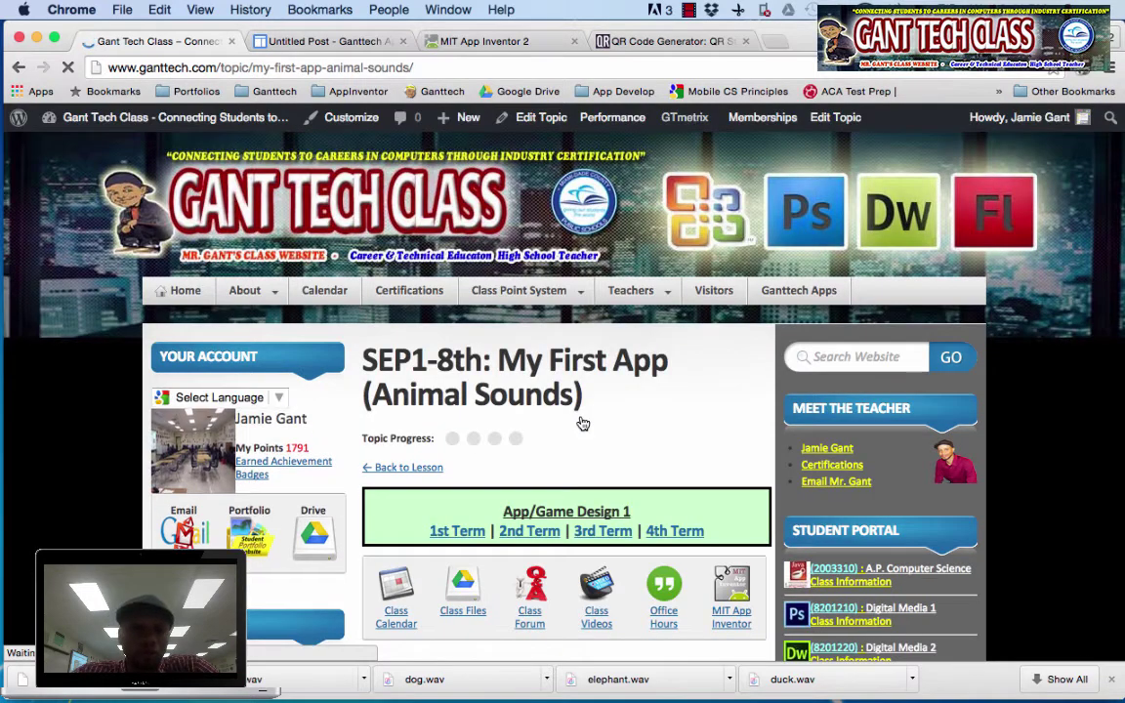
# Copy the two numbered reflection questions from the lesson's "Turning in On Your Portfolio" instructions
pyautogui.scroll(-5, 583, 423)
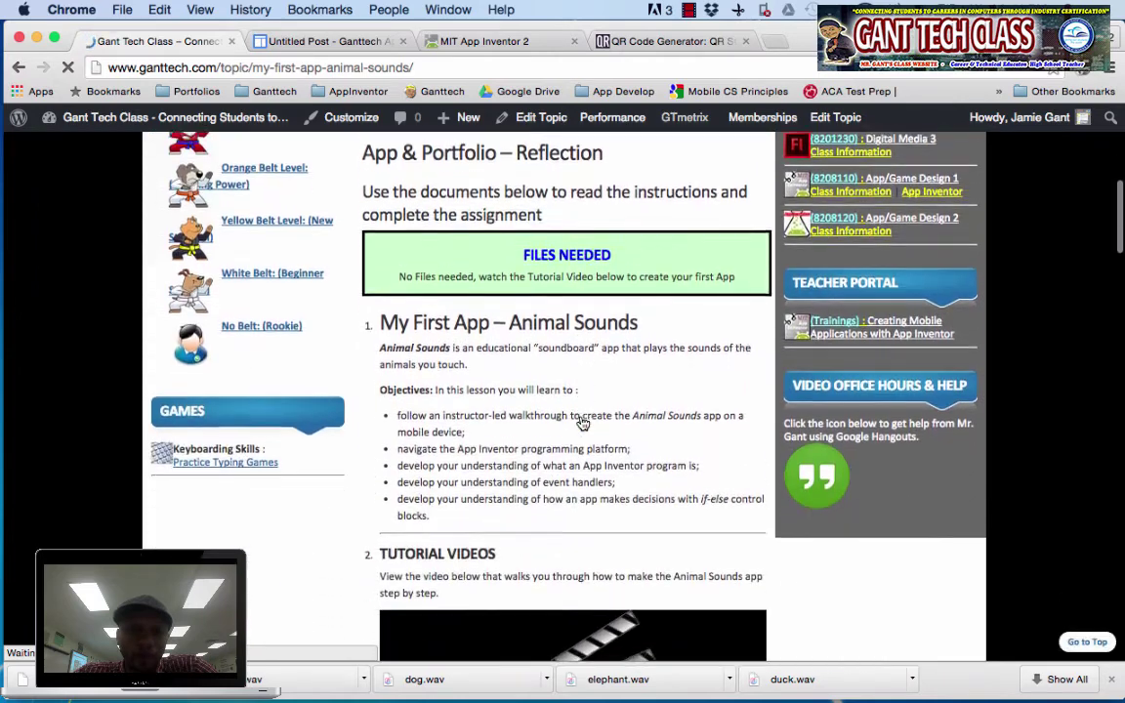
pyautogui.scroll(-7, 583, 423)
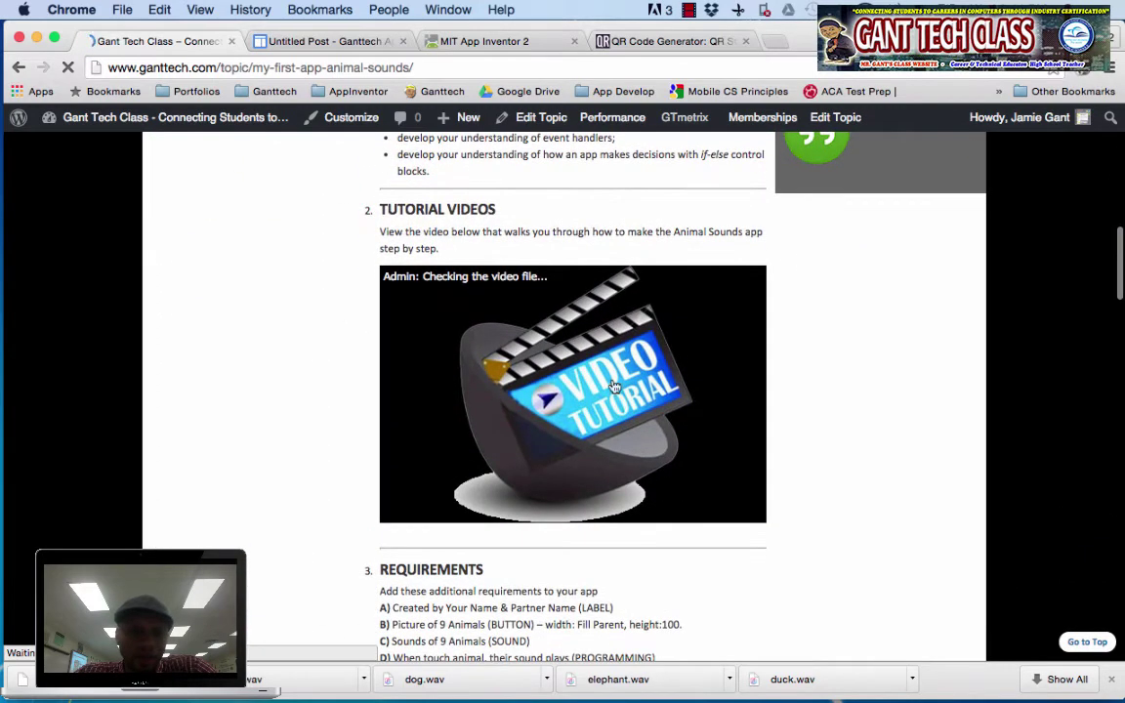
pyautogui.scroll(-2, 819, 543)
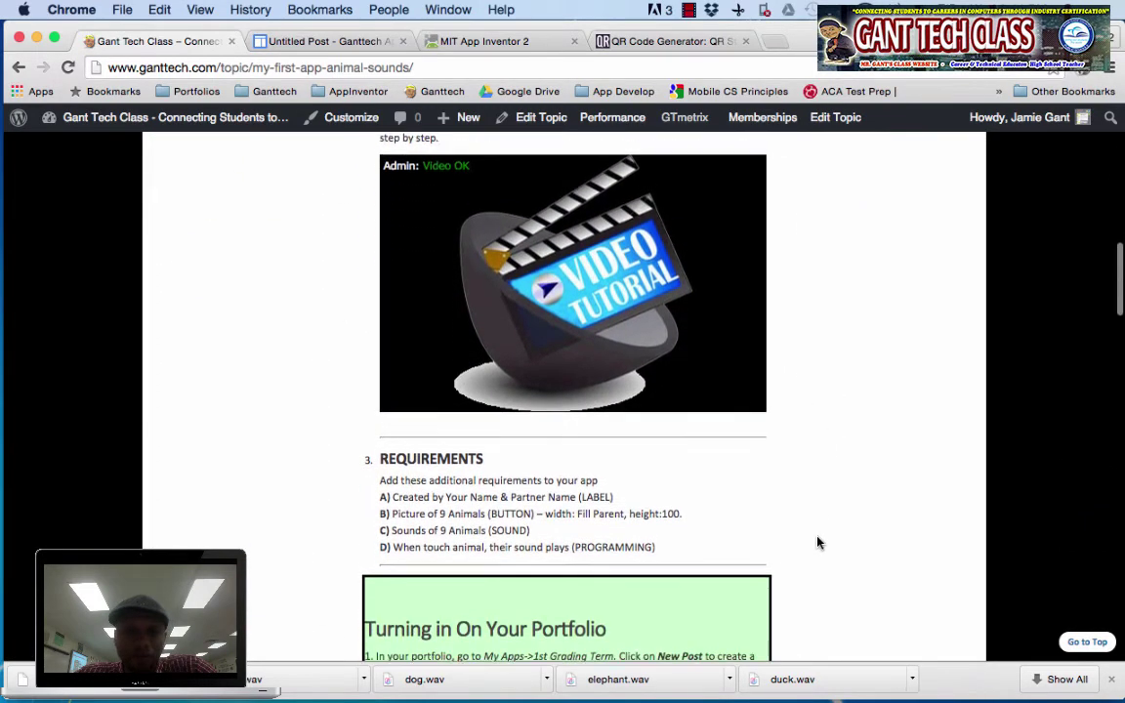
pyautogui.scroll(-4, 818, 543)
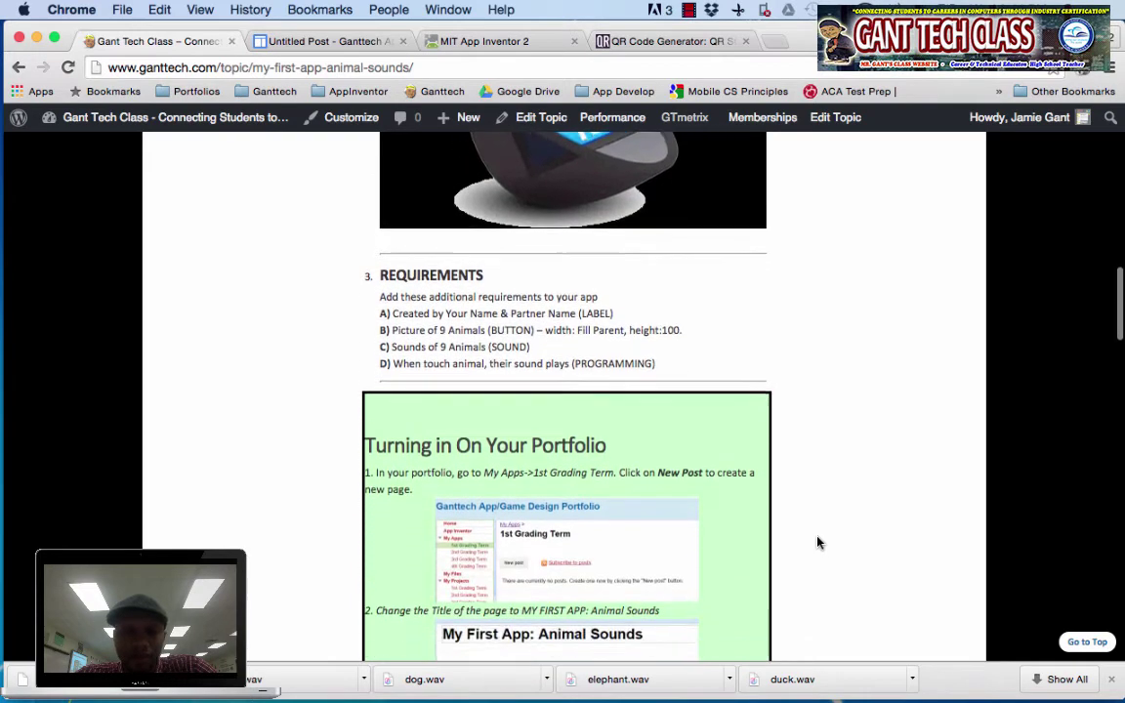
pyautogui.scroll(-5, 819, 543)
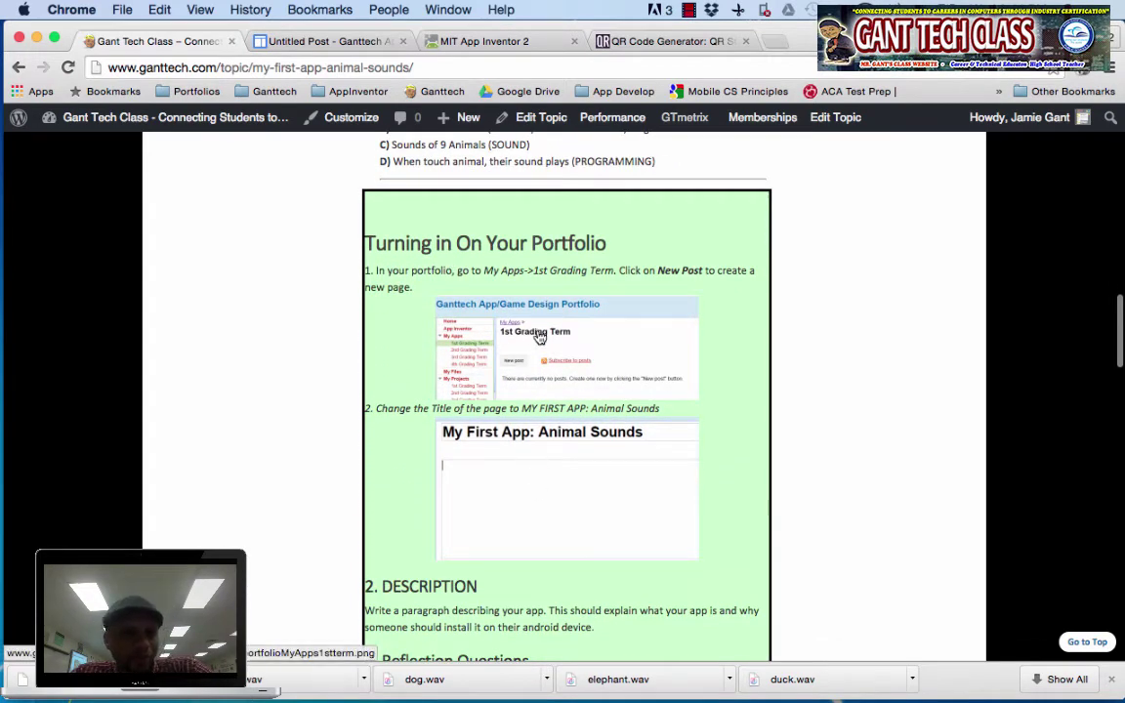
pyautogui.scroll(-2, 563, 460)
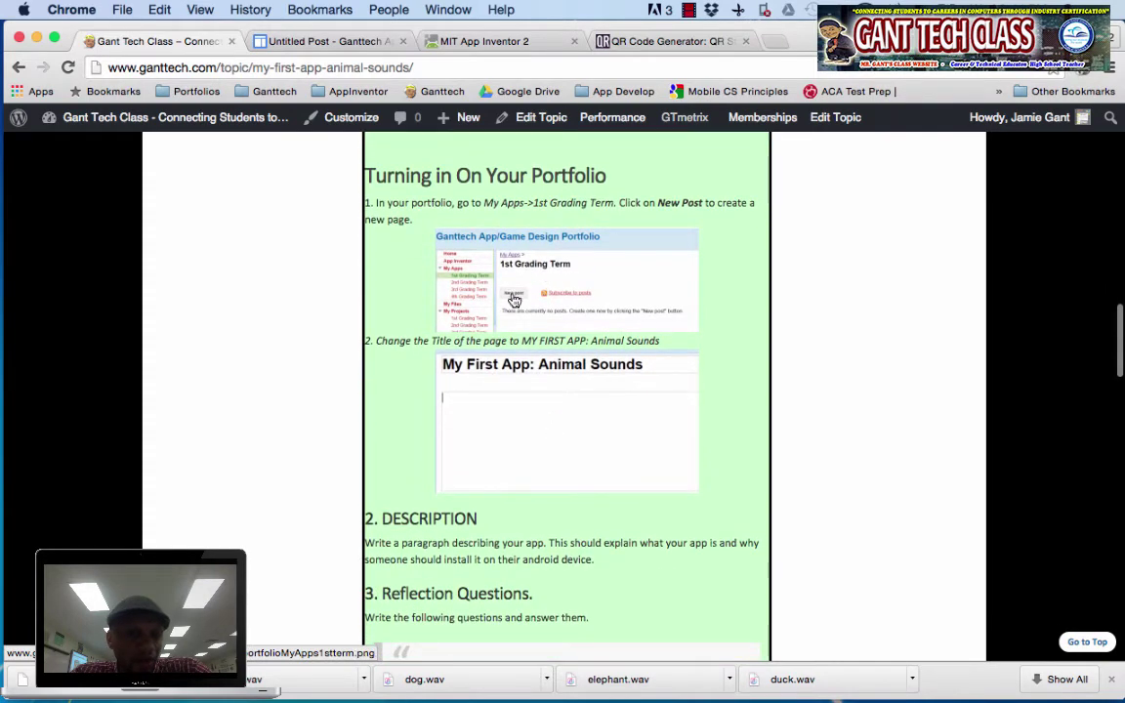
pyautogui.scroll(-2, 576, 535)
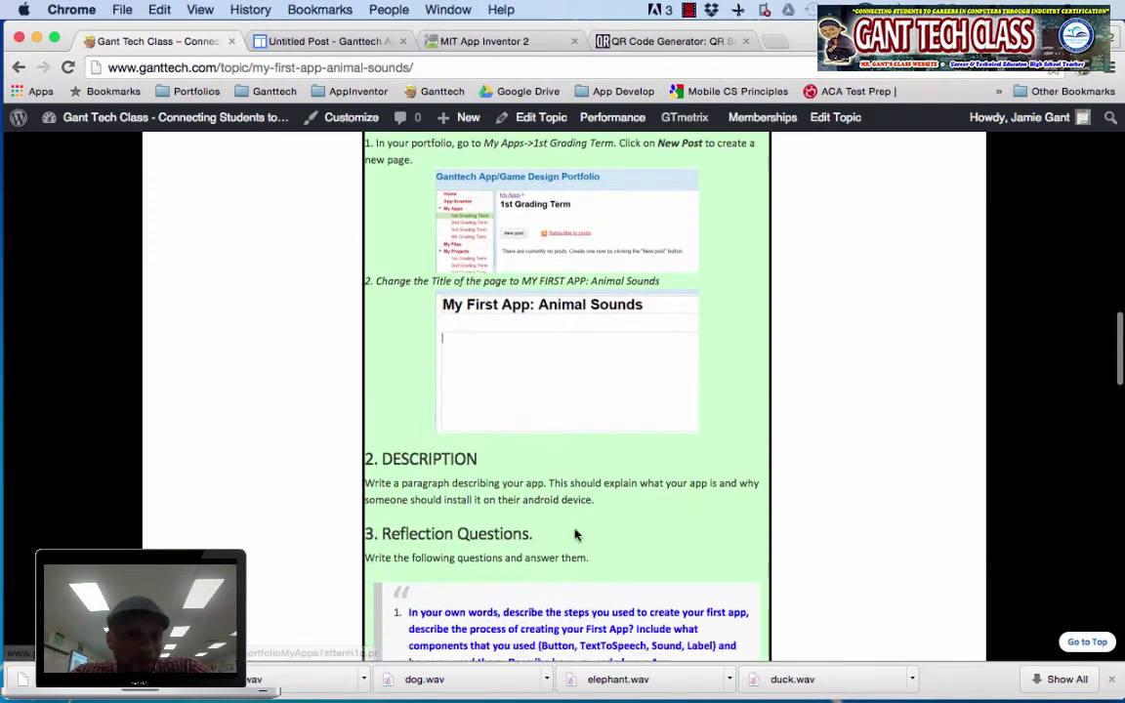
pyautogui.scroll(-5, 459, 352)
pyautogui.scroll(-2, 474, 395)
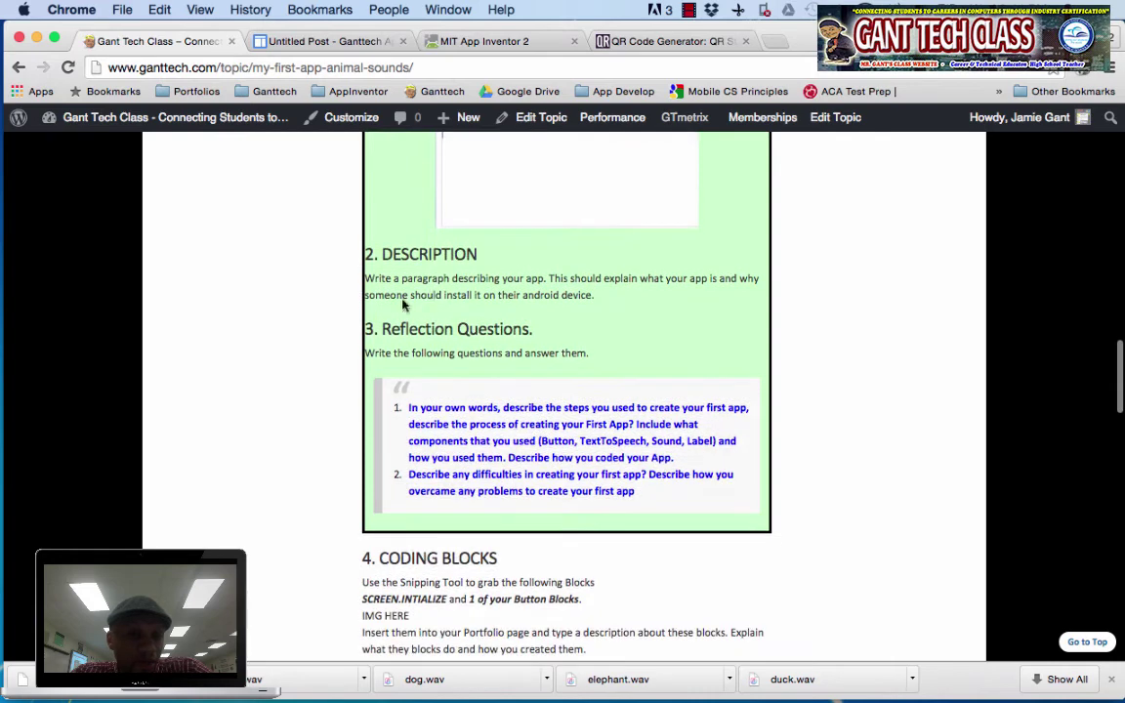
pyautogui.moveTo(637, 493); pyautogui.dragTo(407, 408)
pyautogui.press('super+c')
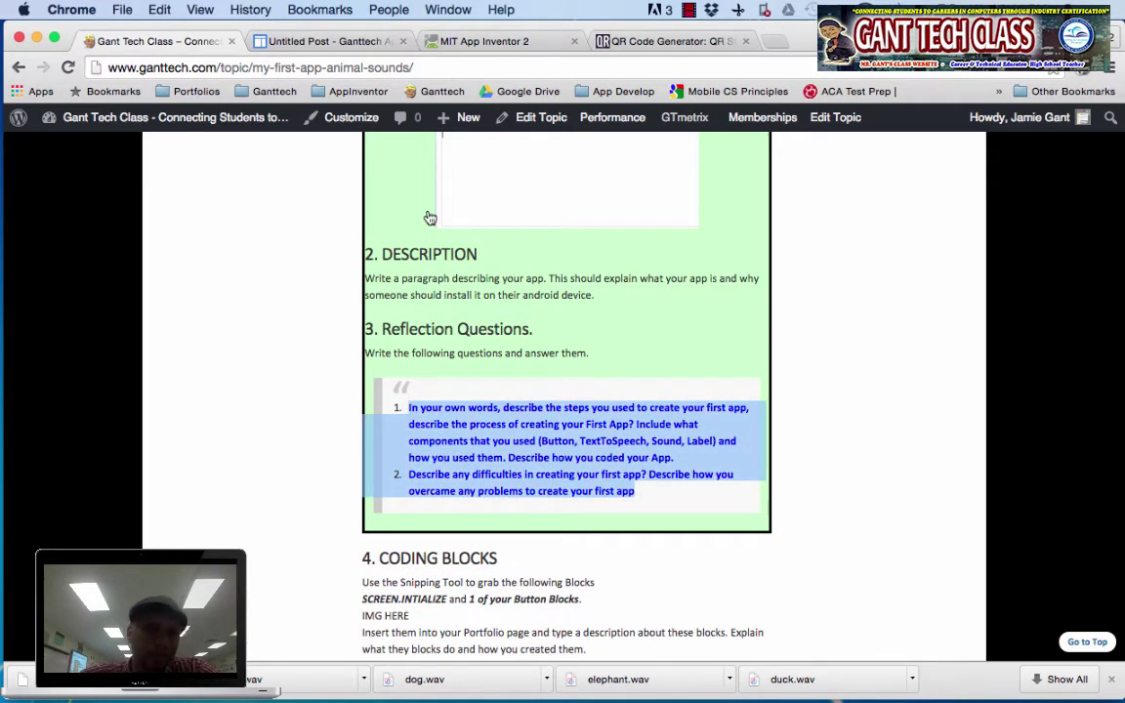
# Paste the copied questions beneath the REFLECTION QUESTIONS heading in the draft portfolio post and add an empty line after question 1
pyautogui.click(347, 43)
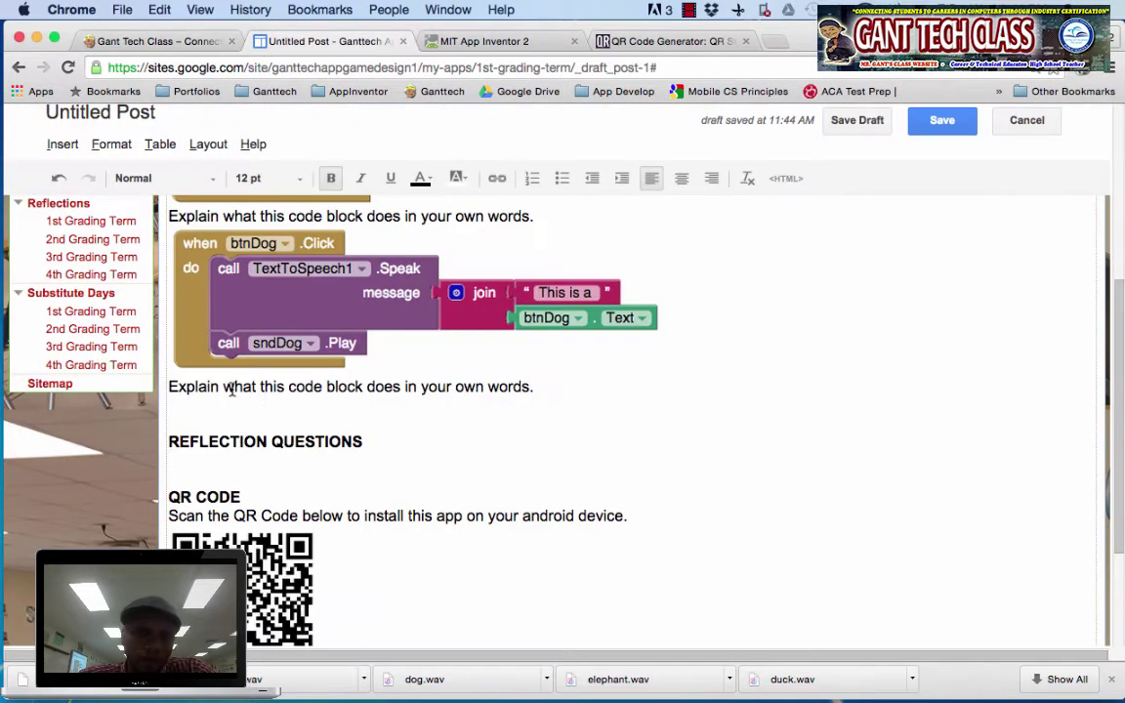
pyautogui.click(198, 462)
pyautogui.press('super+v')
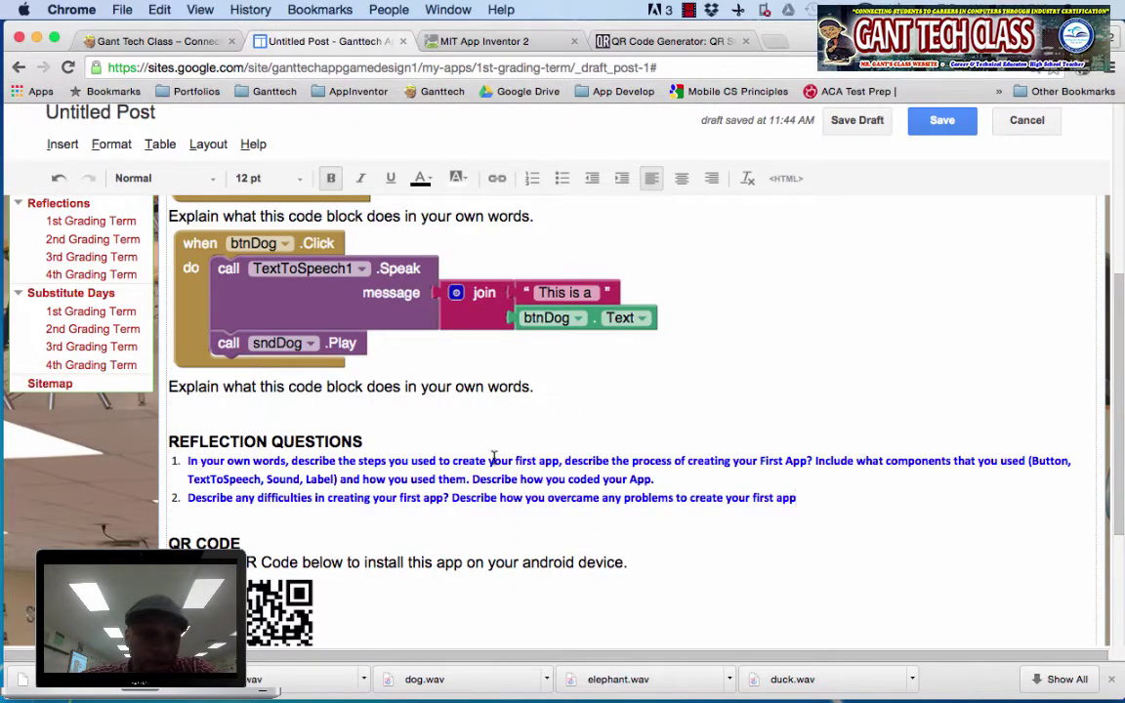
pyautogui.click(731, 478)
pyautogui.hotkey('shift', 'Return')
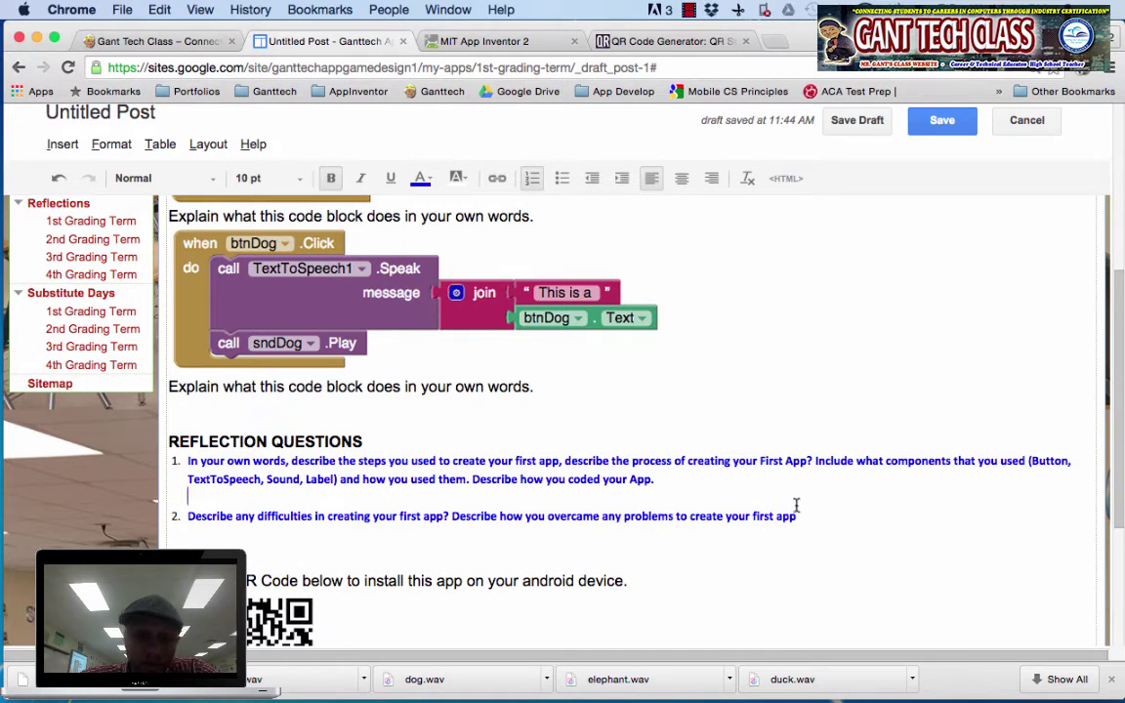
# Color both reflection questions black and delete "describe the steps you used to create your first app," from question 1
pyautogui.moveTo(802, 524); pyautogui.dragTo(187, 461)
pyautogui.click(420, 177)
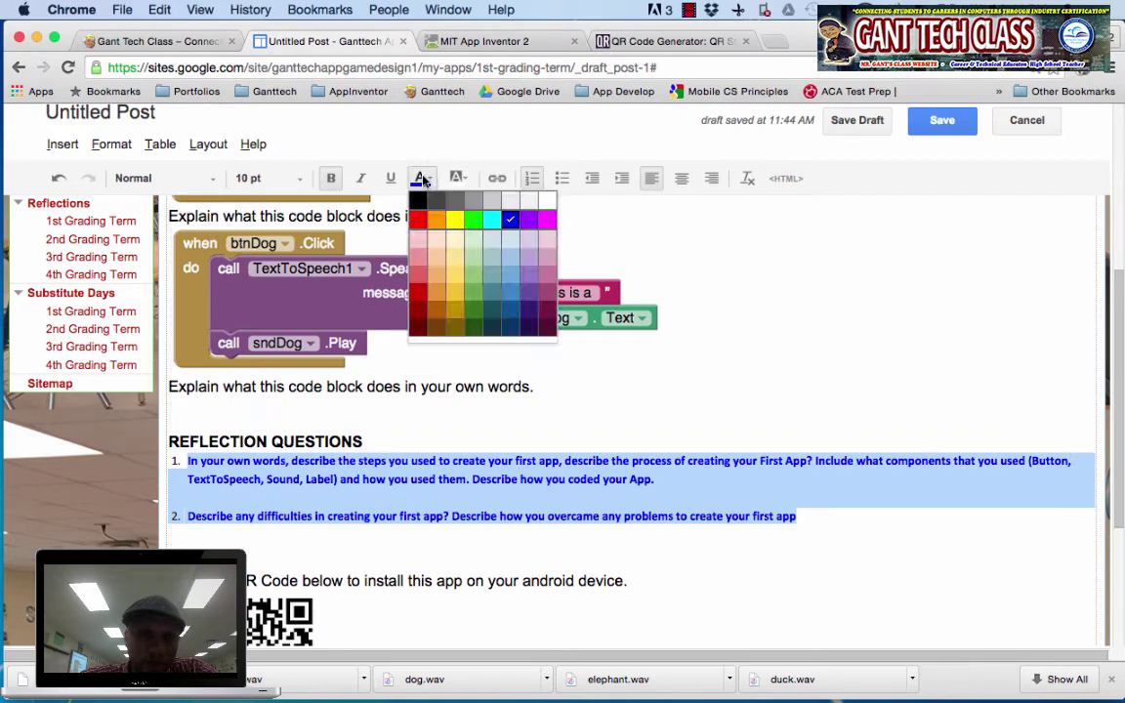
pyautogui.click(422, 188)
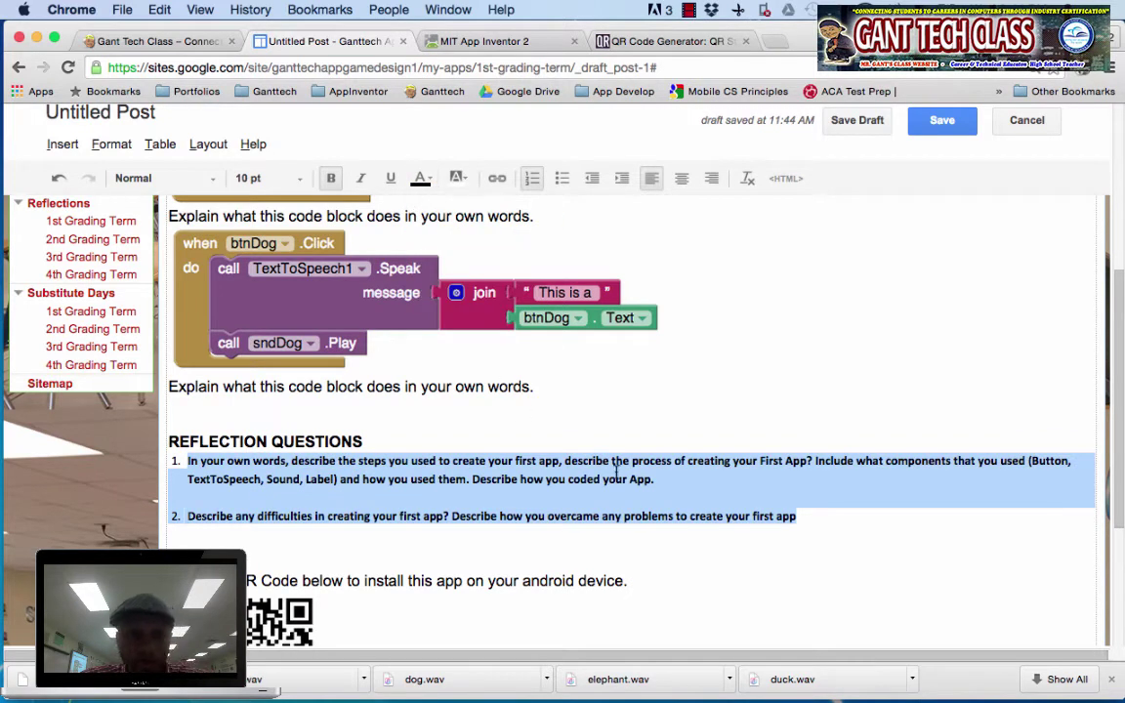
pyautogui.click(616, 473)
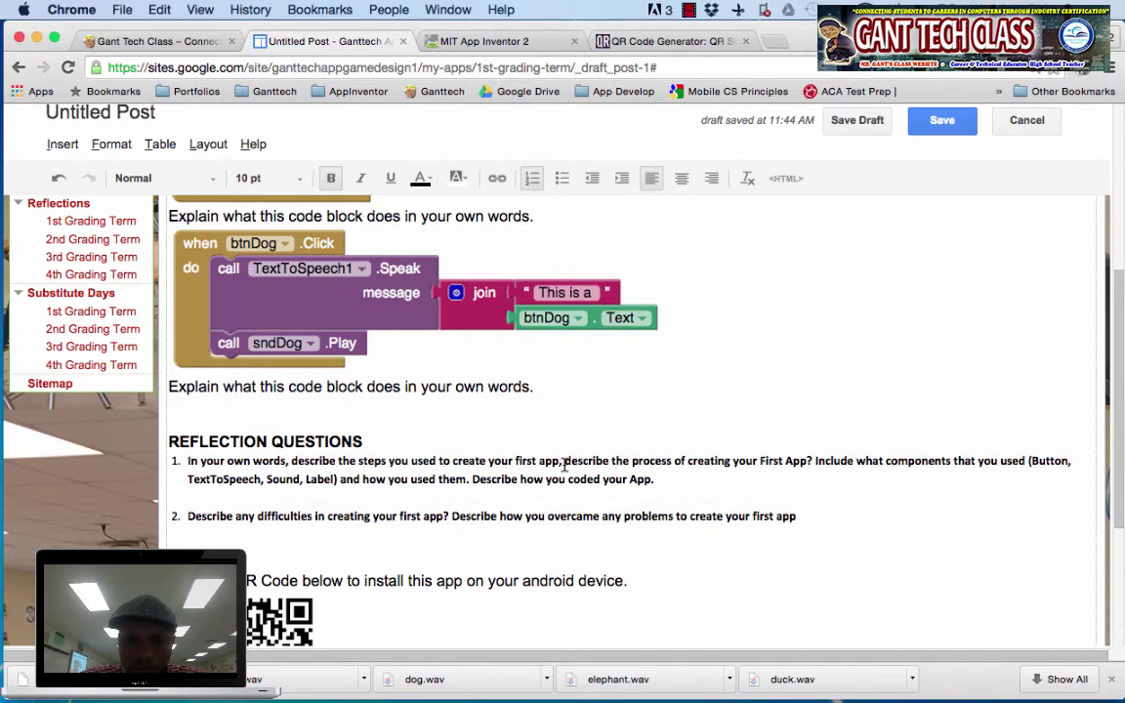
pyautogui.moveTo(564, 466); pyautogui.dragTo(290, 461)
pyautogui.press('BackSpace')
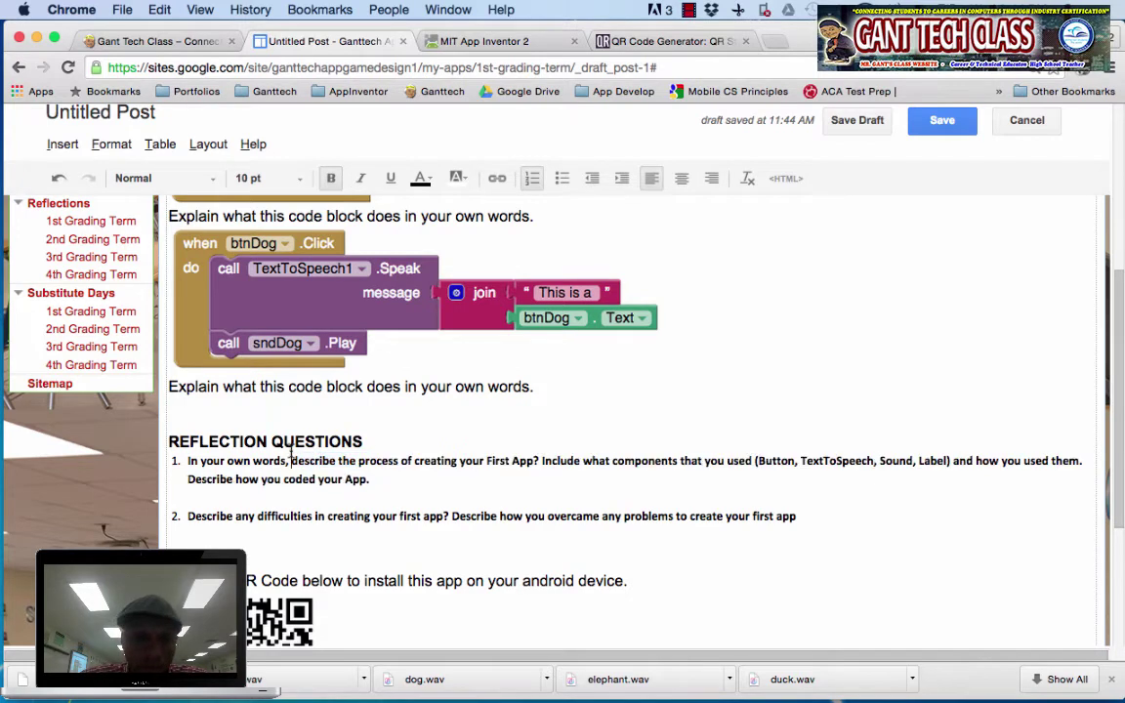
# Add the placeholder line "Your original Answer here" in regular weight directly beneath reflection question 1
pyautogui.scroll(-1, 581, 538)
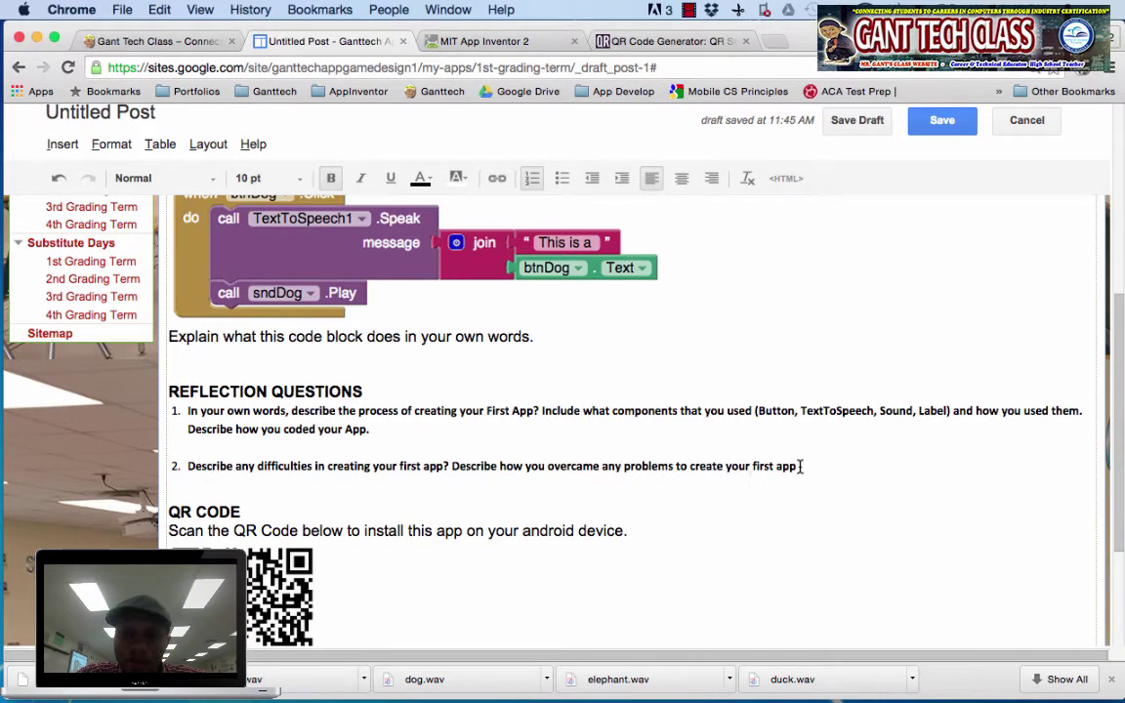
pyautogui.click(412, 437)
pyautogui.press('Return')
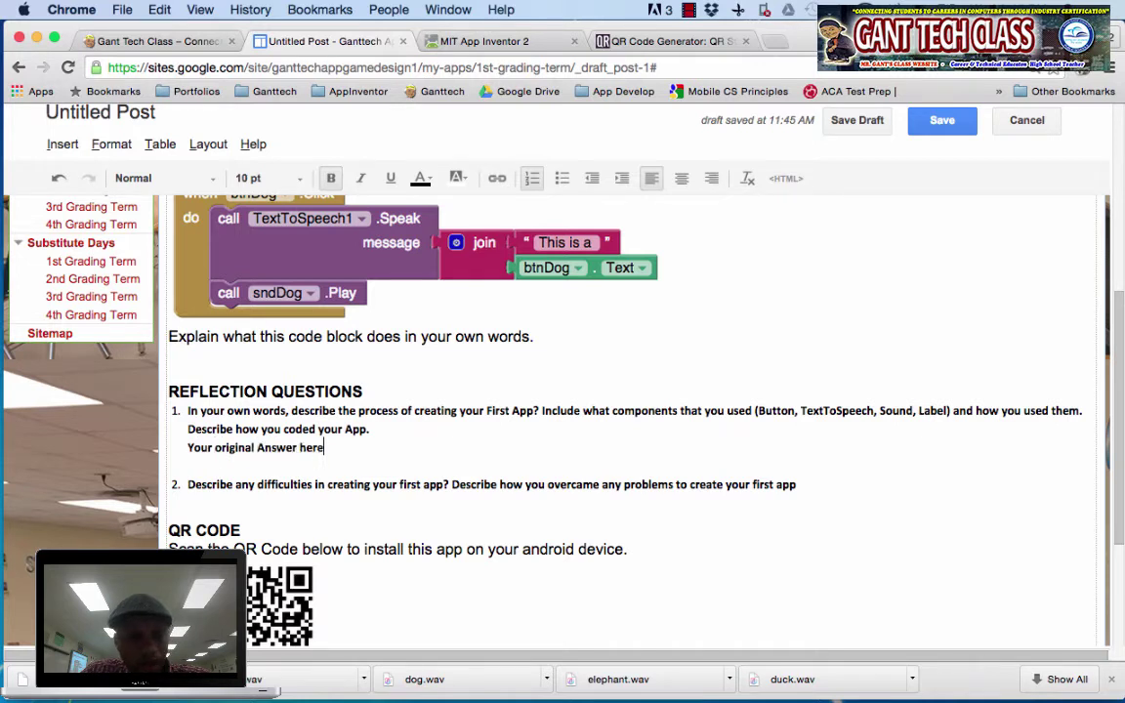
pyautogui.moveTo(335, 452); pyautogui.dragTo(162, 450)
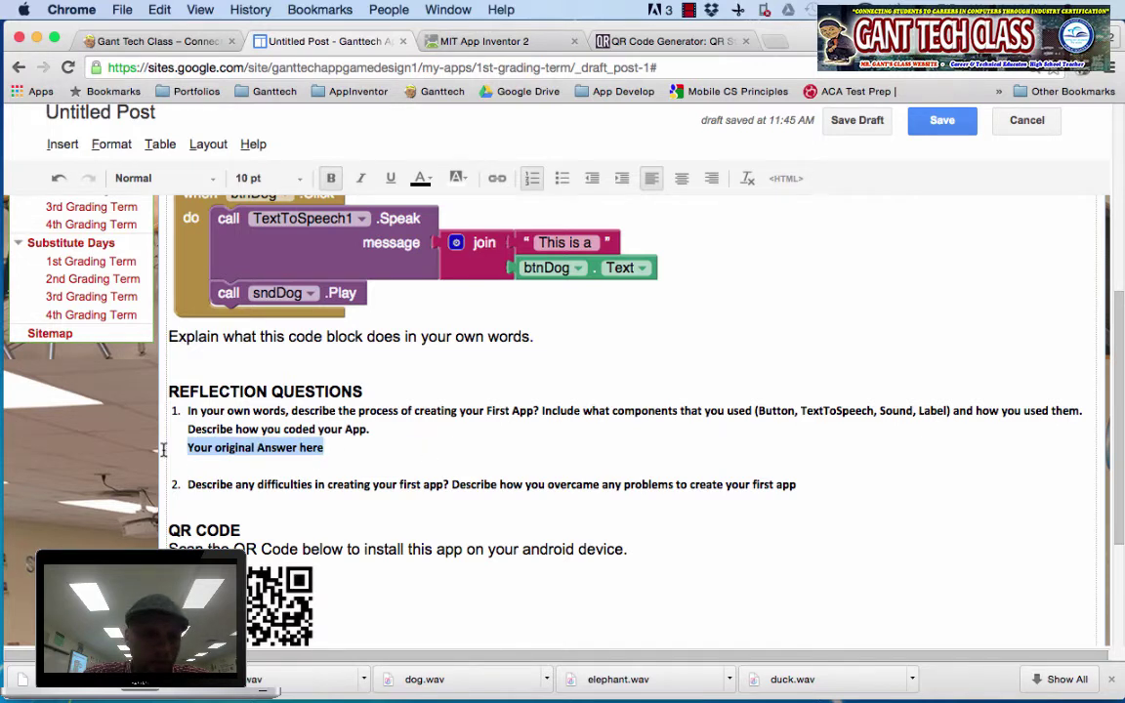
pyautogui.click(331, 178)
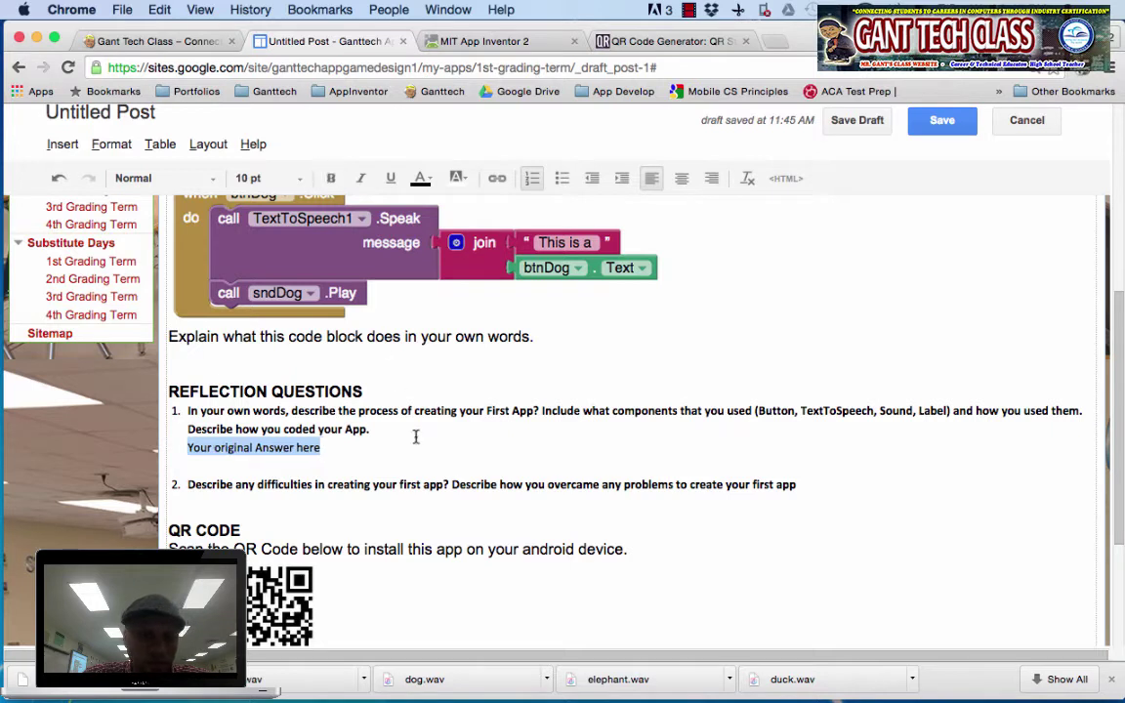
# Add the same regular-weight placeholder "Your original Answer here" on a new line beneath reflection question 2
pyautogui.click(814, 488)
pyautogui.press('Return')
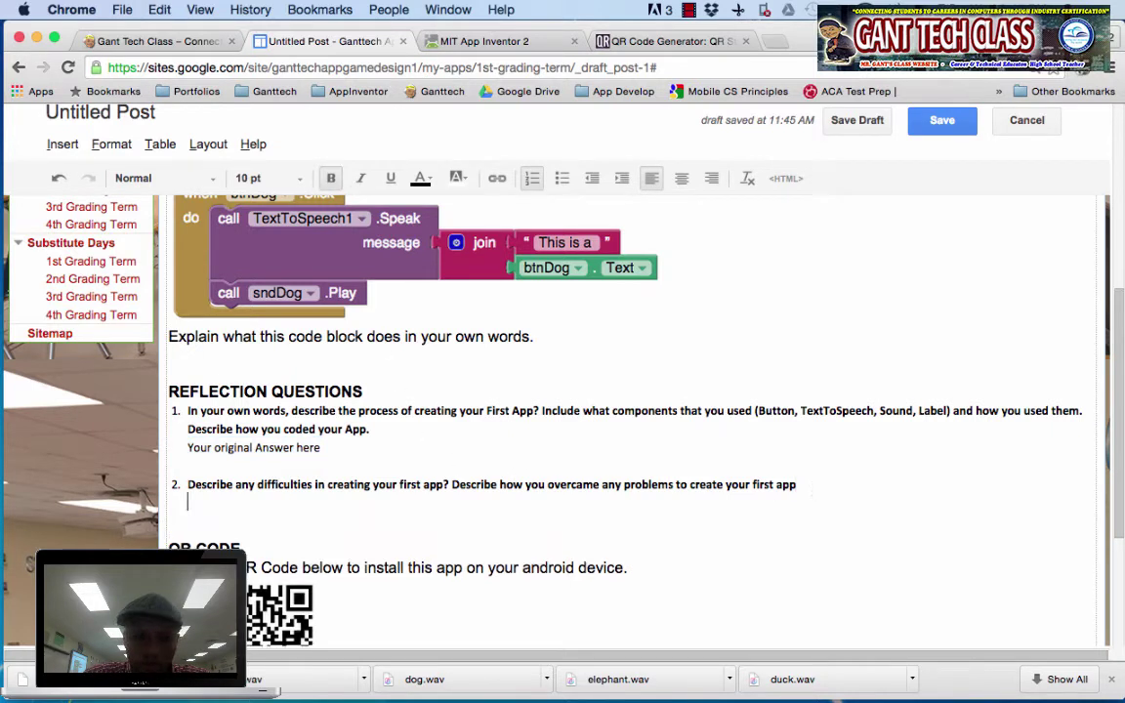
pyautogui.hotkey('ctrl', 'v')
# Review the whole draft post, from the title and description through the code blocks and reflection answers to the QR code
pyautogui.scroll(10, 547, 512)
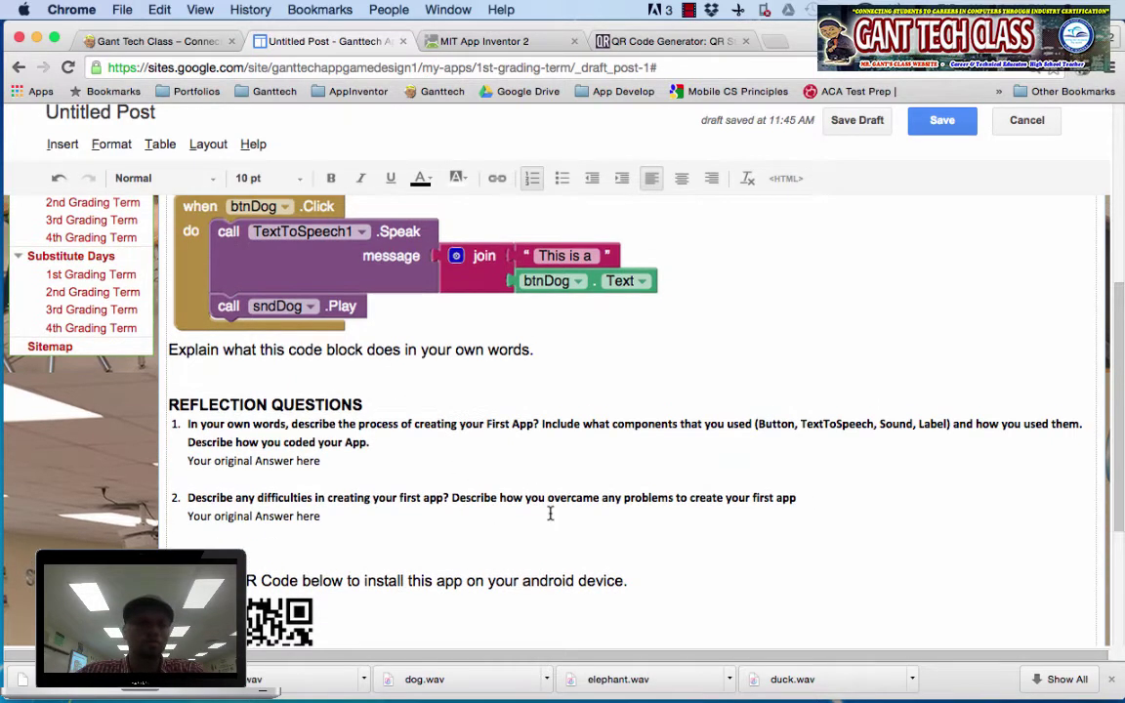
pyautogui.scroll(1, 550, 515)
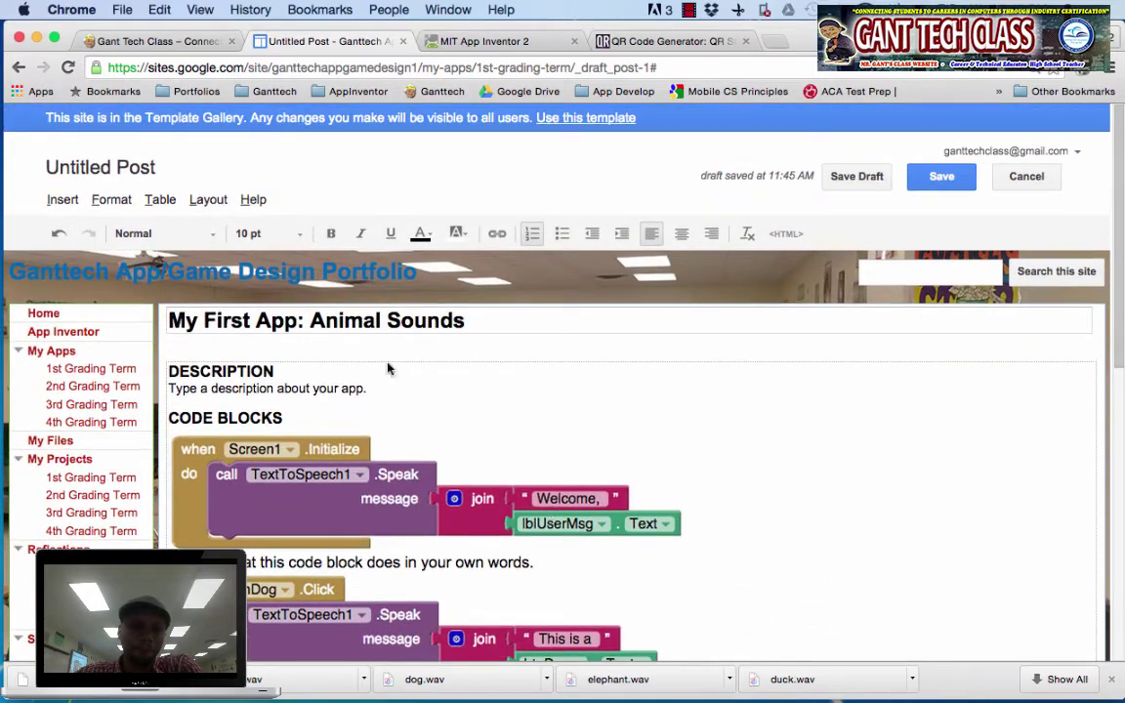
pyautogui.click(268, 372)
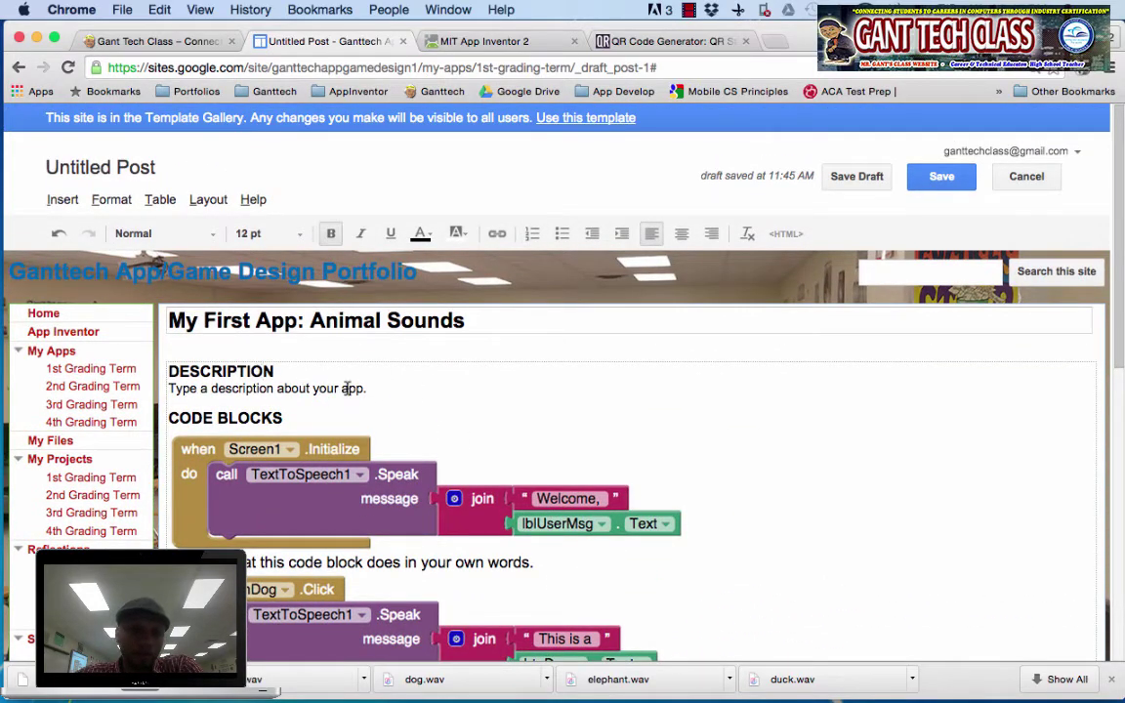
pyautogui.scroll(-3, 355, 495)
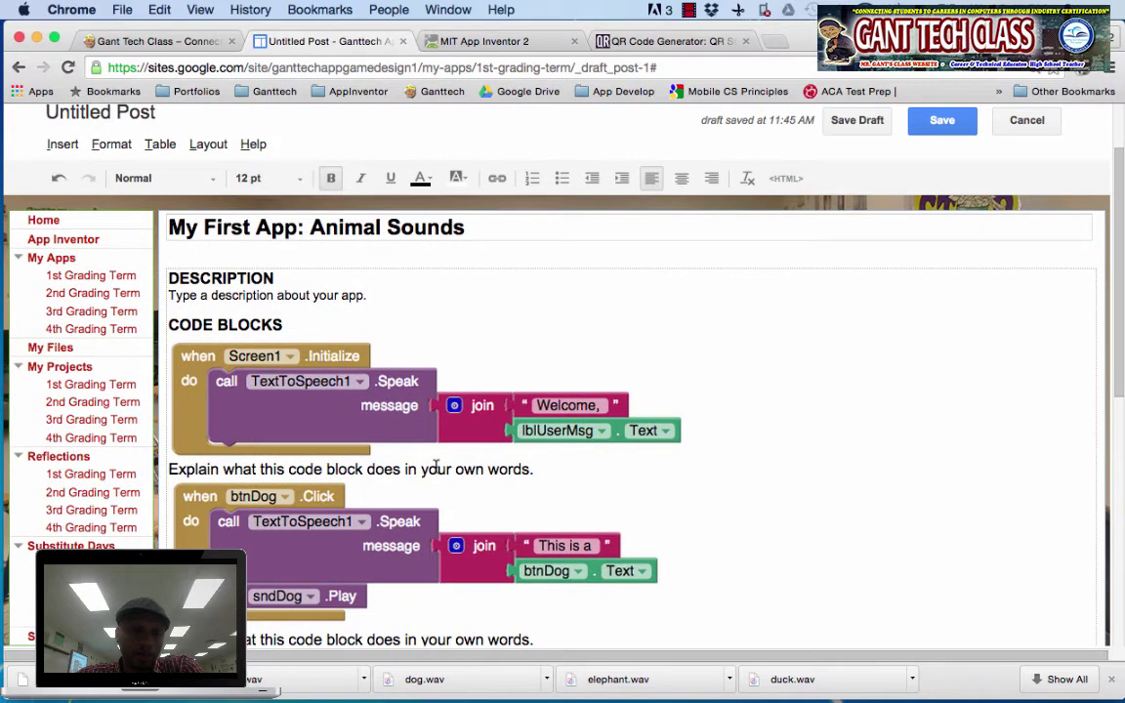
pyautogui.scroll(-5, 390, 525)
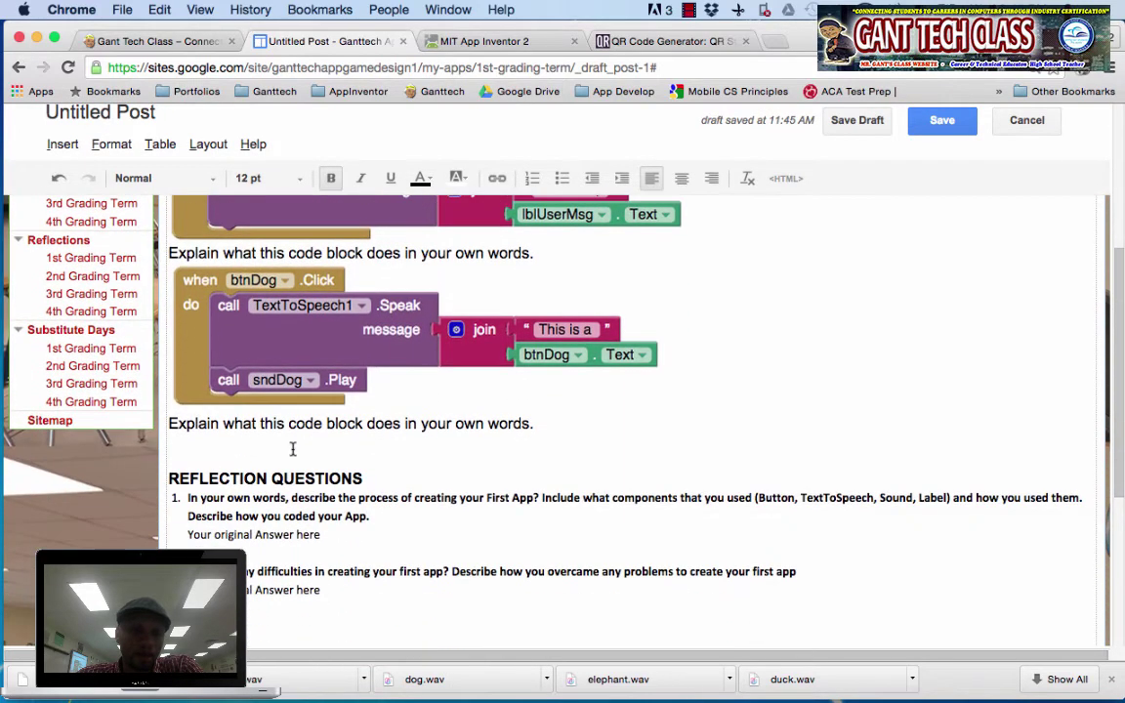
pyautogui.scroll(-2, 284, 476)
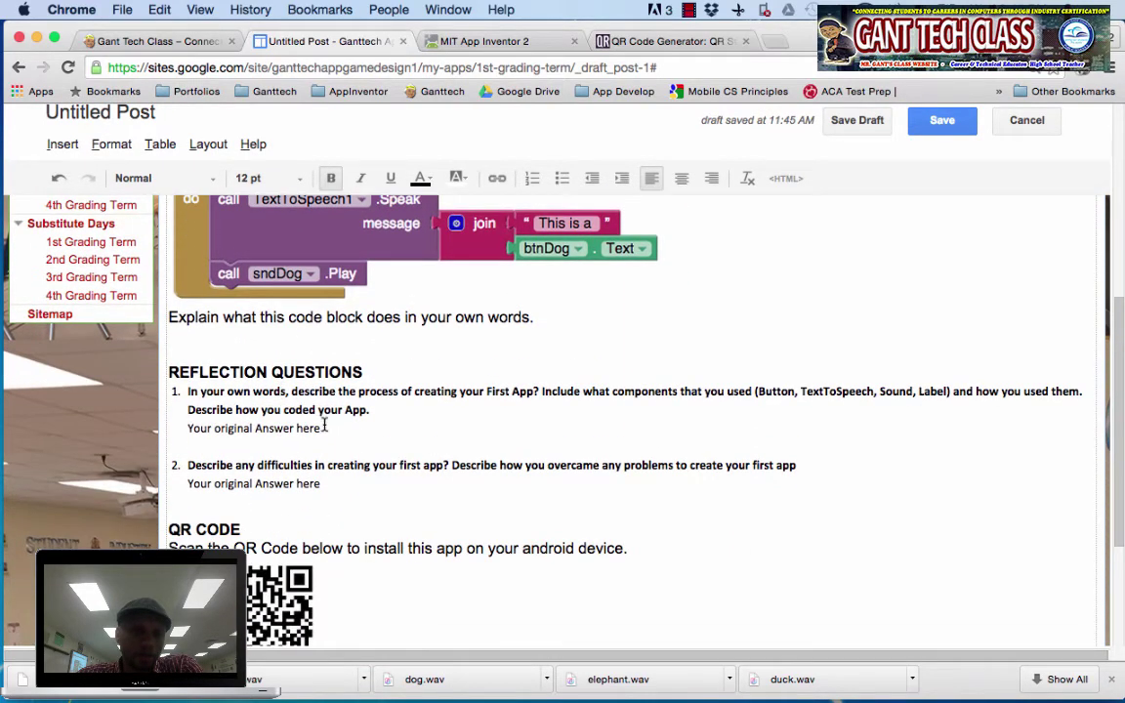
pyautogui.moveTo(325, 427); pyautogui.dragTo(188, 428)
pyautogui.scroll(-3, 394, 485)
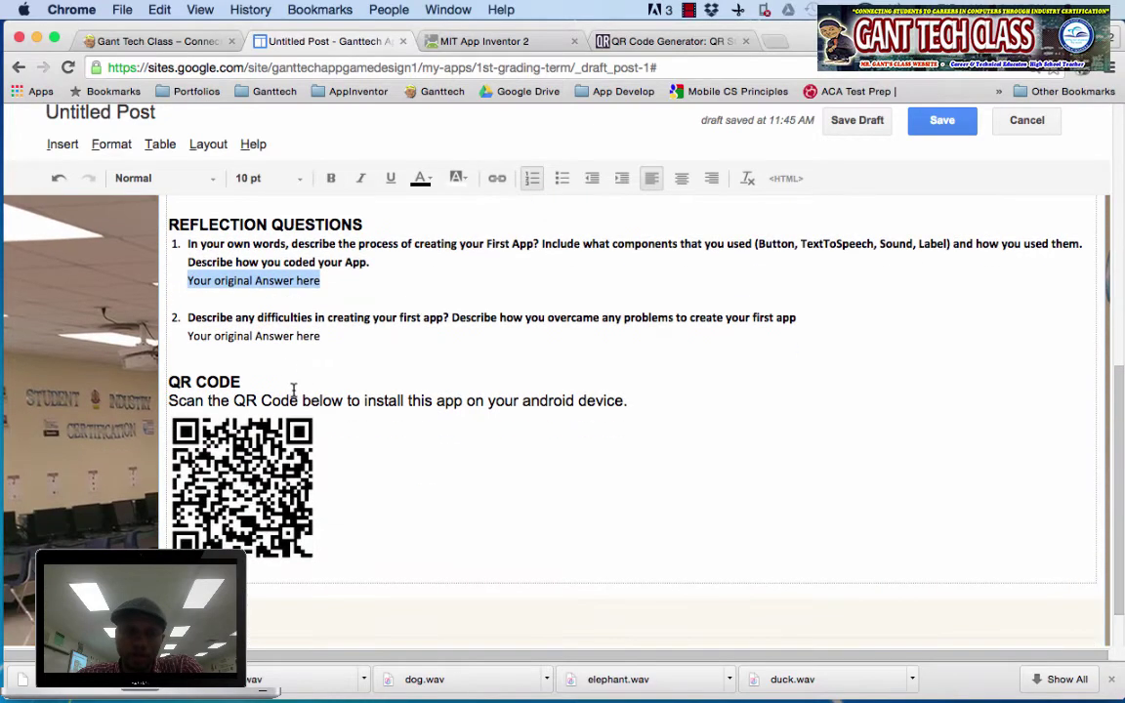
pyautogui.click(299, 401)
pyautogui.scroll(10, 371, 432)
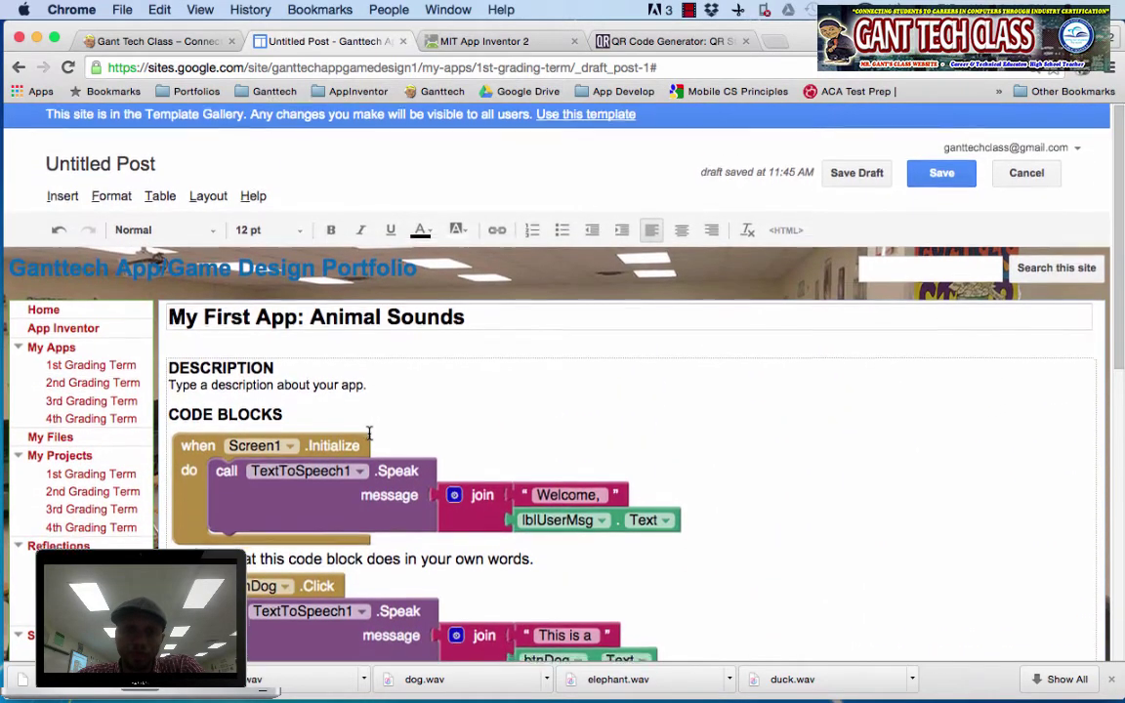
pyautogui.scroll(-10, 369, 433)
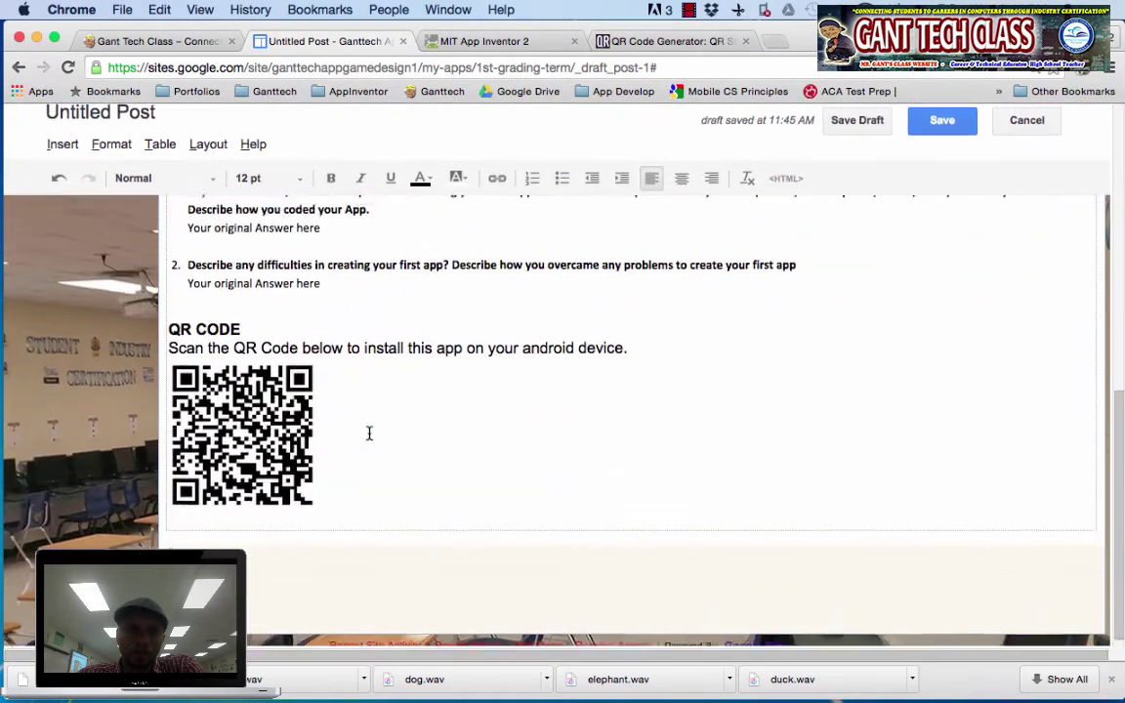
# Switch to MIT App Inventor and capture a screenshot of the full AnimalSounds1 phone preview in the Designer view
pyautogui.scroll(15, 370, 433)
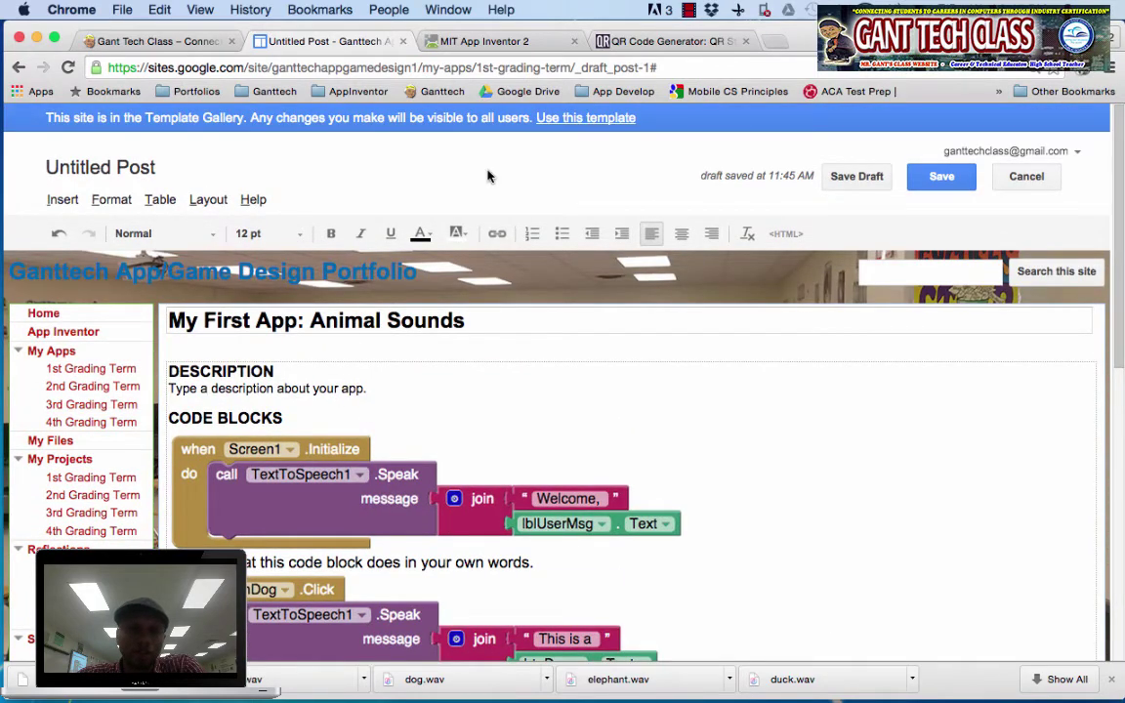
pyautogui.click(479, 44)
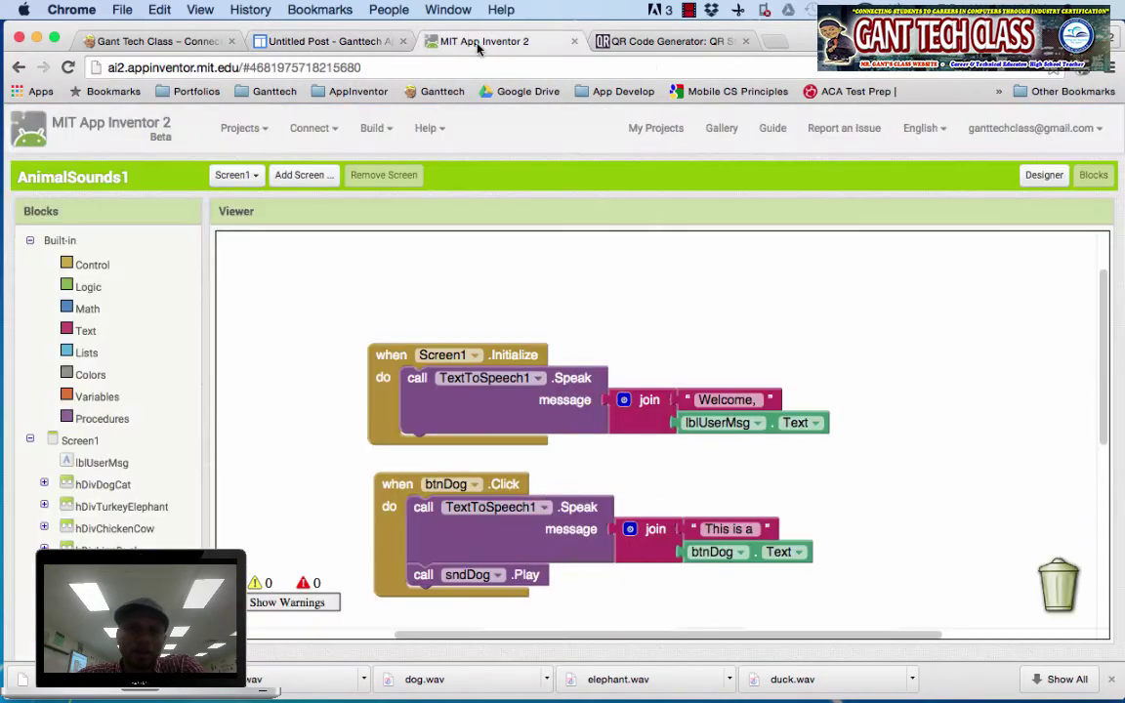
pyautogui.click(1042, 175)
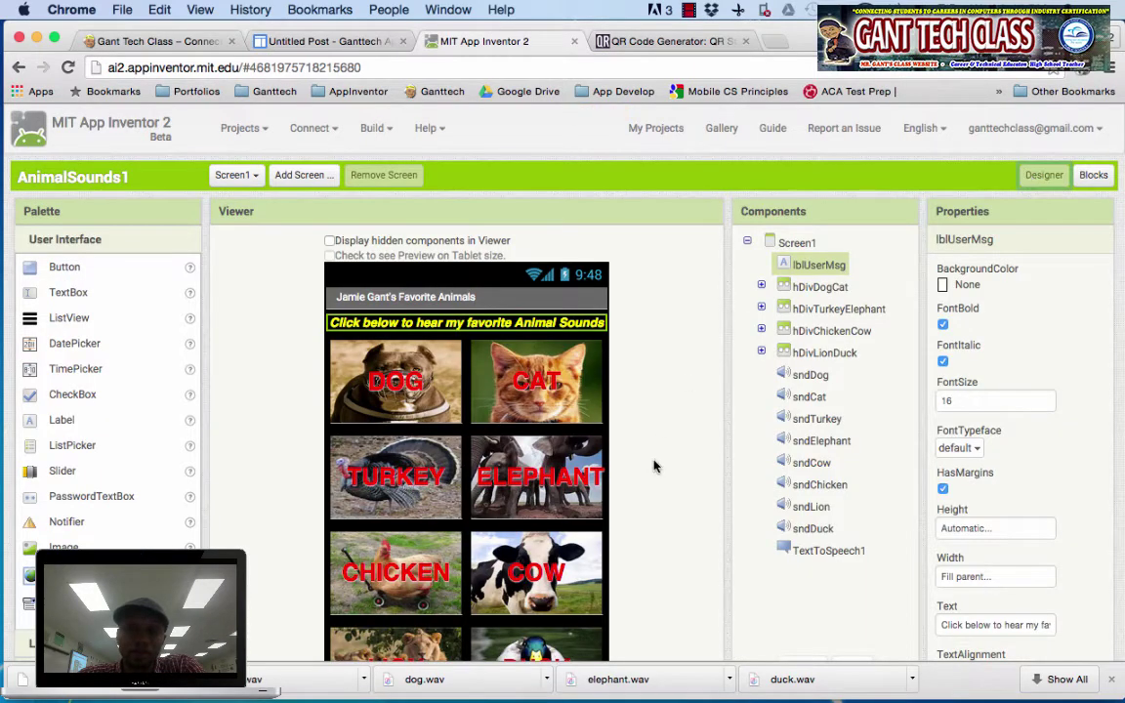
pyautogui.scroll(-2, 588, 413)
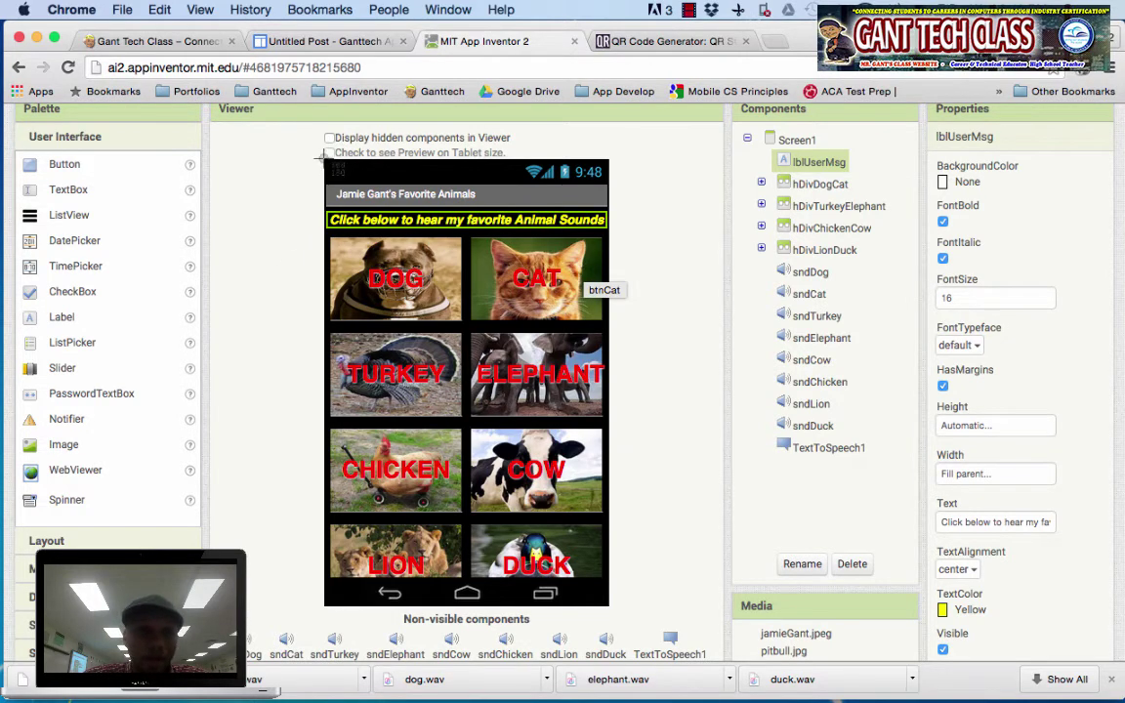
pyautogui.moveTo(324, 157); pyautogui.dragTo(608, 604)
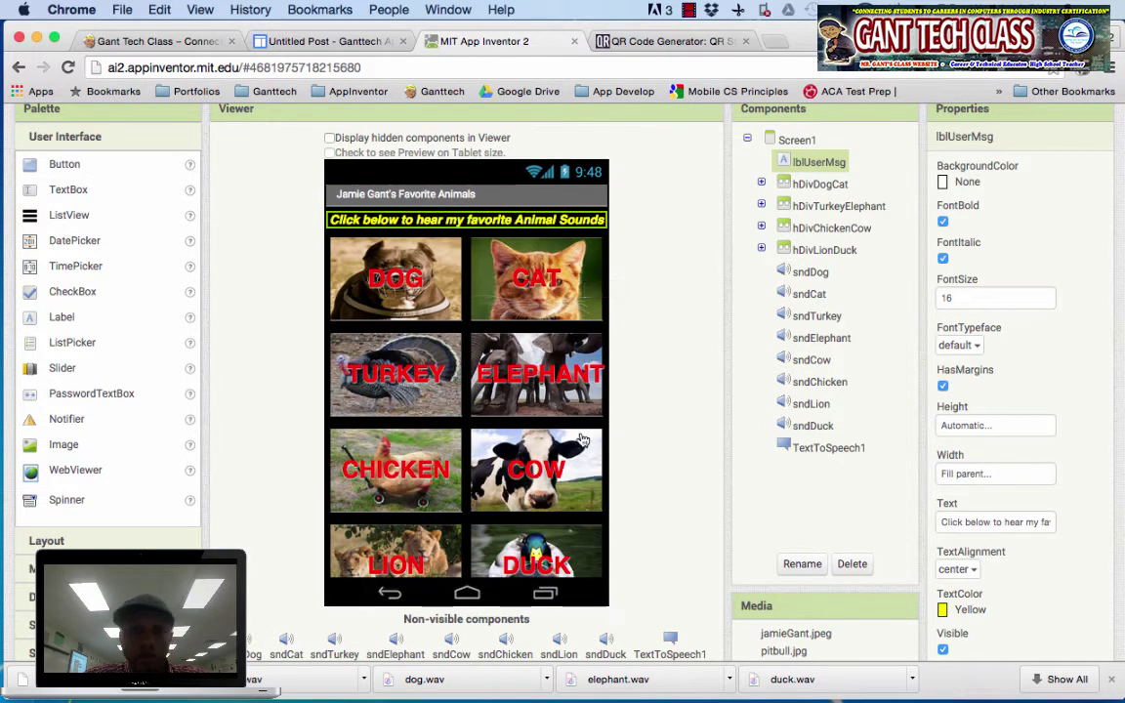
# Back in the Google Sites draft, upload "Screen Shot 2015-09-09 at 2.46.02 PM" and insert it before the DESCRIPTION heading
pyautogui.click(303, 41)
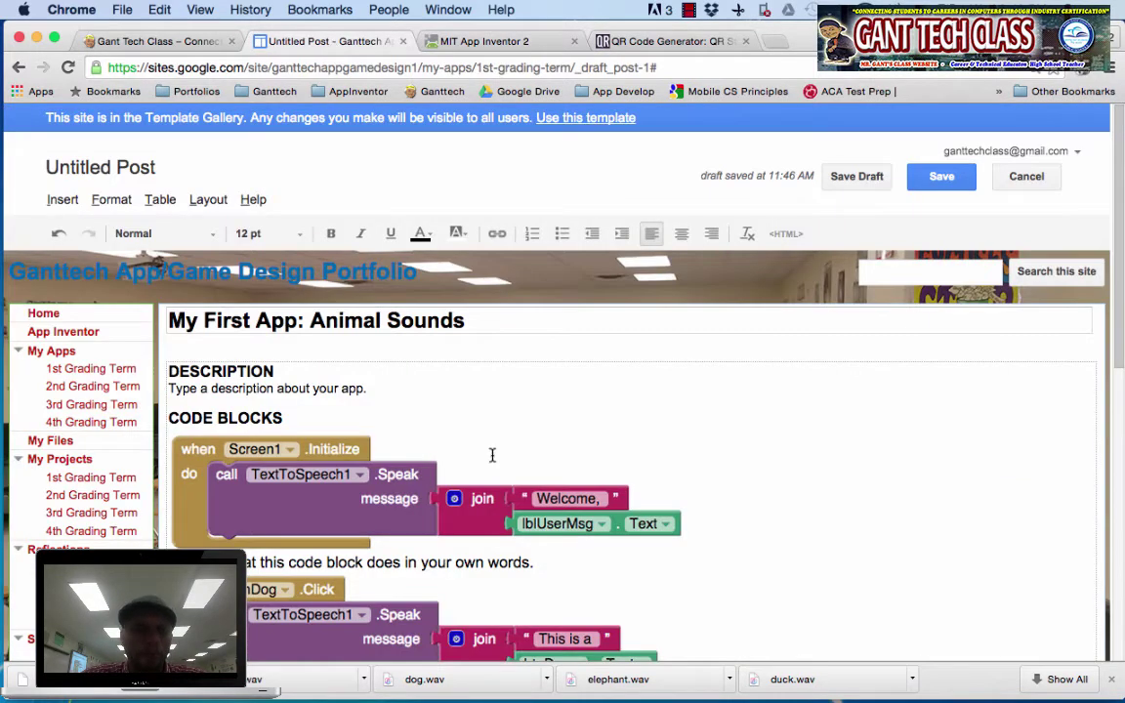
pyautogui.click(168, 372)
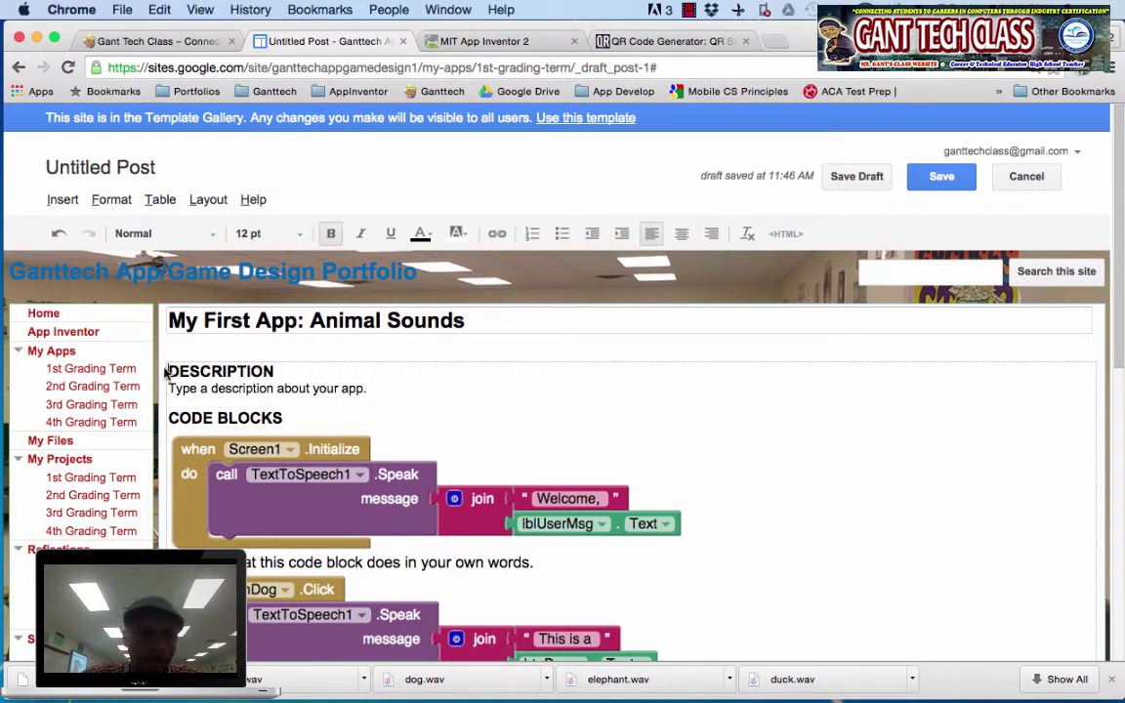
pyautogui.click(63, 199)
pyautogui.click(98, 258)
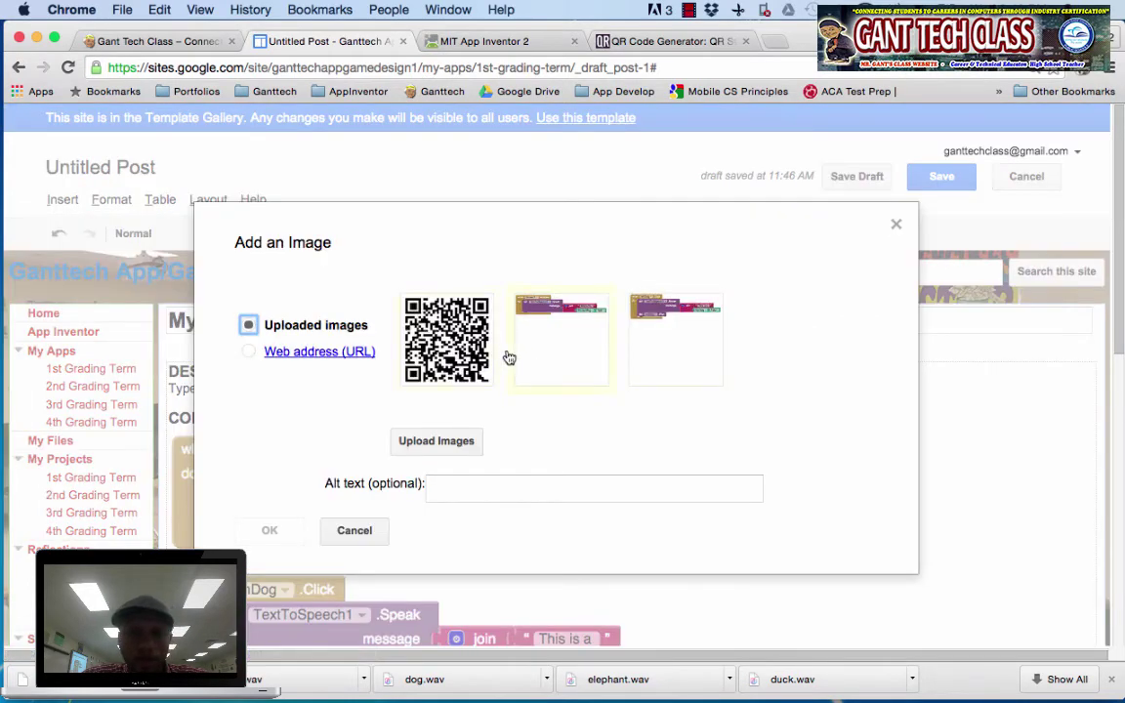
pyautogui.click(422, 444)
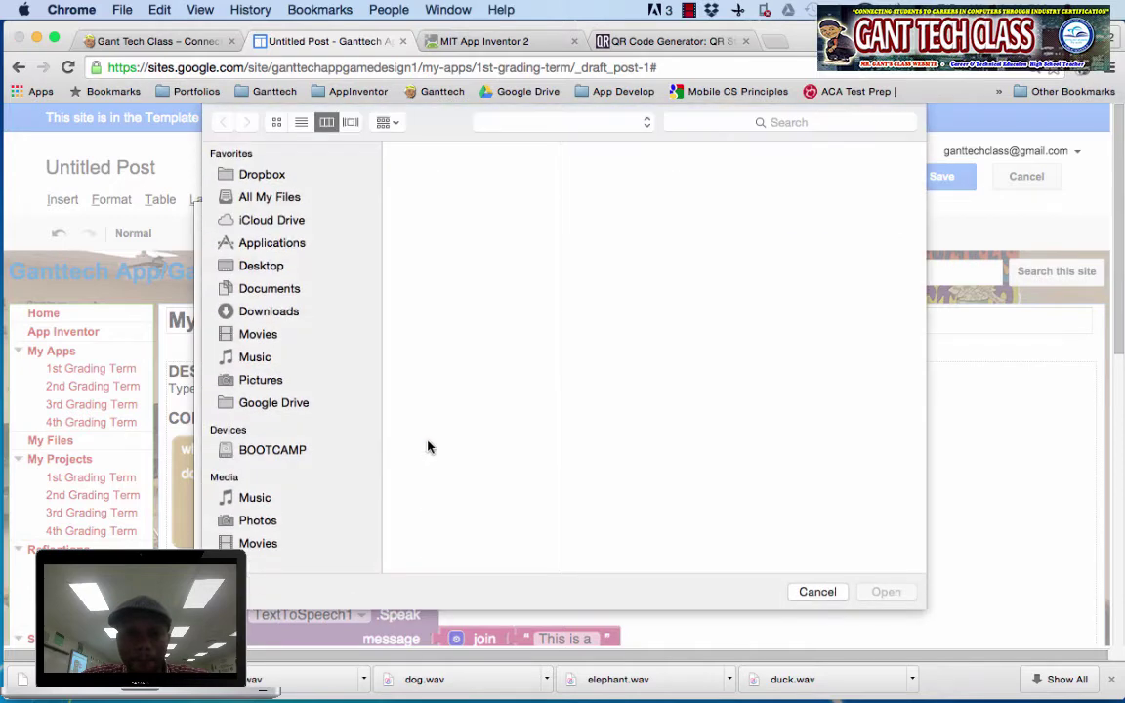
pyautogui.scroll(-5, 515, 388)
pyautogui.scroll(-3, 516, 388)
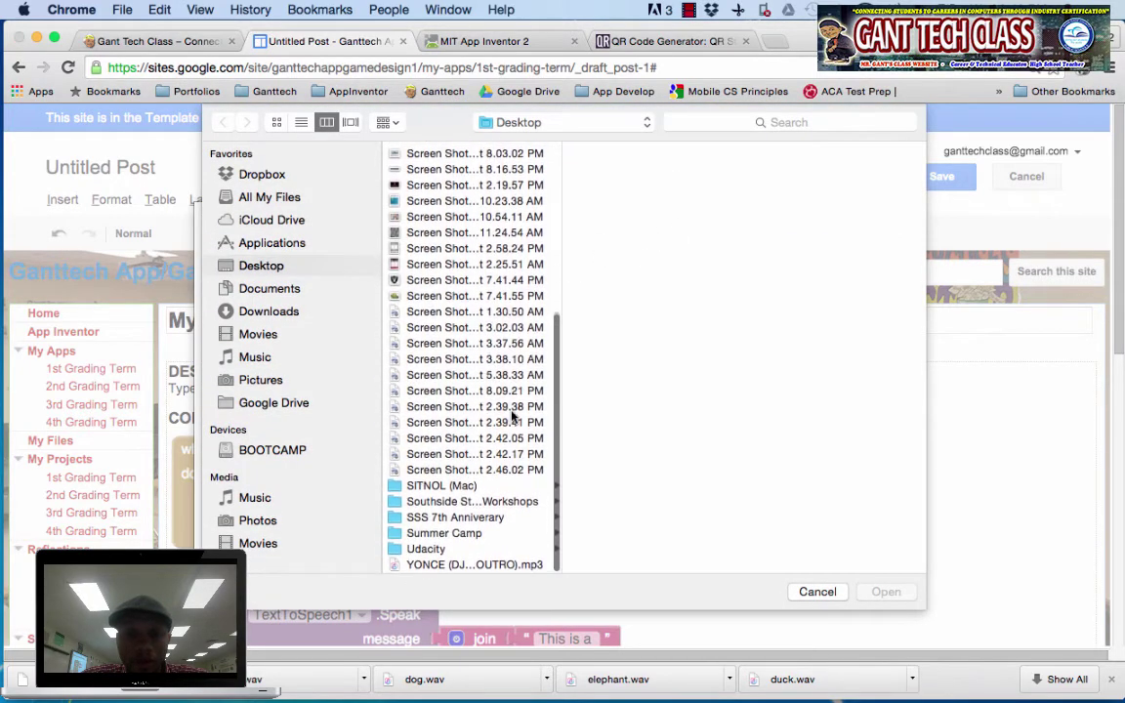
pyautogui.click(502, 469)
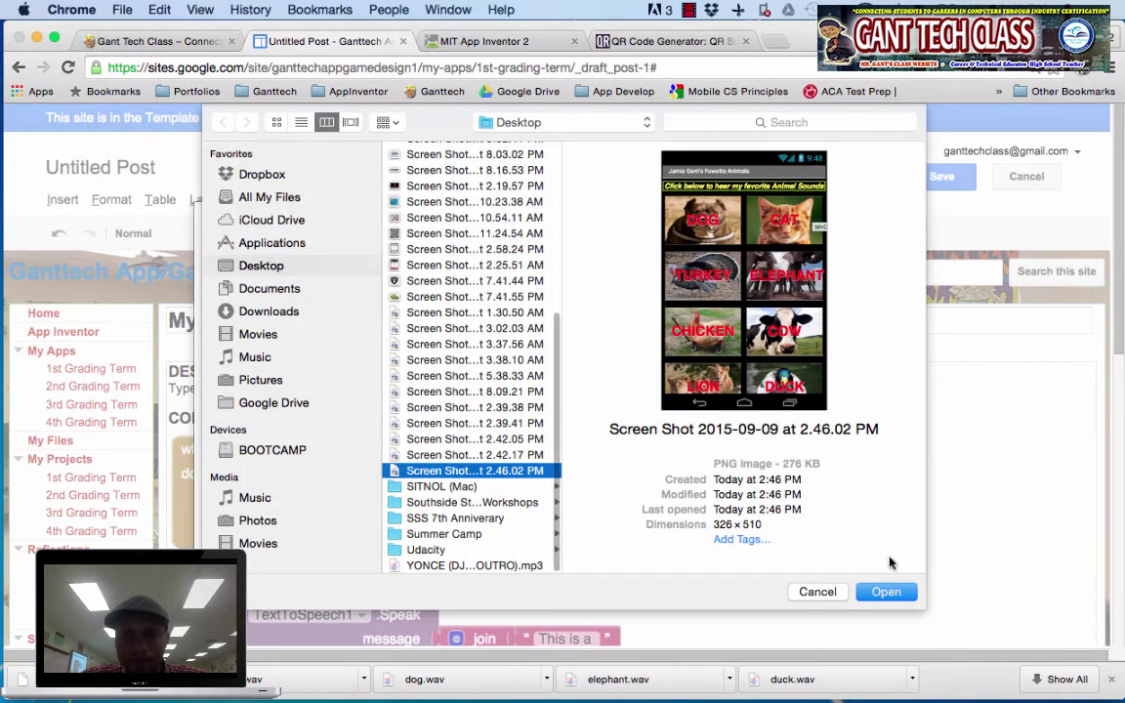
pyautogui.click(886, 592)
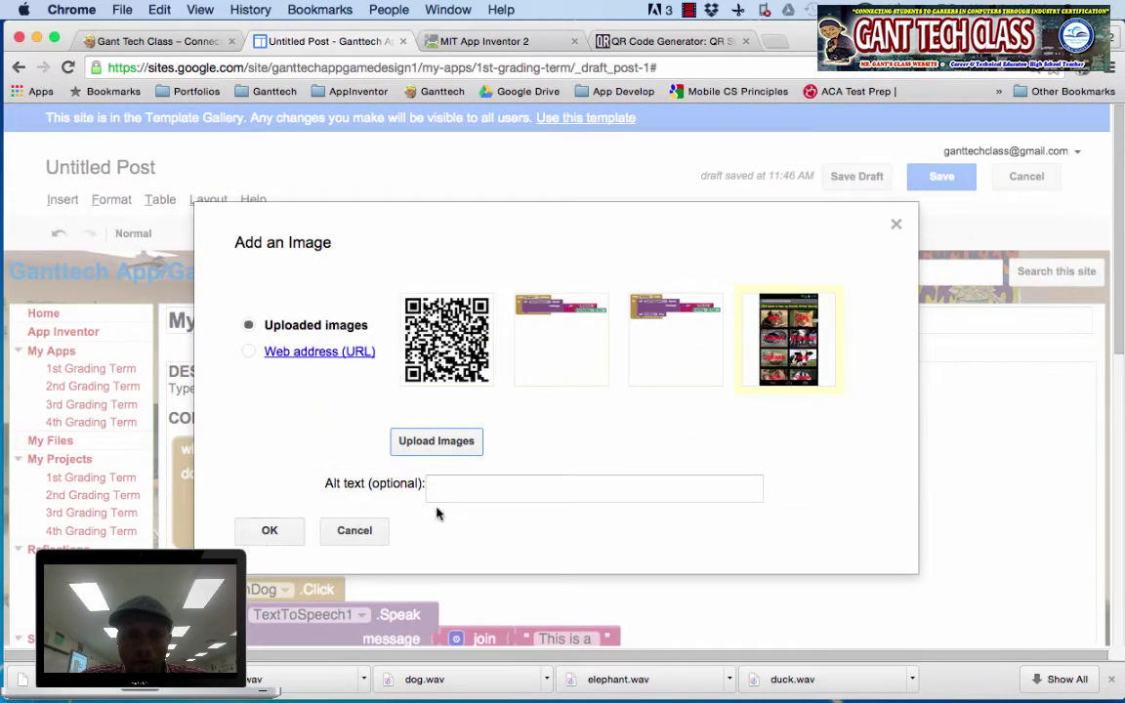
pyautogui.click(278, 535)
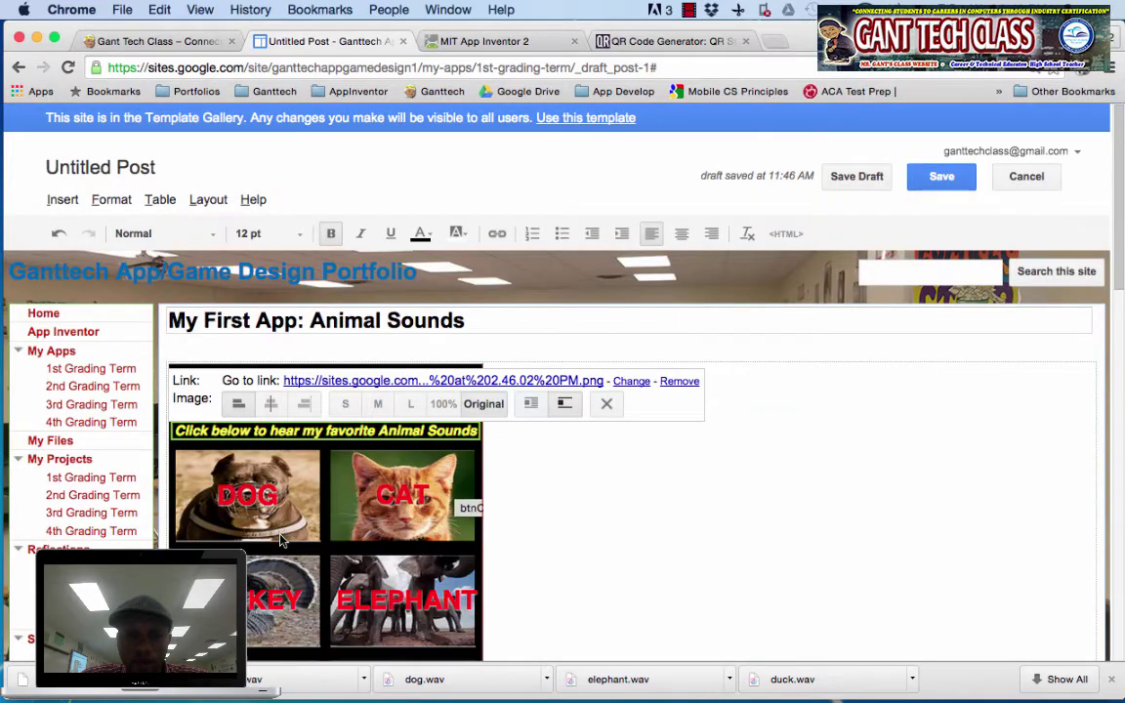
# Align the inserted app screenshot left and turn on text wrapping so the description and code blocks flow beside it
pyautogui.scroll(-5, 595, 536)
pyautogui.scroll(-2, 597, 538)
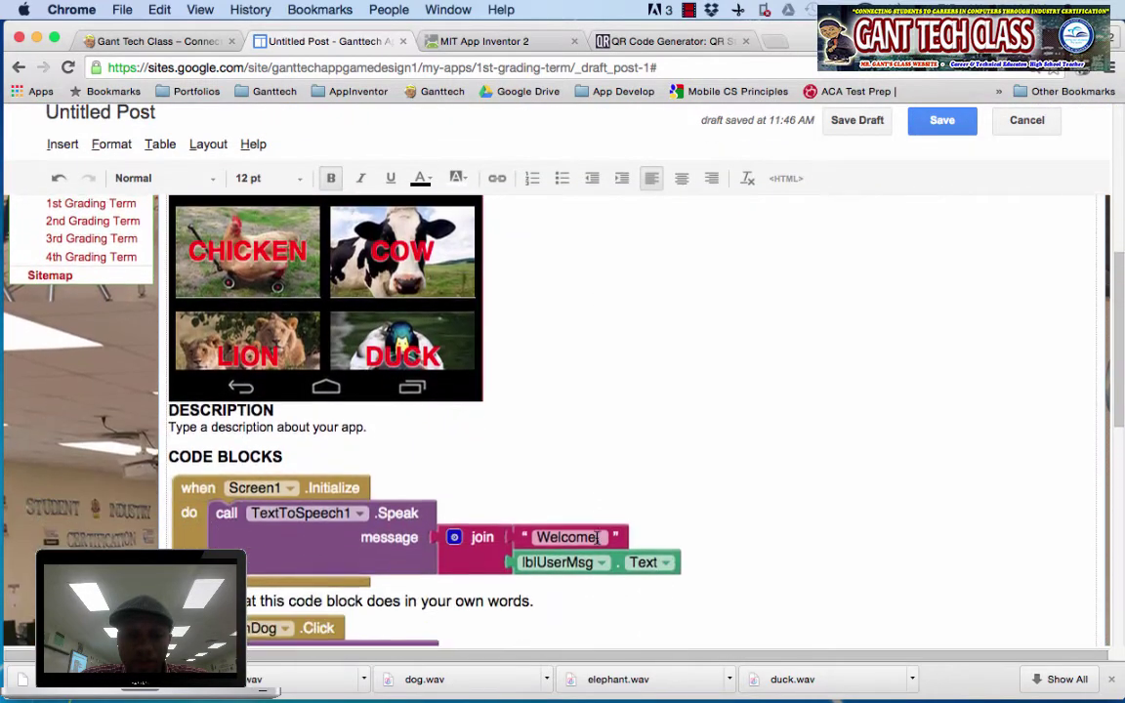
pyautogui.scroll(10, 596, 536)
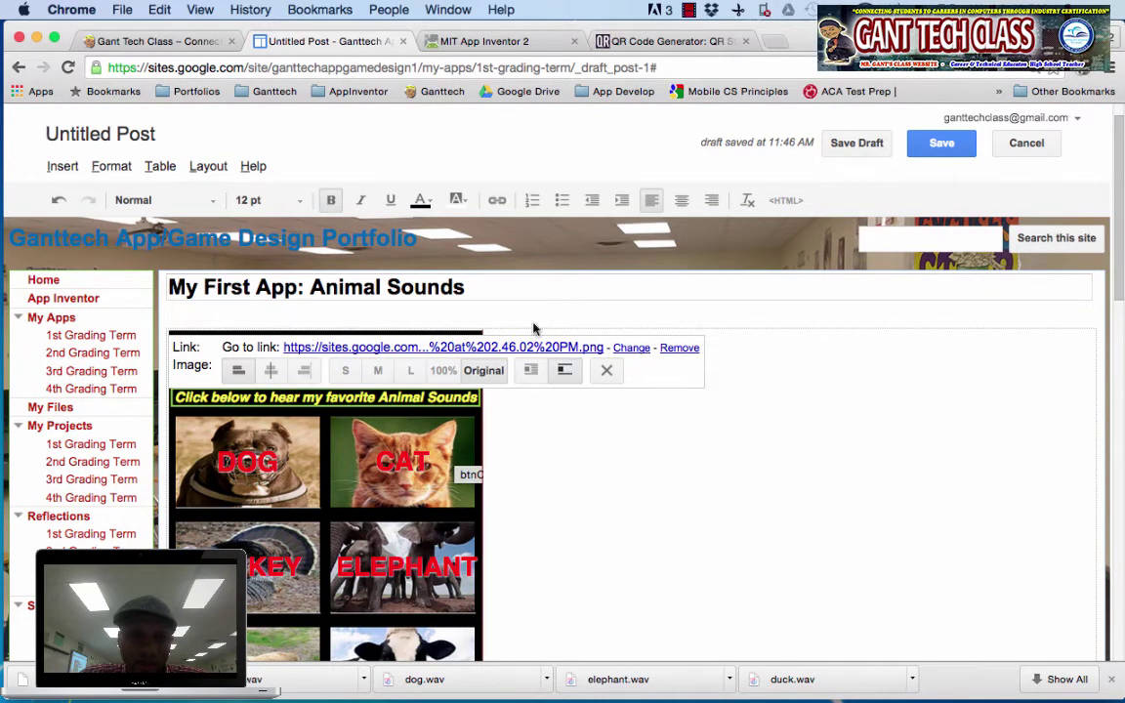
pyautogui.click(273, 370)
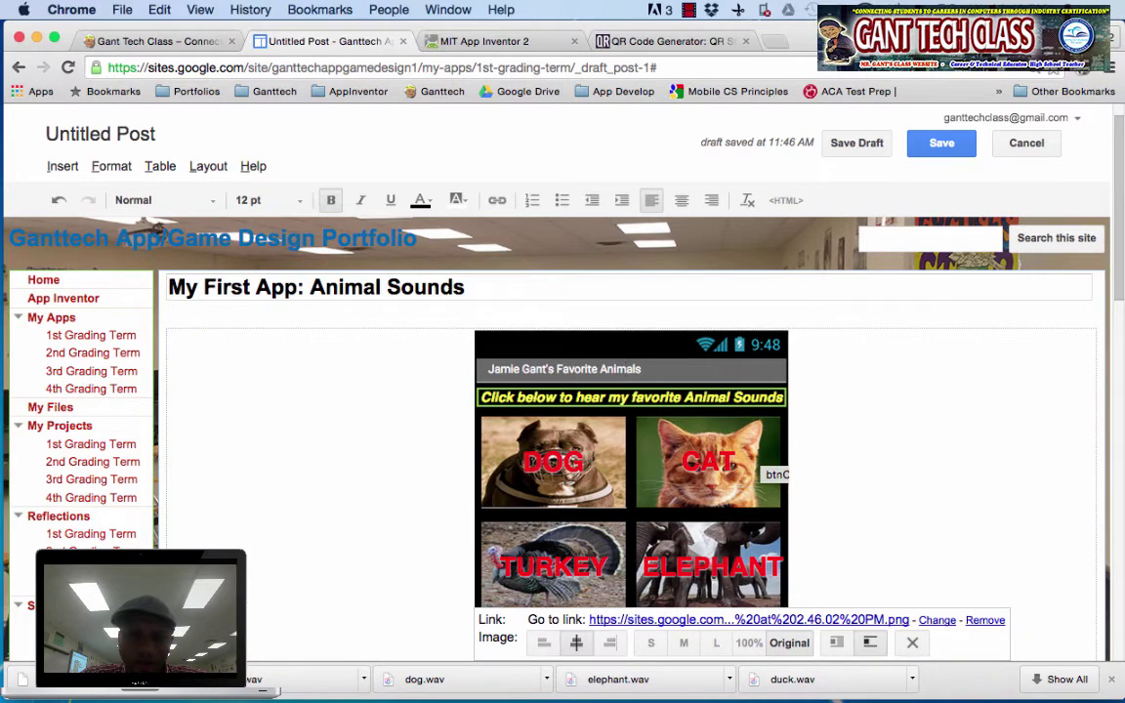
pyautogui.click(544, 643)
pyautogui.scroll(-3, 382, 520)
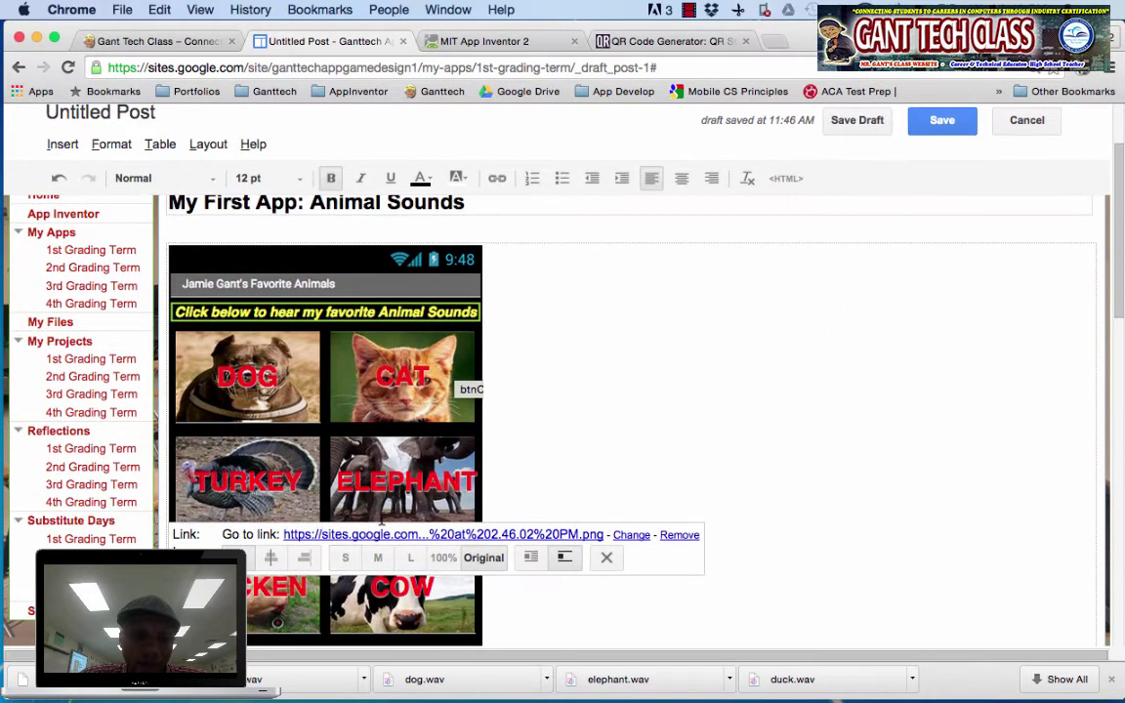
pyautogui.click(535, 564)
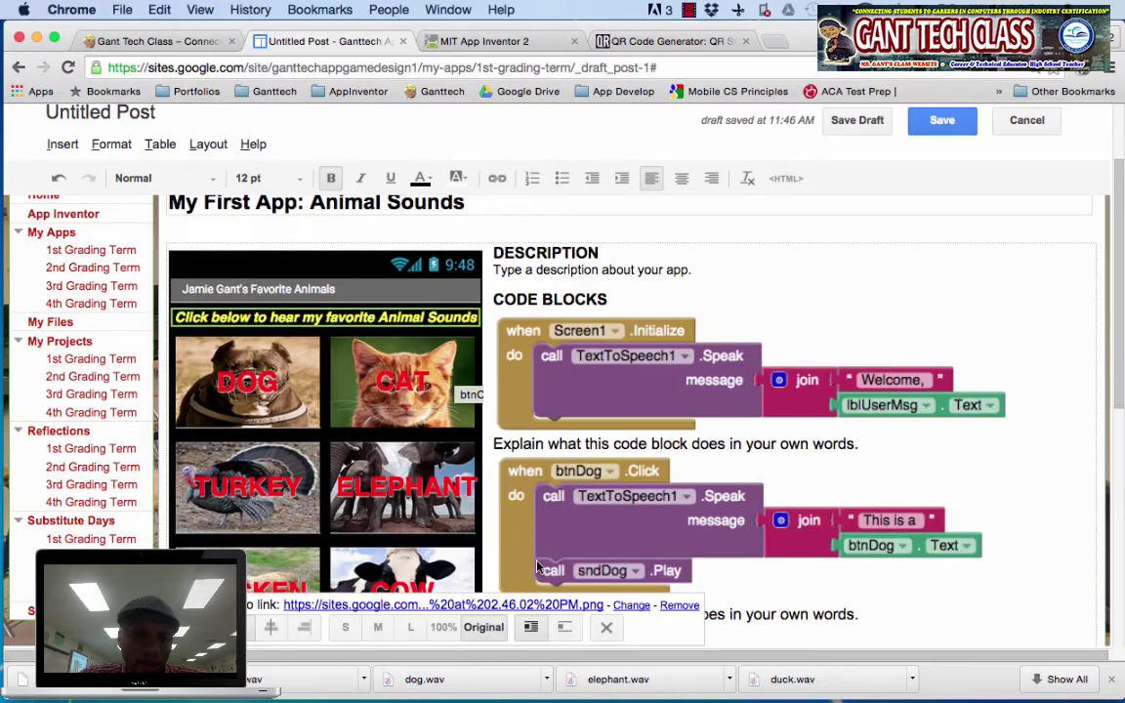
pyautogui.click(535, 254)
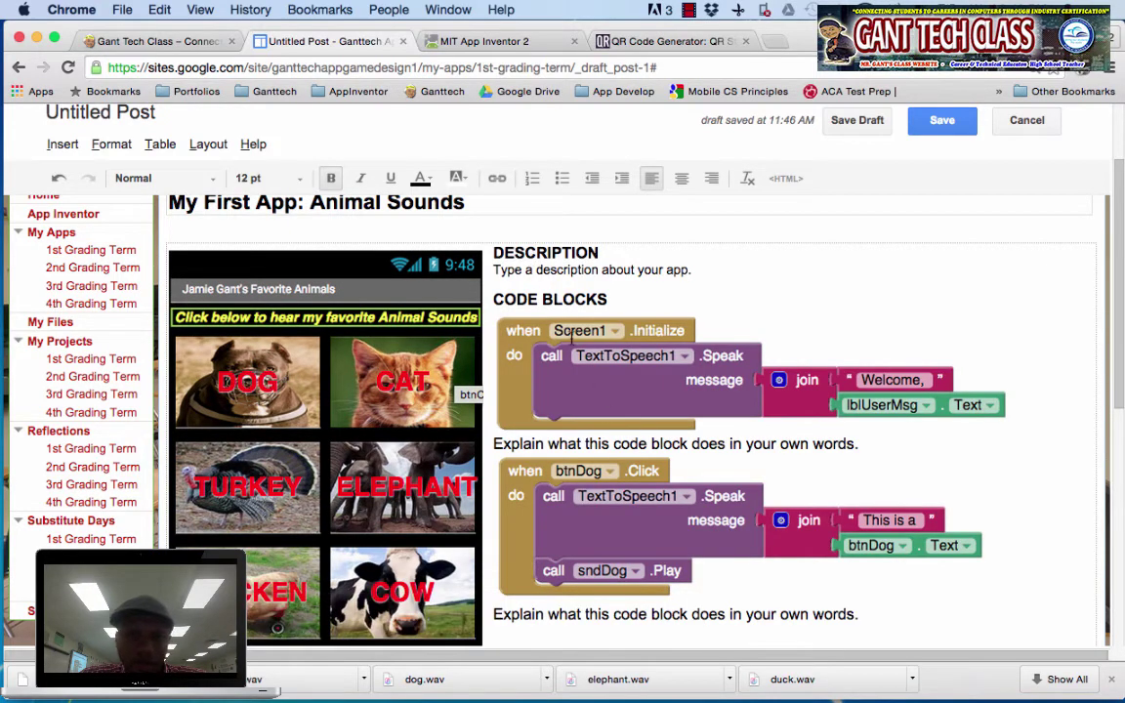
# Check the wrapped layout of the draft and save the "My First App: Animal Sounds" post
pyautogui.scroll(-5, 598, 444)
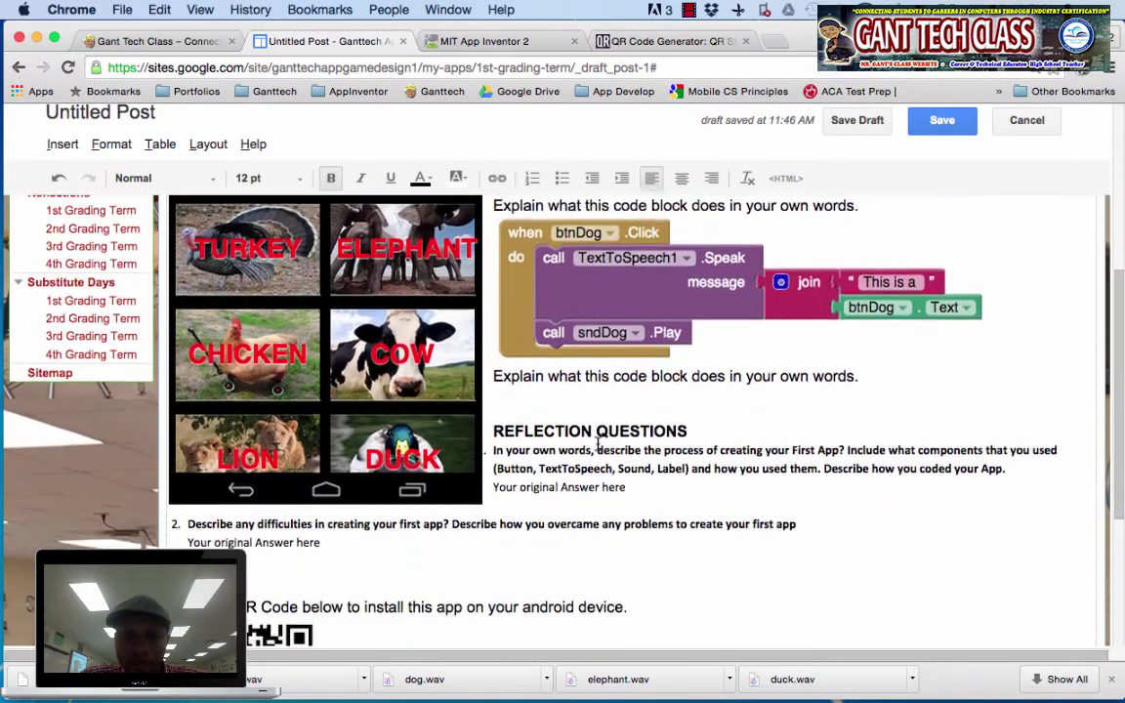
pyautogui.scroll(-3, 598, 445)
pyautogui.scroll(6, 597, 444)
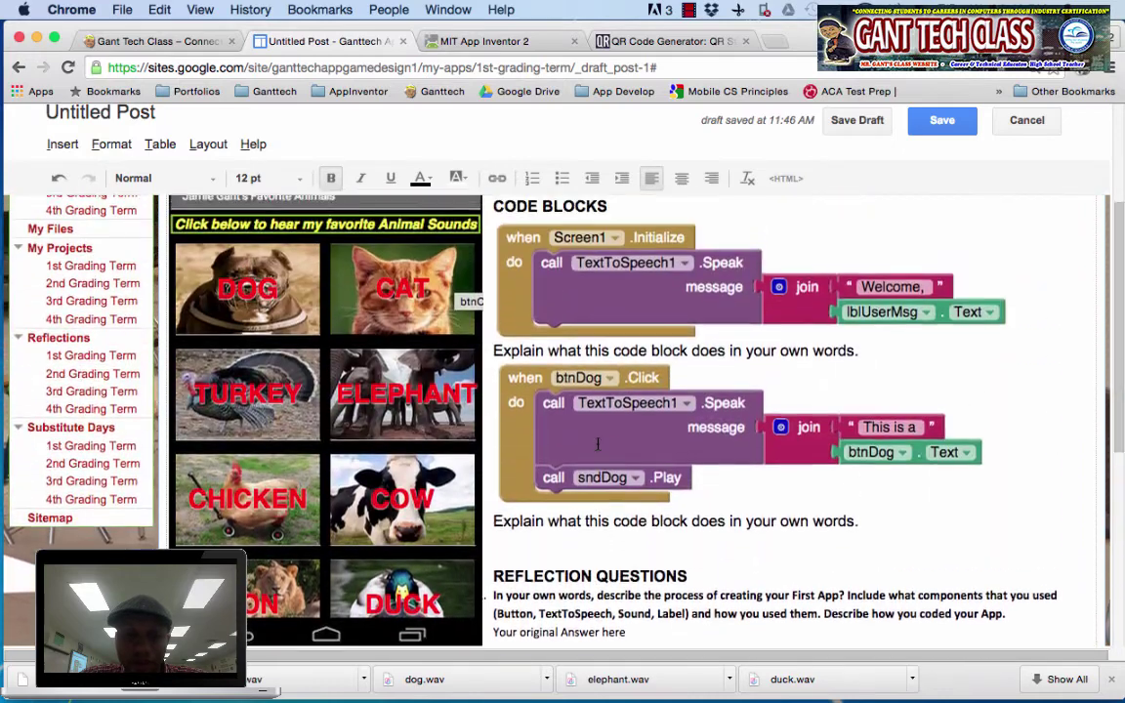
pyautogui.scroll(5, 598, 445)
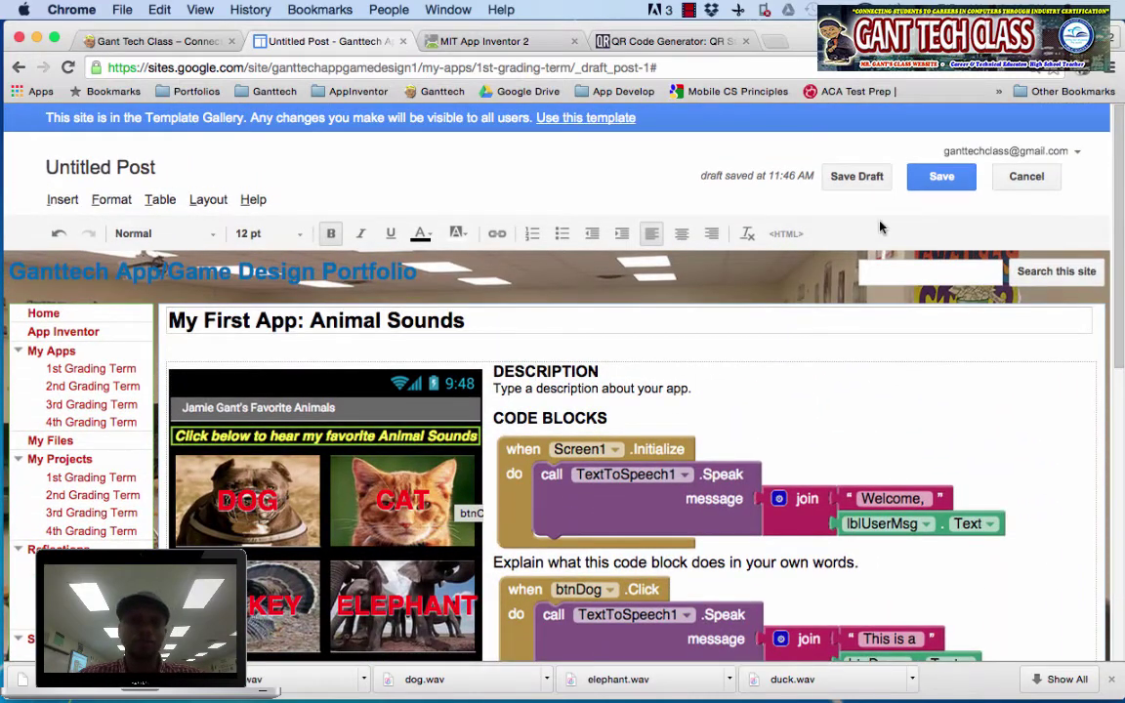
pyautogui.click(940, 183)
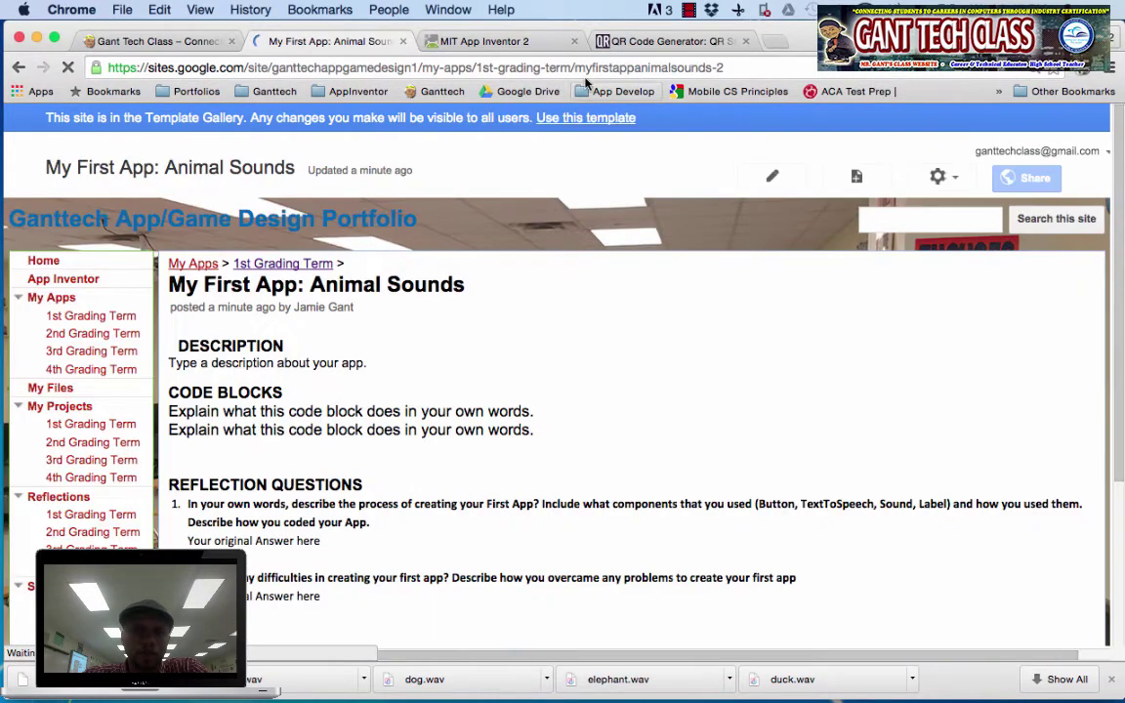
# Select the published post's web address, open the site's sharing and permissions page, and return to the post
pyautogui.click(647, 72)
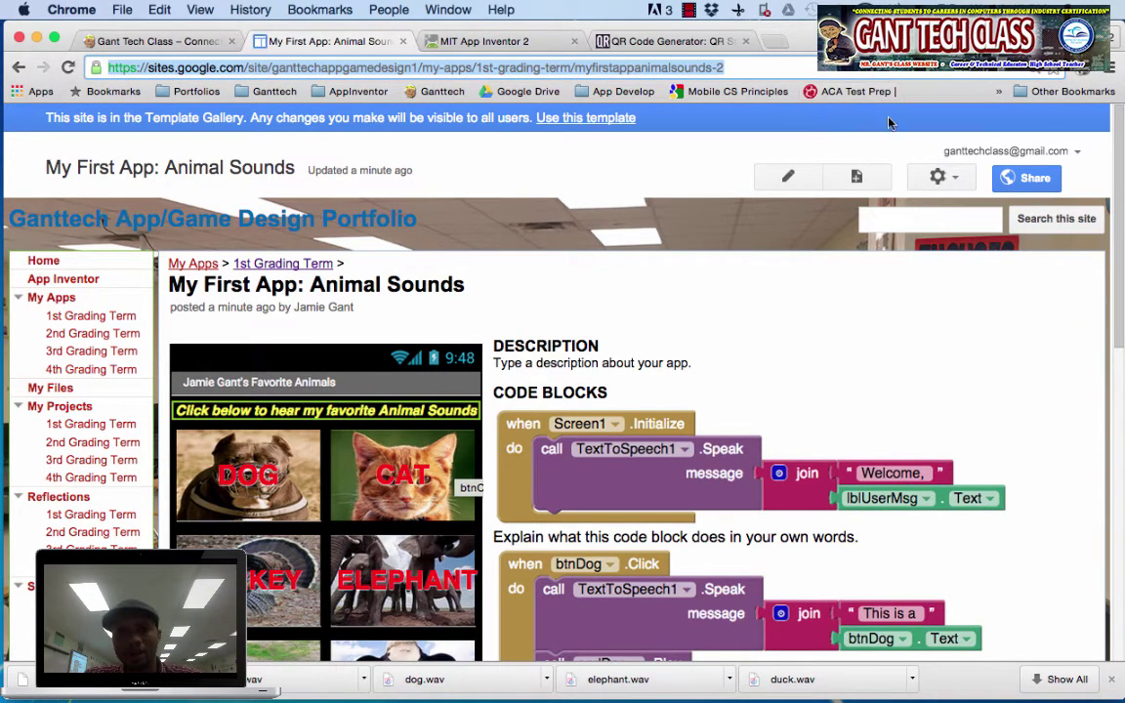
pyautogui.click(1026, 178)
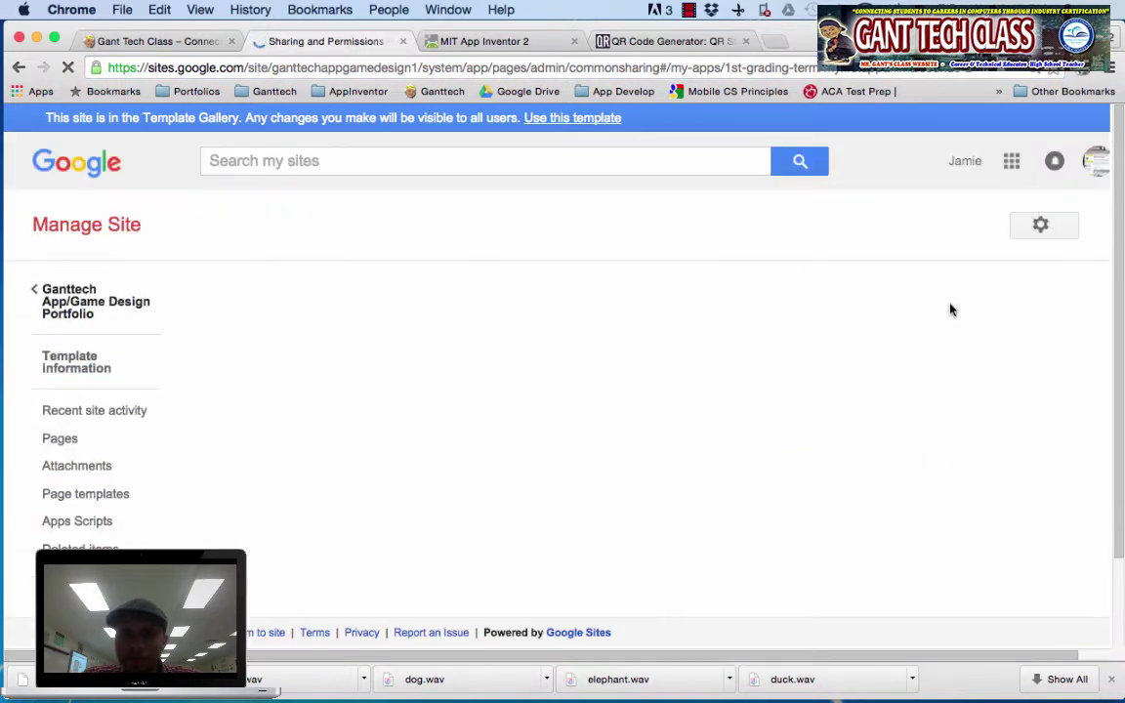
pyautogui.click(22, 68)
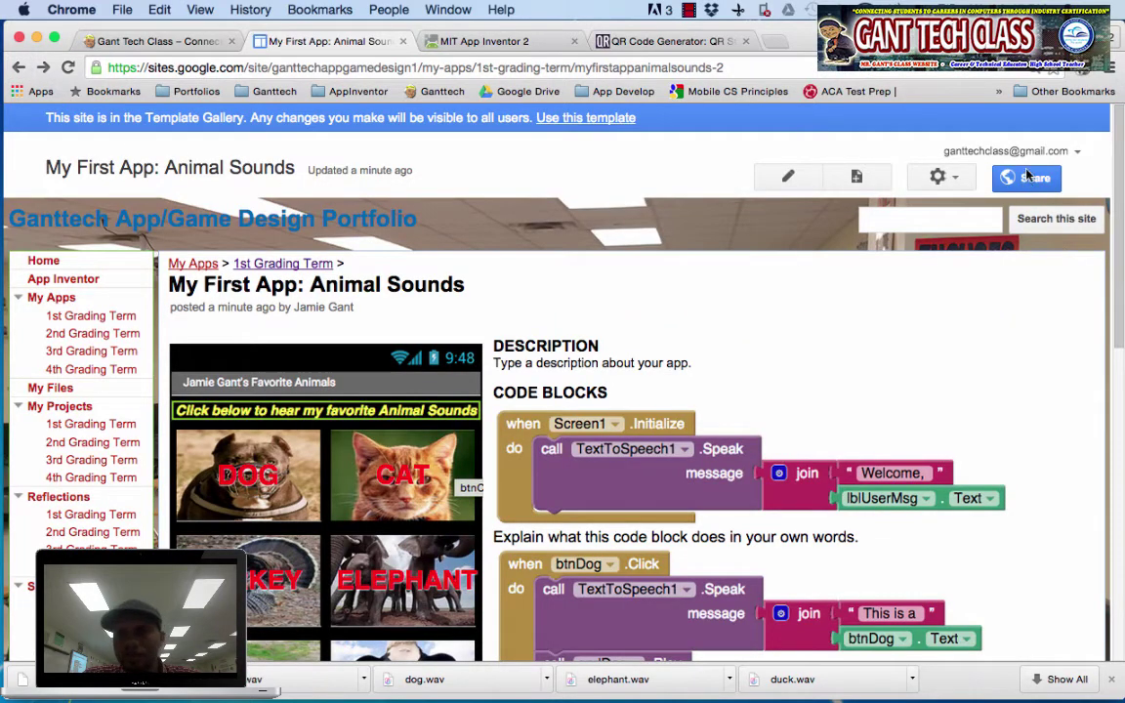
pyautogui.moveTo(1022, 192)
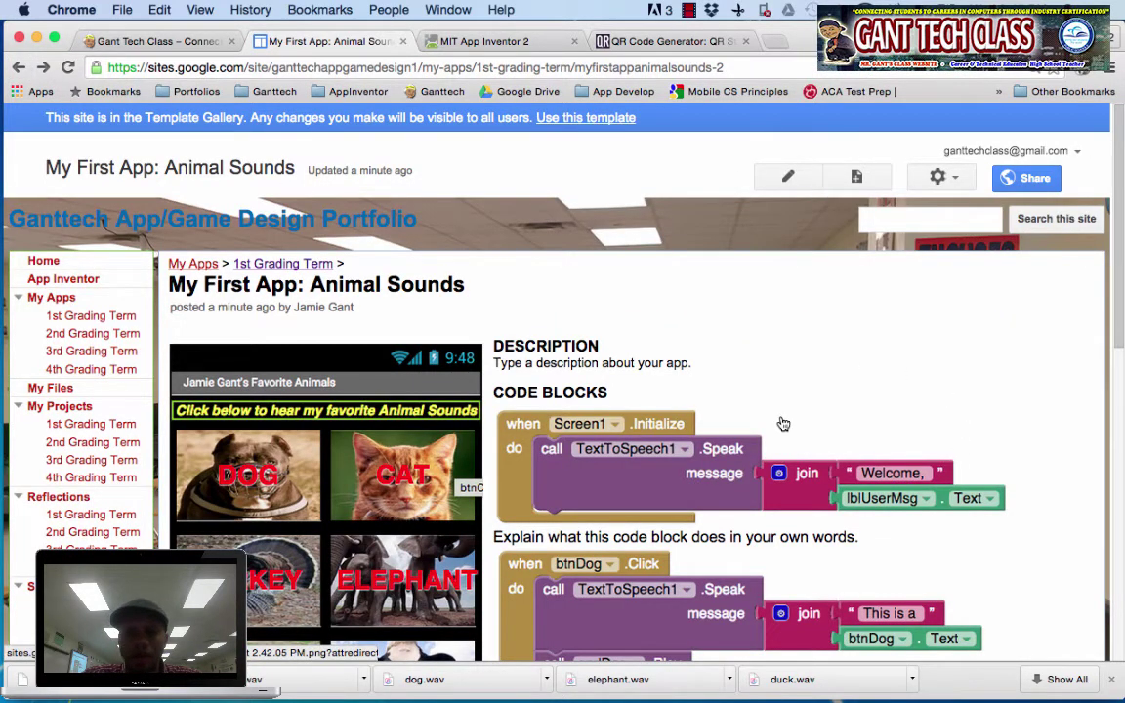
# Review the published post's app screenshot, description, code blocks, reflection questions and QR code
pyautogui.scroll(-5, 496, 340)
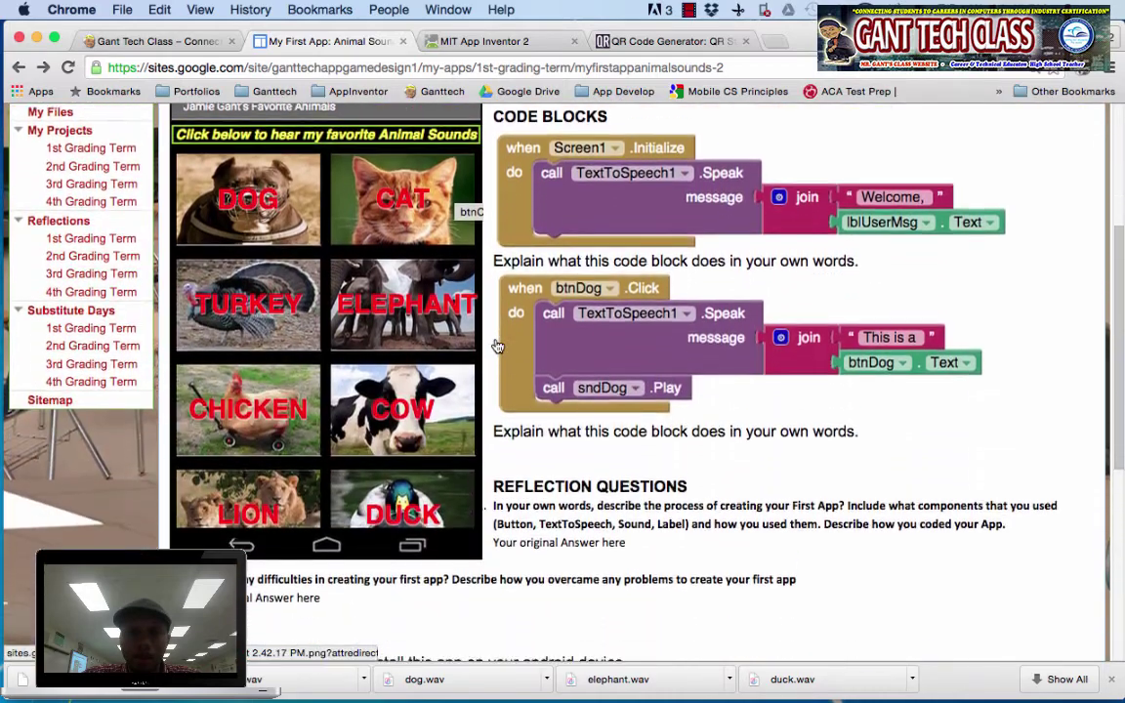
pyautogui.scroll(4, 496, 339)
pyautogui.scroll(-3, 496, 339)
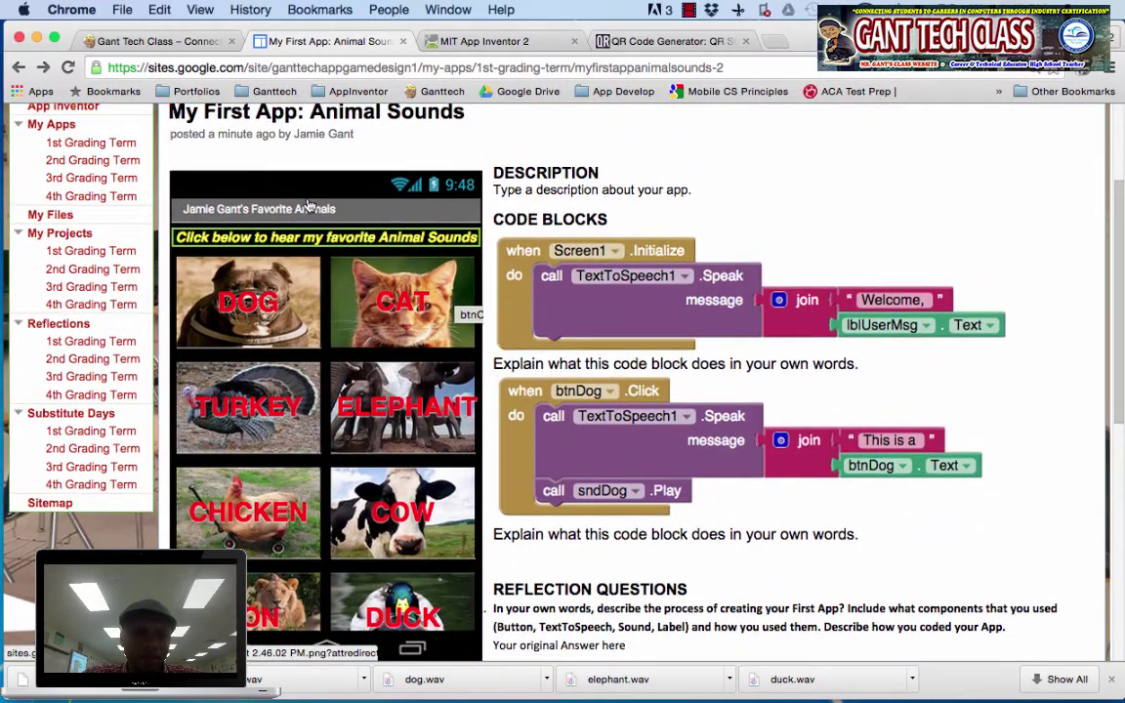
pyautogui.scroll(-7, 596, 459)
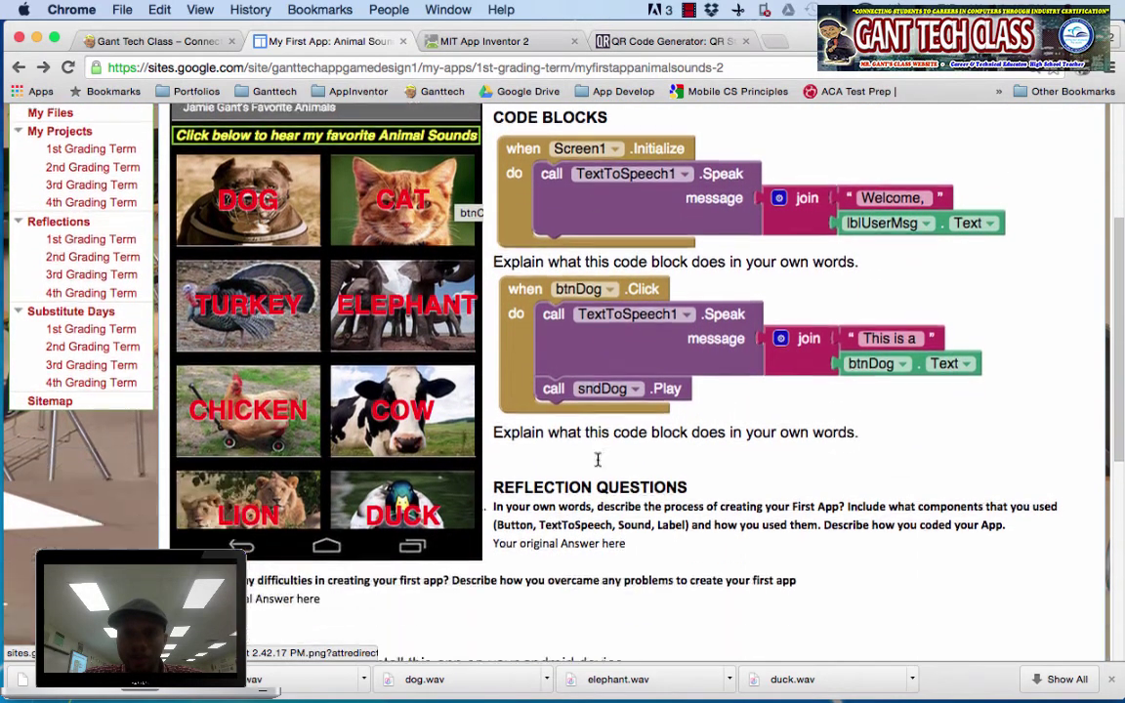
pyautogui.scroll(-3, 520, 513)
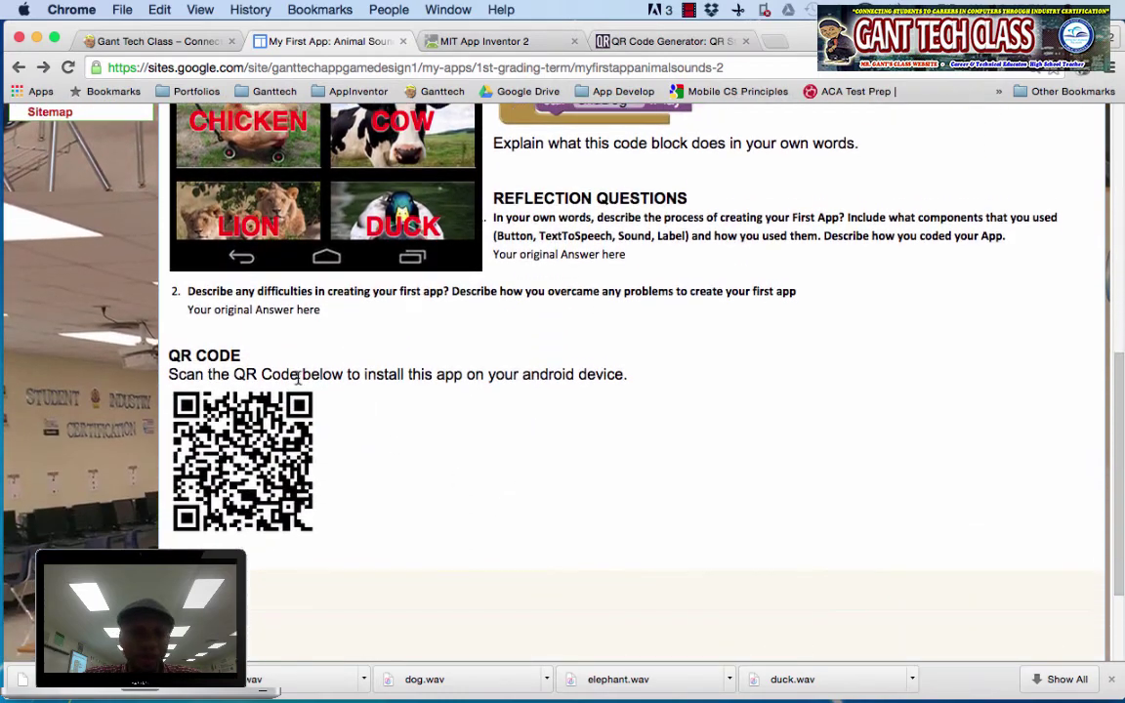
pyautogui.scroll(10, 327, 396)
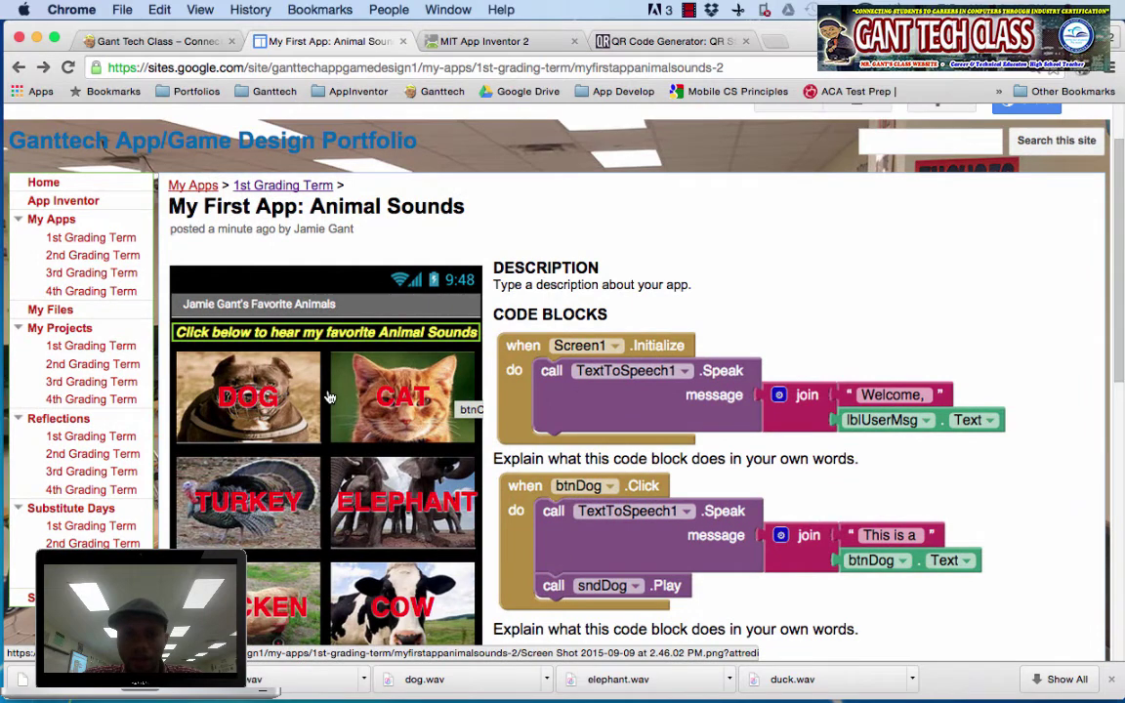
pyautogui.scroll(-3, 331, 398)
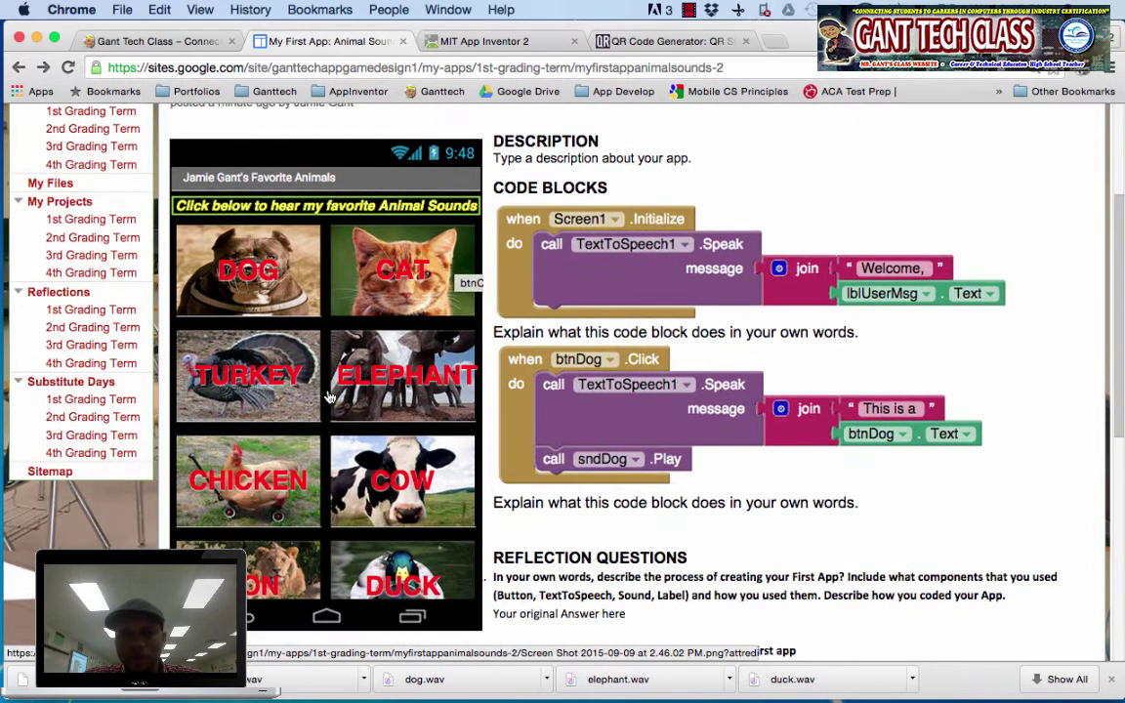
pyautogui.scroll(5, 330, 398)
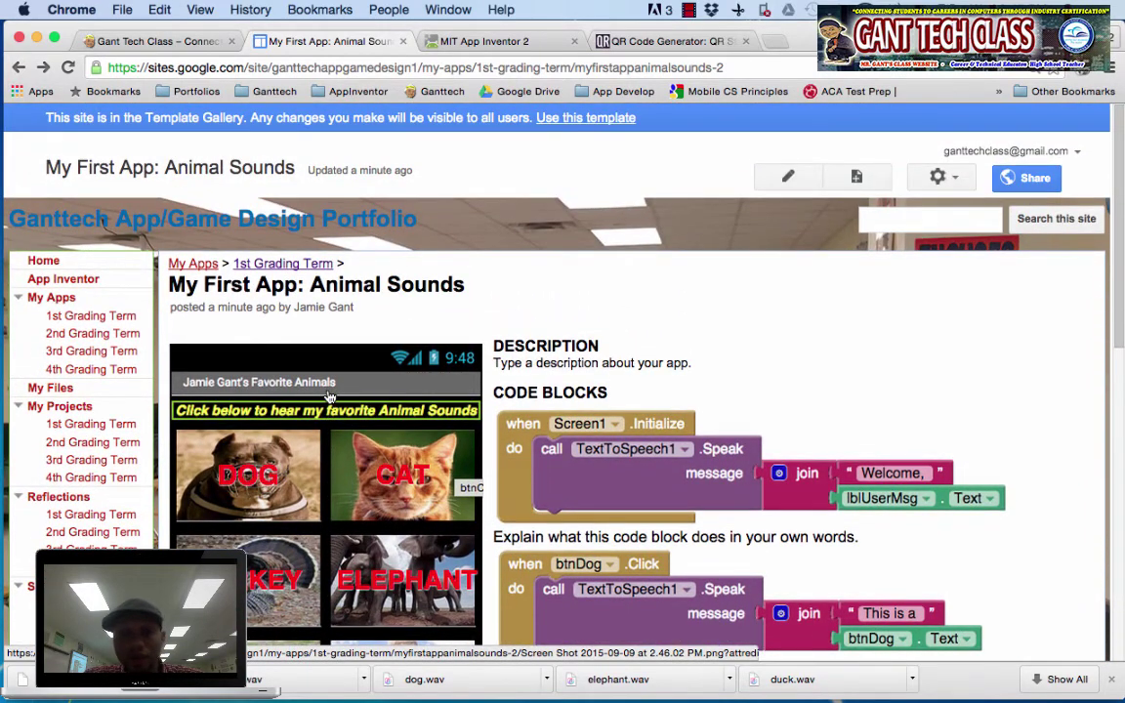
pyautogui.scroll(-5, 330, 398)
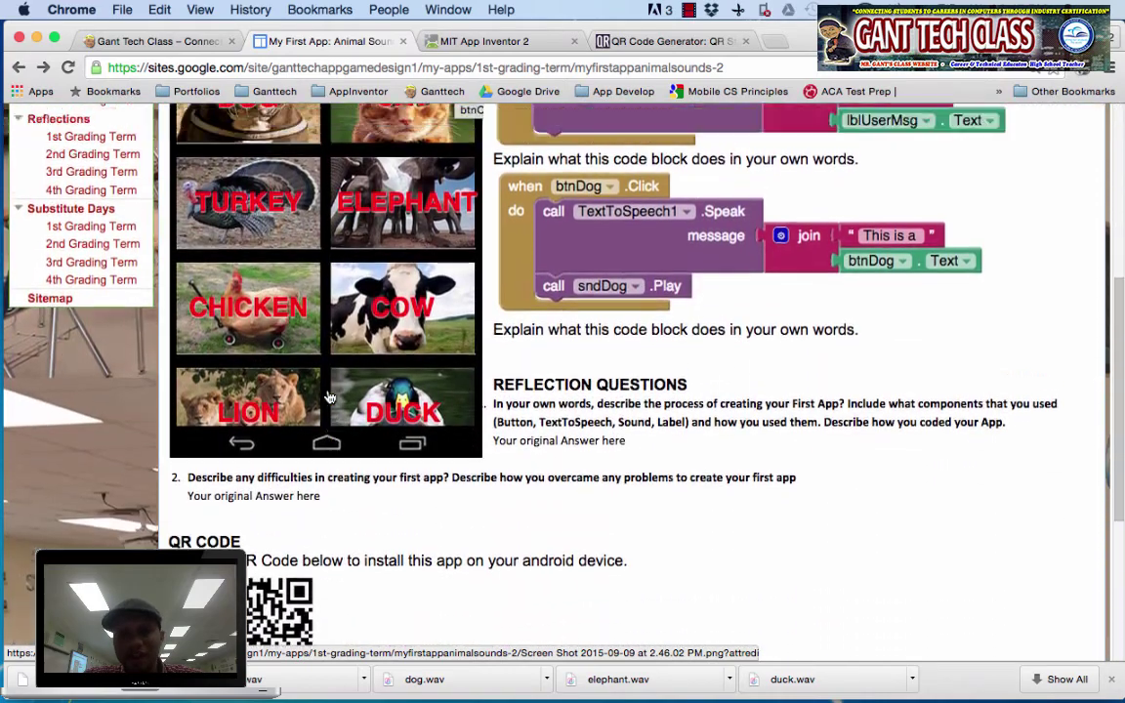
# Look over the published post's sharing status, web address and QR code, and place the cursor in the empty comment field
pyautogui.scroll(5, 330, 398)
pyautogui.scroll(-10, 330, 397)
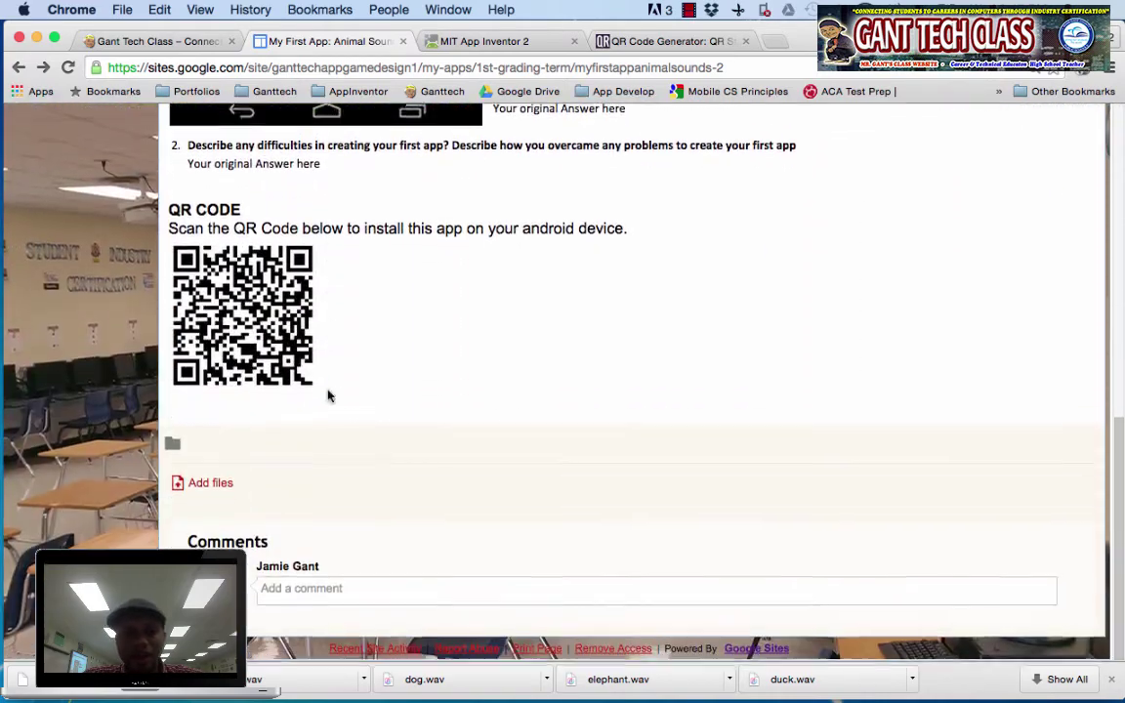
pyautogui.scroll(10, 407, 467)
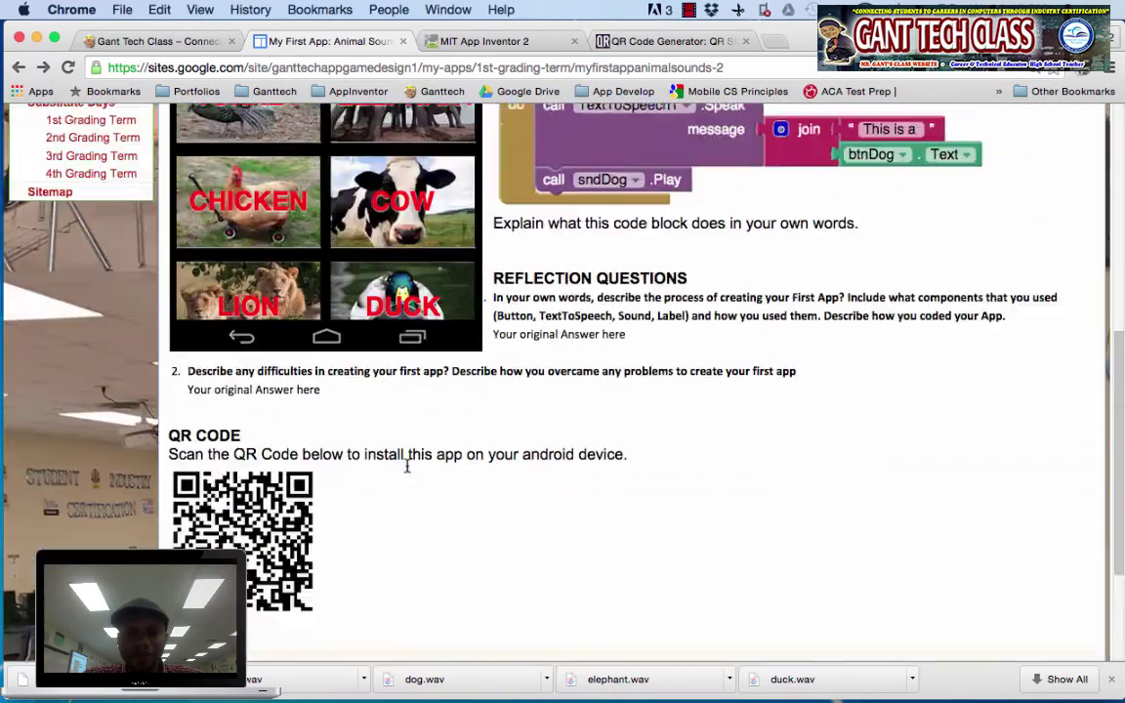
pyautogui.scroll(-5, 408, 472)
pyautogui.scroll(6, 739, 372)
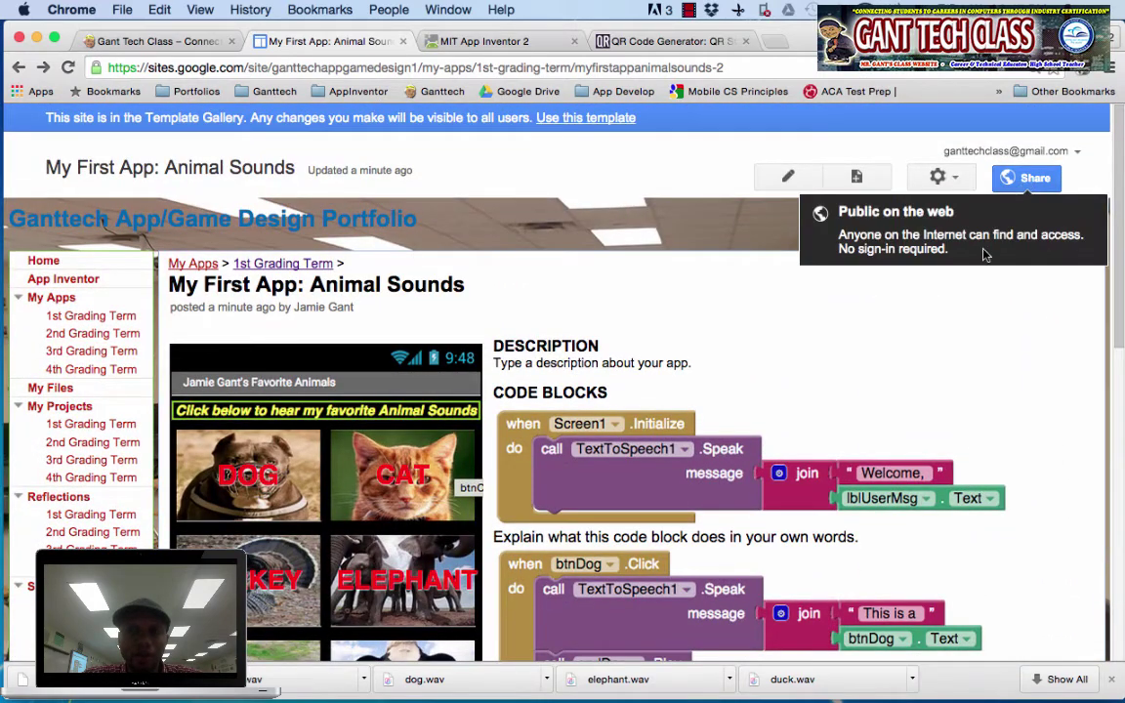
pyautogui.click(722, 66)
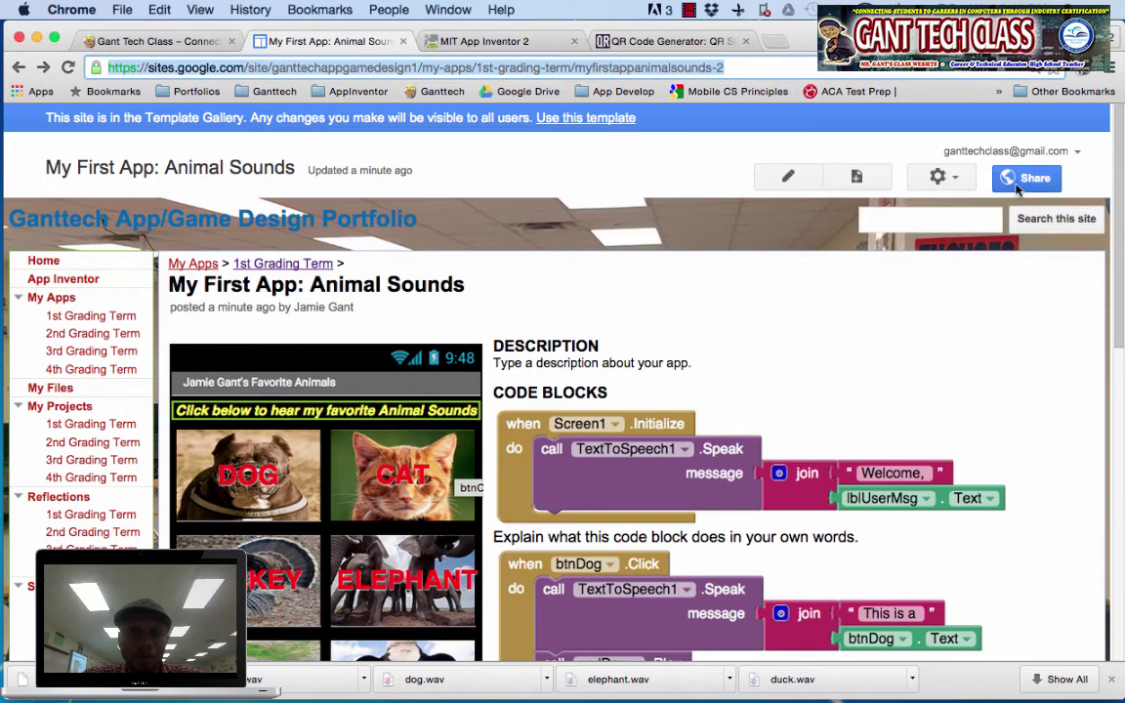
pyautogui.scroll(-1, 988, 415)
pyautogui.scroll(-10, 988, 415)
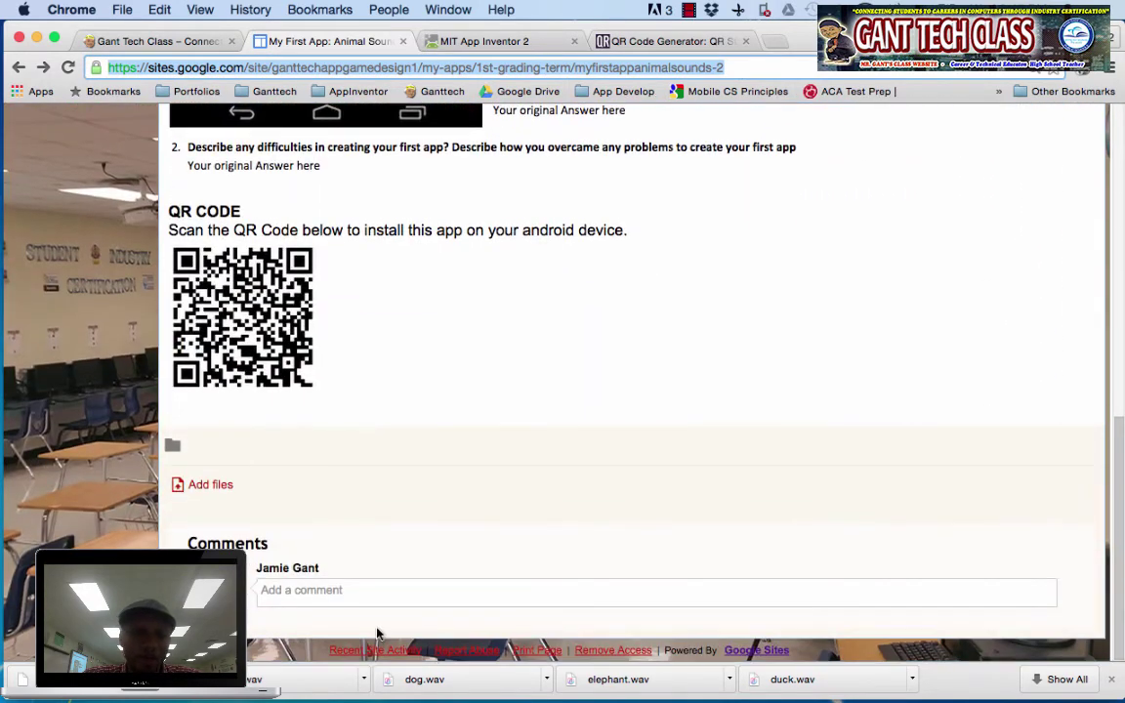
pyautogui.click(338, 590)
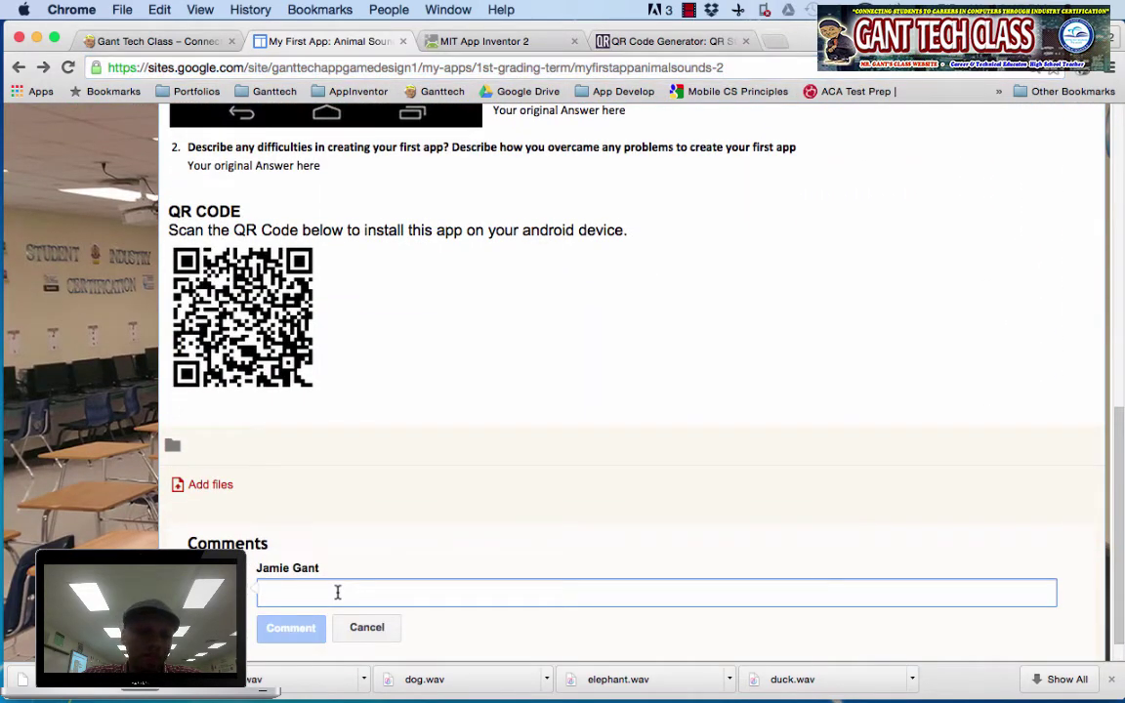
# Recheck the post's code blocks and reflection questions, and select the page's full web address
pyautogui.scroll(8, 338, 591)
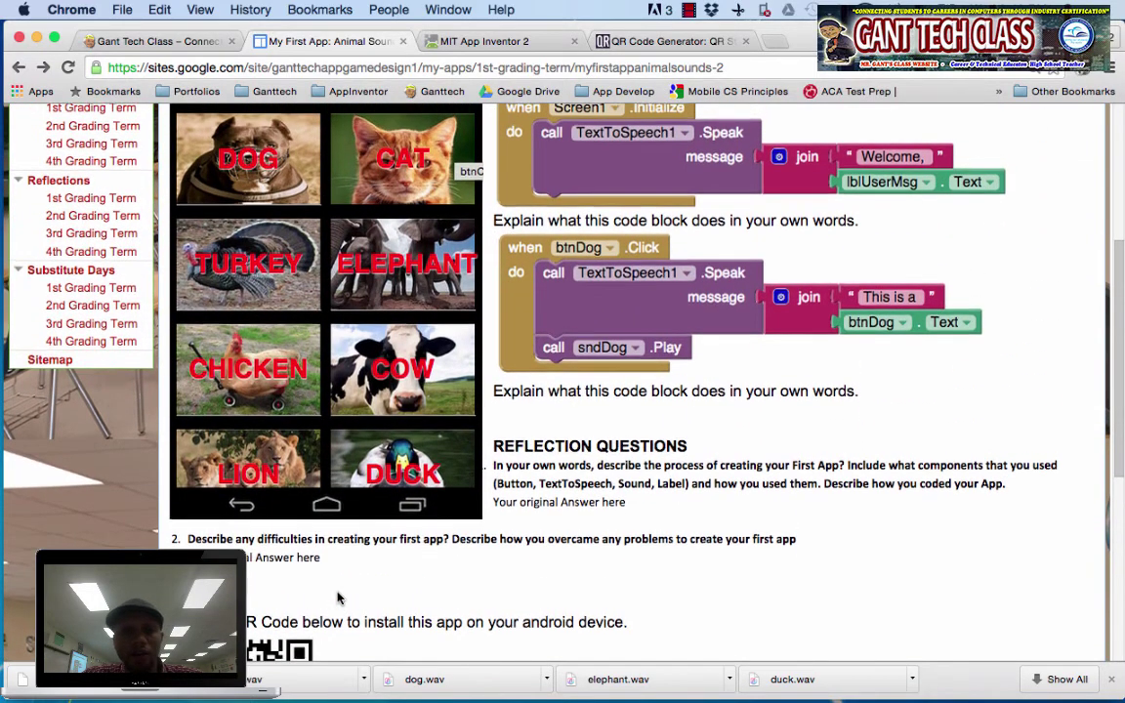
pyautogui.scroll(6, 338, 598)
pyautogui.scroll(-5, 566, 533)
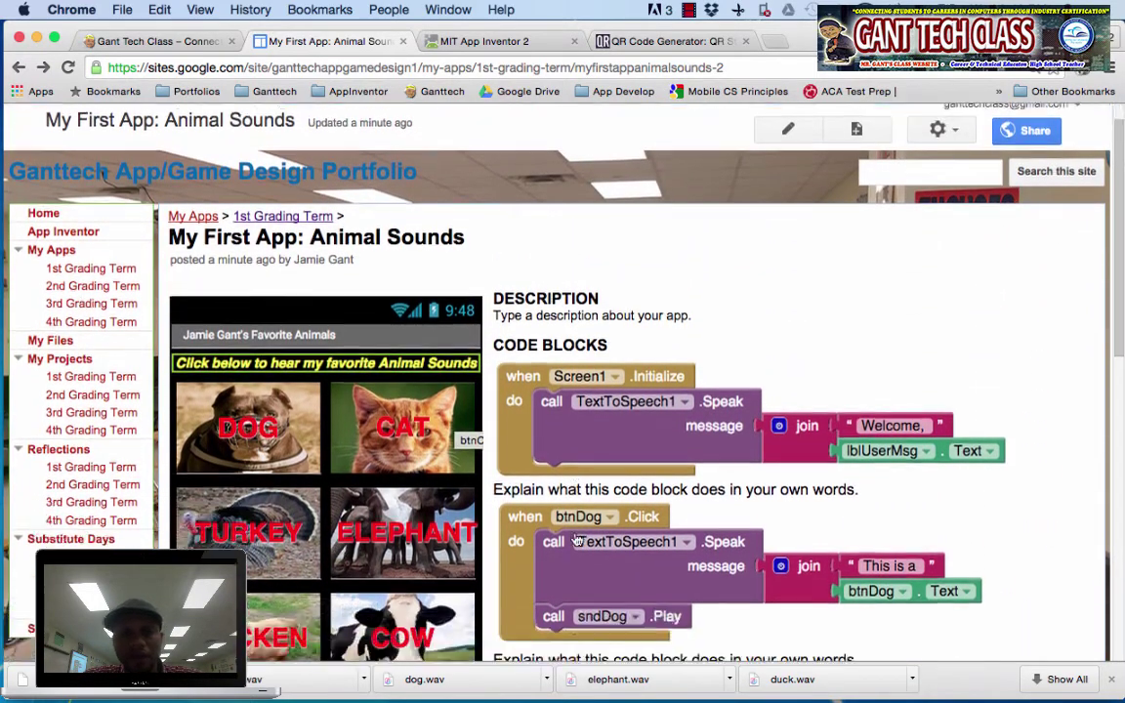
pyautogui.scroll(5, 571, 537)
pyautogui.scroll(-1, 576, 540)
pyautogui.scroll(-5, 579, 539)
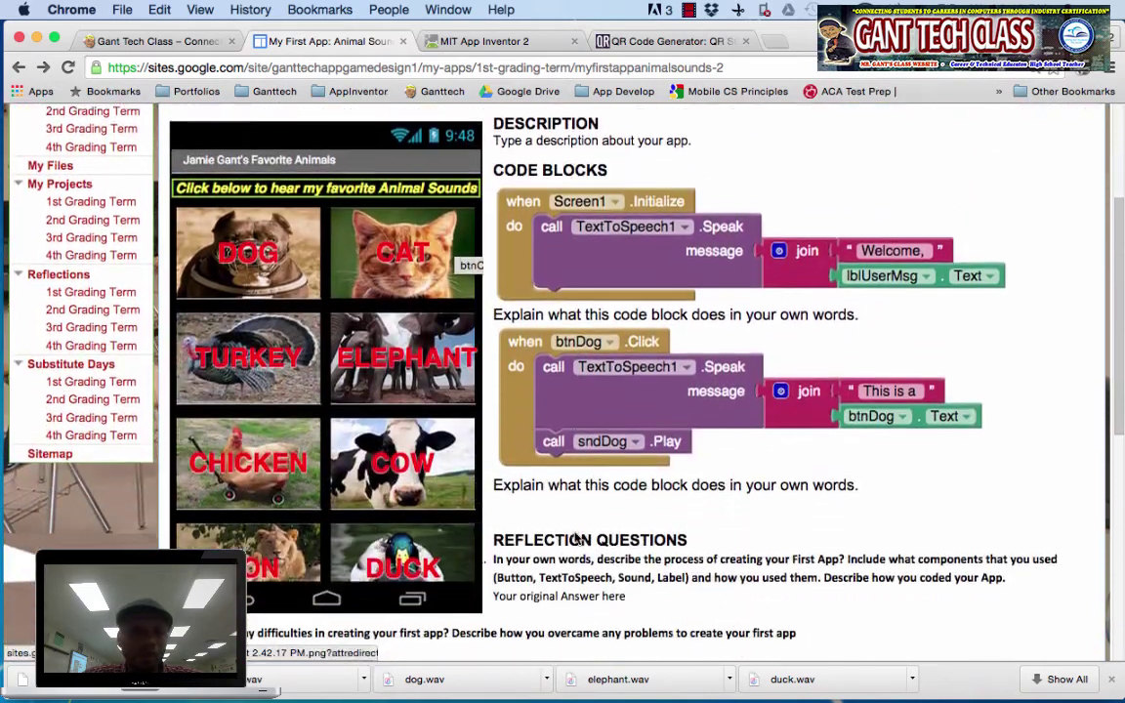
pyautogui.scroll(6, 510, 409)
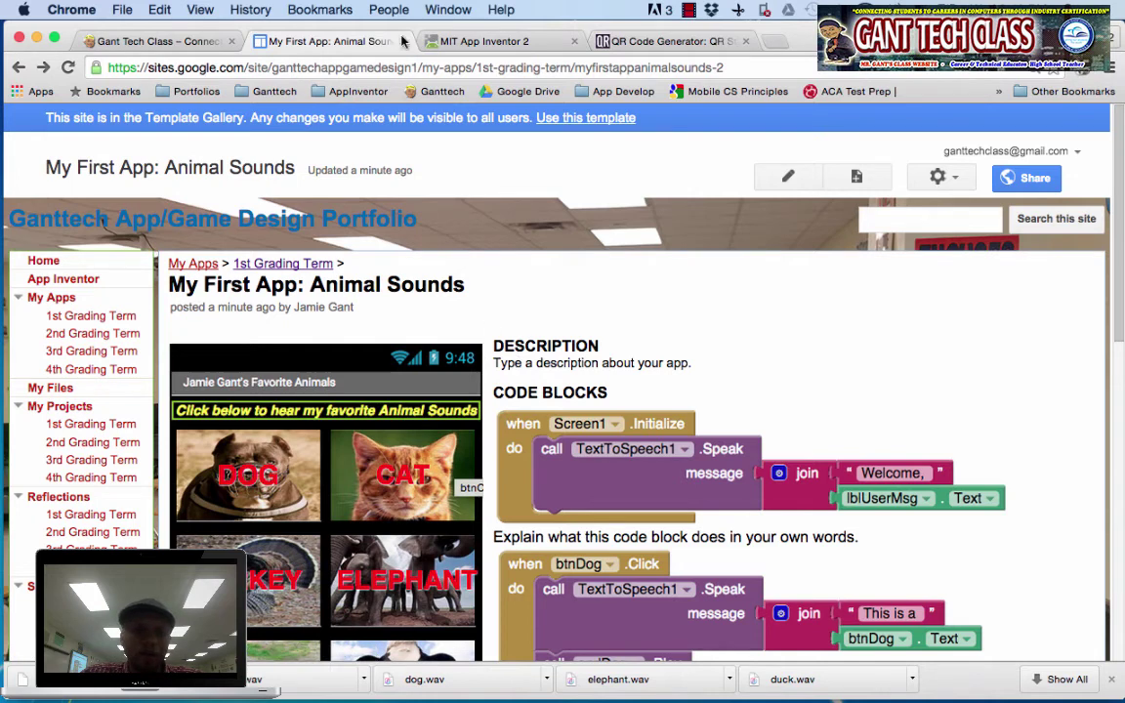
pyautogui.click(510, 65)
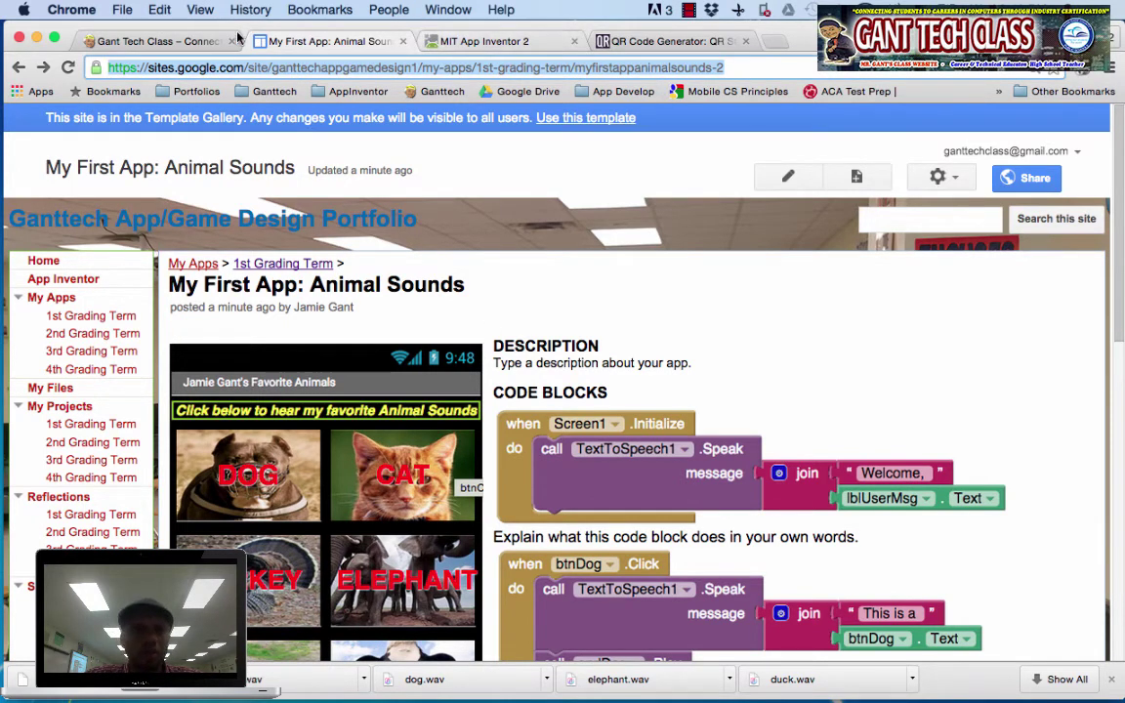
pyautogui.click(359, 71)
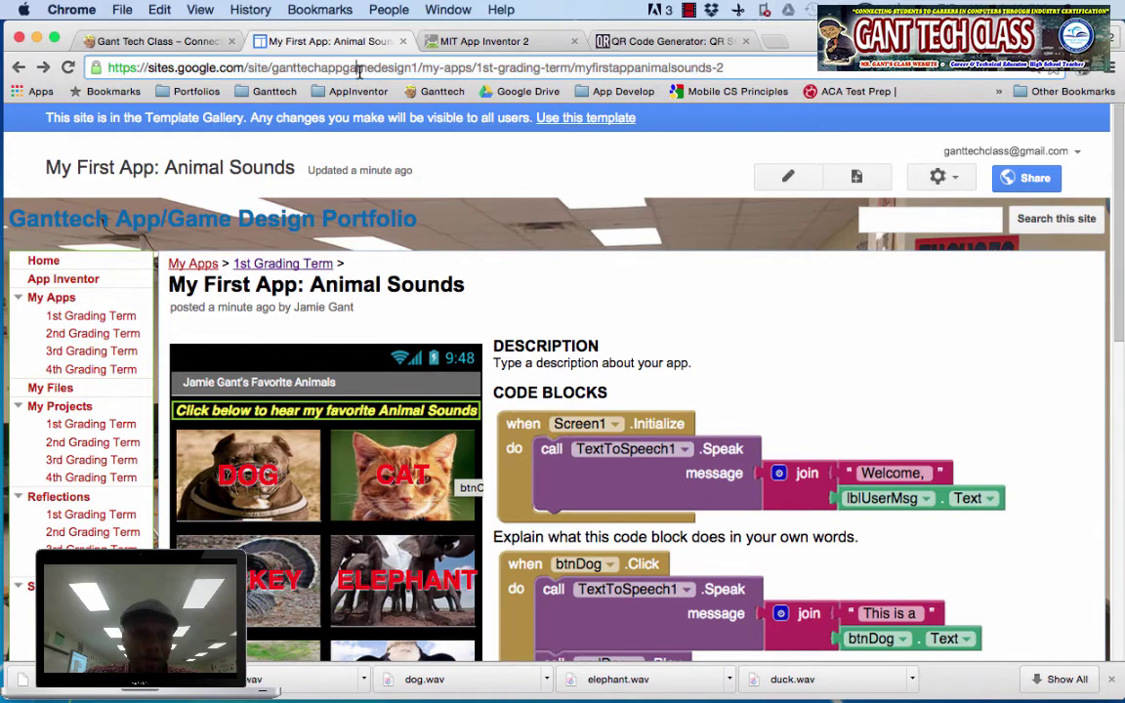
pyautogui.press('super+a')
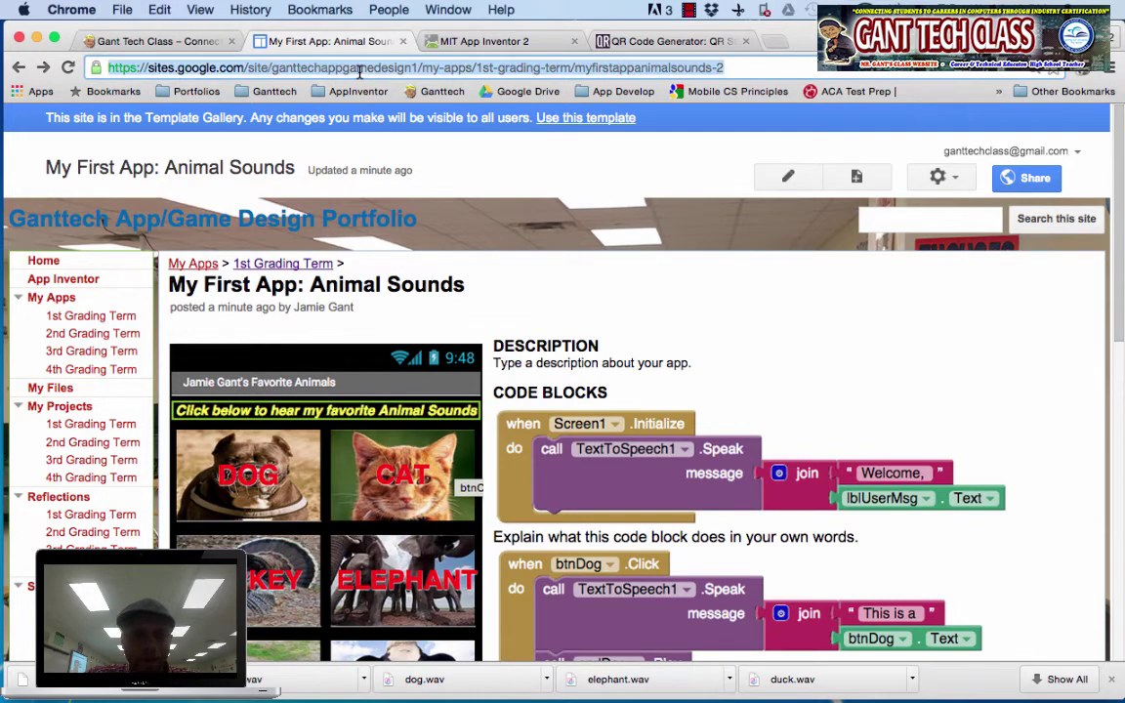
# Switch to the Gant Tech lesson page and read its QR code, finished page example and Upload Document instructions, highlighting the website address instruction
pyautogui.click(158, 43)
pyautogui.scroll(-5, 646, 457)
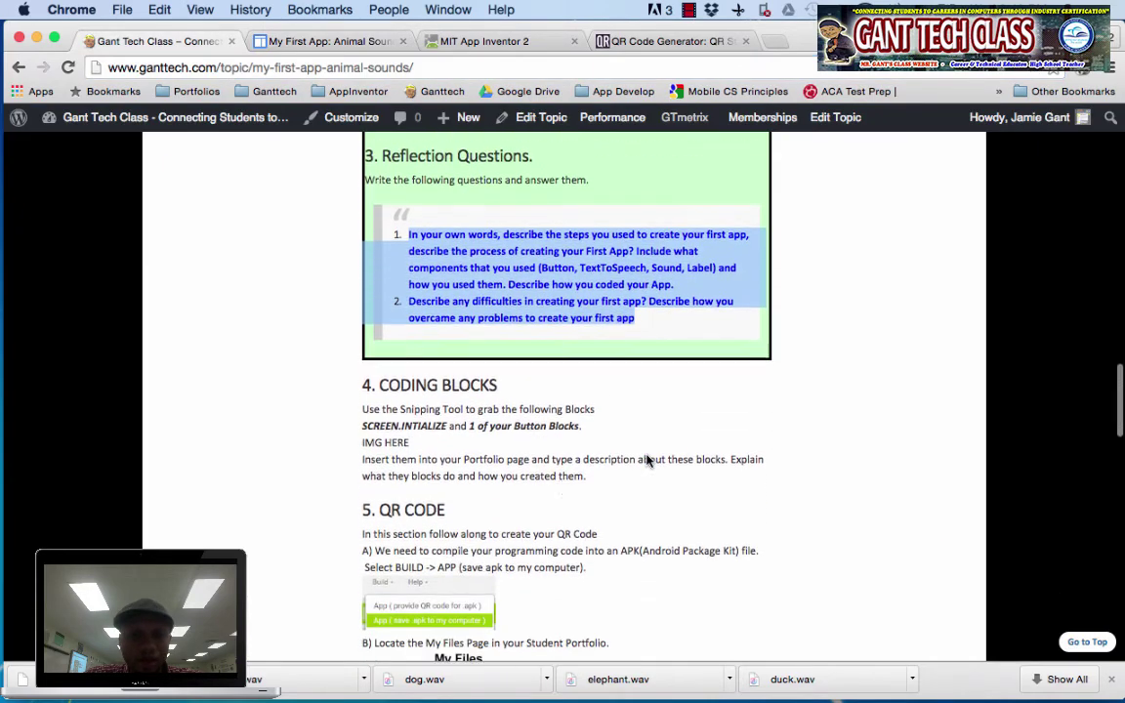
pyautogui.scroll(-10, 456, 513)
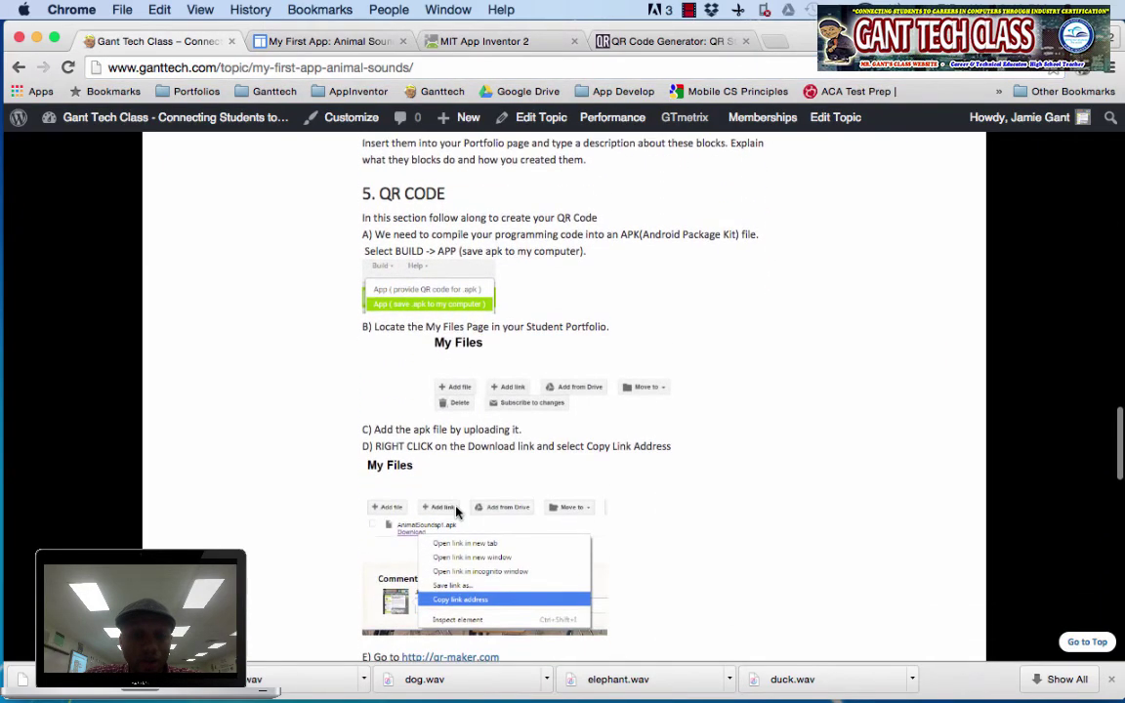
pyautogui.scroll(-8, 456, 513)
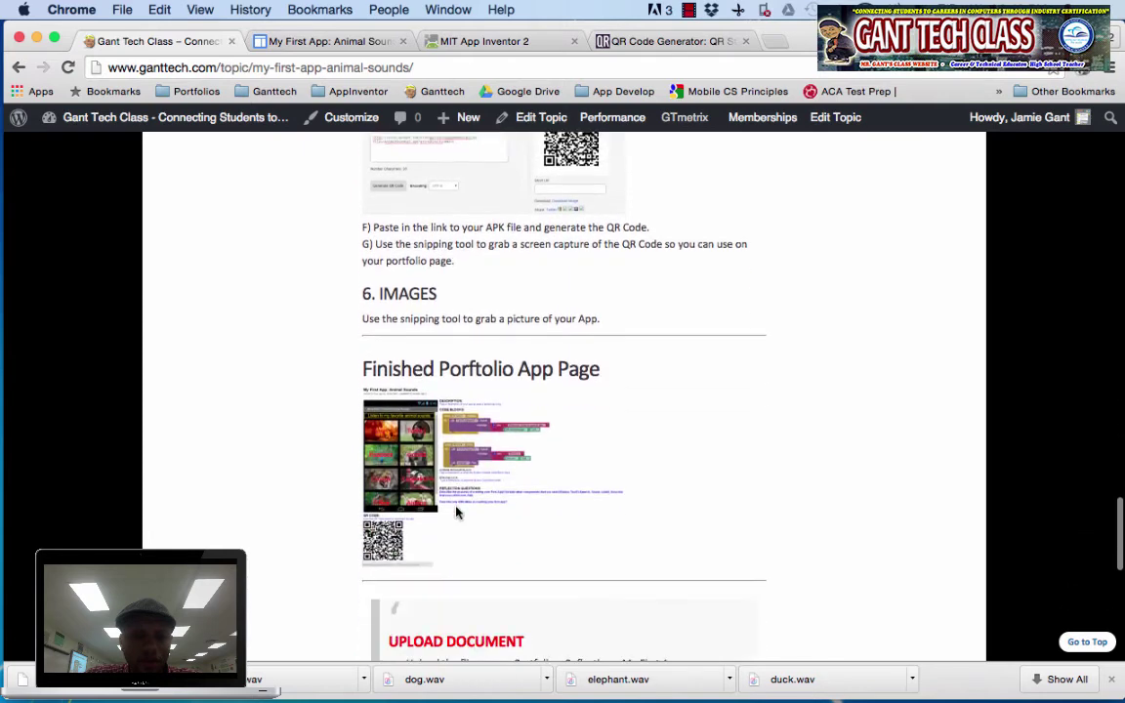
pyautogui.scroll(-2, 456, 513)
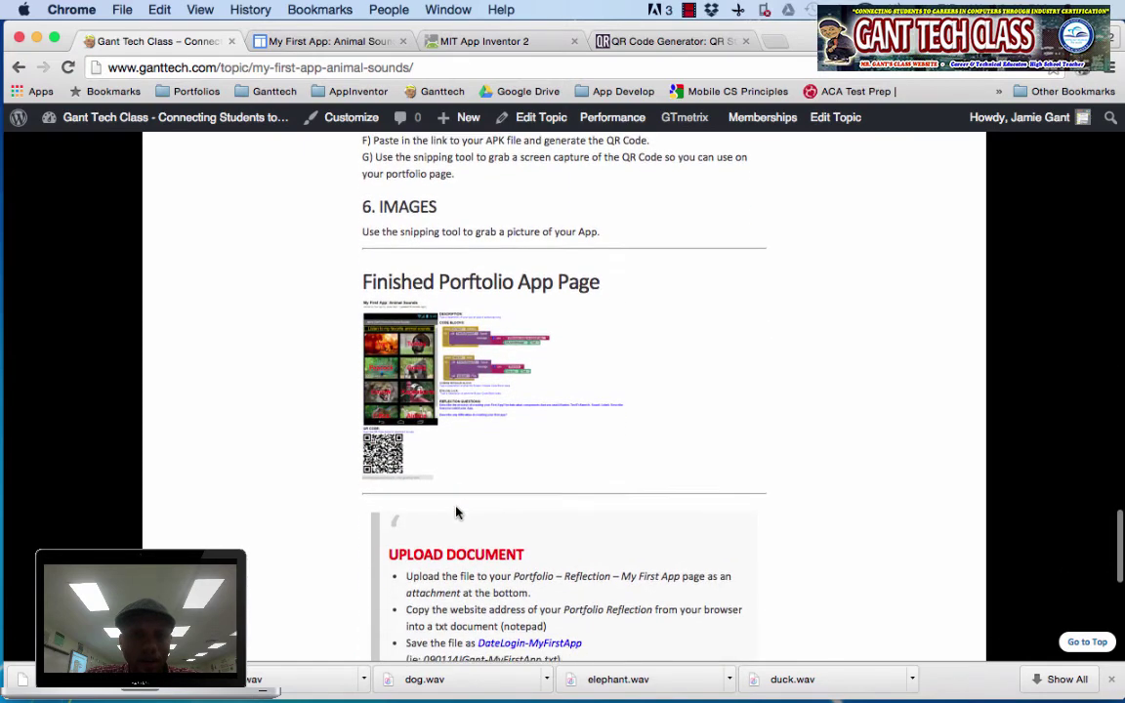
pyautogui.scroll(-1, 455, 507)
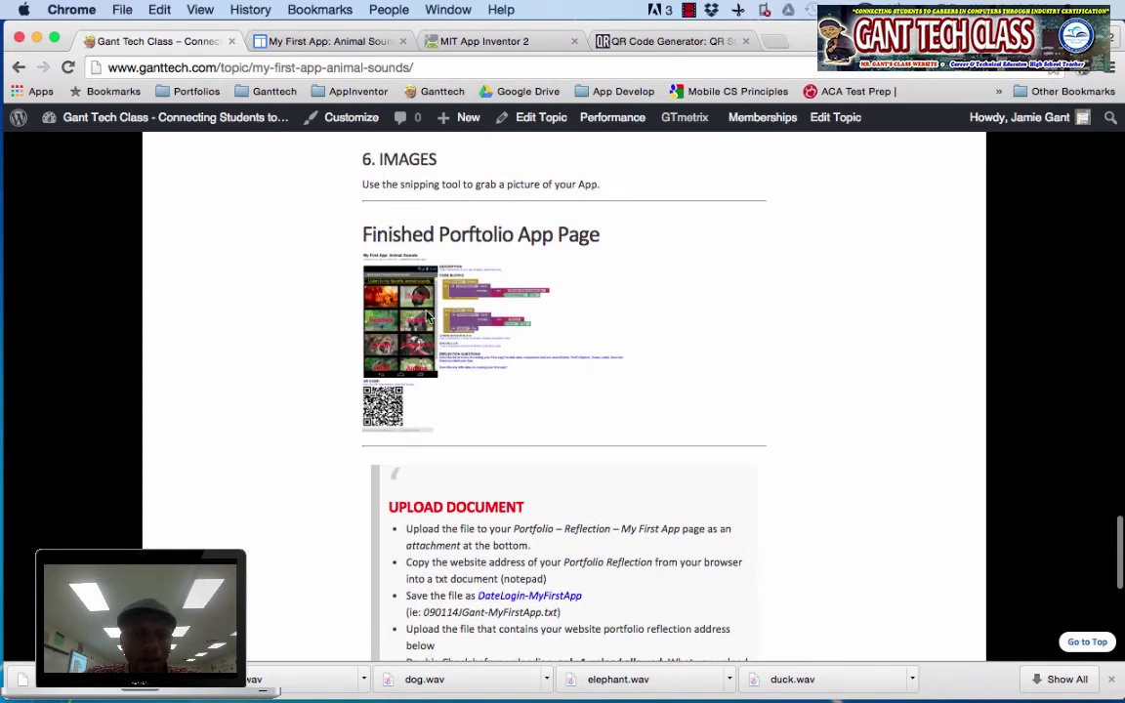
pyautogui.scroll(-5, 565, 517)
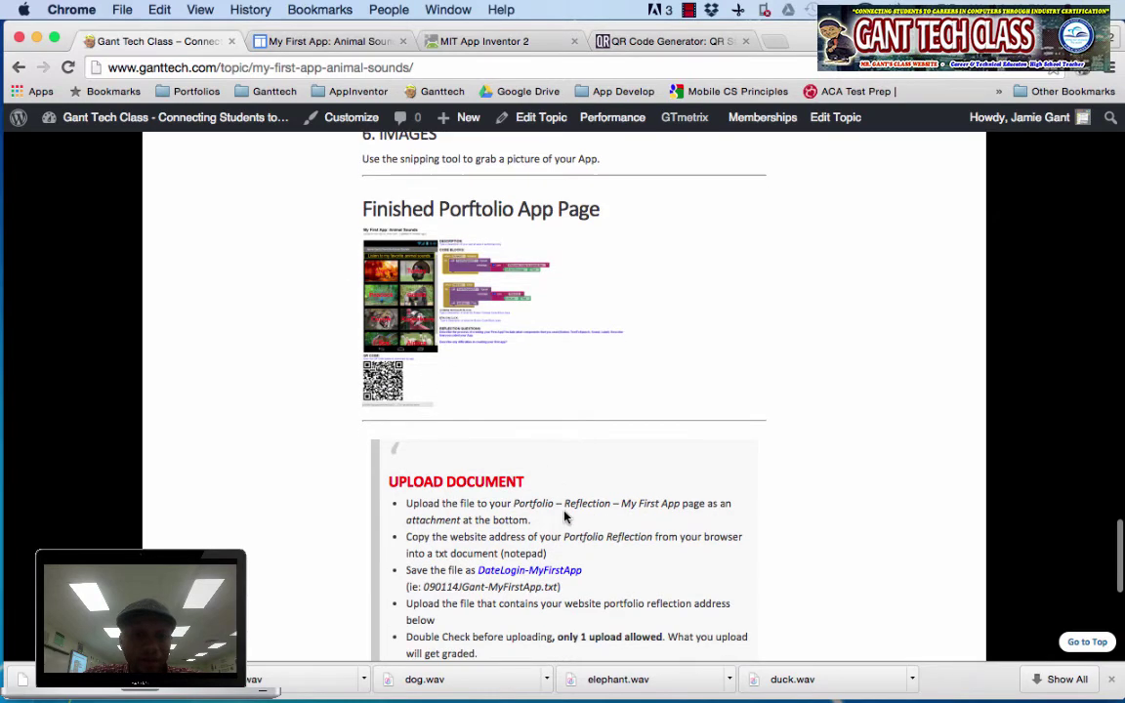
pyautogui.scroll(-3, 564, 517)
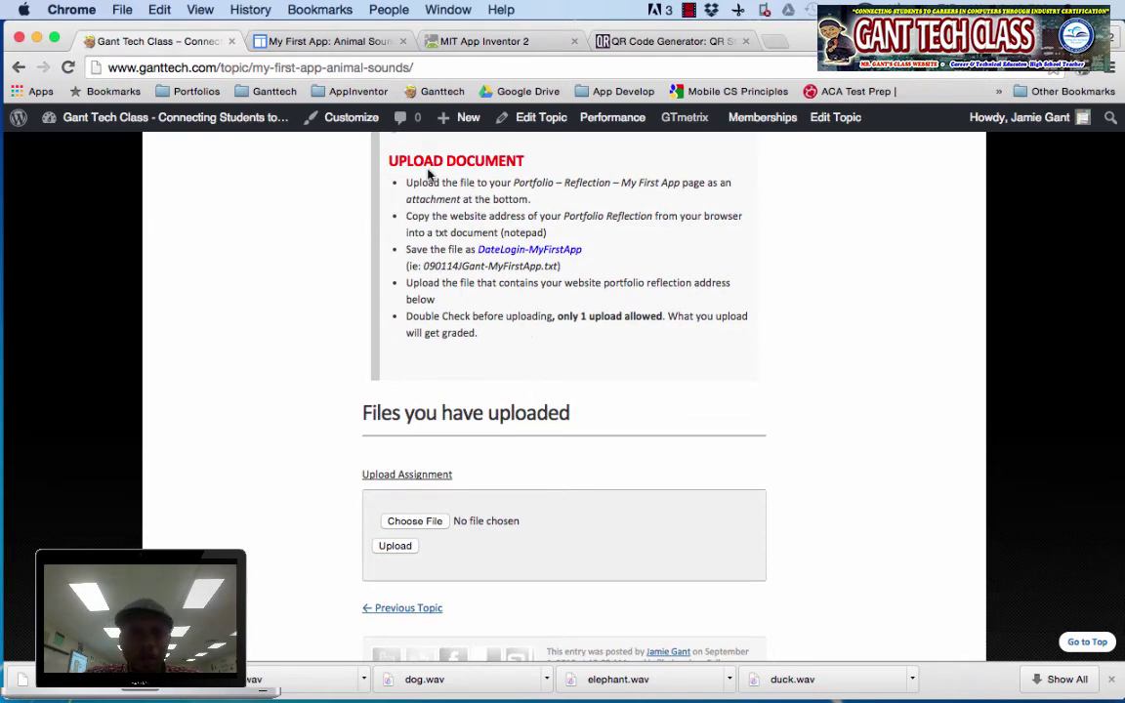
pyautogui.moveTo(395, 164); pyautogui.dragTo(499, 339)
pyautogui.scroll(1, 553, 334)
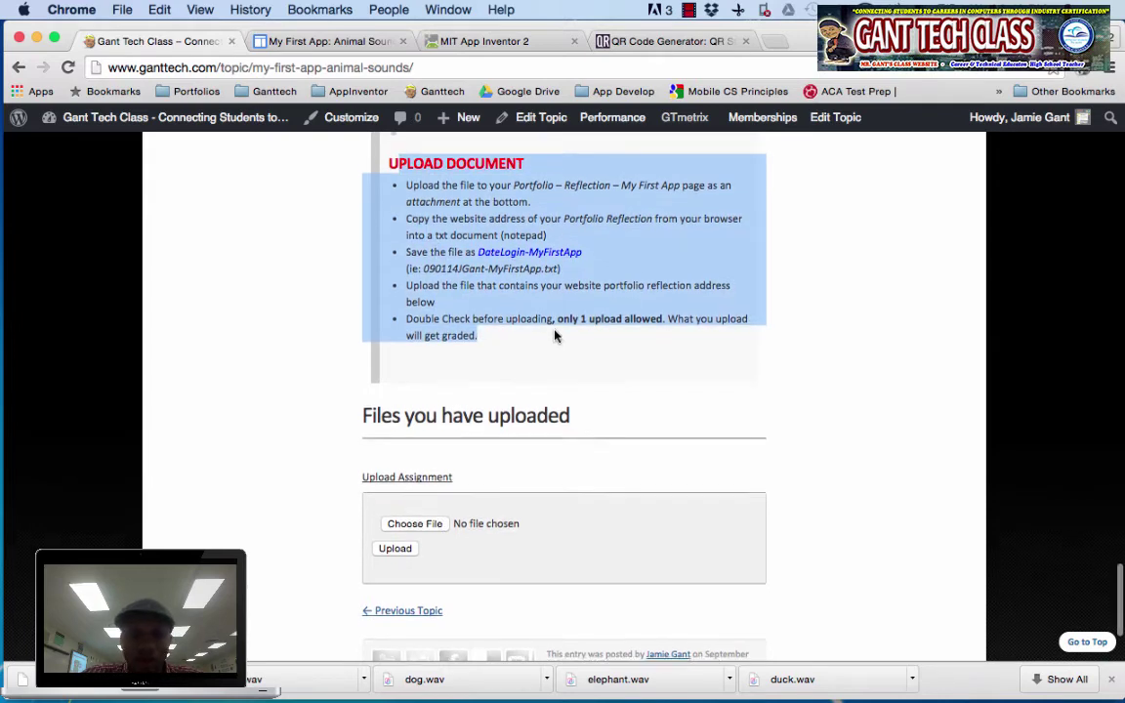
pyautogui.click(554, 330)
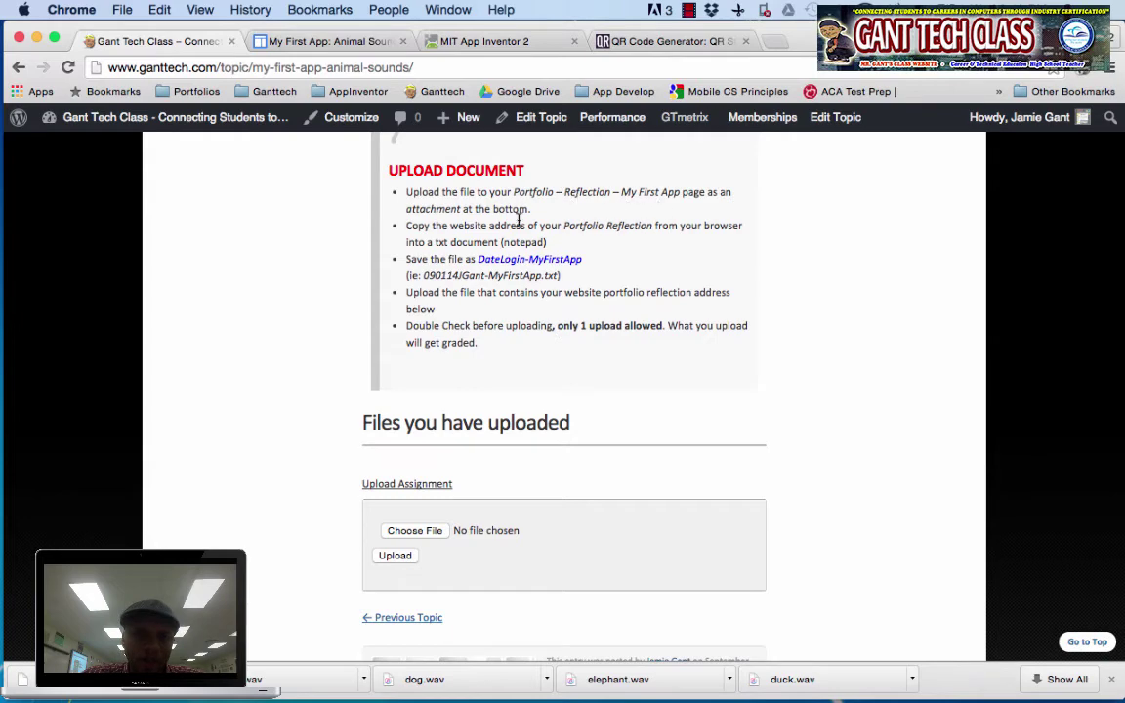
pyautogui.moveTo(421, 227); pyautogui.dragTo(555, 242)
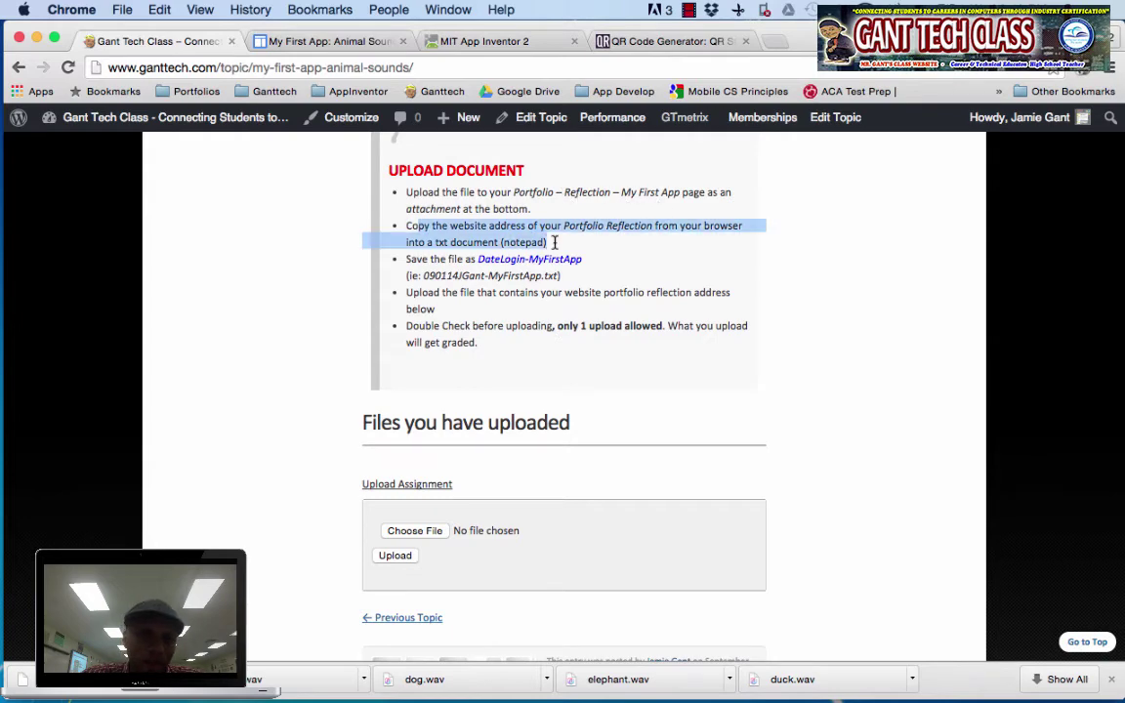
# Copy the web address of the "My First App: Animal Sounds" post and return to the upload instructions
pyautogui.click(379, 43)
pyautogui.click(374, 67)
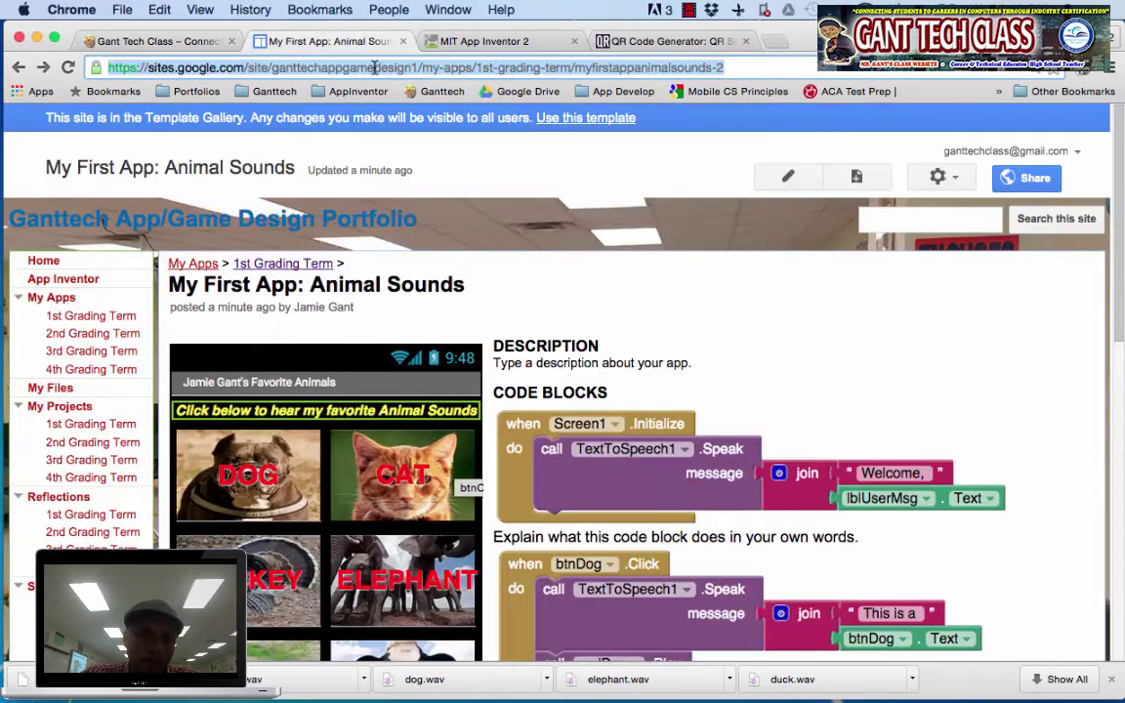
pyautogui.rightClick(391, 66)
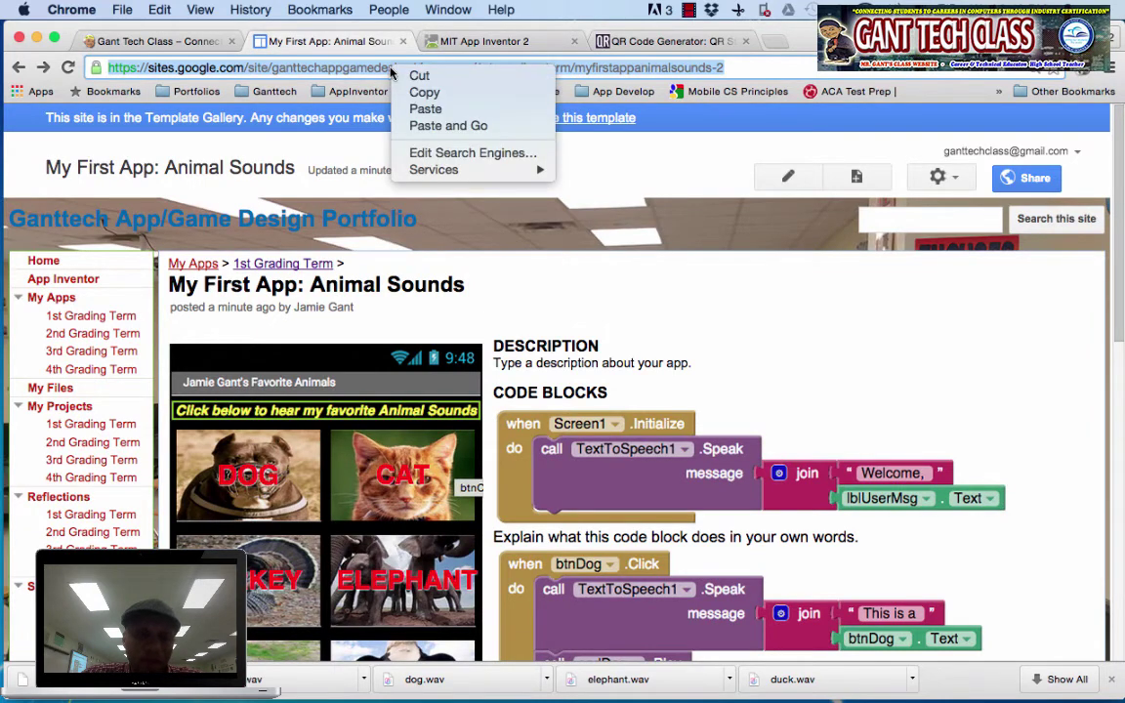
pyautogui.click(410, 93)
pyautogui.click(156, 41)
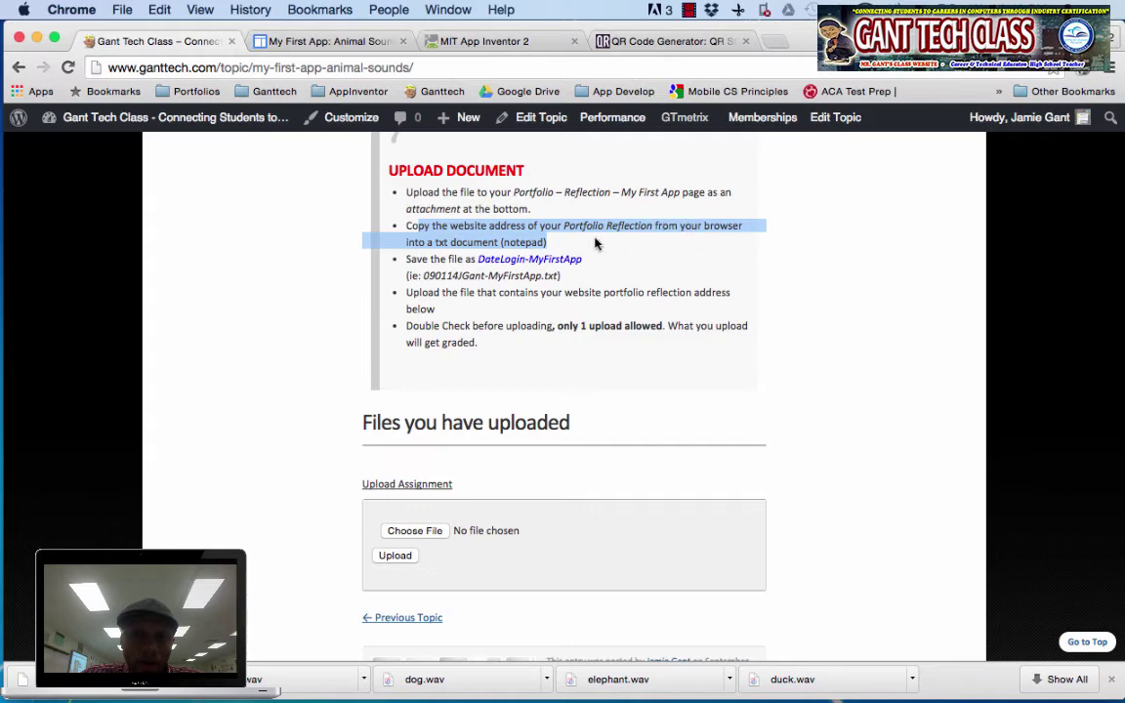
pyautogui.click(666, 227)
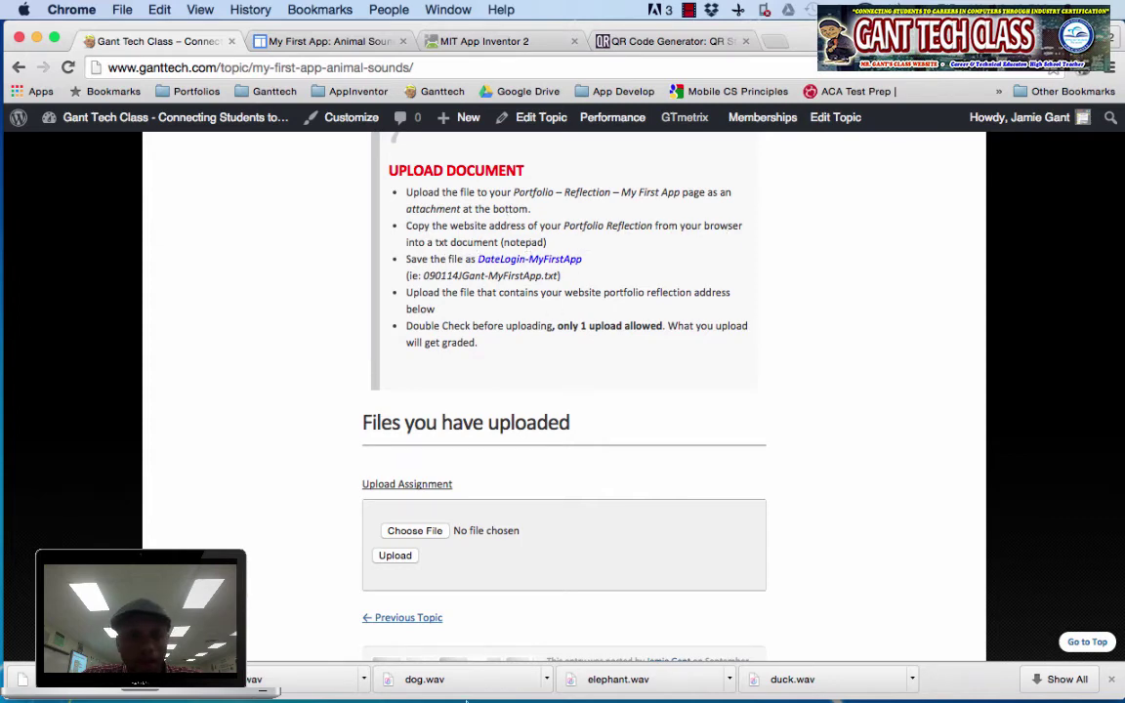
# Switch to TextEdit, create a blank document and paste the copied portfolio post address into it
pyautogui.click(672, 681)
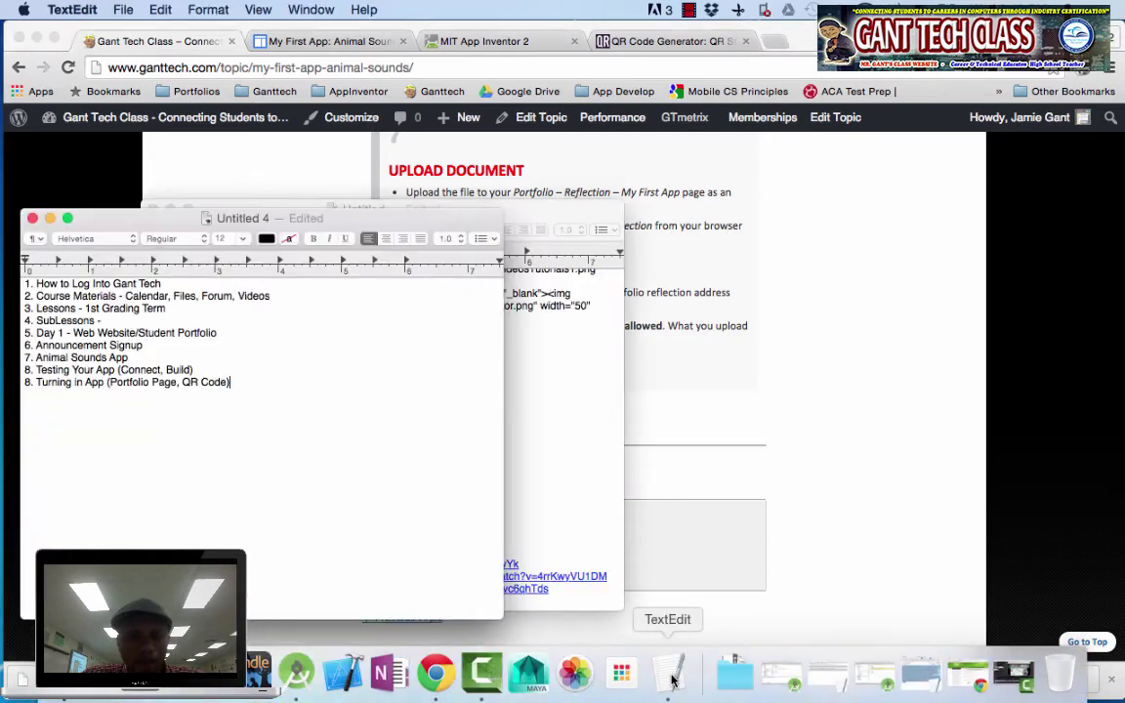
pyautogui.click(125, 10)
pyautogui.click(138, 35)
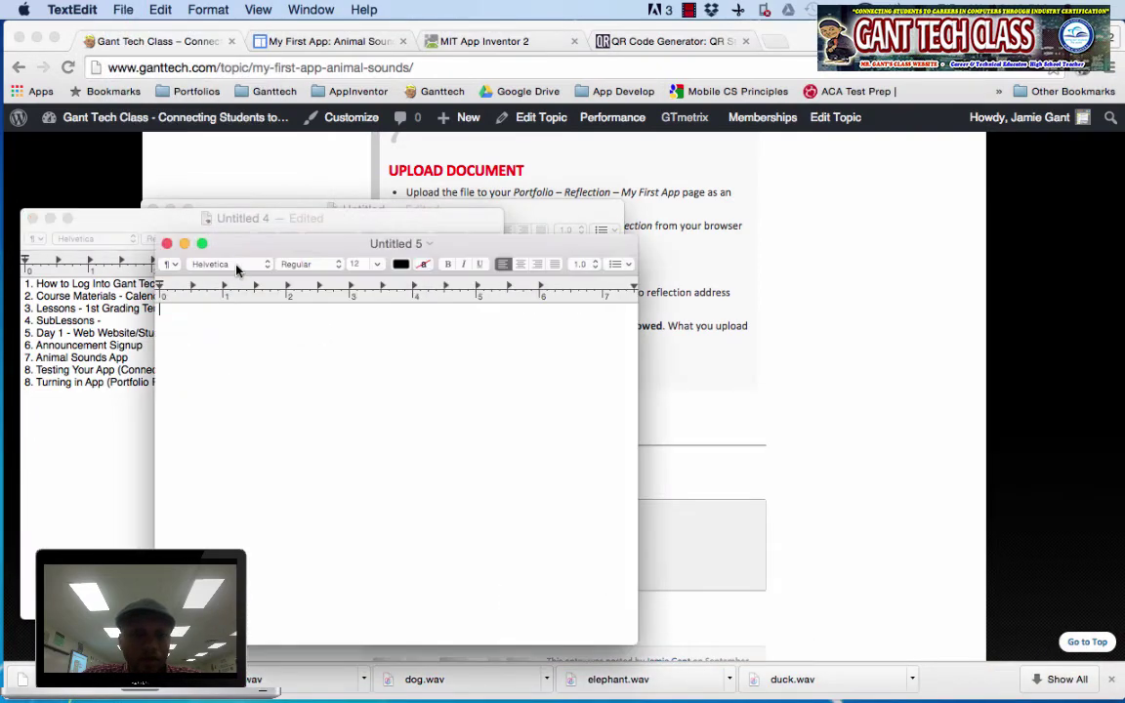
pyautogui.moveTo(233, 245); pyautogui.dragTo(107, 219)
pyautogui.press('super+v')
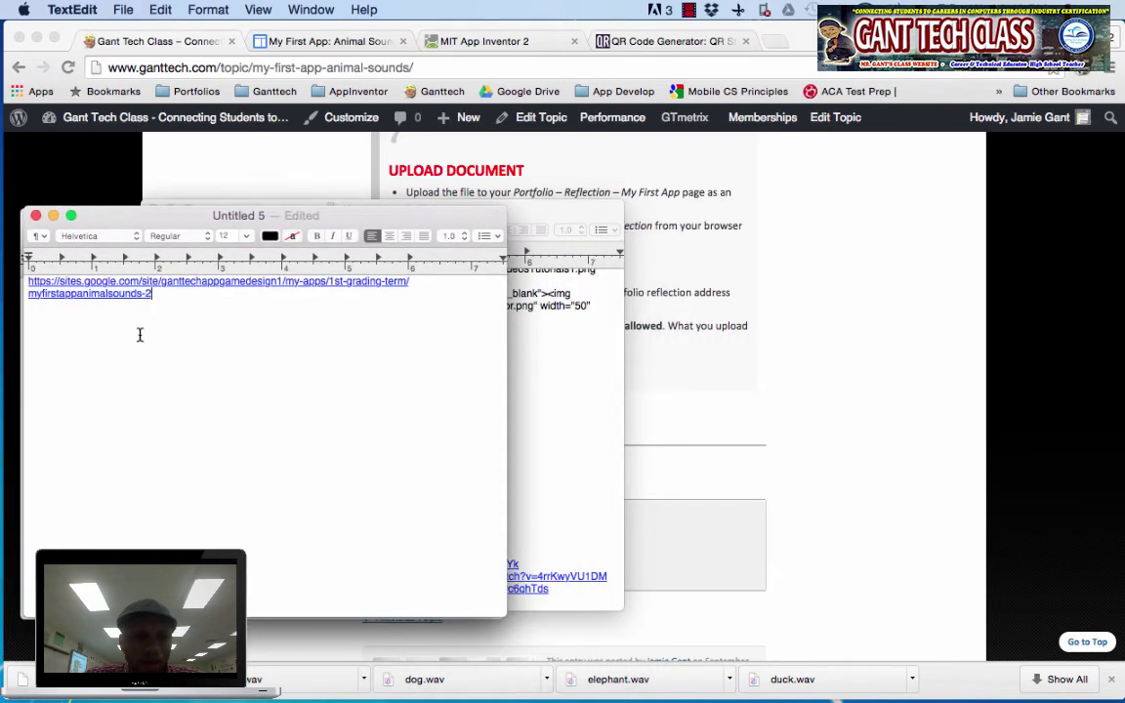
# Minimize the two other open text documents and move the one with the portfolio link clear of the upload instructions
pyautogui.click(567, 229)
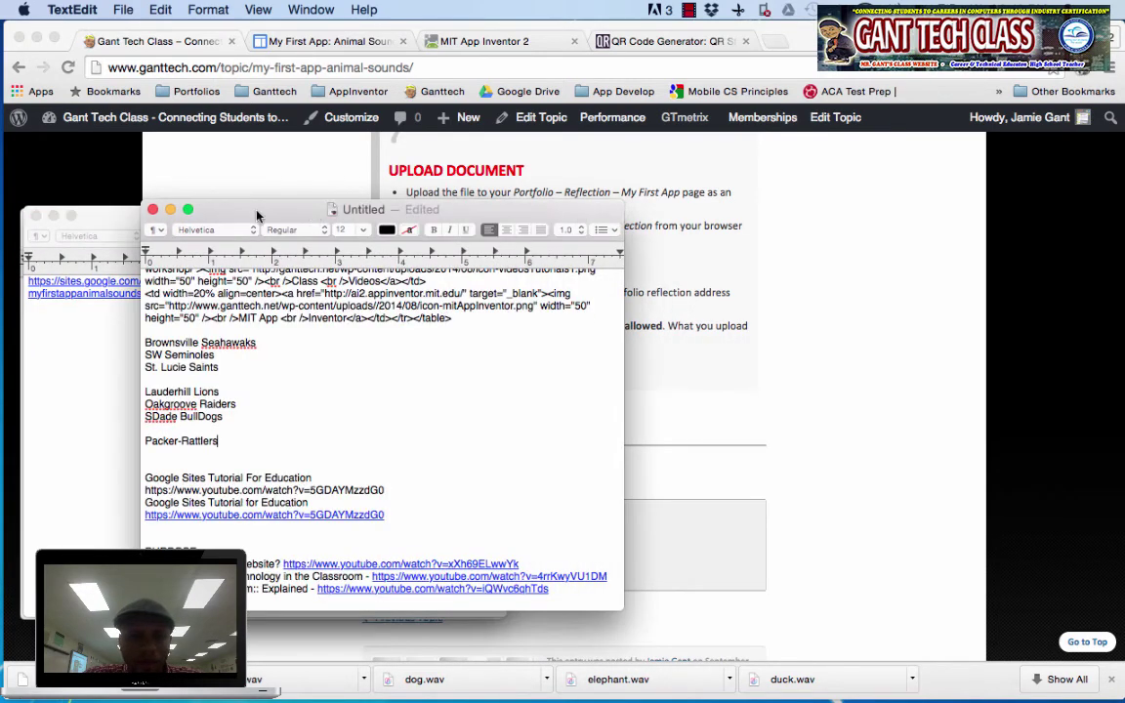
pyautogui.click(171, 211)
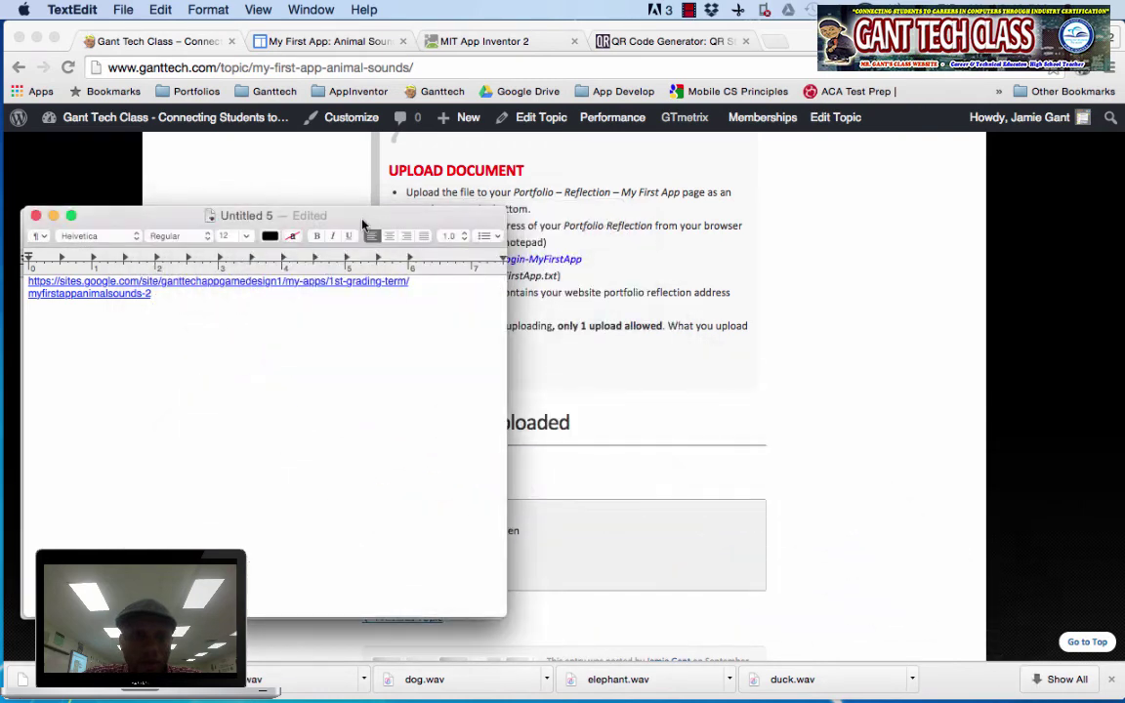
pyautogui.moveTo(361, 225); pyautogui.dragTo(322, 330)
pyautogui.click(306, 226)
pyautogui.click(49, 218)
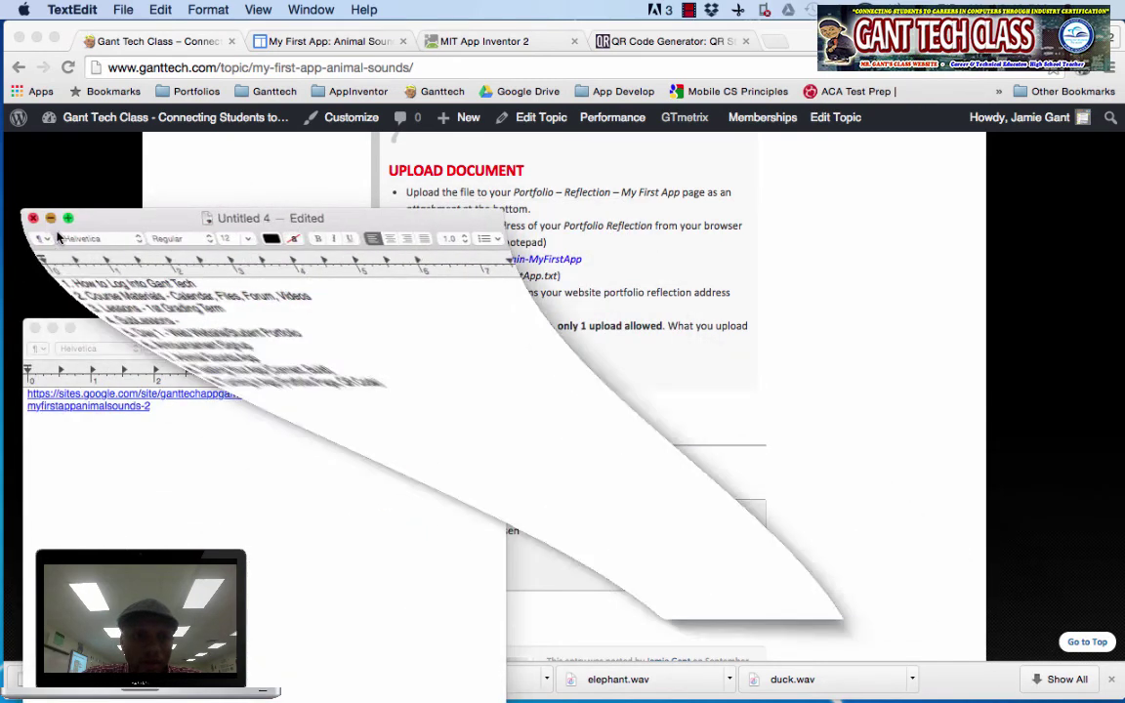
pyautogui.moveTo(320, 267); pyautogui.dragTo(626, 340)
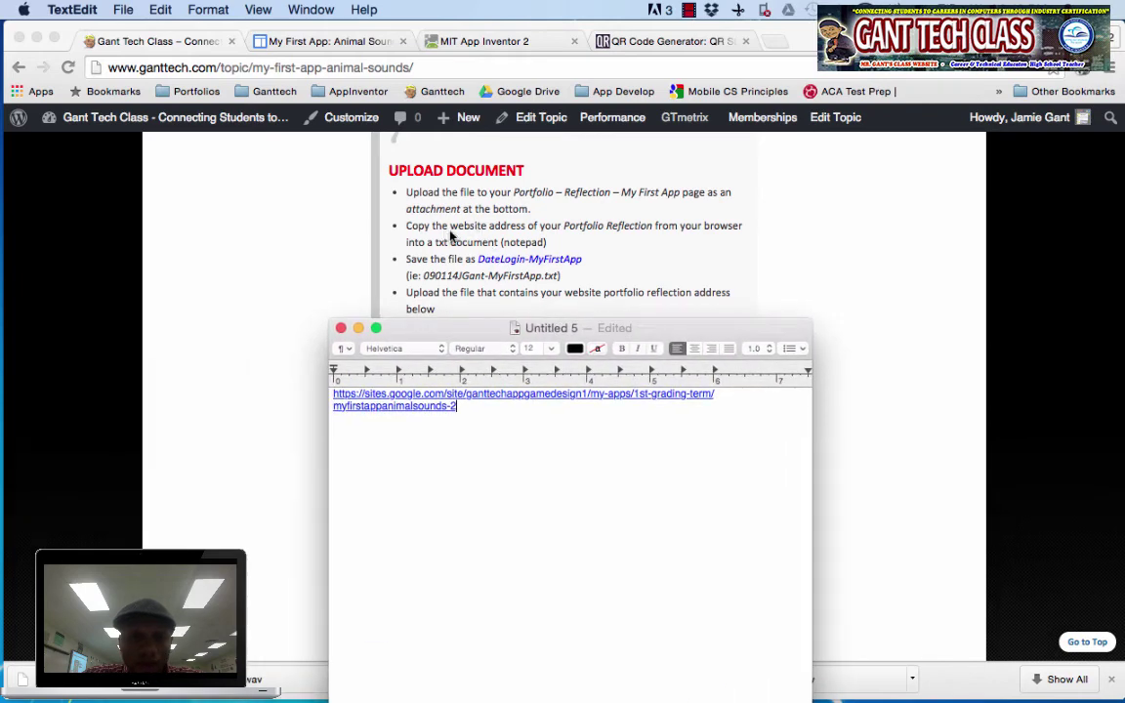
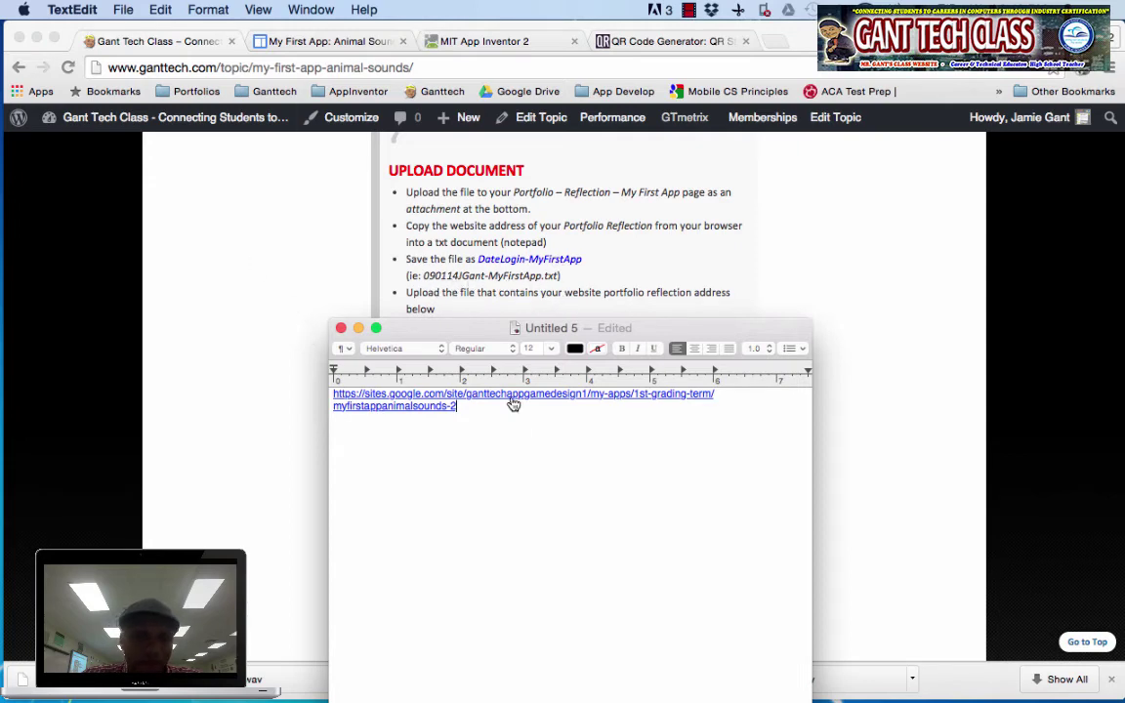
# Start saving the portfolio link document and browse to the Pictures folder Ganttech > App Desgn > My First App - Animal Sounds
pyautogui.click(123, 9)
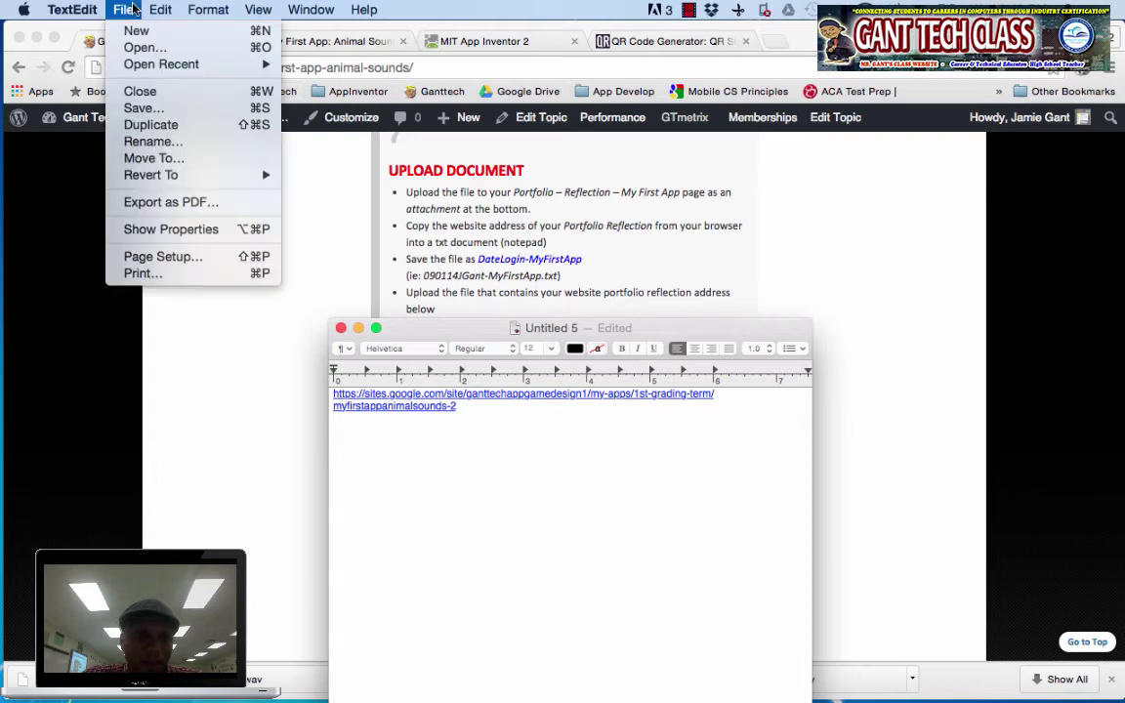
pyautogui.click(139, 109)
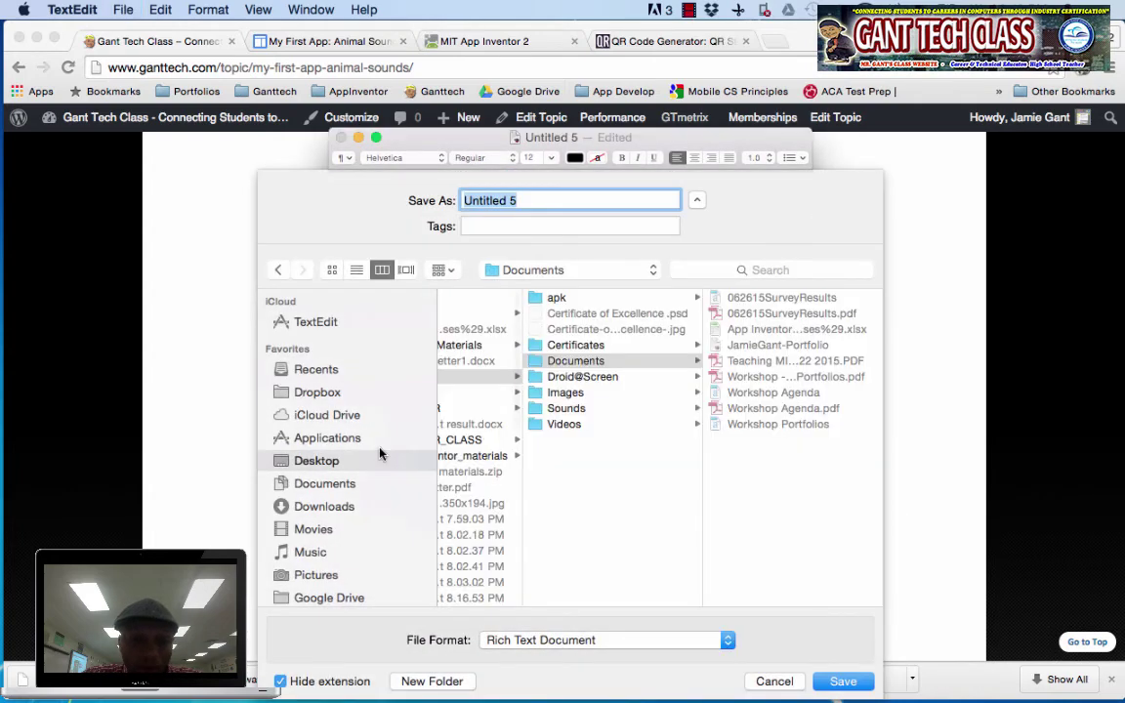
pyautogui.click(331, 488)
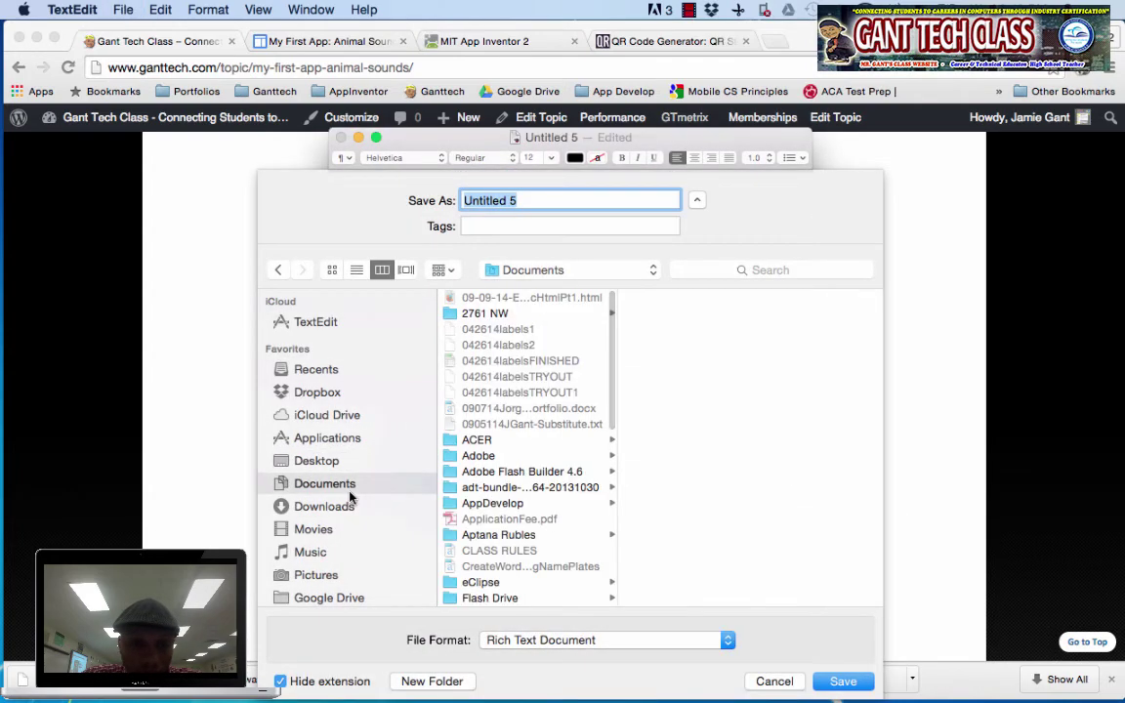
pyautogui.click(318, 574)
pyautogui.scroll(-5, 527, 464)
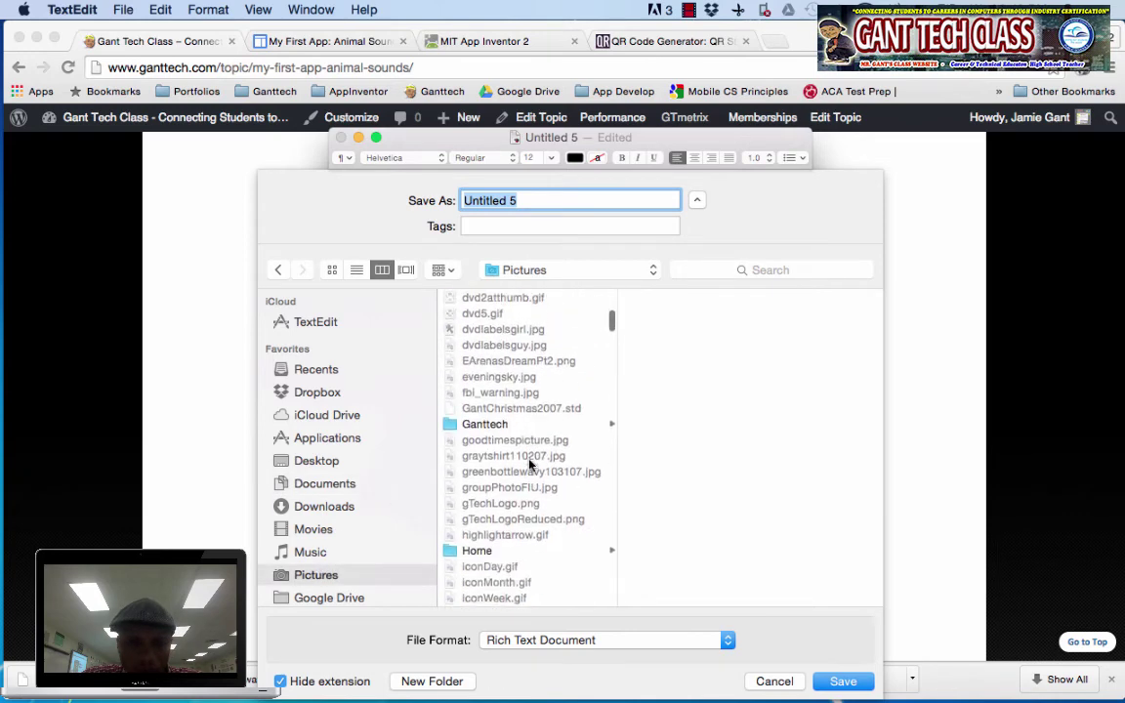
pyautogui.scroll(-2, 530, 465)
pyautogui.click(521, 372)
pyautogui.click(481, 388)
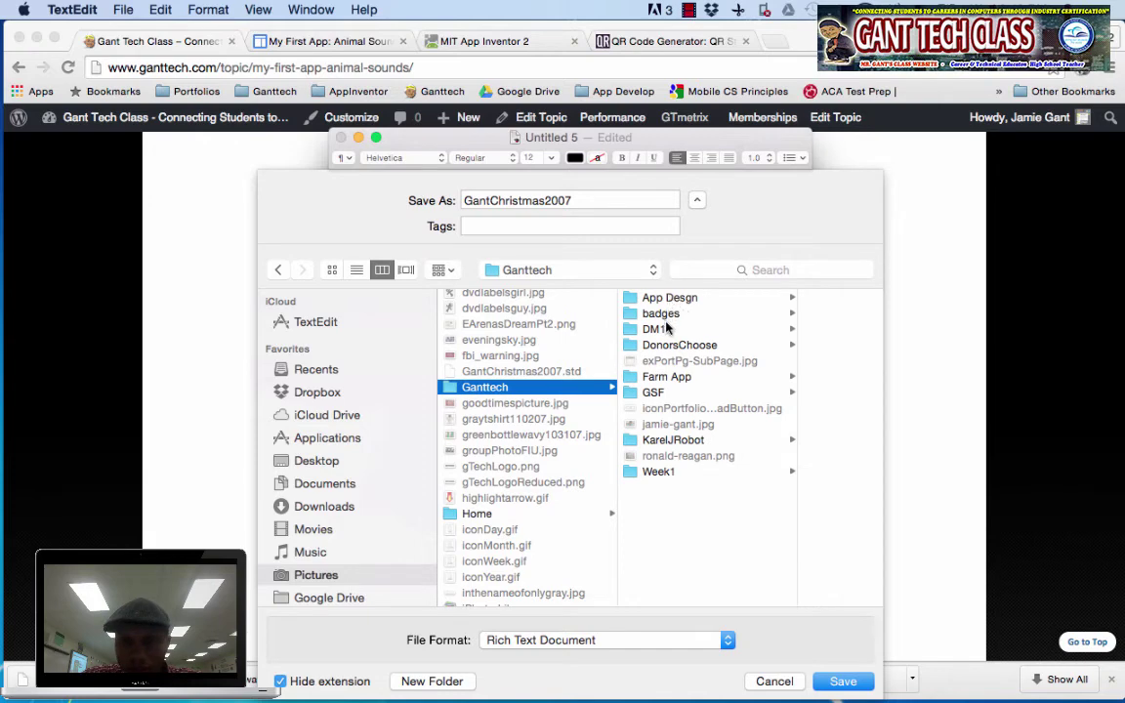
pyautogui.click(669, 299)
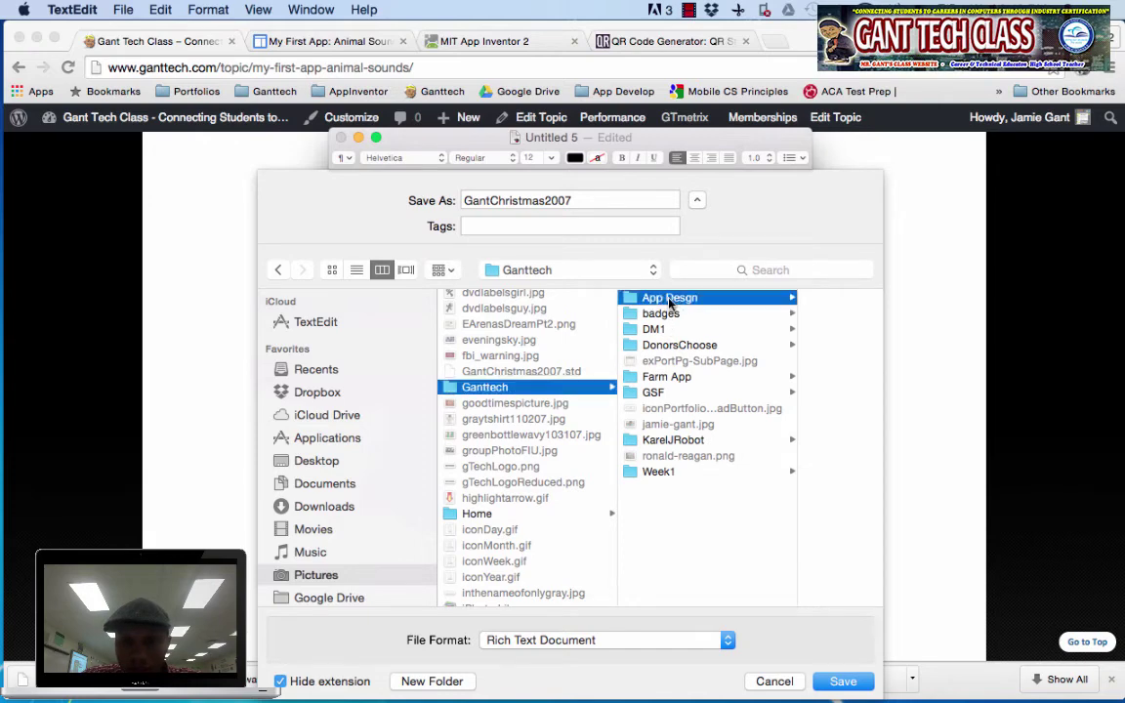
pyautogui.click(734, 299)
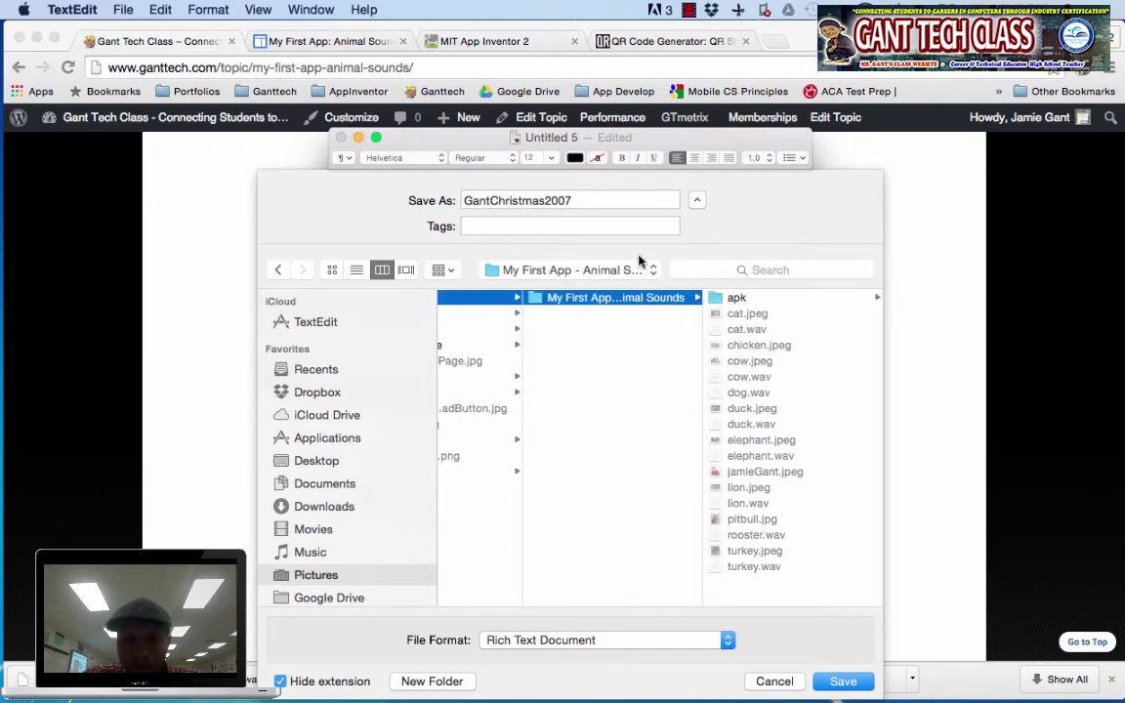
# Name the document with the date 090115, the login name and "-MyFirstApp", and save it as a Rich Text Document
pyautogui.click(603, 202)
pyautogui.moveTo(601, 199); pyautogui.dragTo(395, 196)
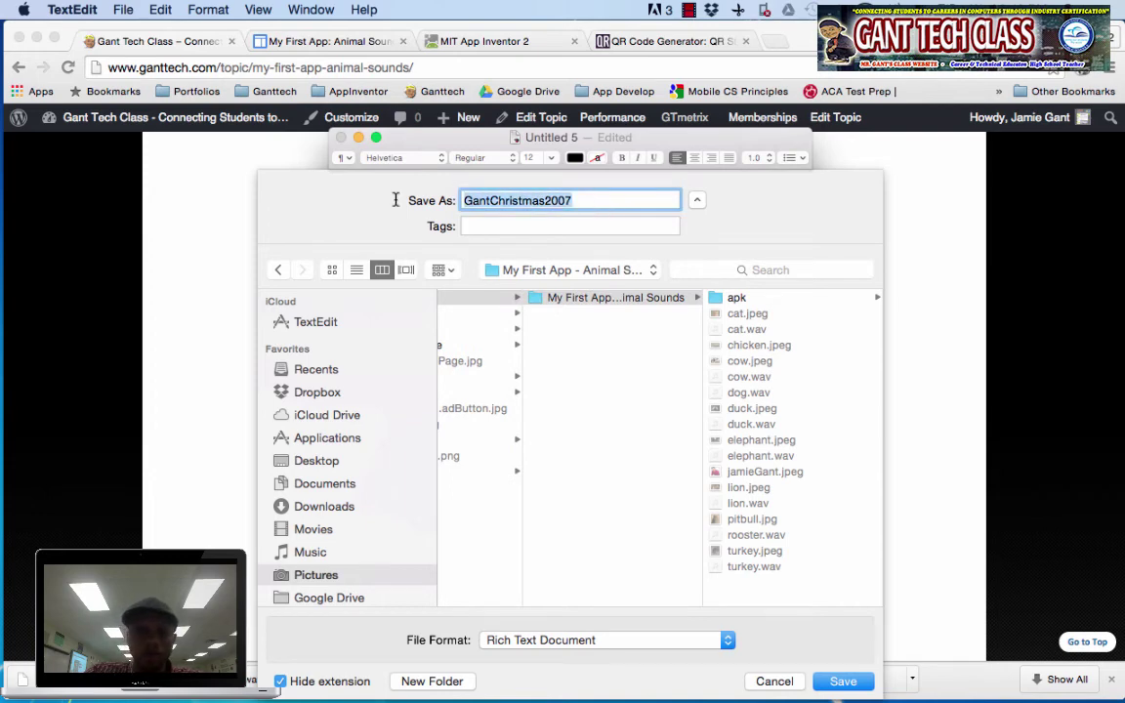
pyautogui.write('090115JGantM')
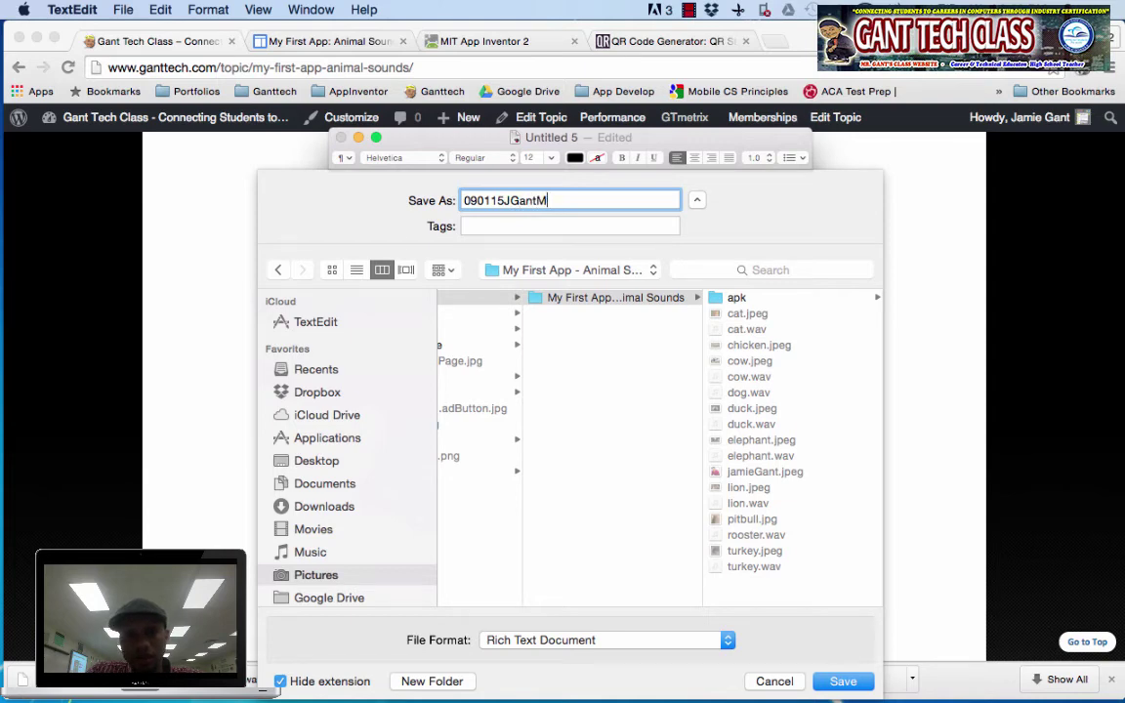
pyautogui.write('irs')
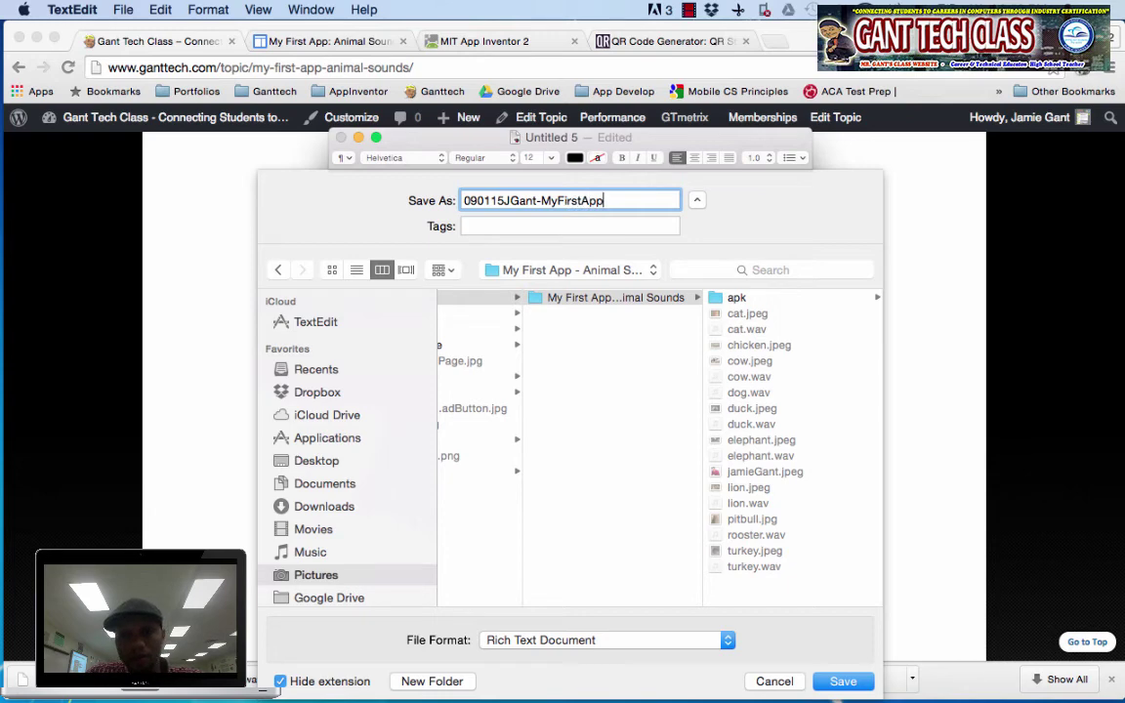
pyautogui.write('tApp')
pyautogui.press('Return')
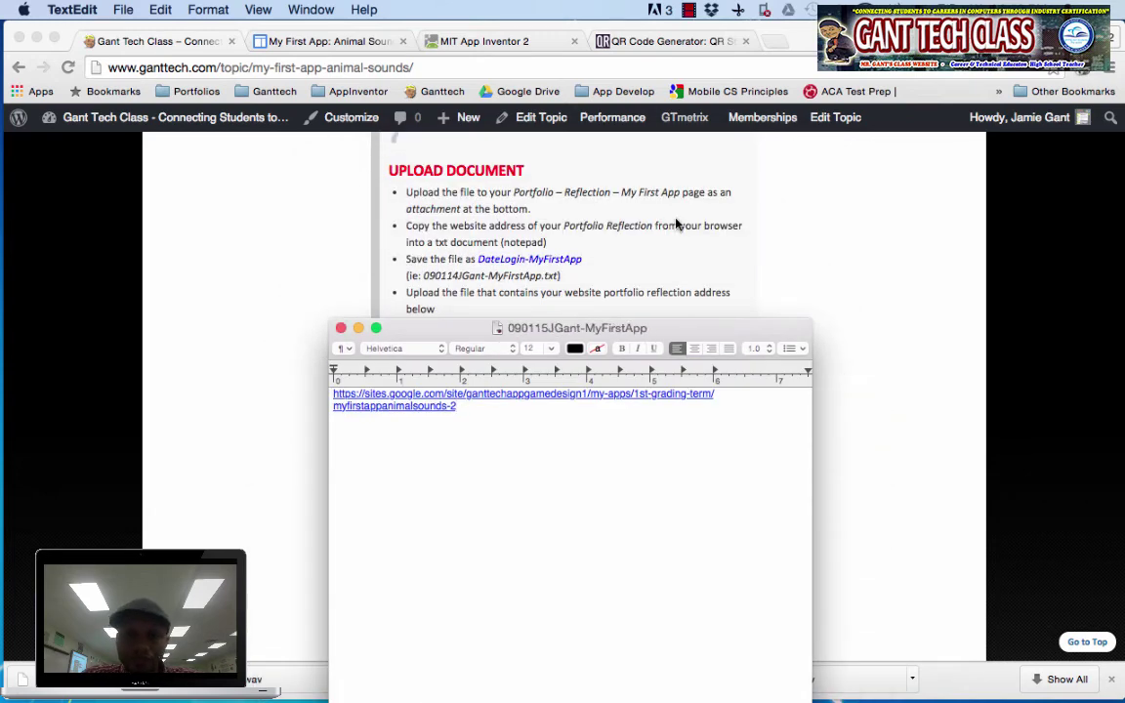
# Switch to Chrome and upload the saved MyFirstApp link document from the My First App - Animal Sounds folder as the assignment
pyautogui.click(818, 278)
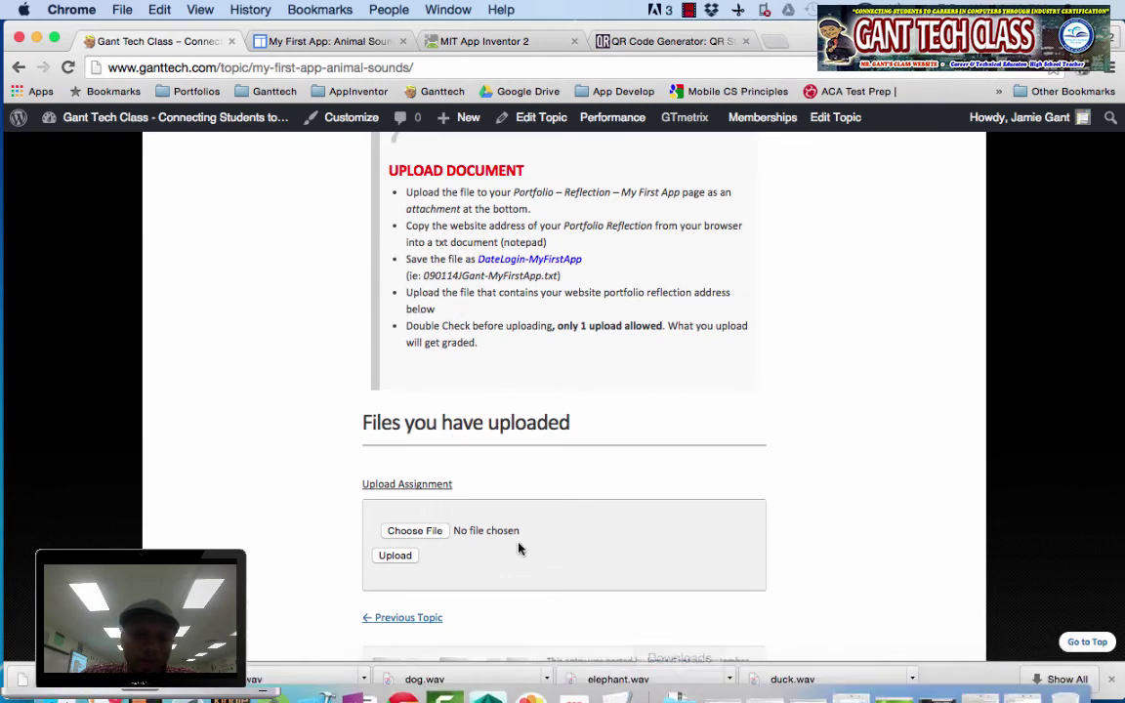
pyautogui.click(400, 533)
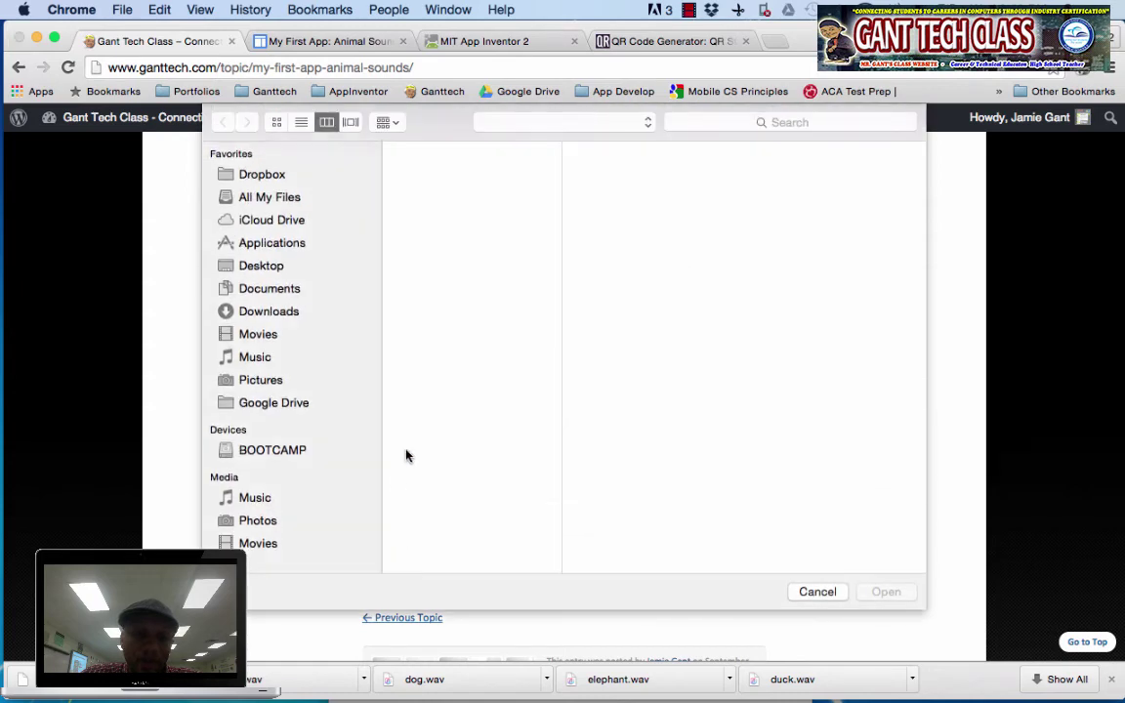
pyautogui.scroll(-1, 457, 340)
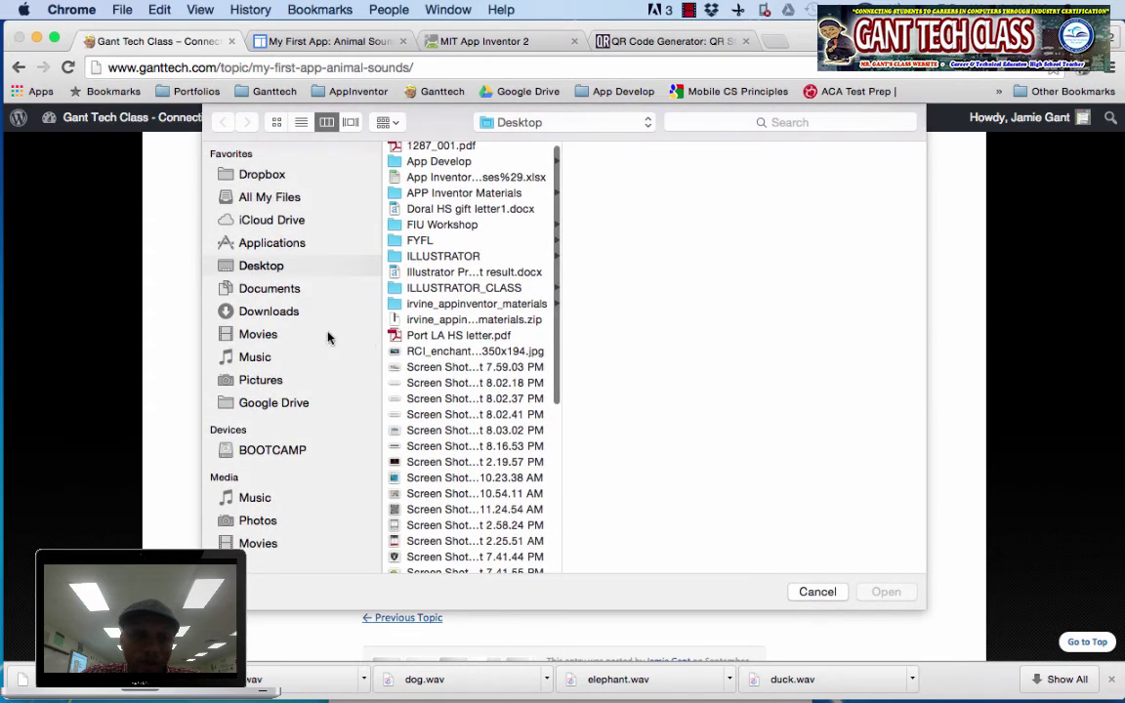
pyautogui.click(260, 380)
pyautogui.scroll(-8, 479, 382)
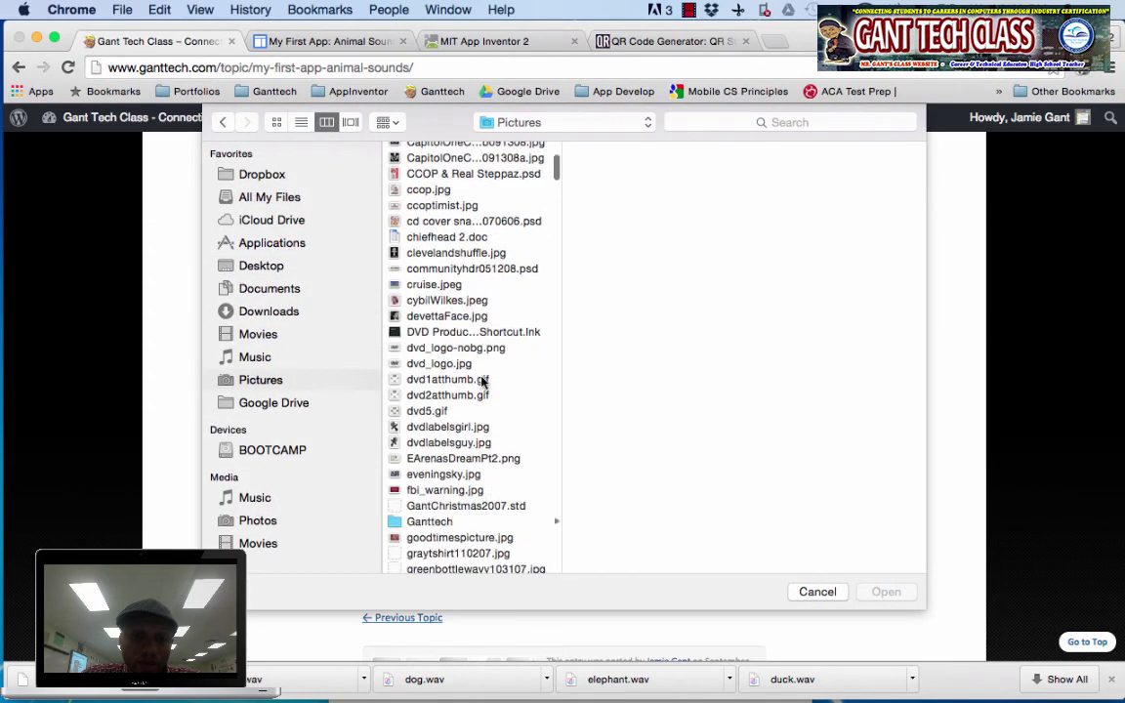
pyautogui.click(445, 387)
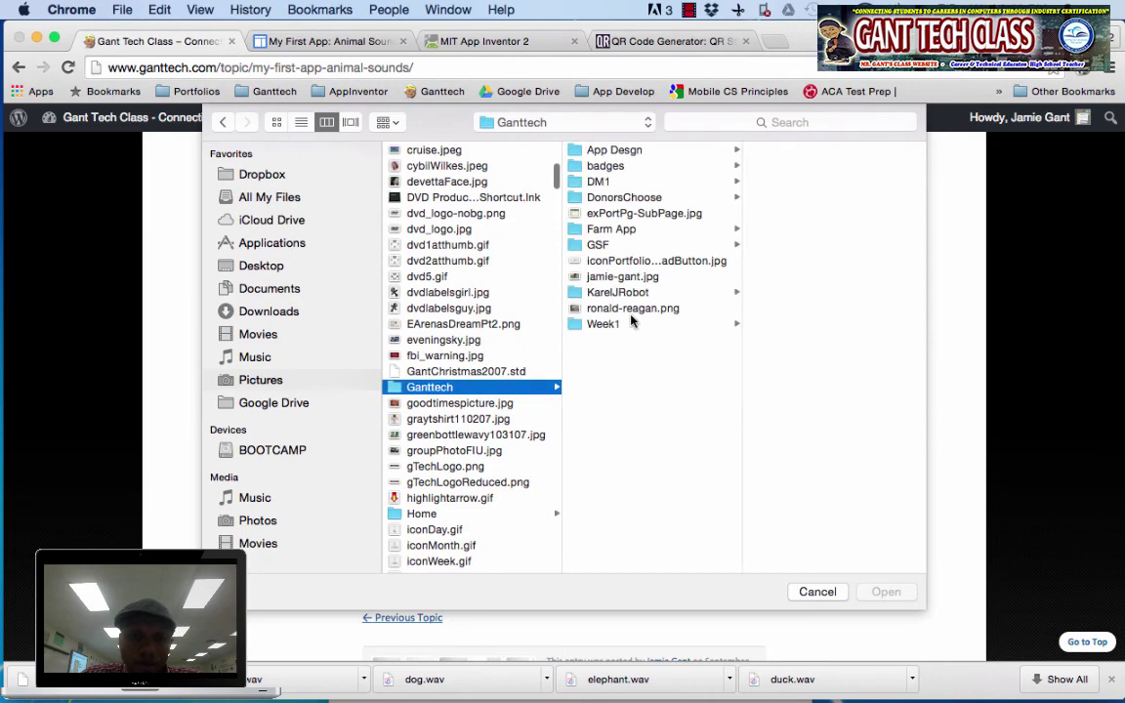
pyautogui.click(617, 153)
pyautogui.click(791, 152)
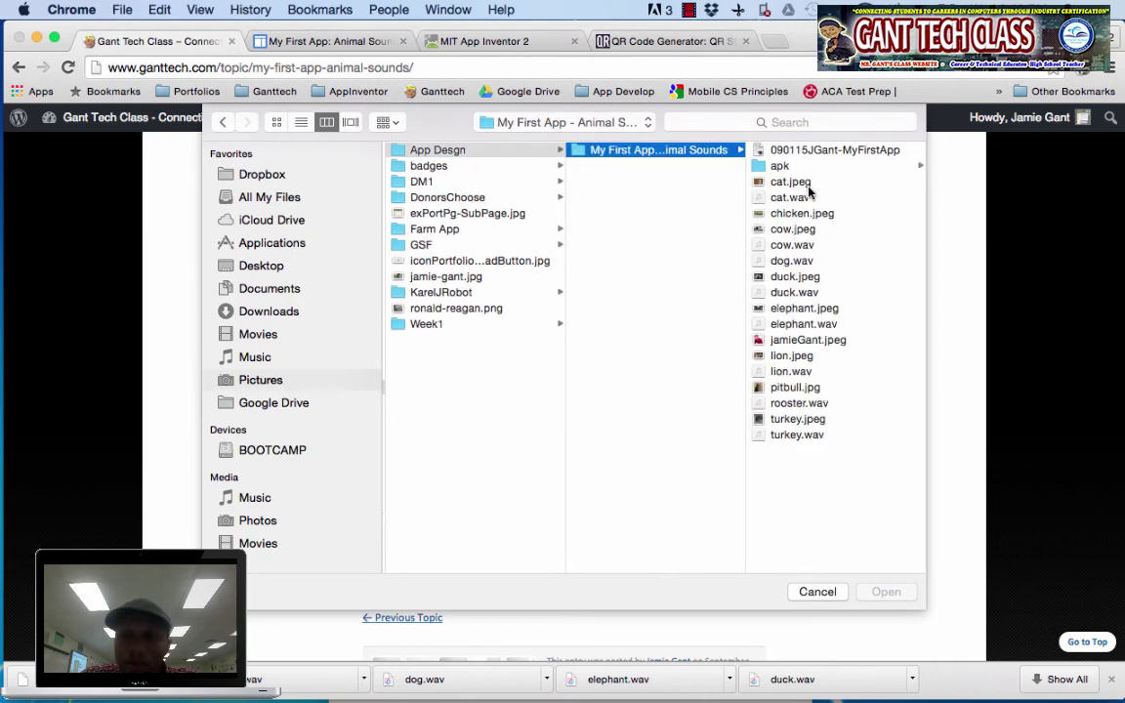
pyautogui.click(822, 151)
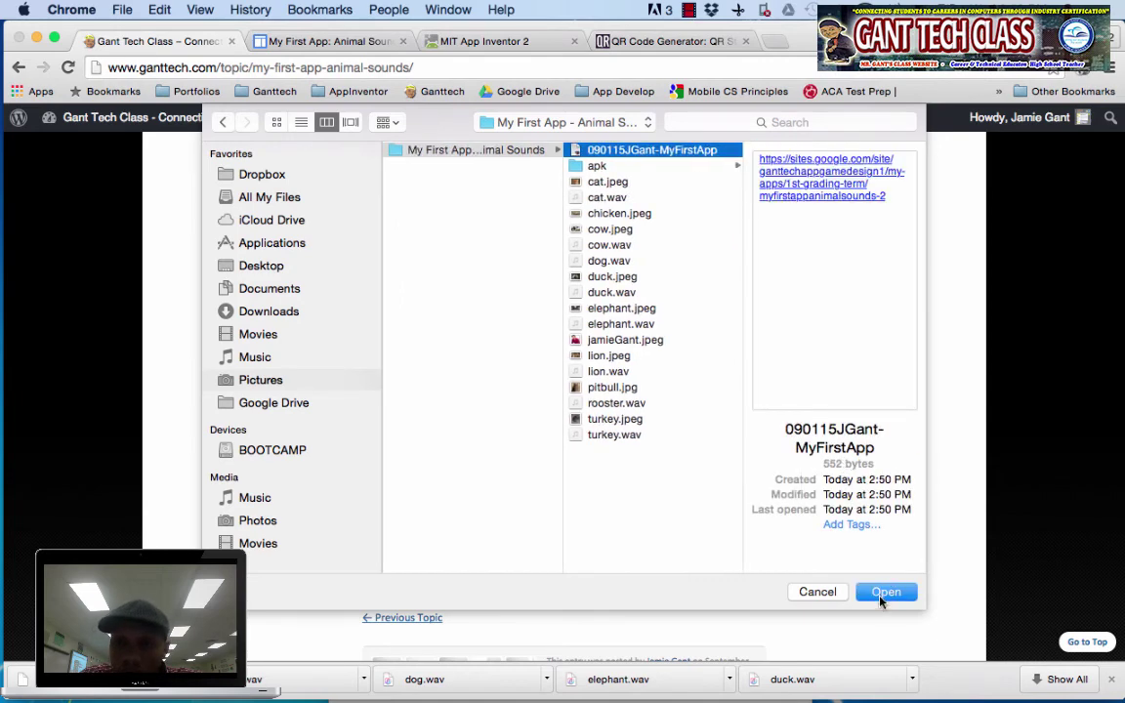
pyautogui.click(881, 593)
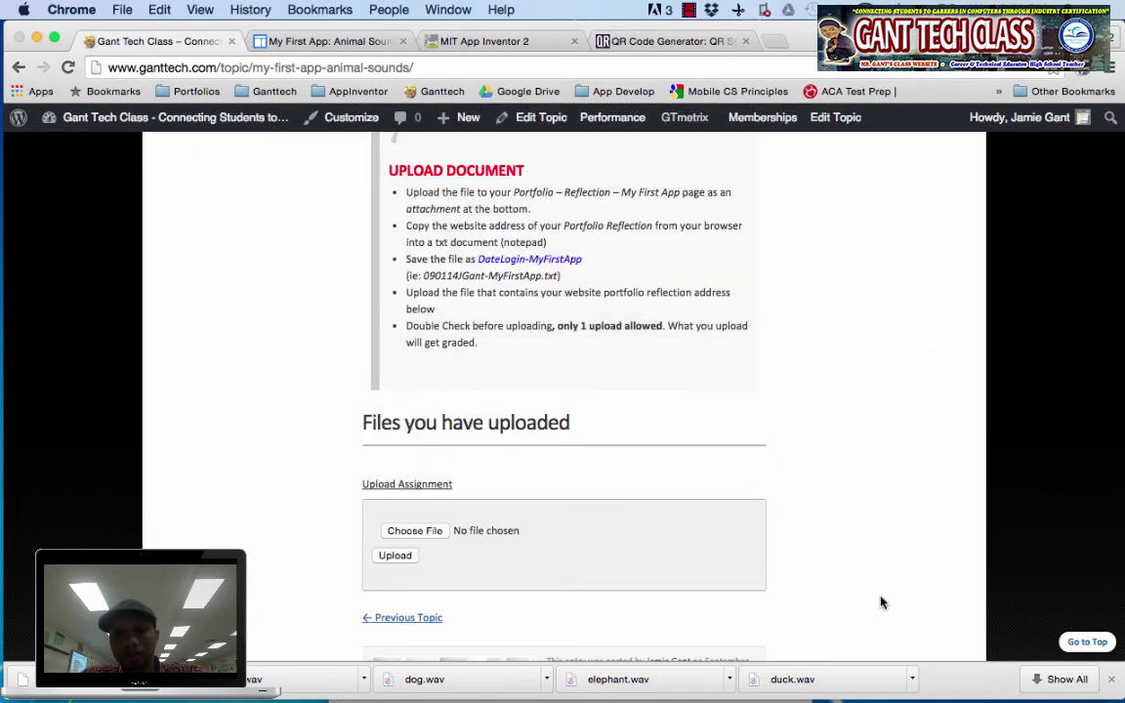
pyautogui.click(395, 555)
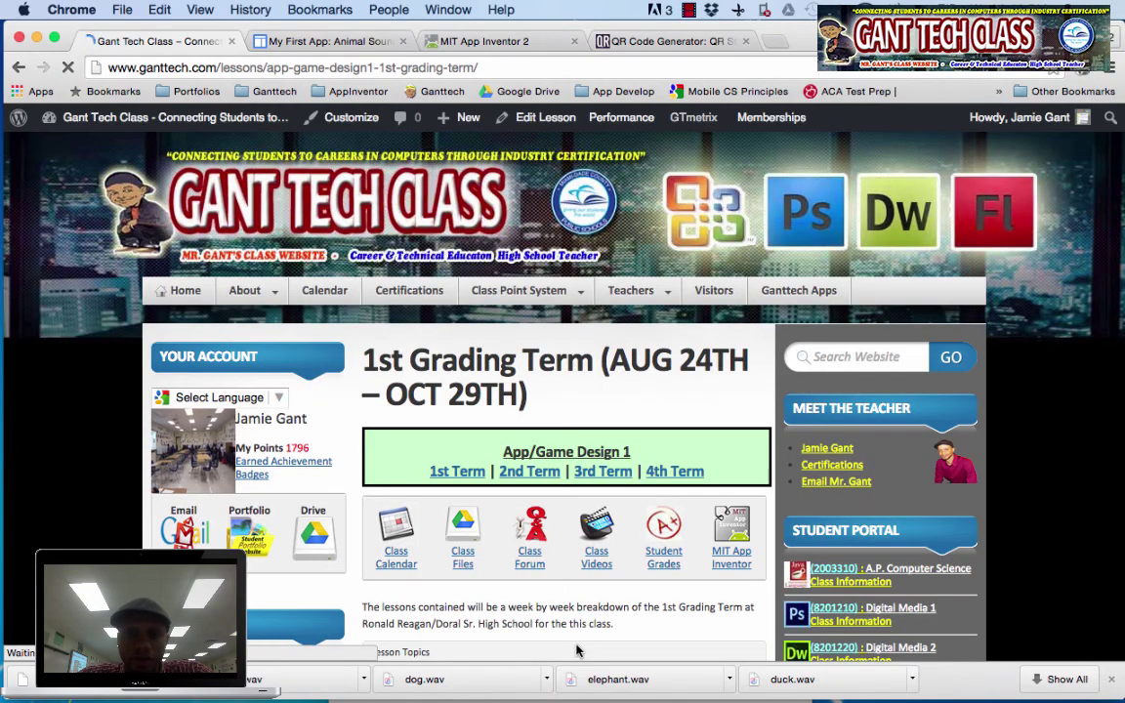
# Check the My First App topic's completion marker and the account points, and review the Animal Sounds portfolio post from description to QR code
pyautogui.scroll(-5, 577, 651)
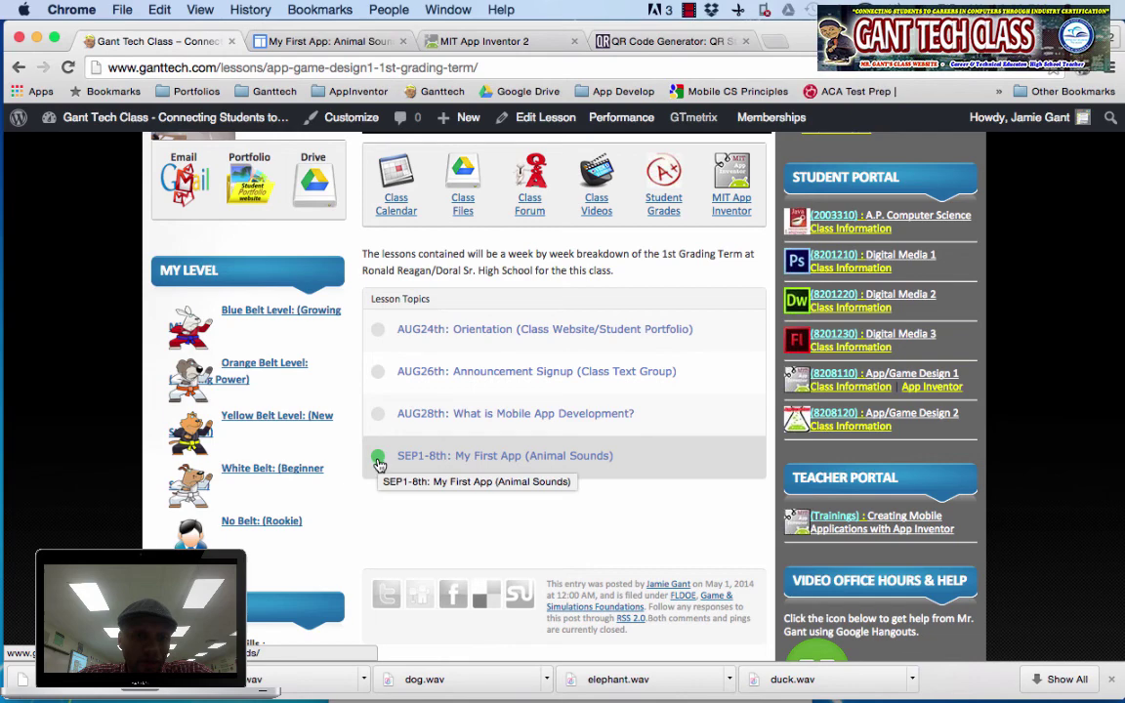
pyautogui.scroll(2, 379, 464)
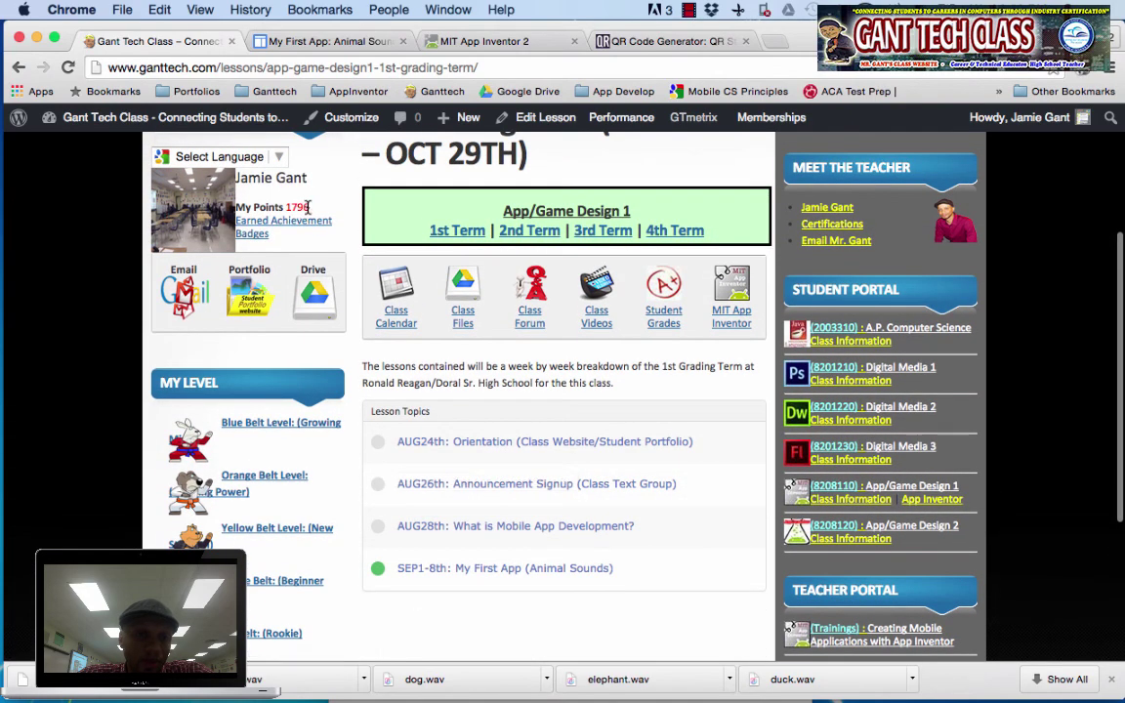
pyautogui.scroll(3, 344, 295)
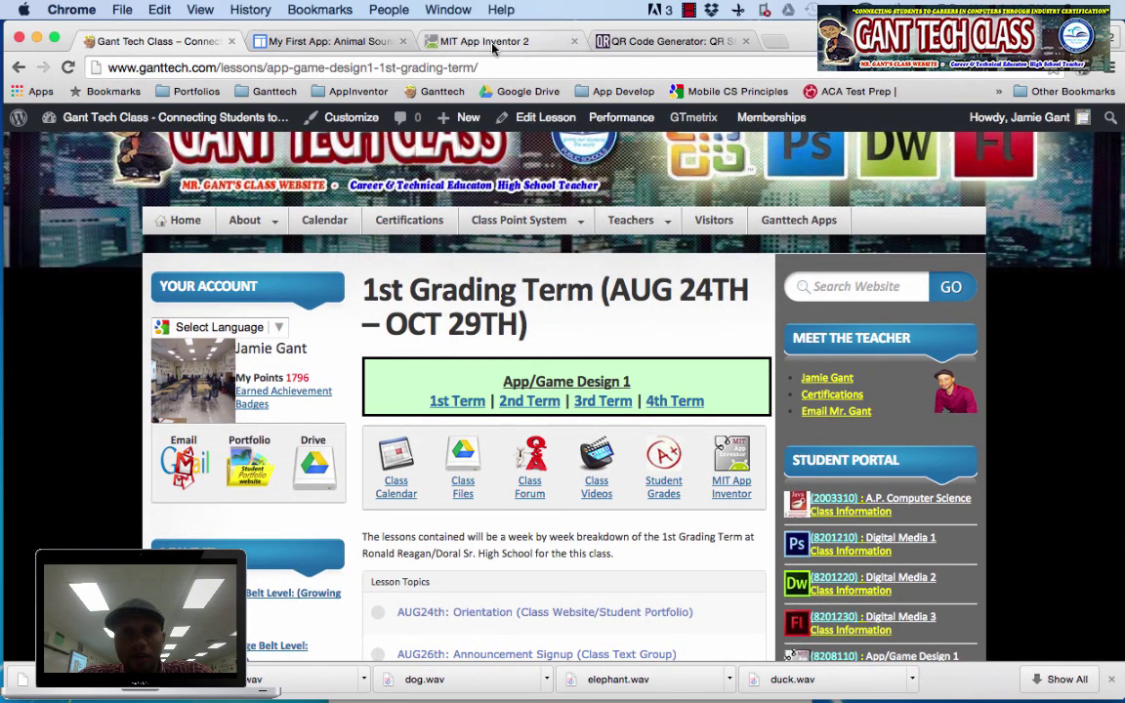
pyautogui.click(374, 44)
pyautogui.scroll(-3, 608, 447)
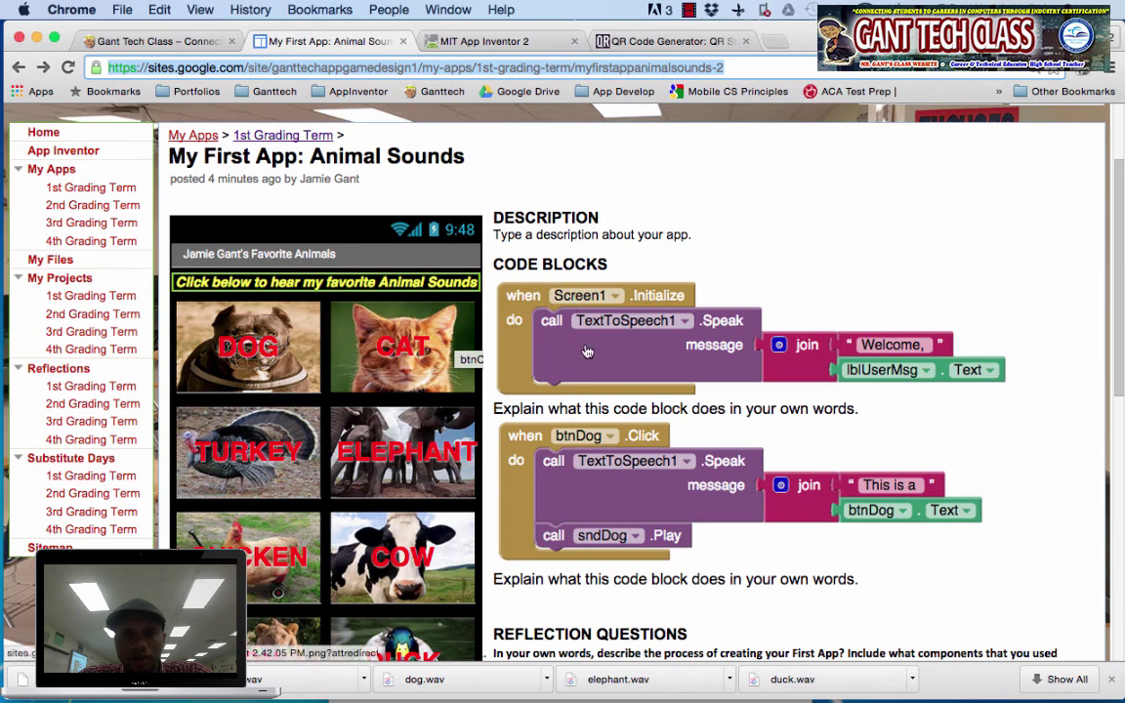
pyautogui.scroll(-5, 617, 508)
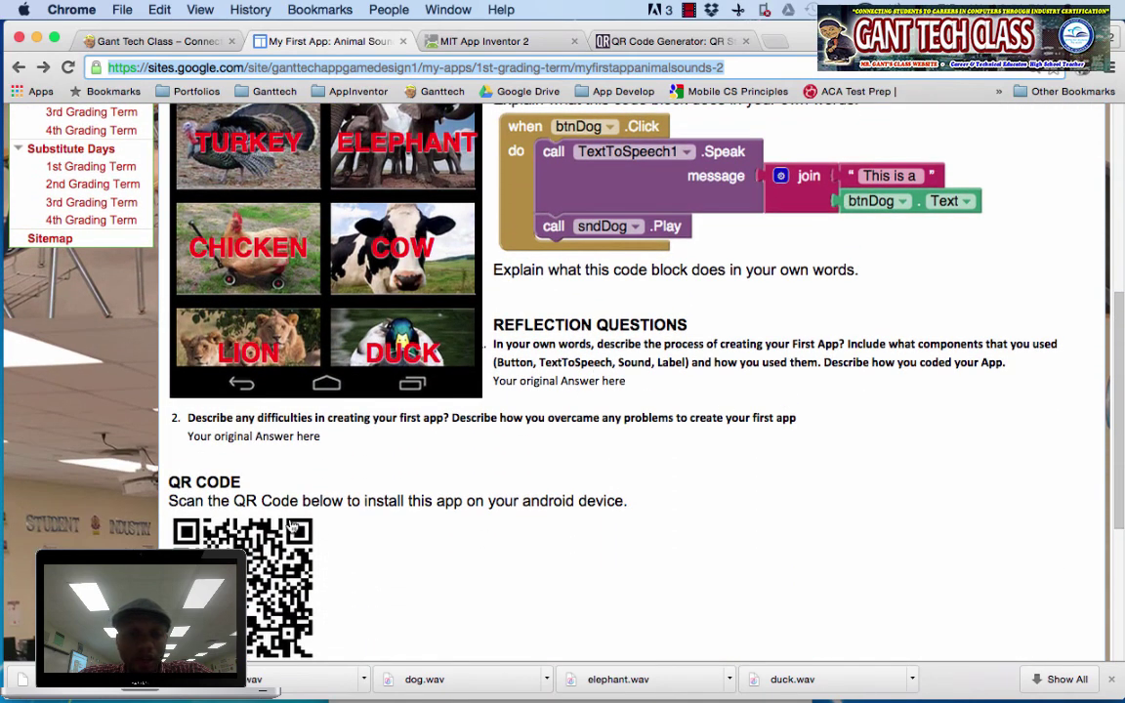
pyautogui.scroll(4, 291, 528)
pyautogui.scroll(2, 291, 527)
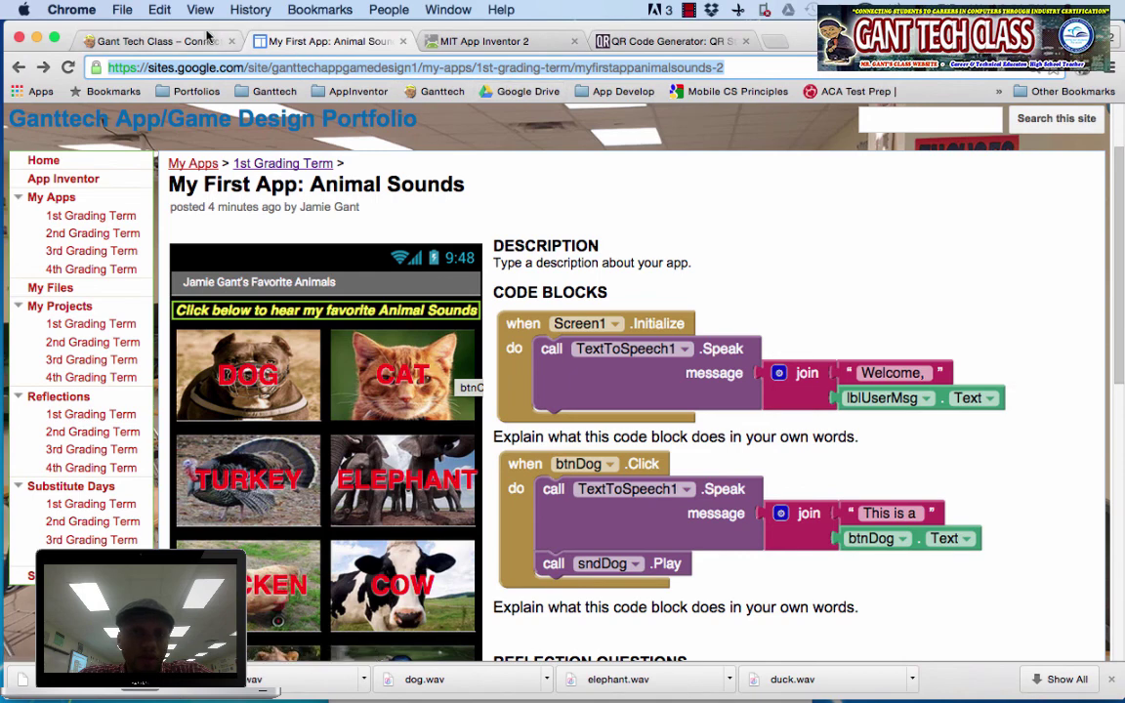
# Reopen the SEP1-8th: My First App (Animal Sounds) topic on the class site and check its list of uploaded files
pyautogui.click(173, 45)
pyautogui.scroll(-3, 465, 469)
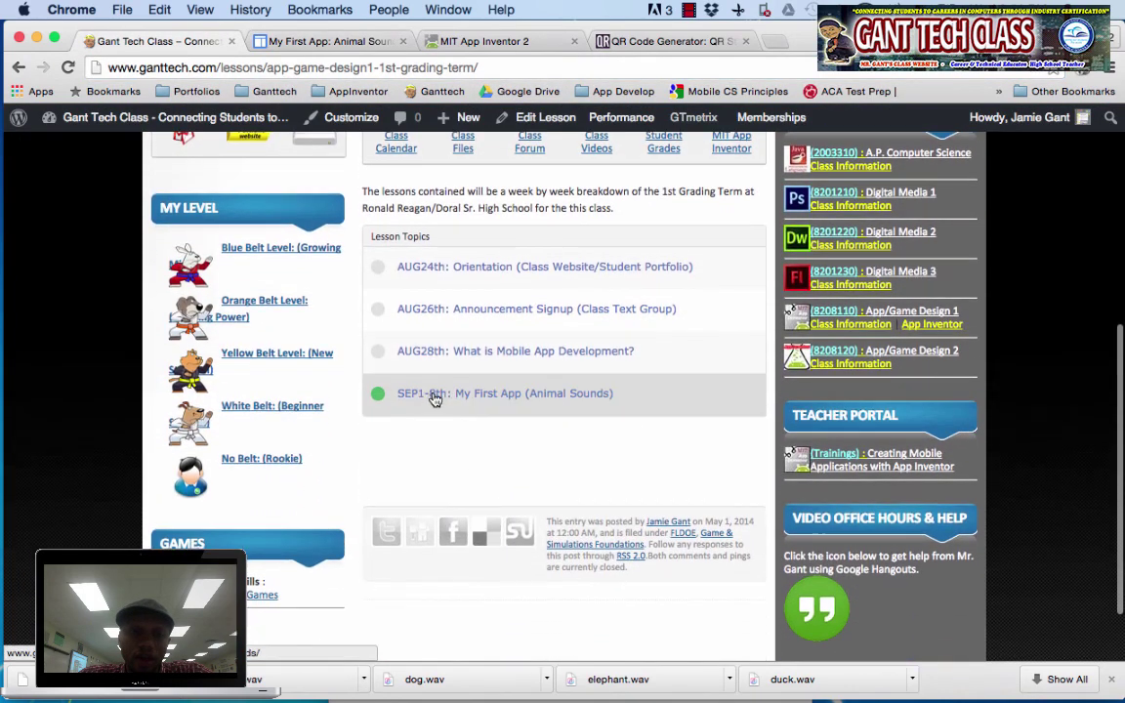
pyautogui.click(447, 395)
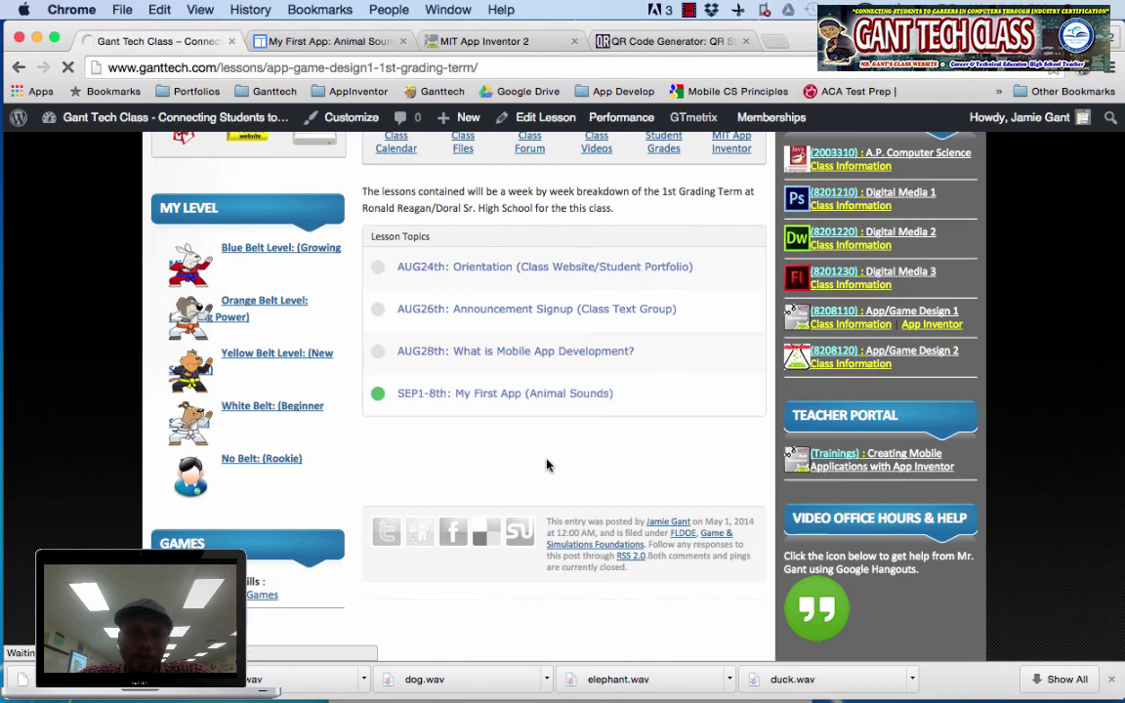
pyautogui.click(414, 394)
pyautogui.scroll(-15, 631, 515)
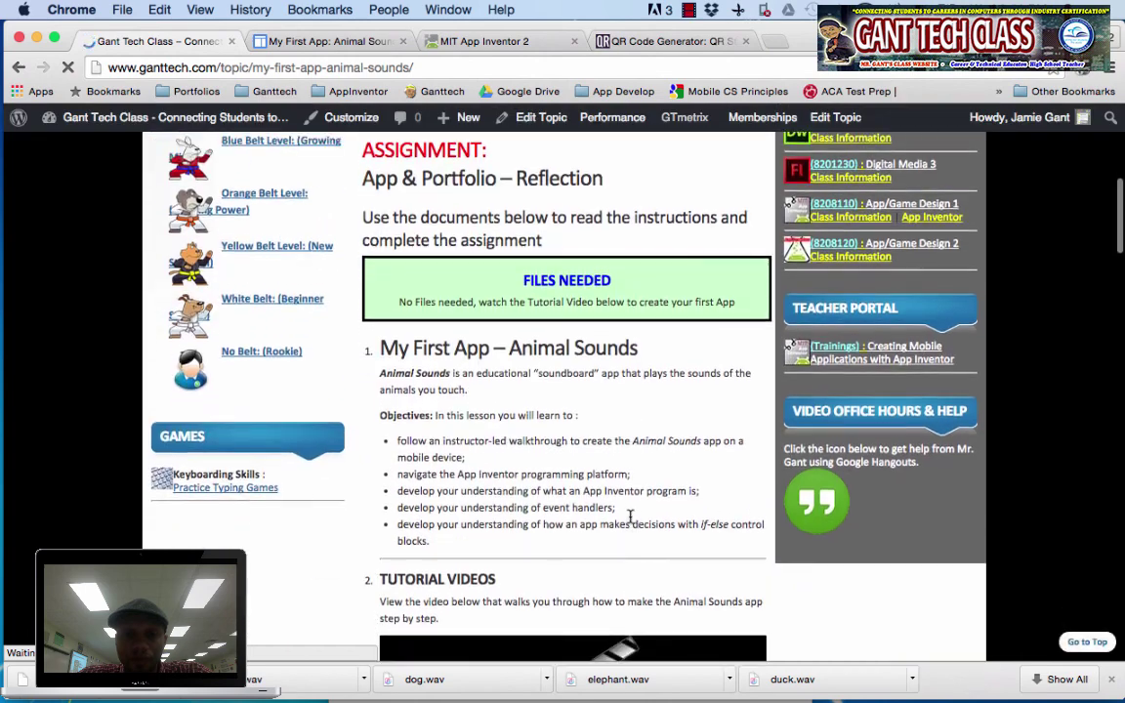
pyautogui.scroll(-10, 631, 525)
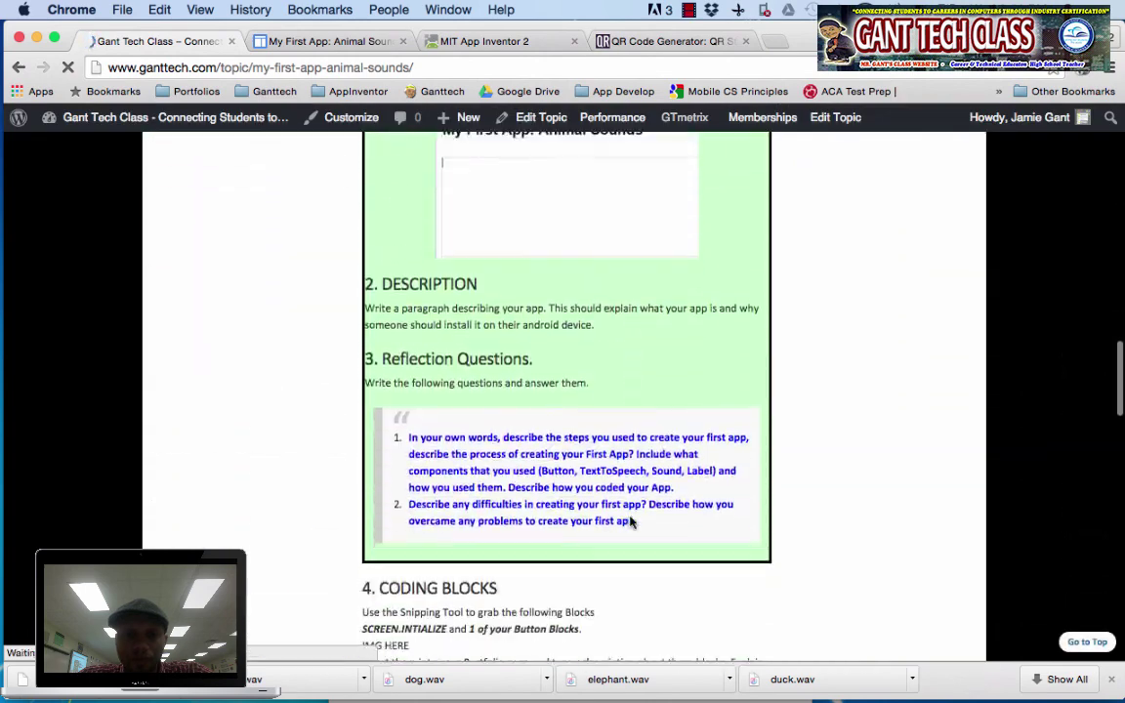
pyautogui.scroll(-15, 631, 523)
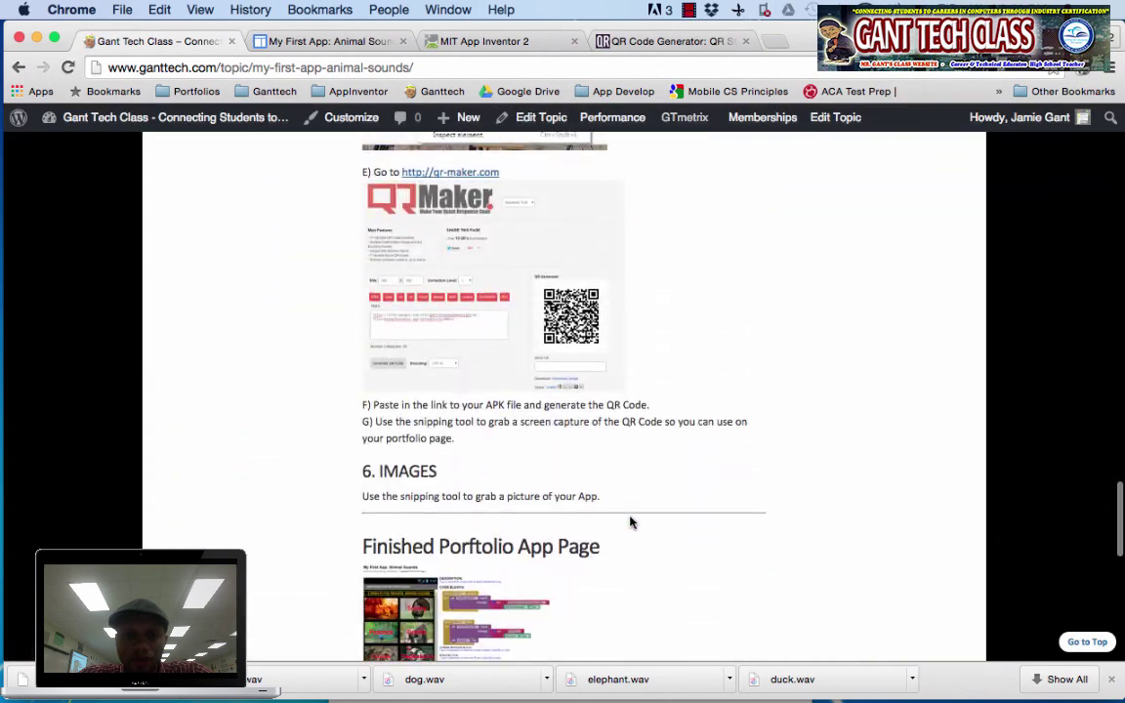
pyautogui.scroll(-2, 631, 523)
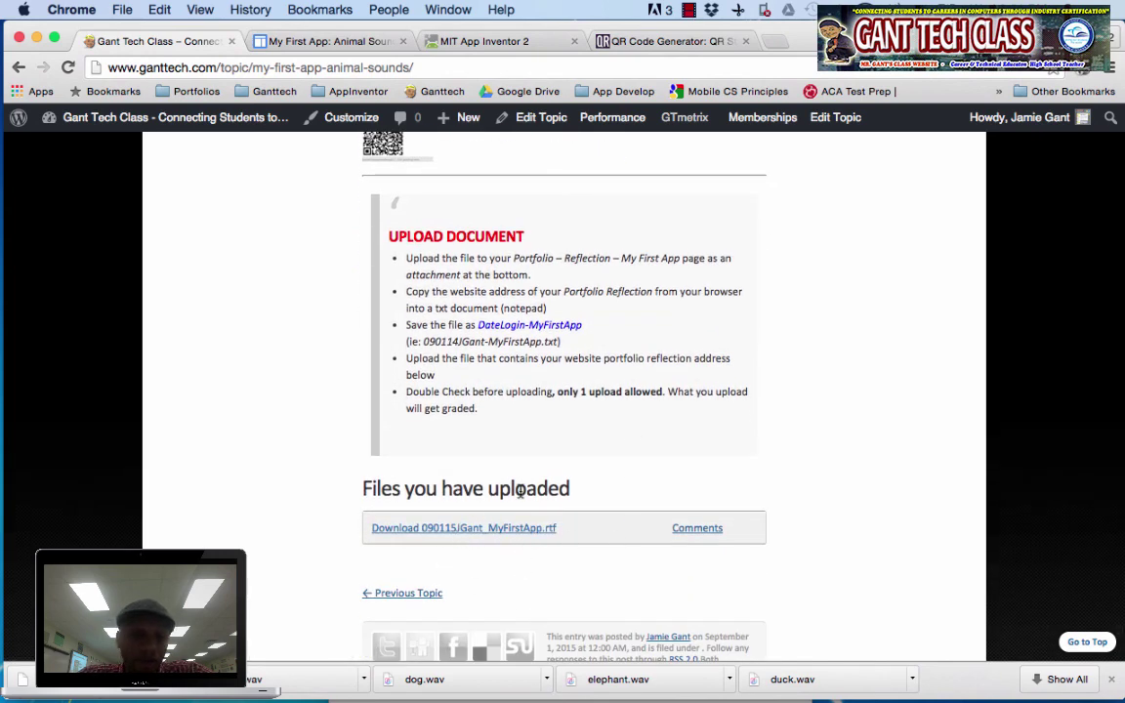
pyautogui.scroll(4, 521, 491)
pyautogui.scroll(9, 520, 491)
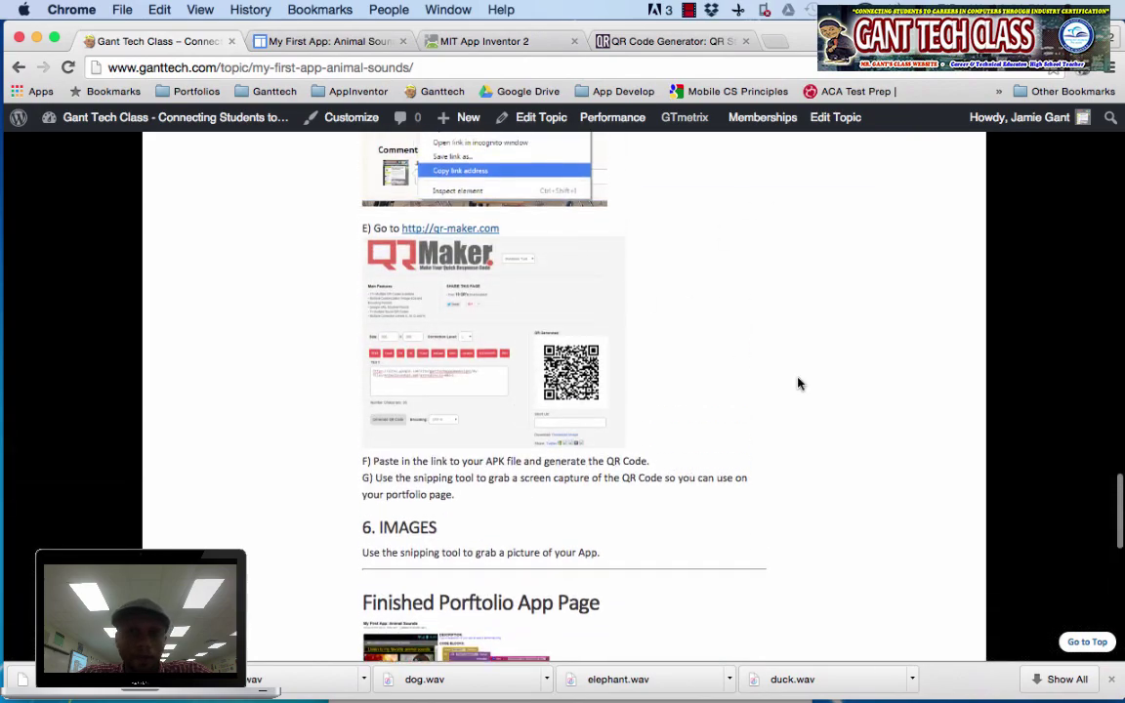
pyautogui.scroll(15, 799, 382)
pyautogui.scroll(-1, 717, 338)
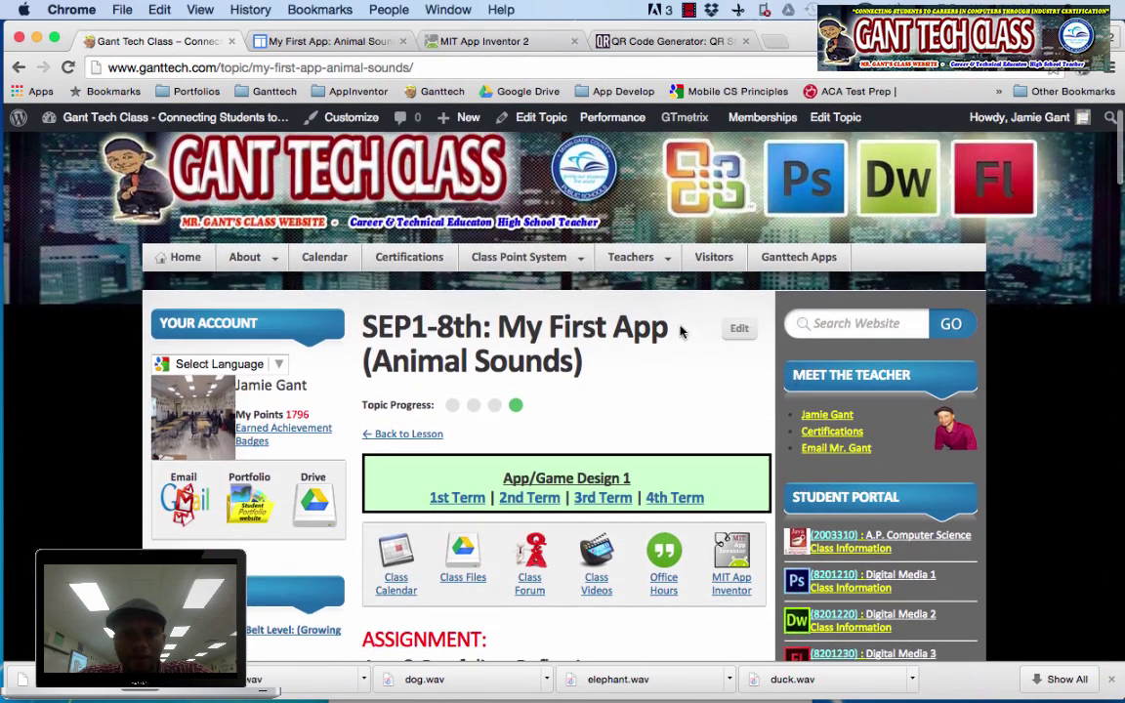
pyautogui.click(739, 9)
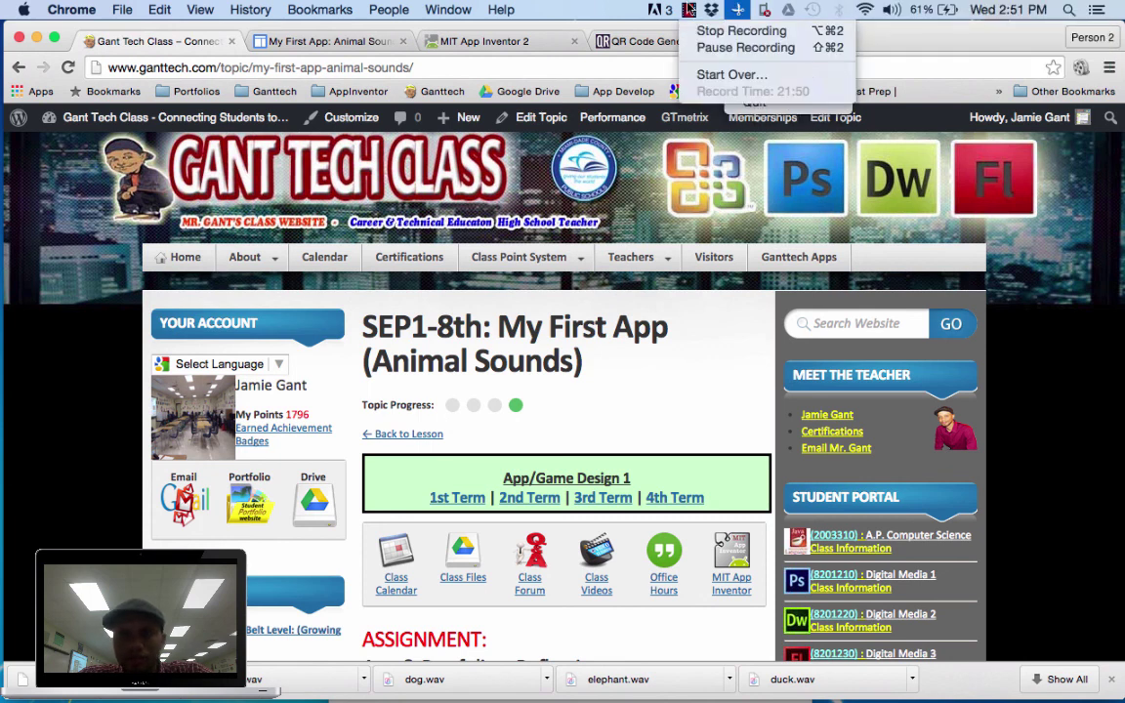